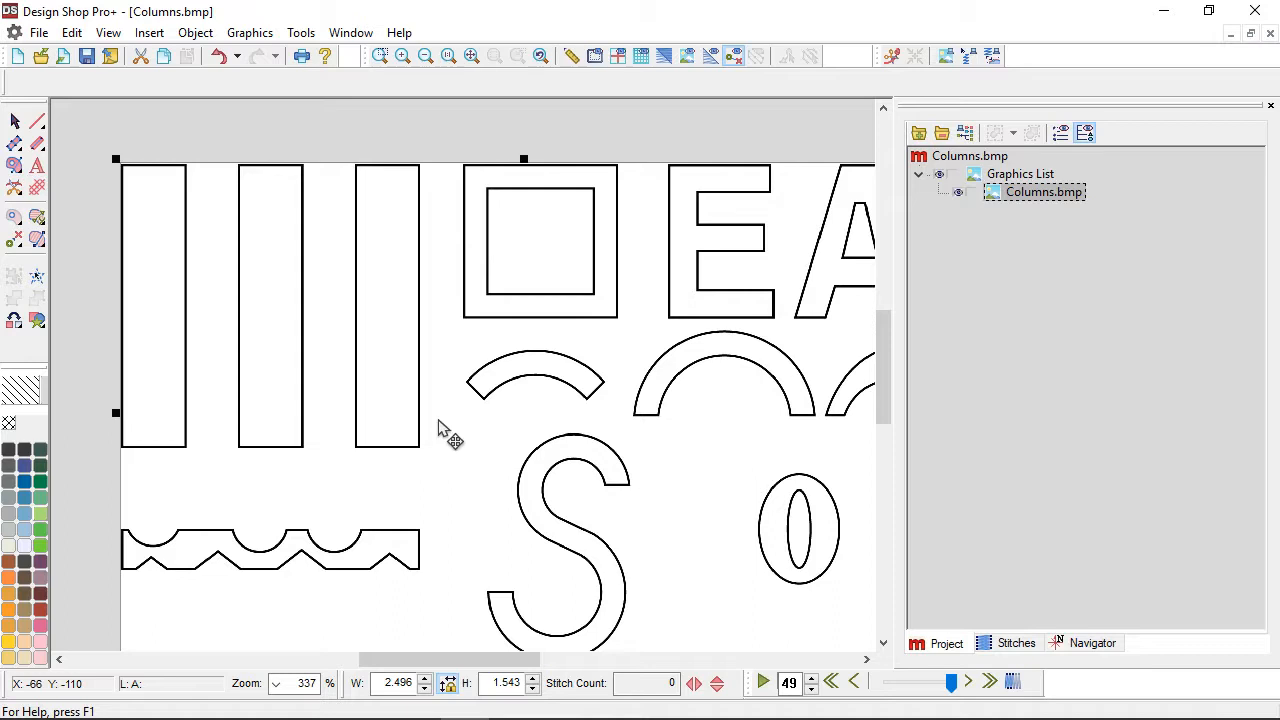
# Step: Digitize the leftmost rectangle as a Column 2 element, defining its left edge and then its right edge from top to bottom
pyautogui.click(17, 146)
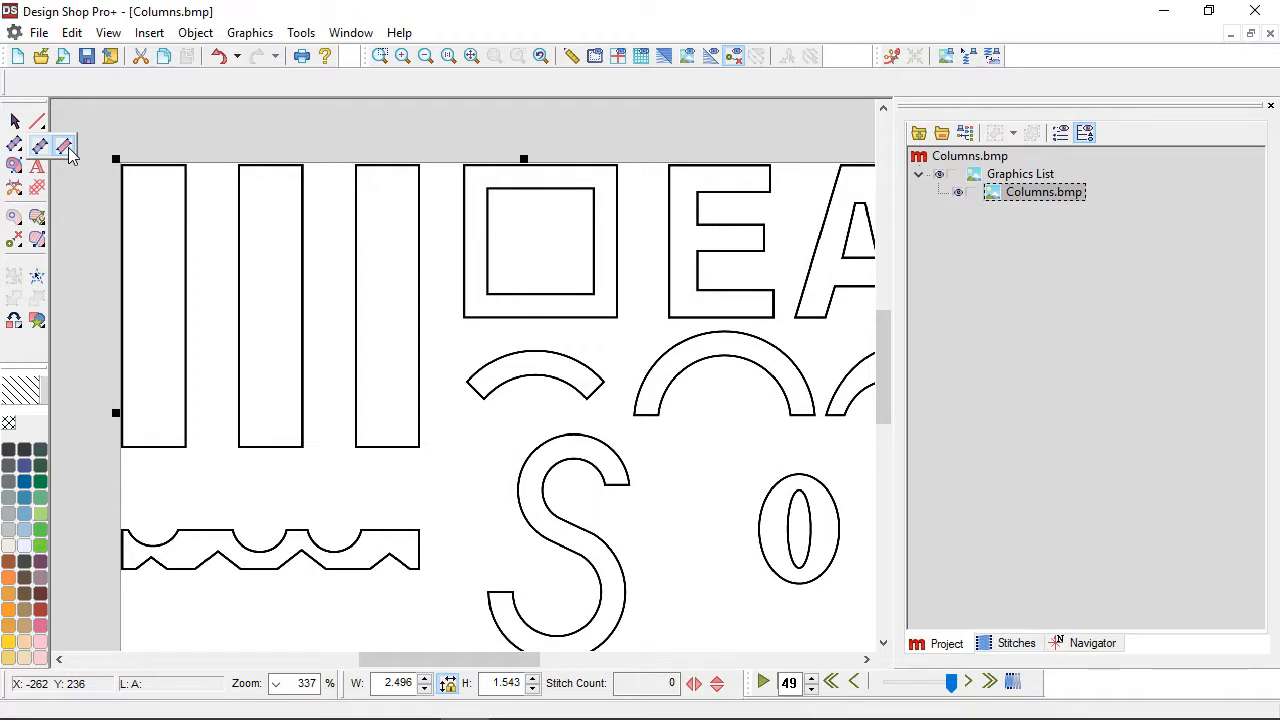
pyautogui.click(65, 147)
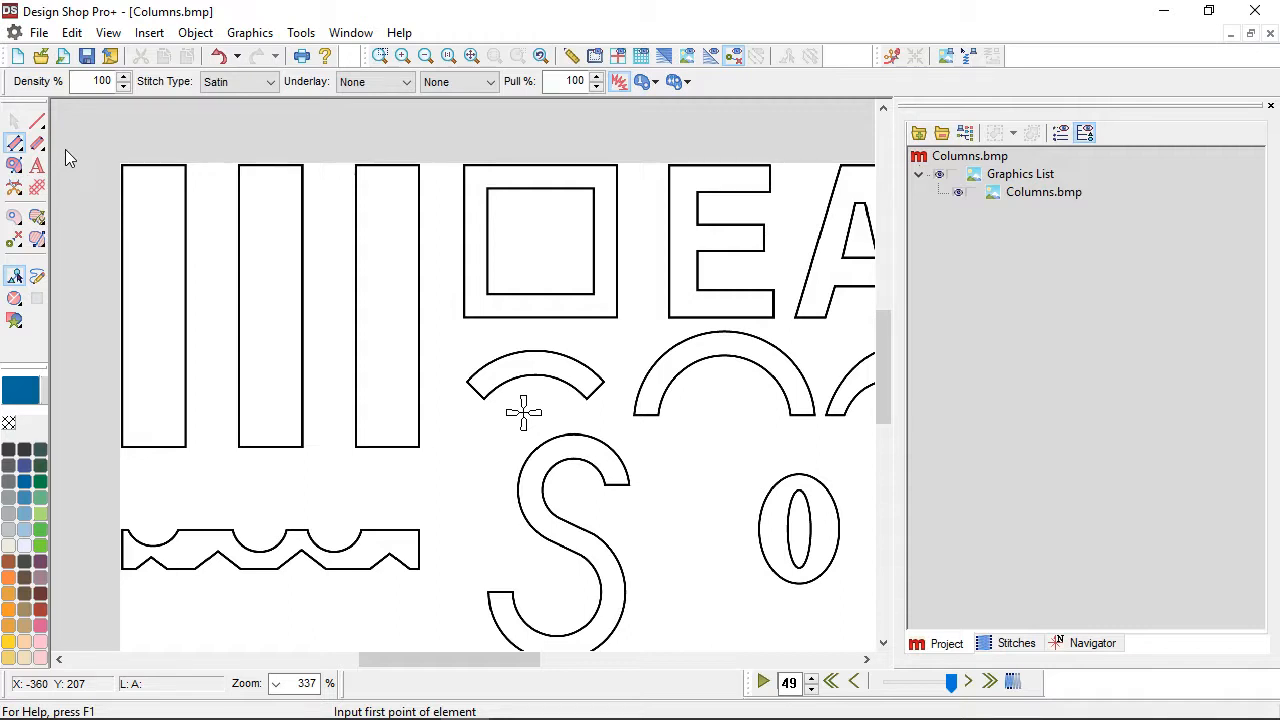
pyautogui.click(120, 164)
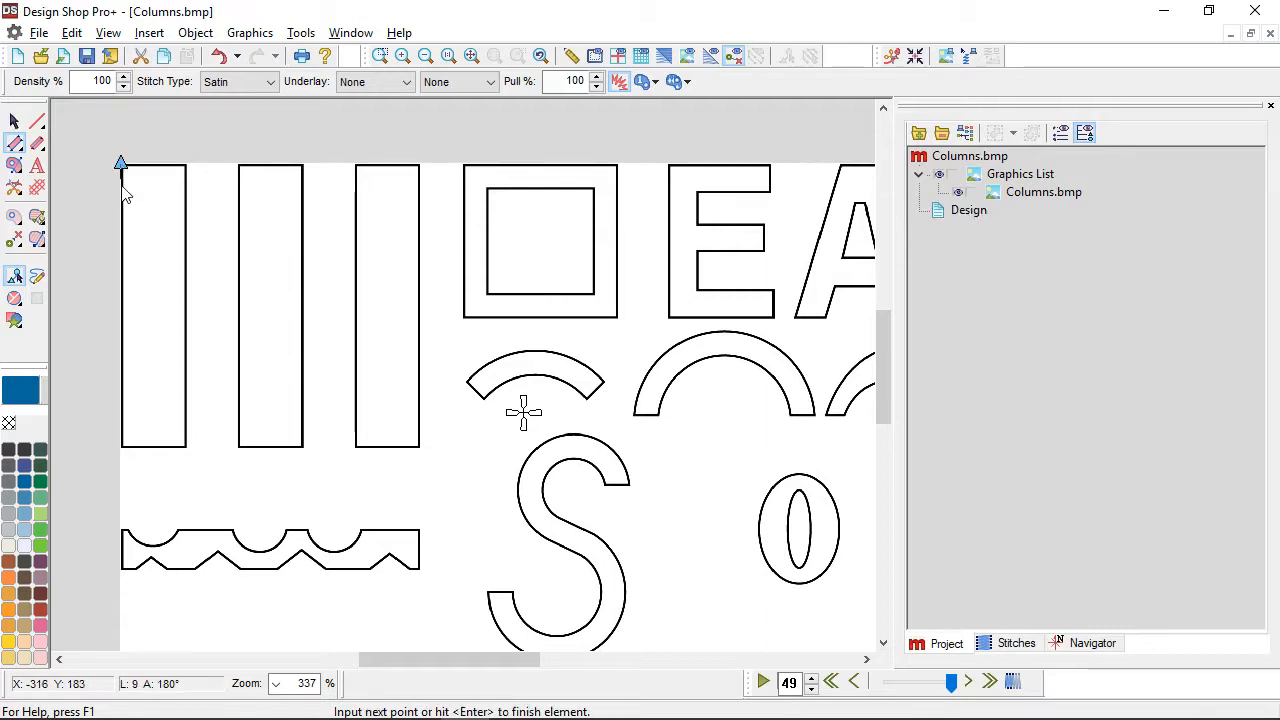
pyautogui.click(121, 450)
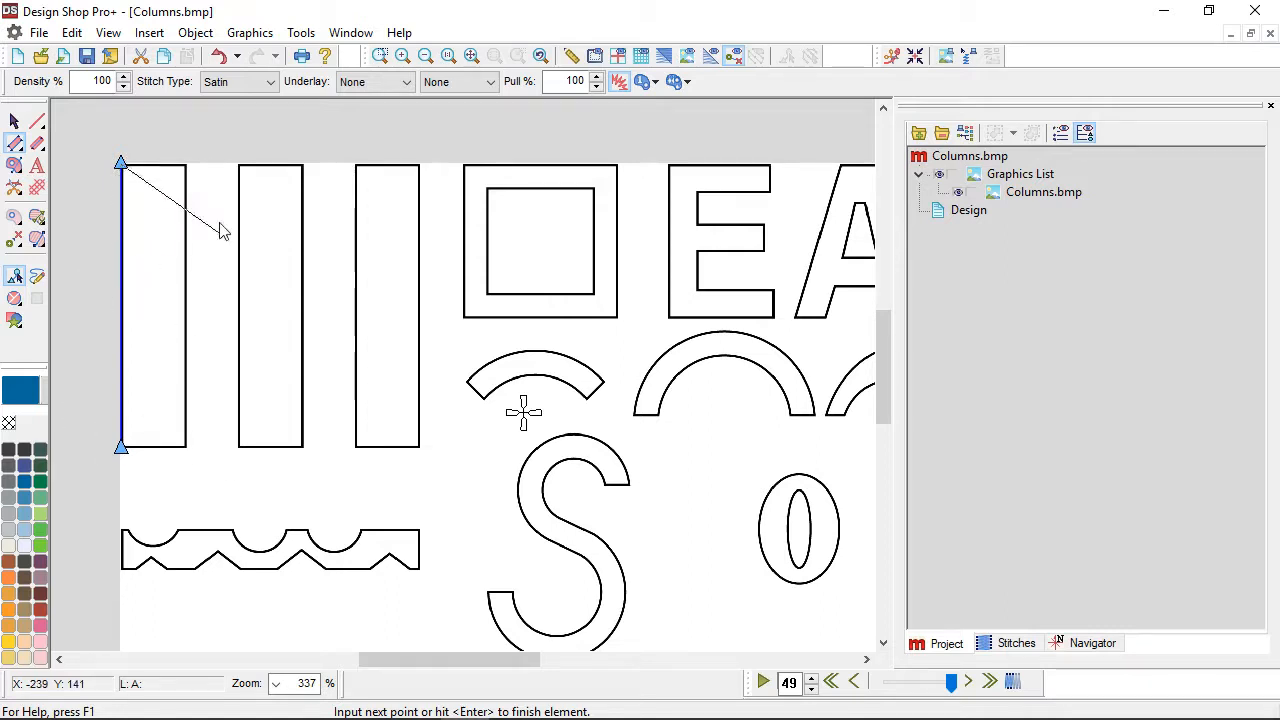
pyautogui.click(185, 164)
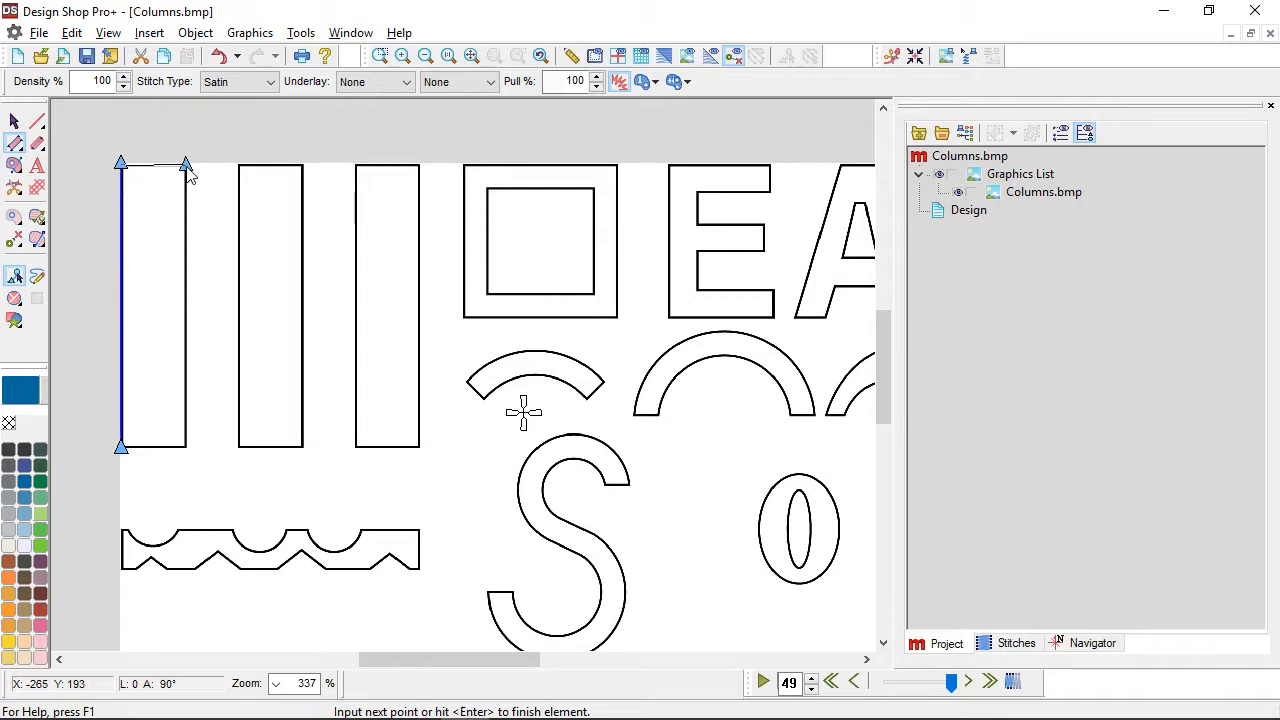
pyautogui.click(185, 448)
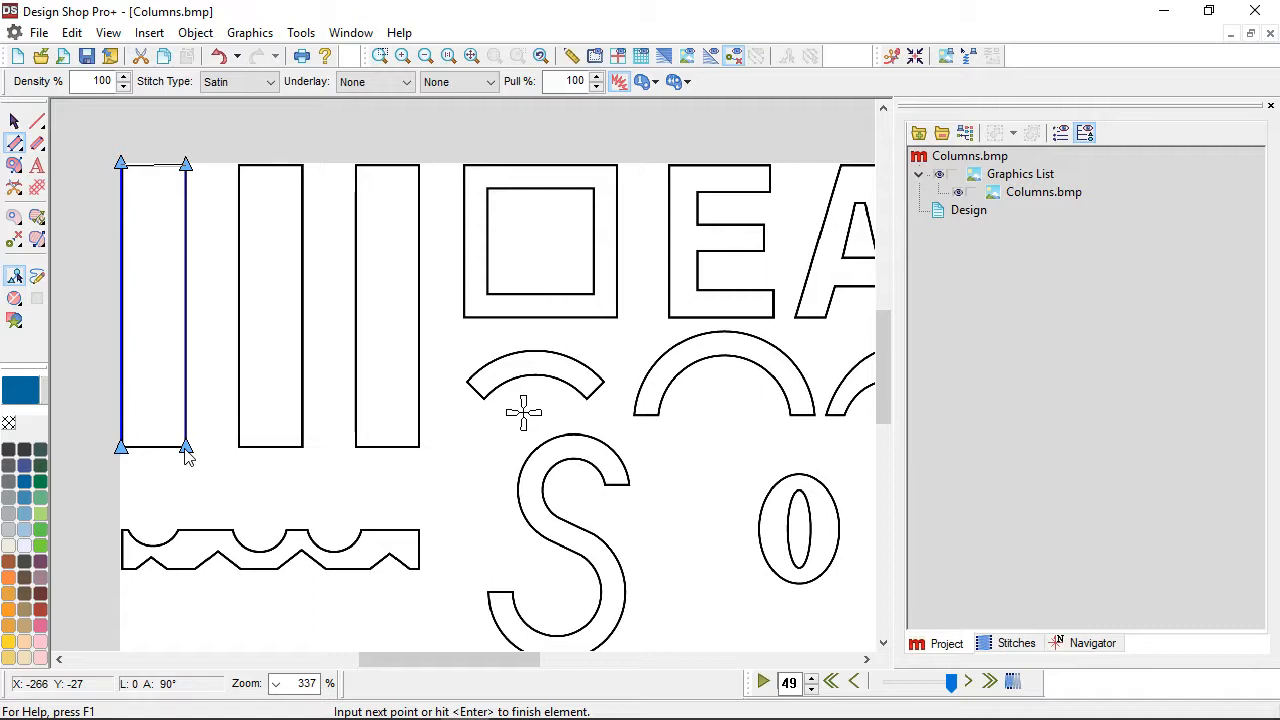
pyautogui.press('Return')
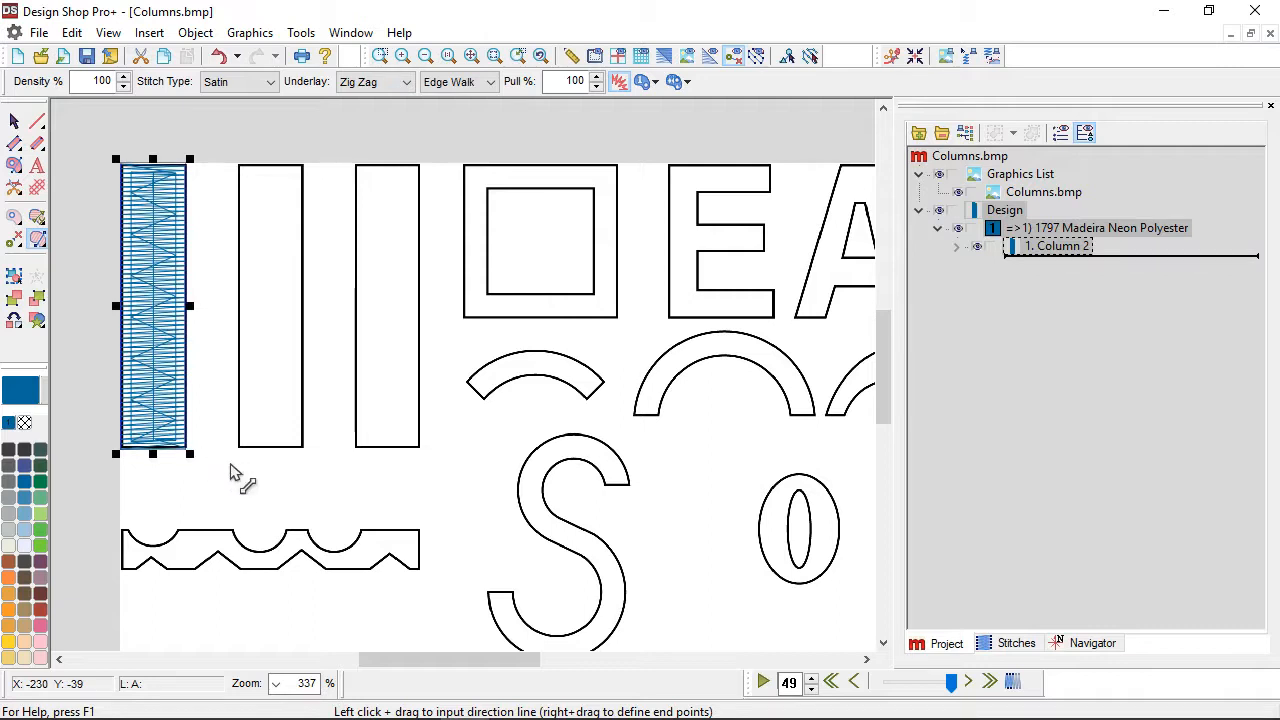
# Step: Add two stitch direction lines across the rectangular column, level the lower one horizontally, and deselect the column
pyautogui.click(186, 258)
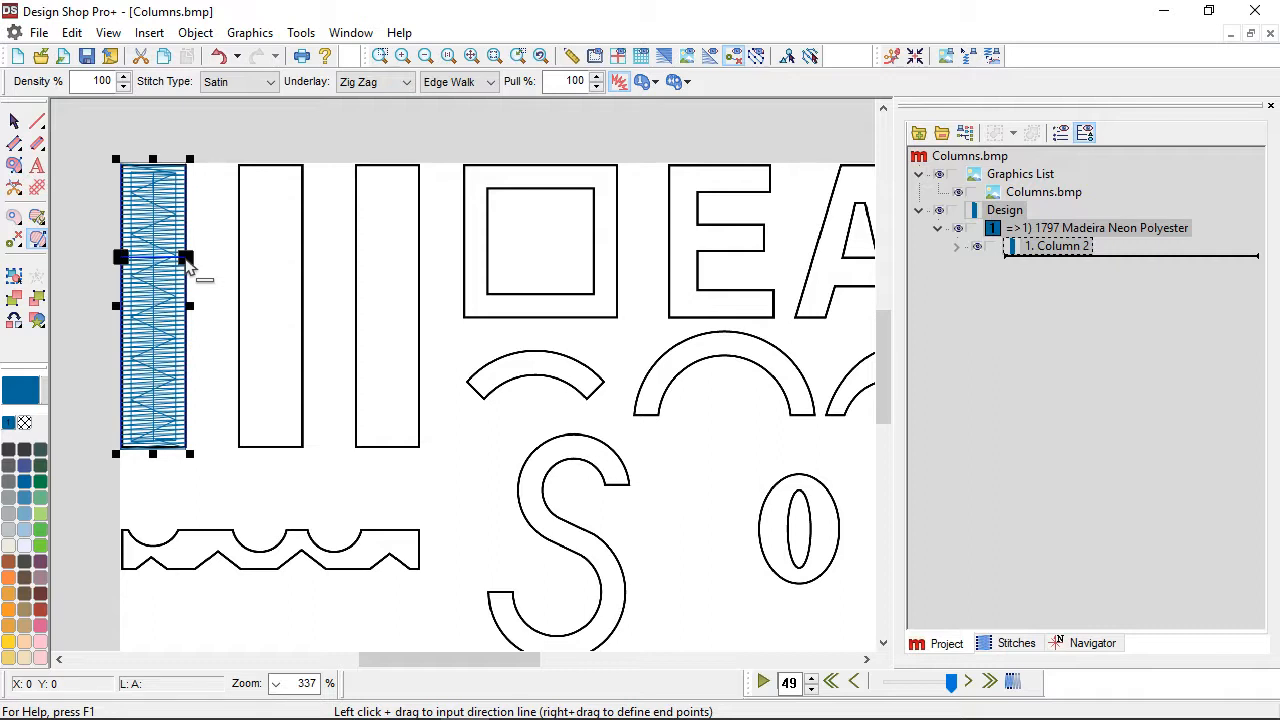
pyautogui.moveTo(72, 284); pyautogui.dragTo(308, 464)
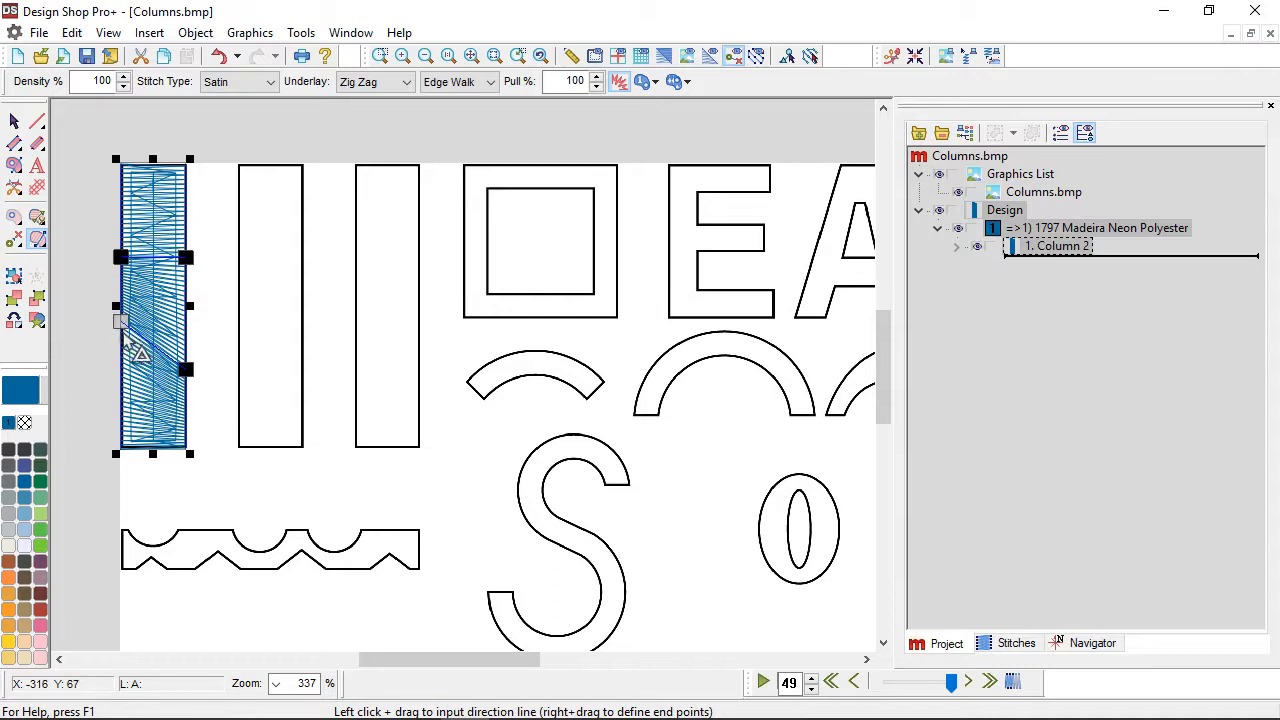
pyautogui.moveTo(119, 324); pyautogui.dragTo(125, 371)
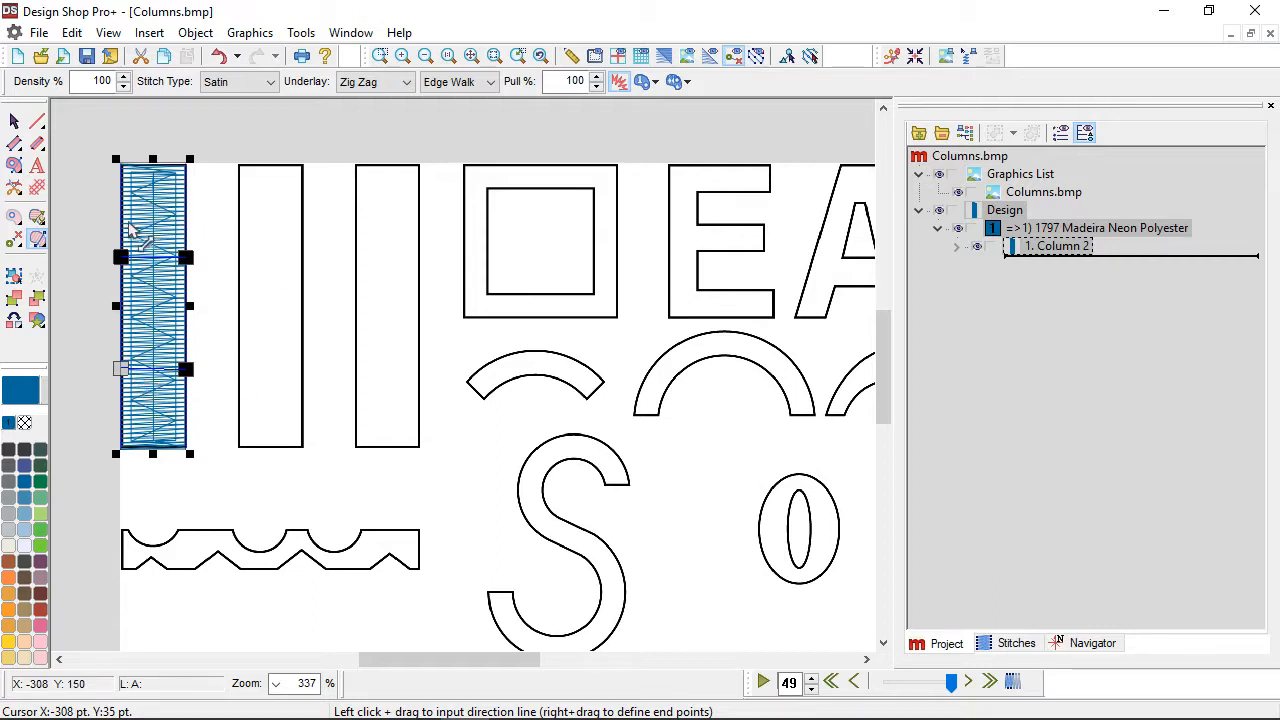
pyautogui.click(16, 118)
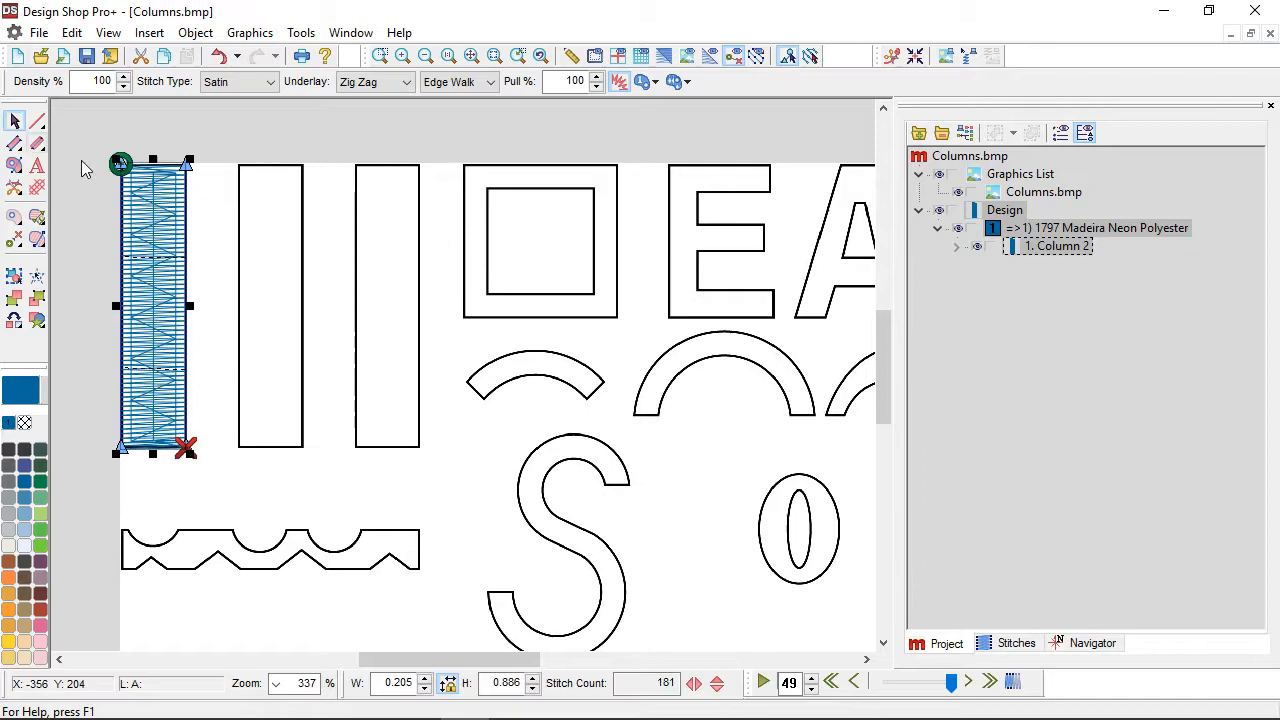
pyautogui.click(340, 430)
# Step: Start a Column 2 element on the small arc by tracing its inner edge with corner points at the ends and a curve point midway
pyautogui.hscroll(3, 420, 378)
pyautogui.hscroll(1, 300, 380)
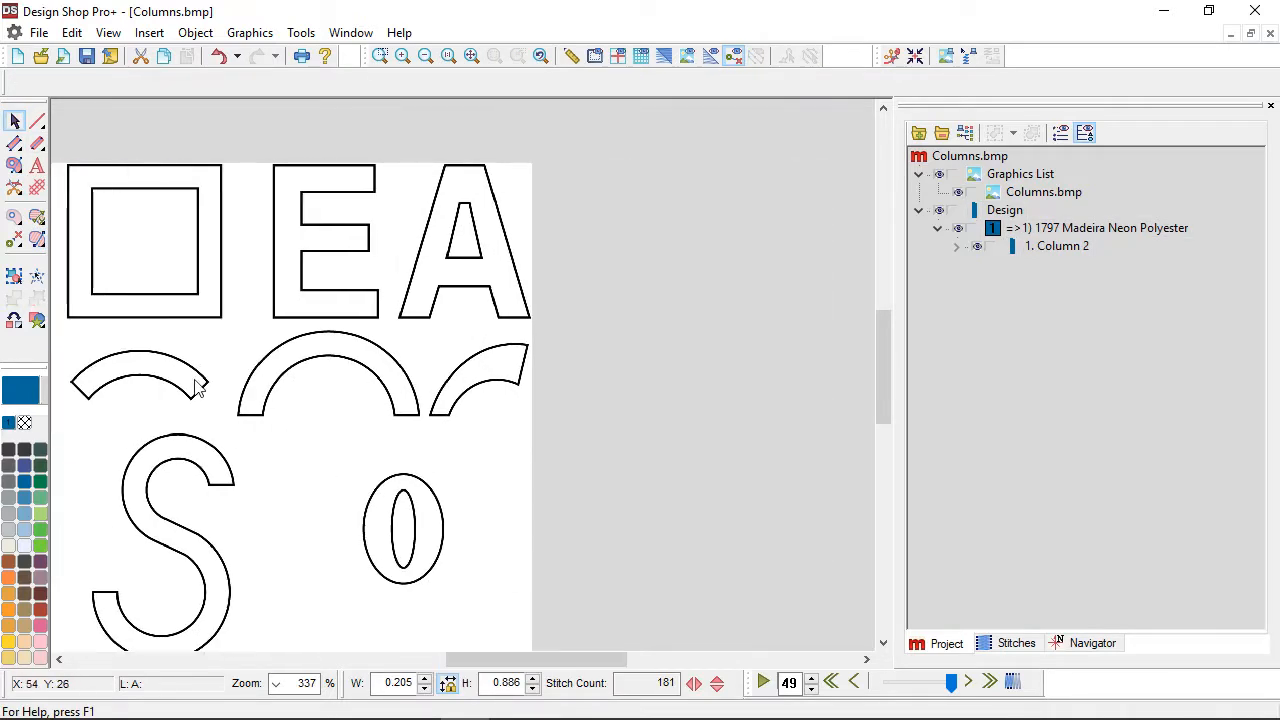
pyautogui.hscroll(-1, 283, 432)
pyautogui.scroll(1, 238, 420)
pyautogui.scroll(1, 226, 411)
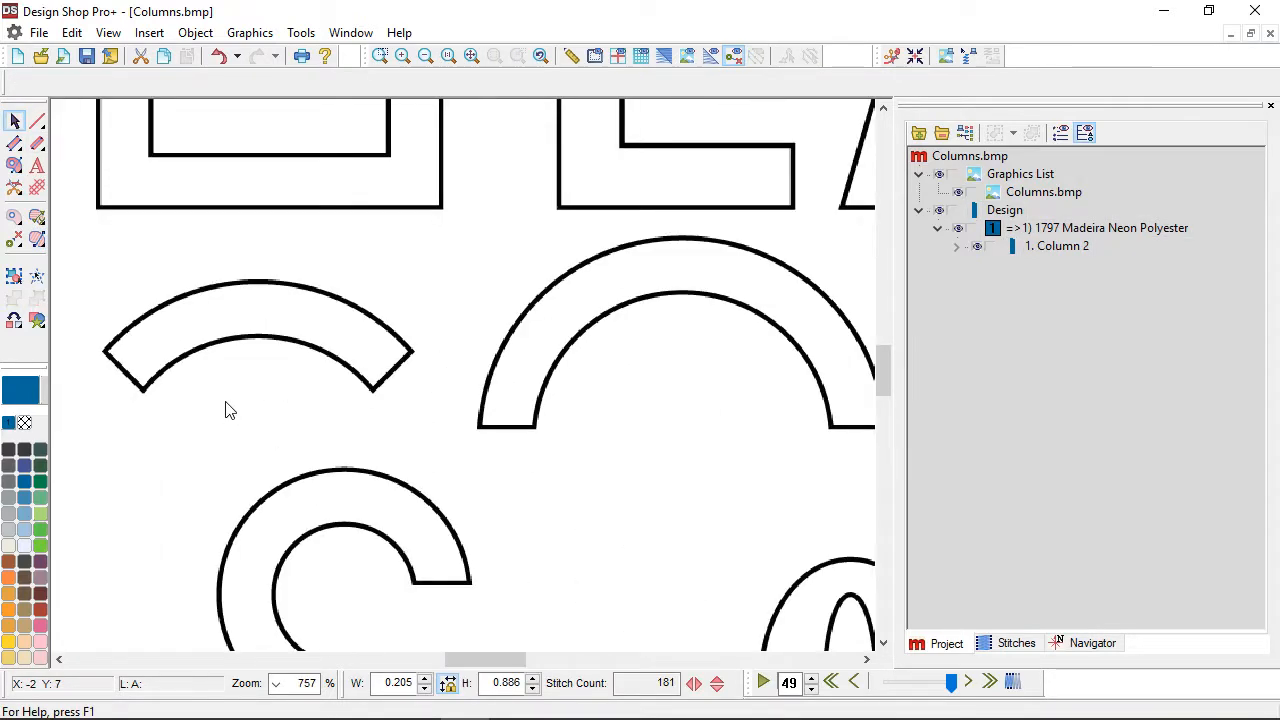
pyautogui.hscroll(-1, 226, 409)
pyautogui.scroll(1, 314, 374)
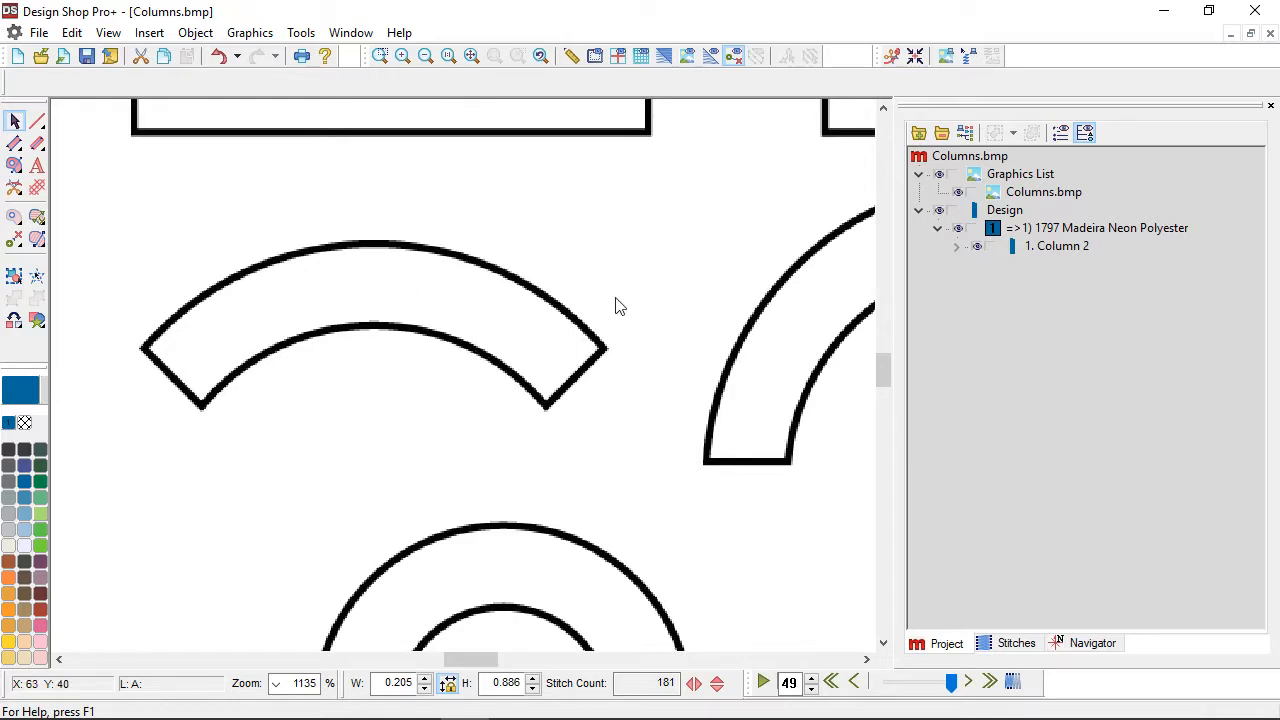
pyautogui.click(16, 144)
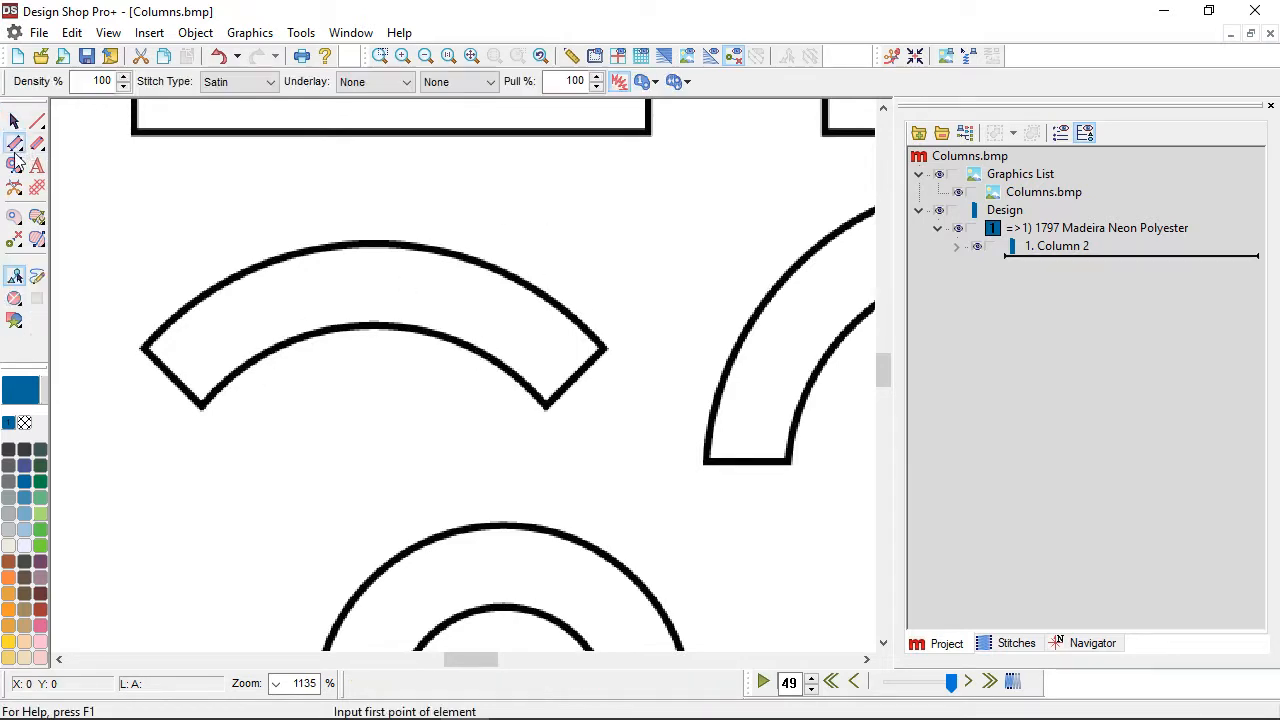
pyautogui.click(203, 411)
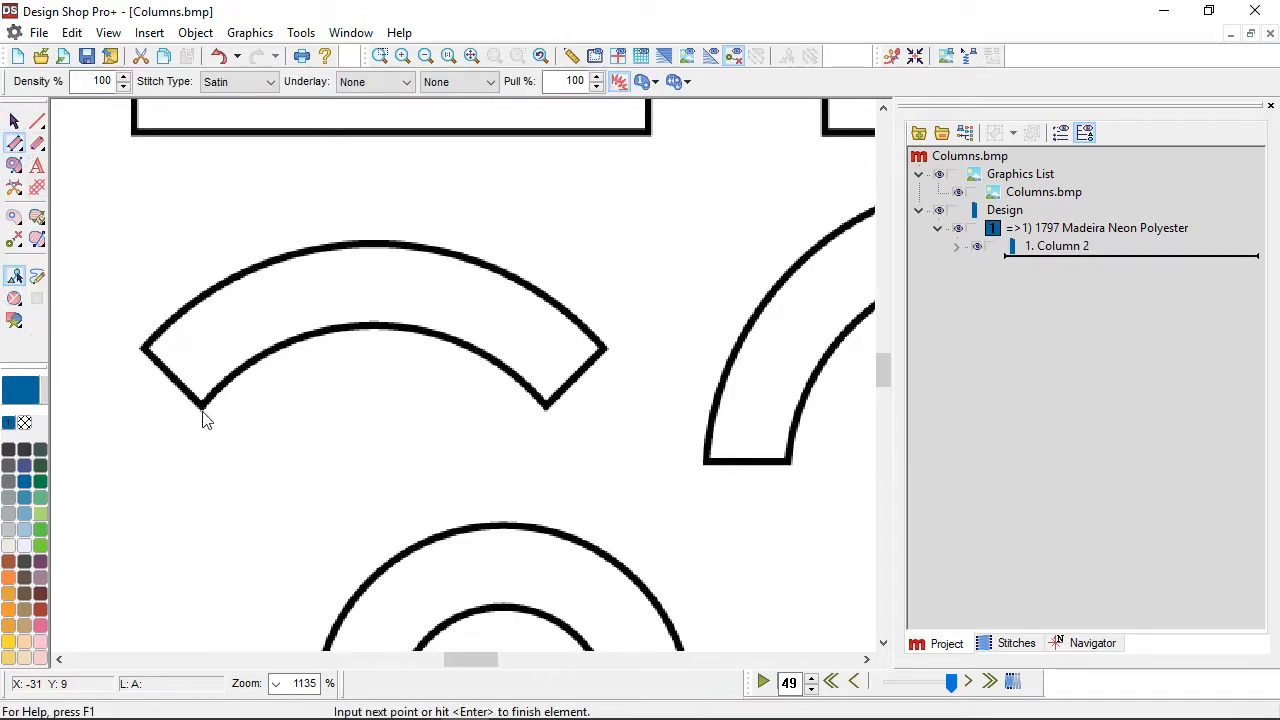
pyautogui.click(372, 327)
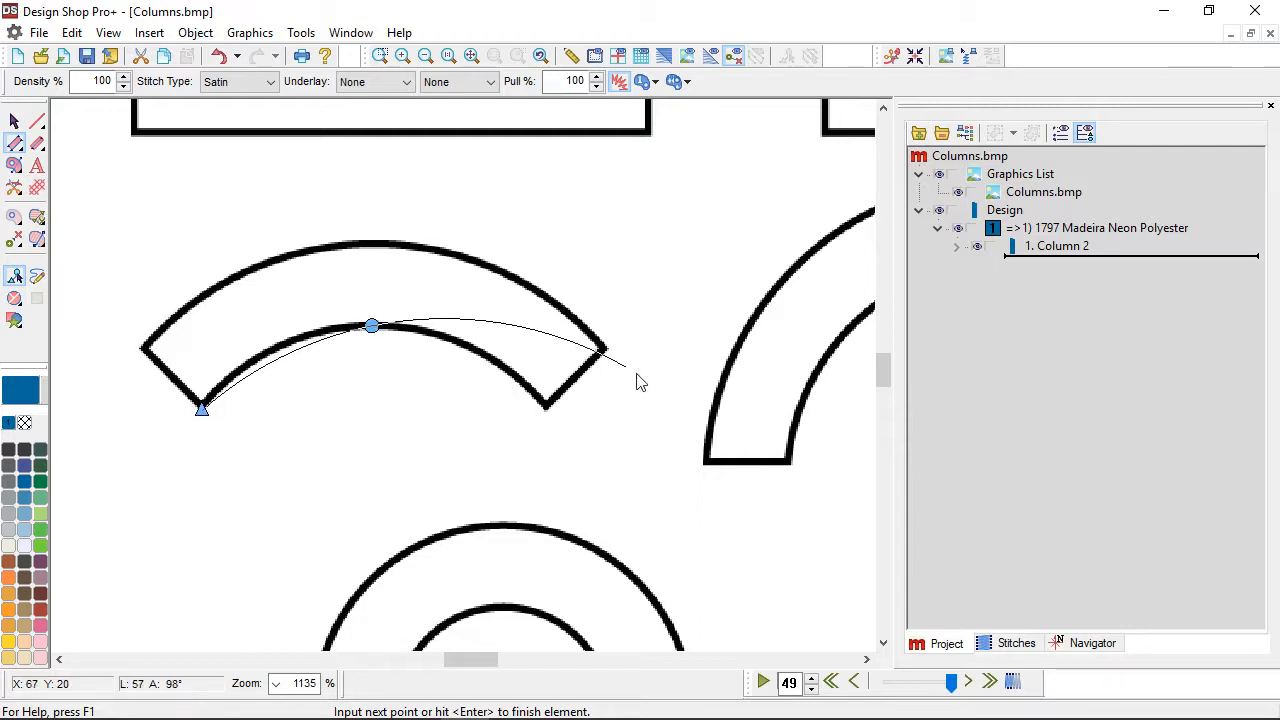
pyautogui.click(545, 410)
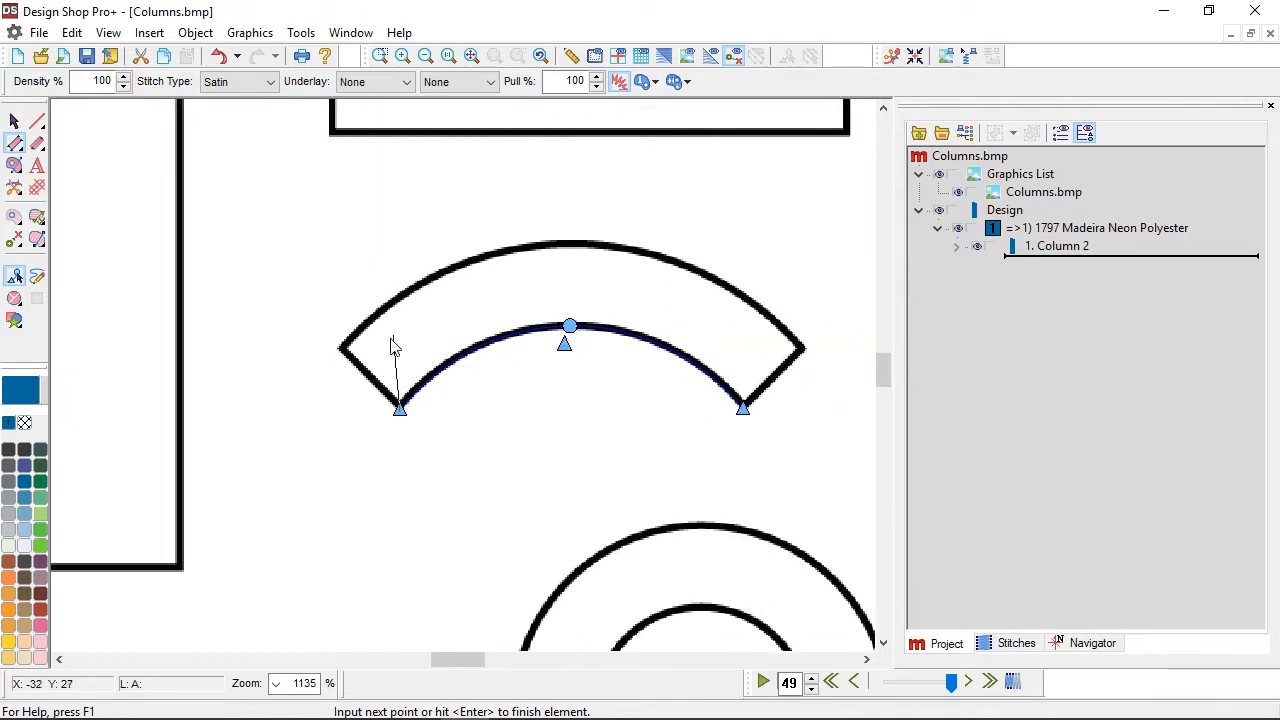
# Step: Trace the small arc's outer edge from left to right to complete the column, and add a direction line across its middle
pyautogui.click(336, 348)
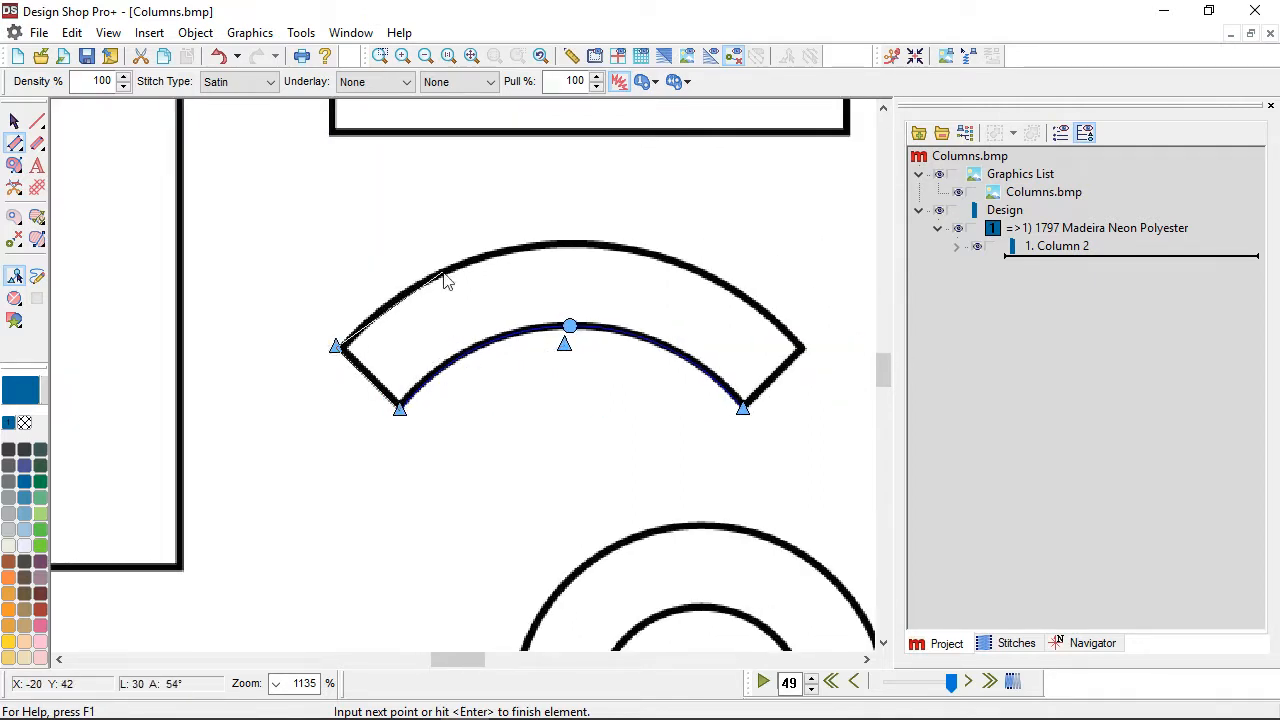
pyautogui.click(574, 243)
pyautogui.click(801, 345)
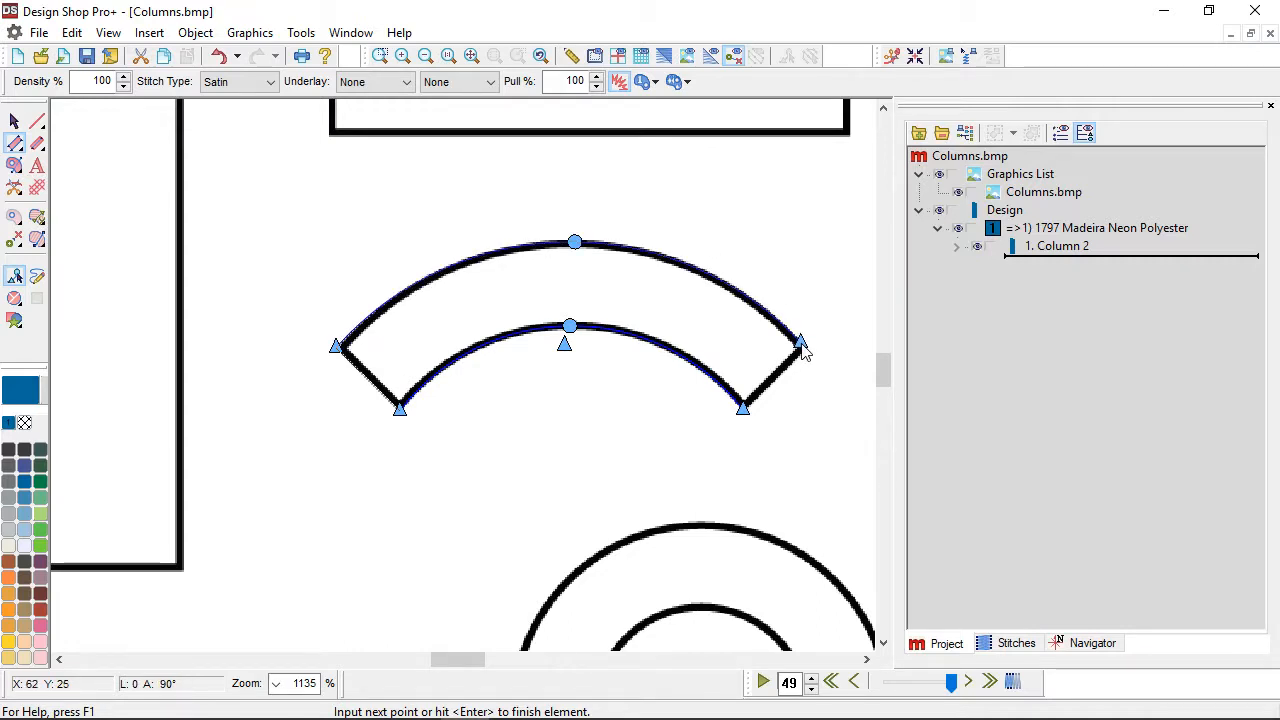
pyautogui.press('Return')
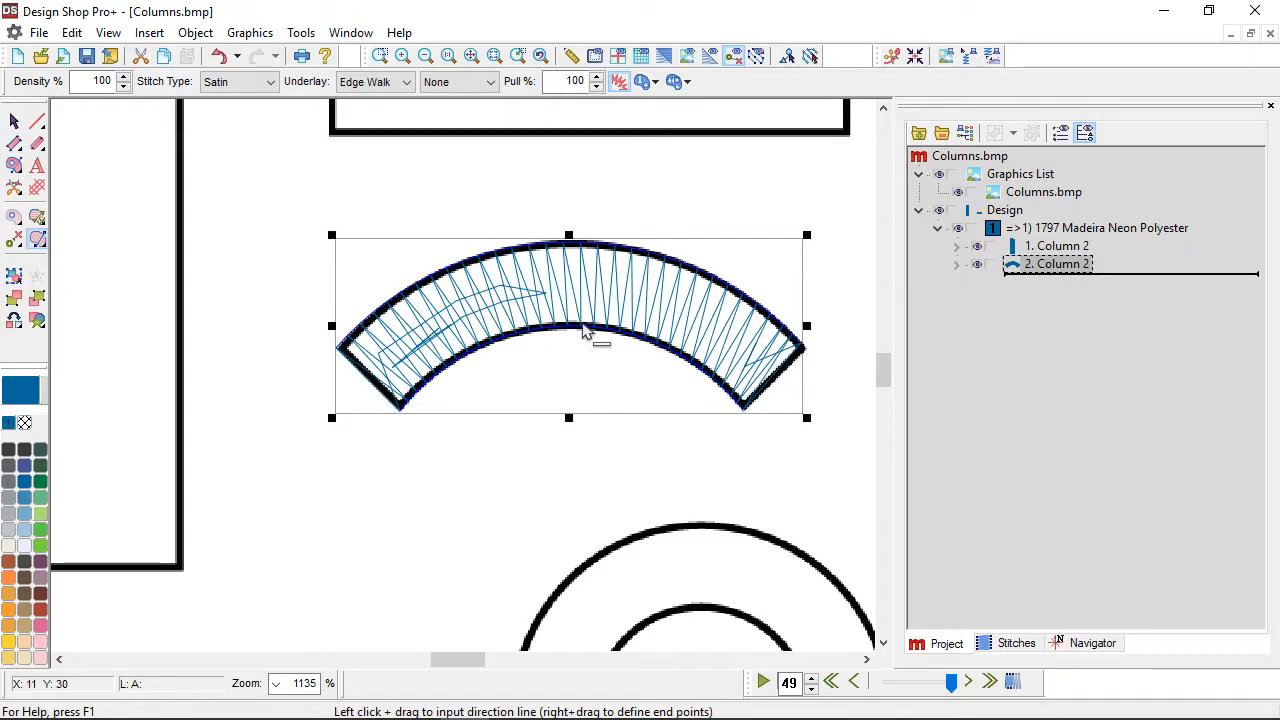
pyautogui.click(583, 330)
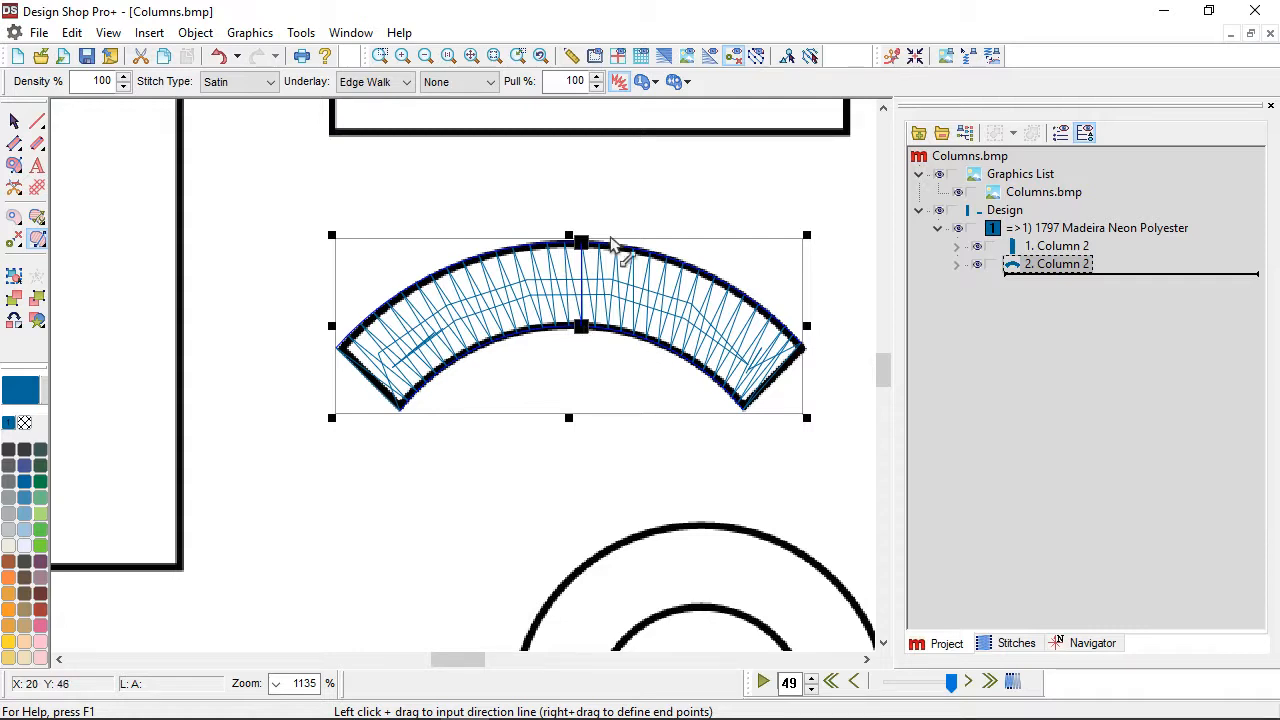
pyautogui.hscroll(5, 568, 358)
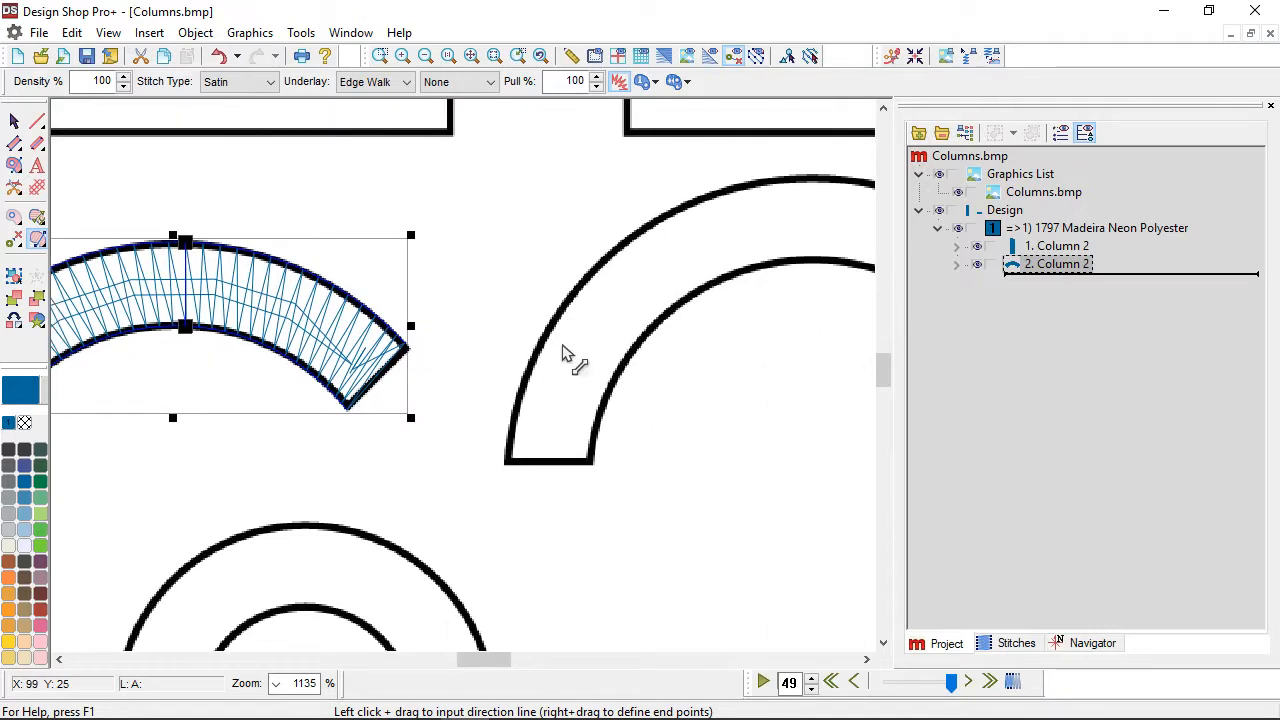
pyautogui.hscroll(4, 565, 355)
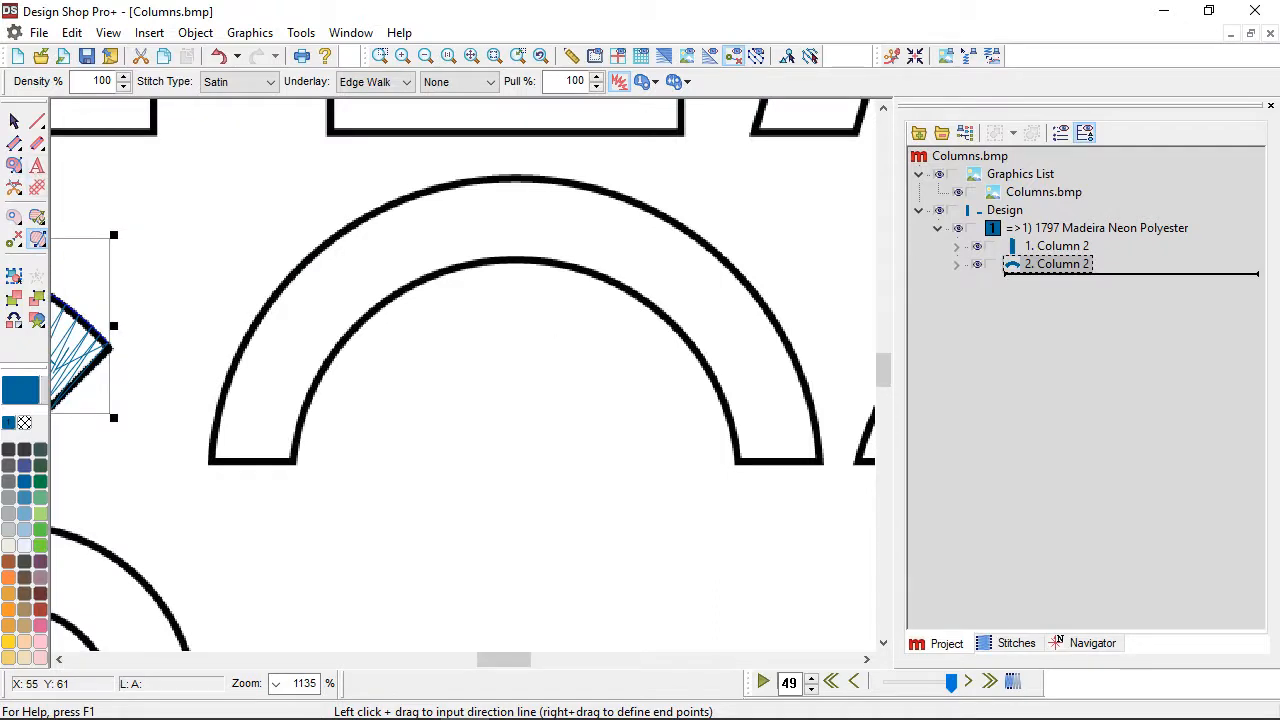
pyautogui.click(14, 143)
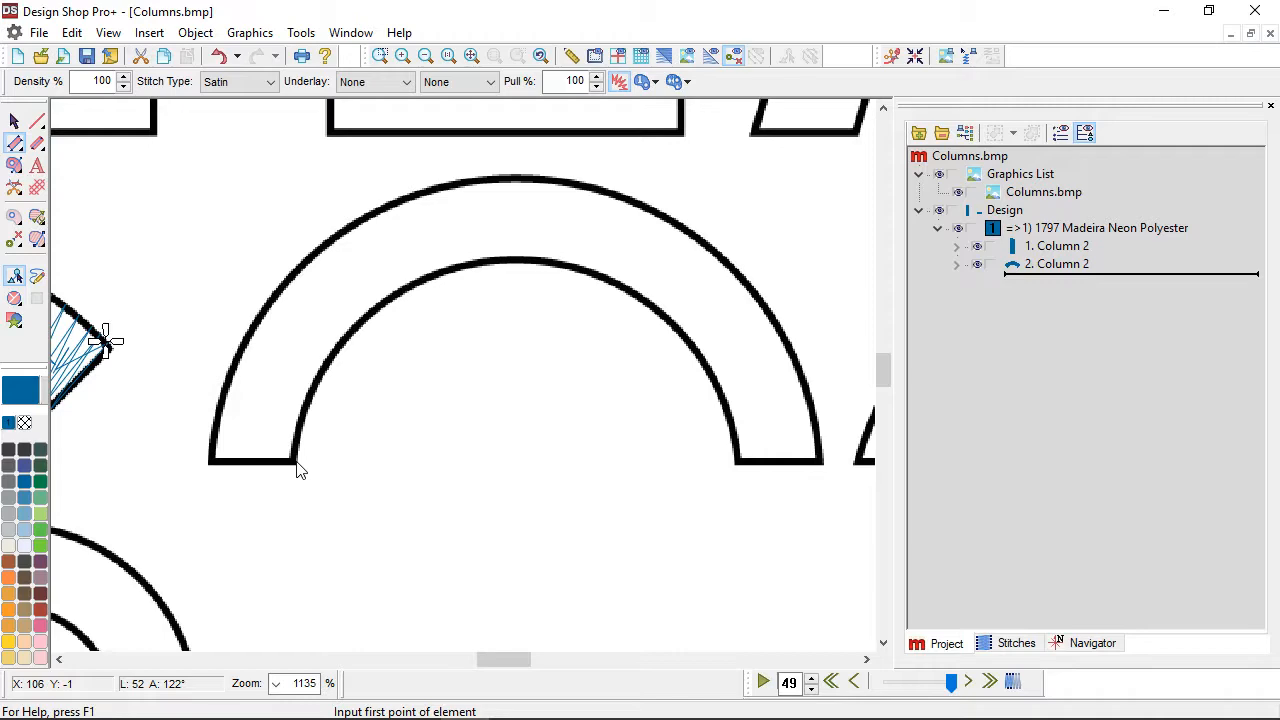
# Step: Draw two straight vector guide lines across the S, one at each end of its diagonal middle section
pyautogui.hscroll(-3, 377, 543)
pyautogui.scroll(3, 378, 543)
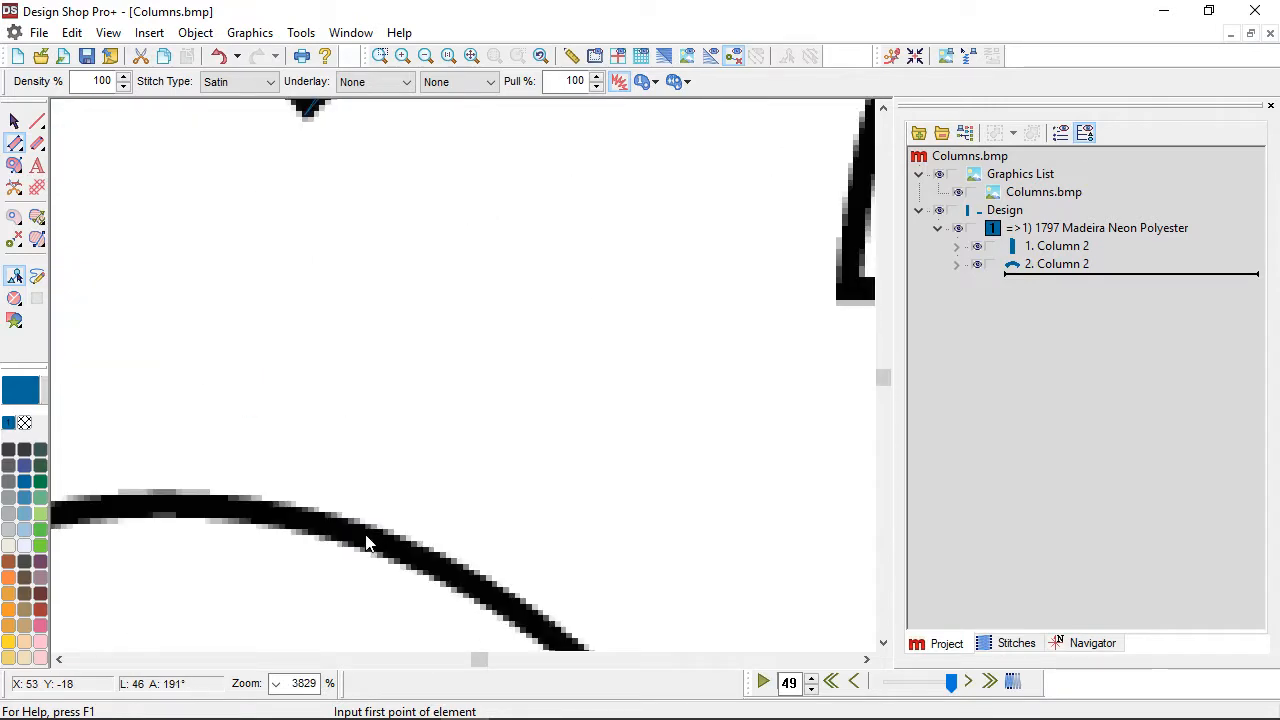
pyautogui.scroll(-5, 367, 543)
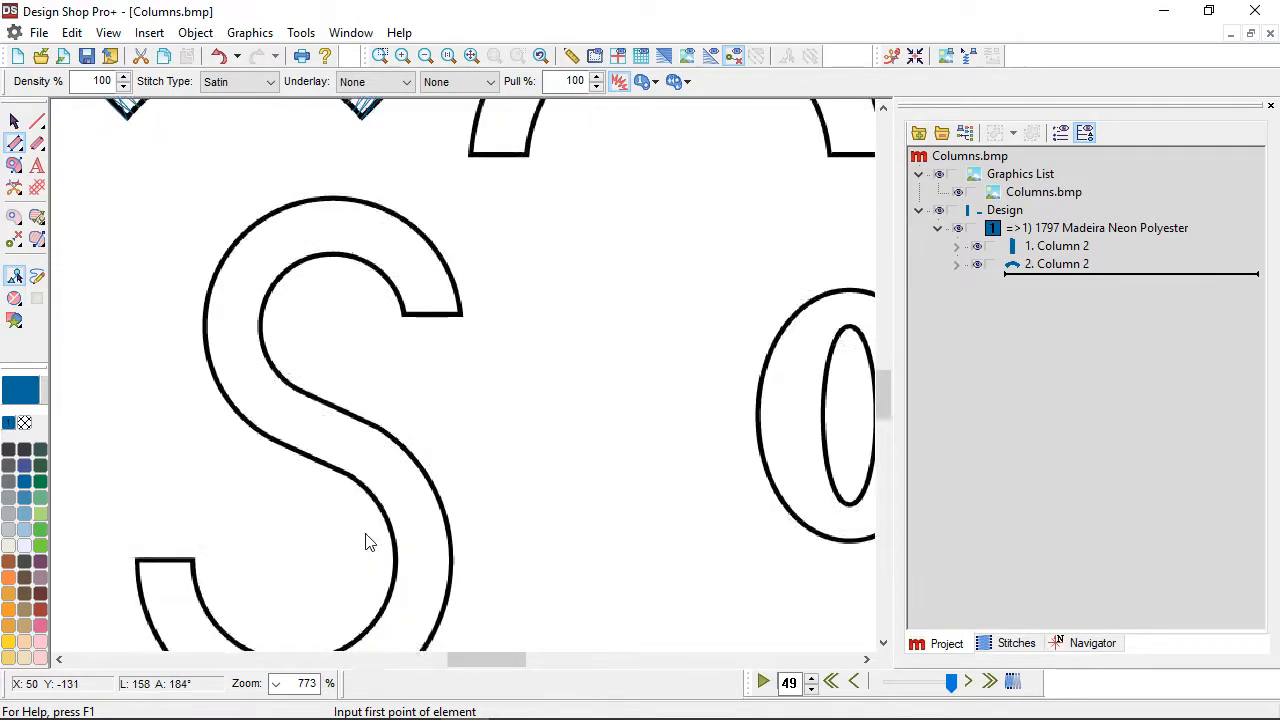
pyautogui.scroll(-2, 366, 543)
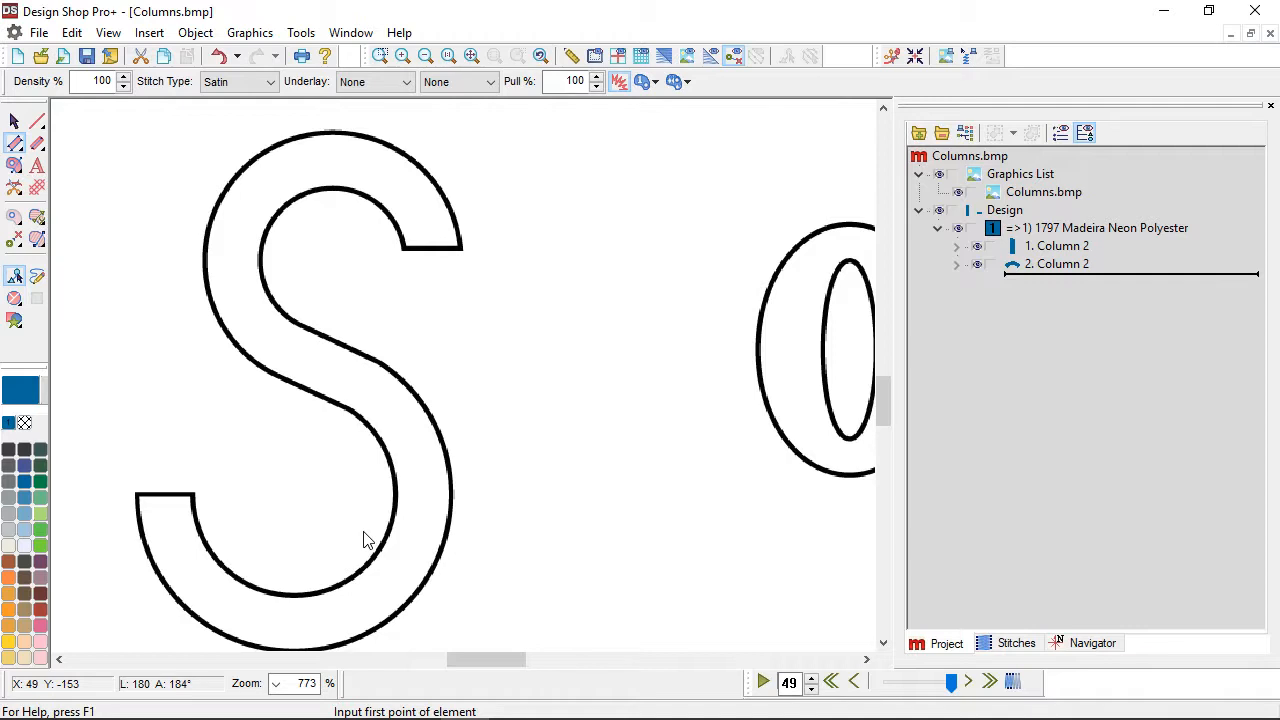
pyautogui.click(37, 121)
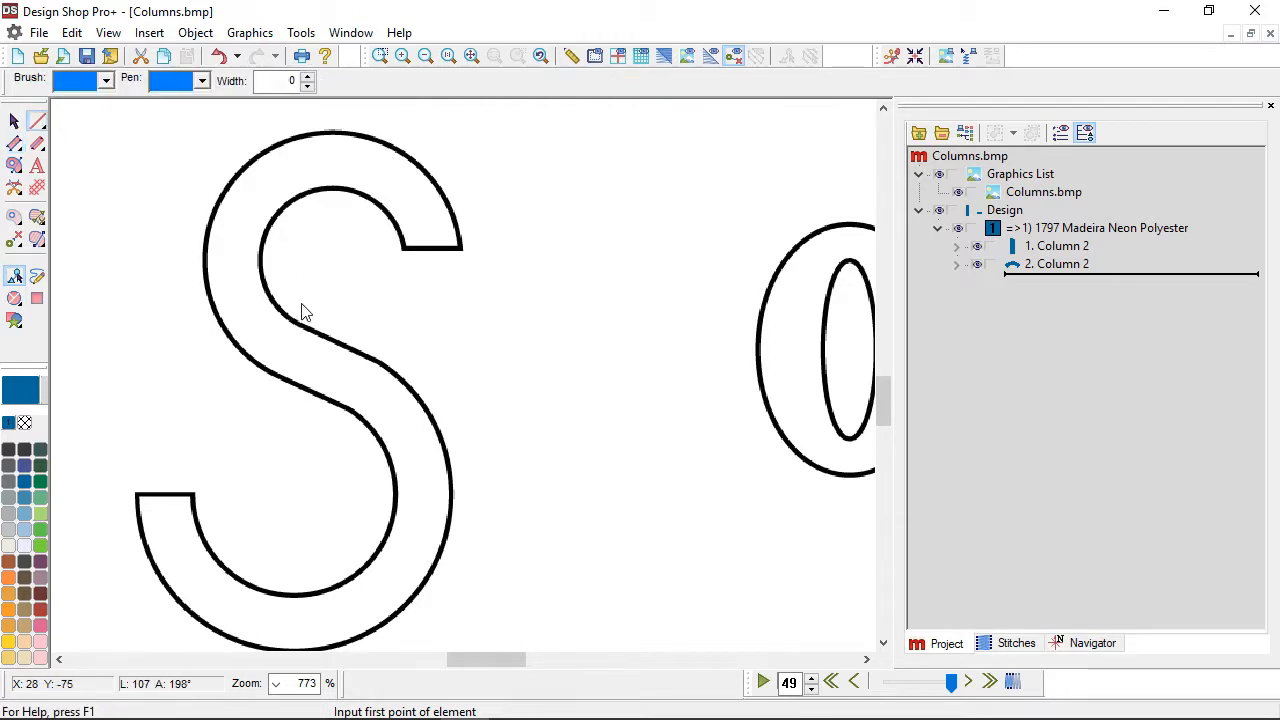
pyautogui.click(302, 299)
pyautogui.click(258, 391)
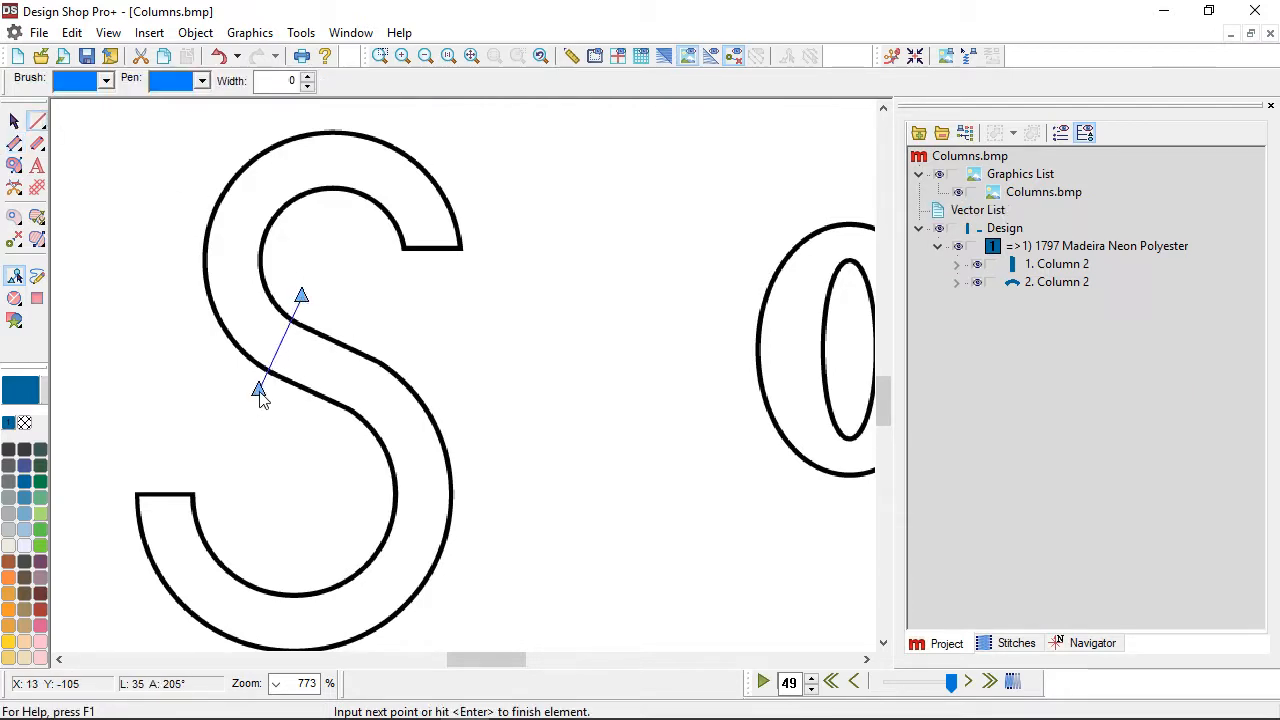
pyautogui.press('Return')
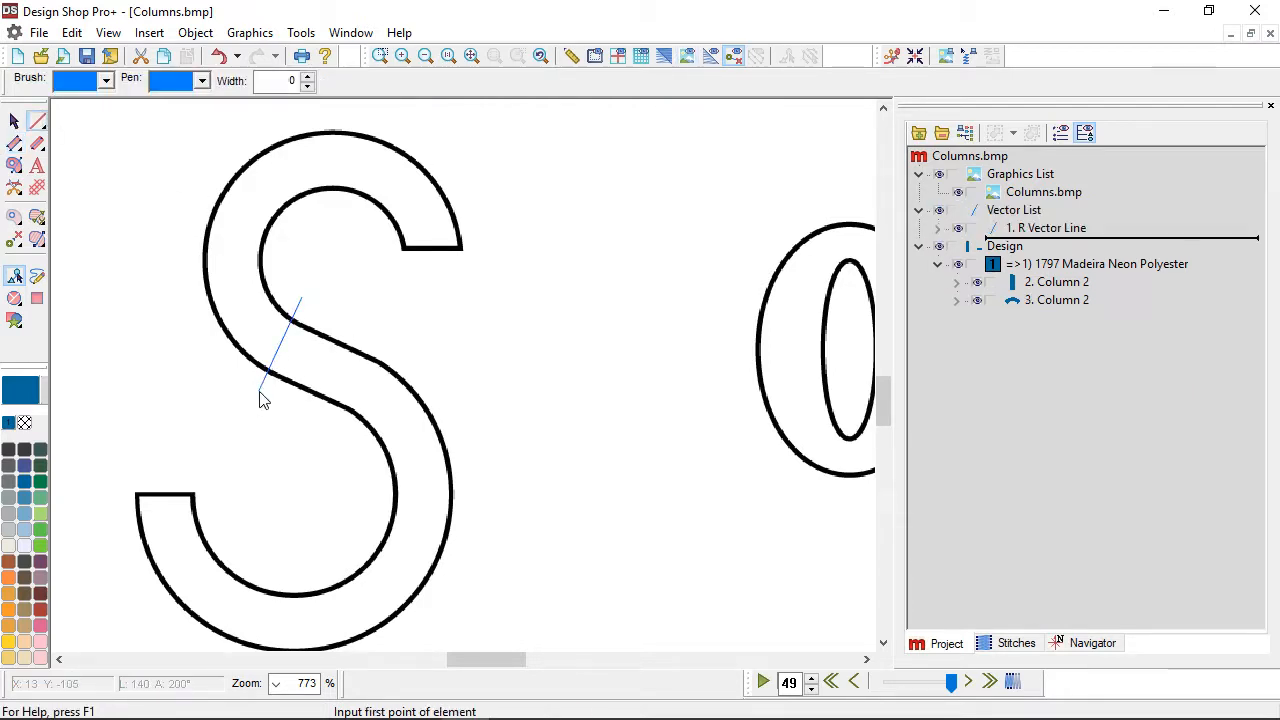
pyautogui.click(382, 334)
pyautogui.click(343, 430)
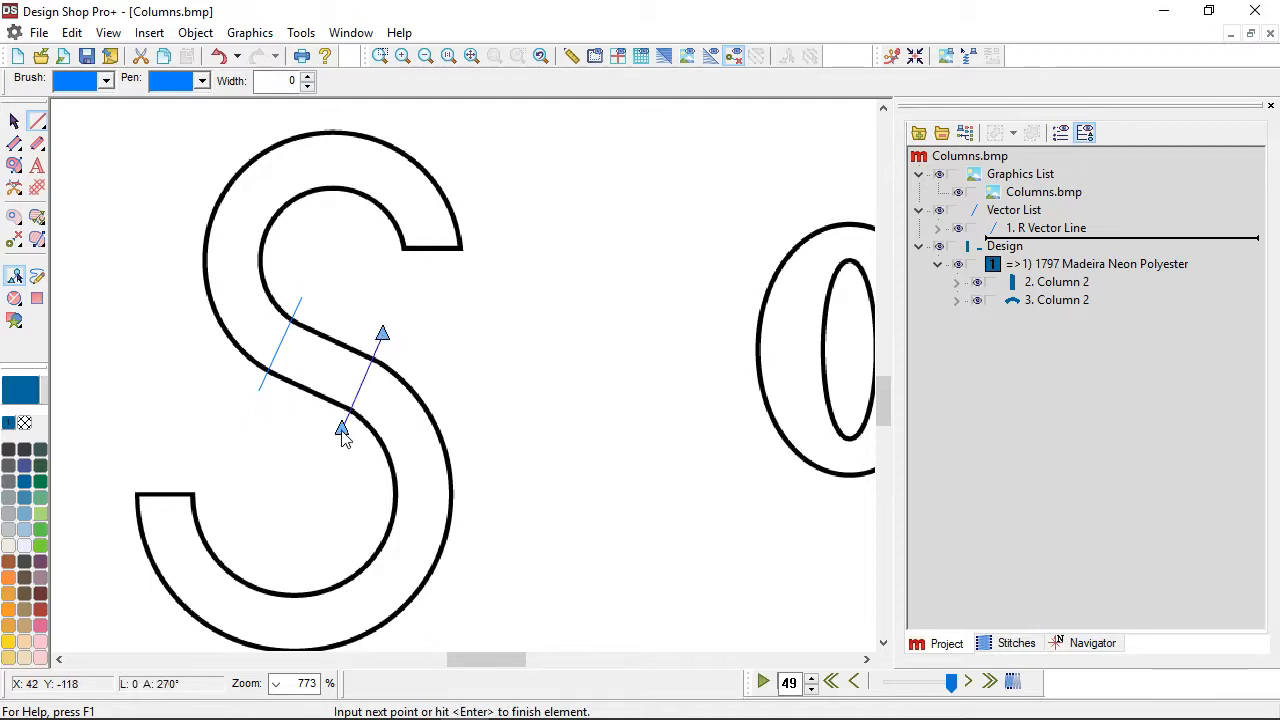
pyautogui.press('Return')
# Step: Draw three straight vector guide lines across the S's upper curve: at its upper left, upper right and left side
pyautogui.click(252, 131)
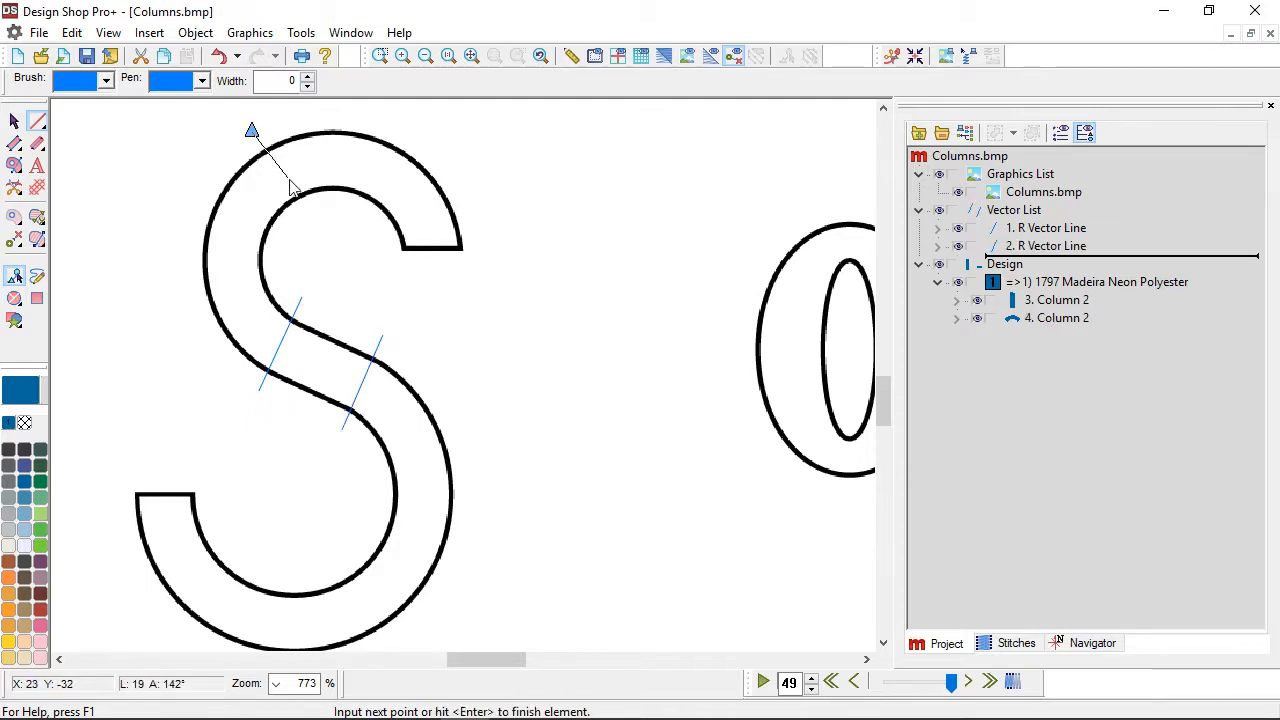
pyautogui.click(306, 206)
pyautogui.press('Return')
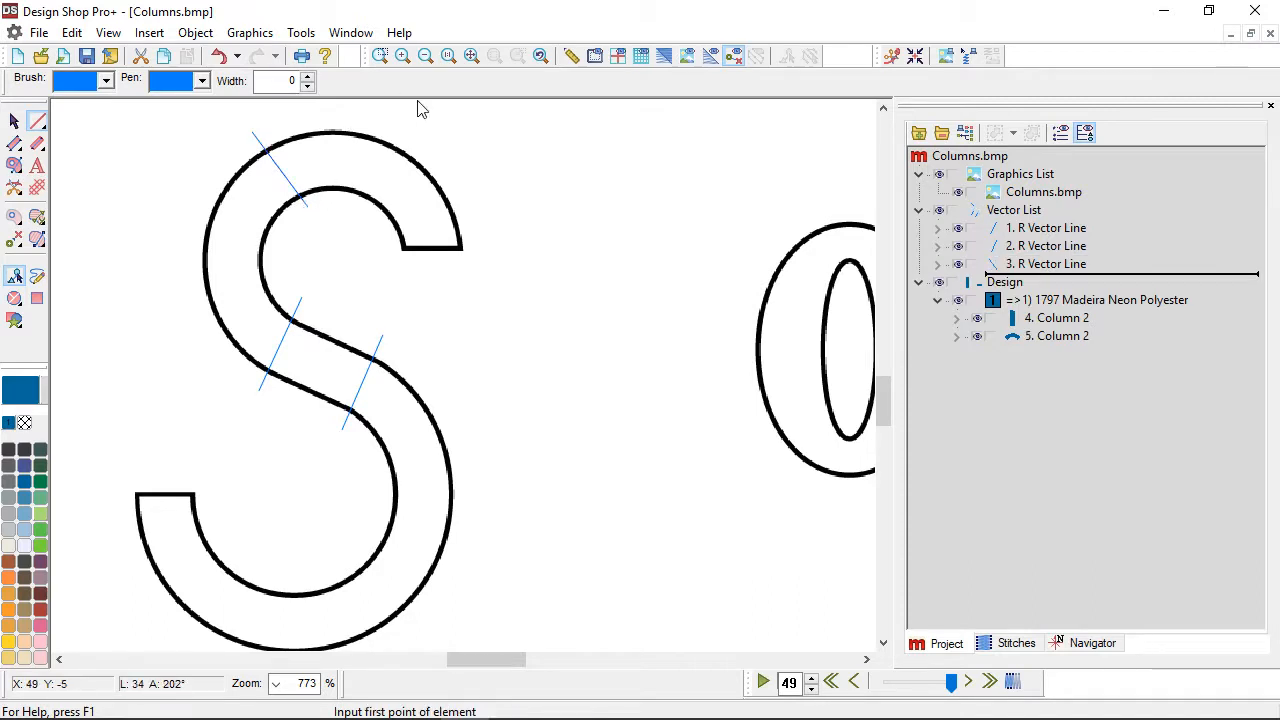
pyautogui.click(396, 118)
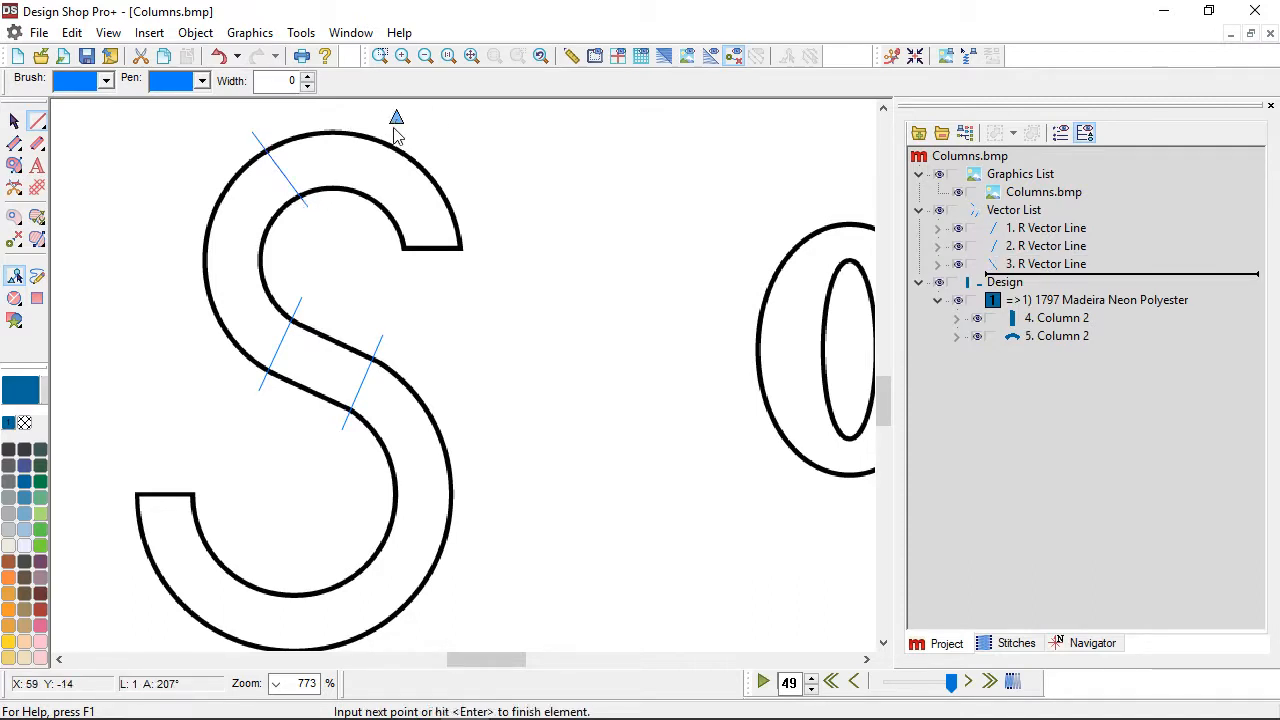
pyautogui.click(360, 207)
pyautogui.press('Return')
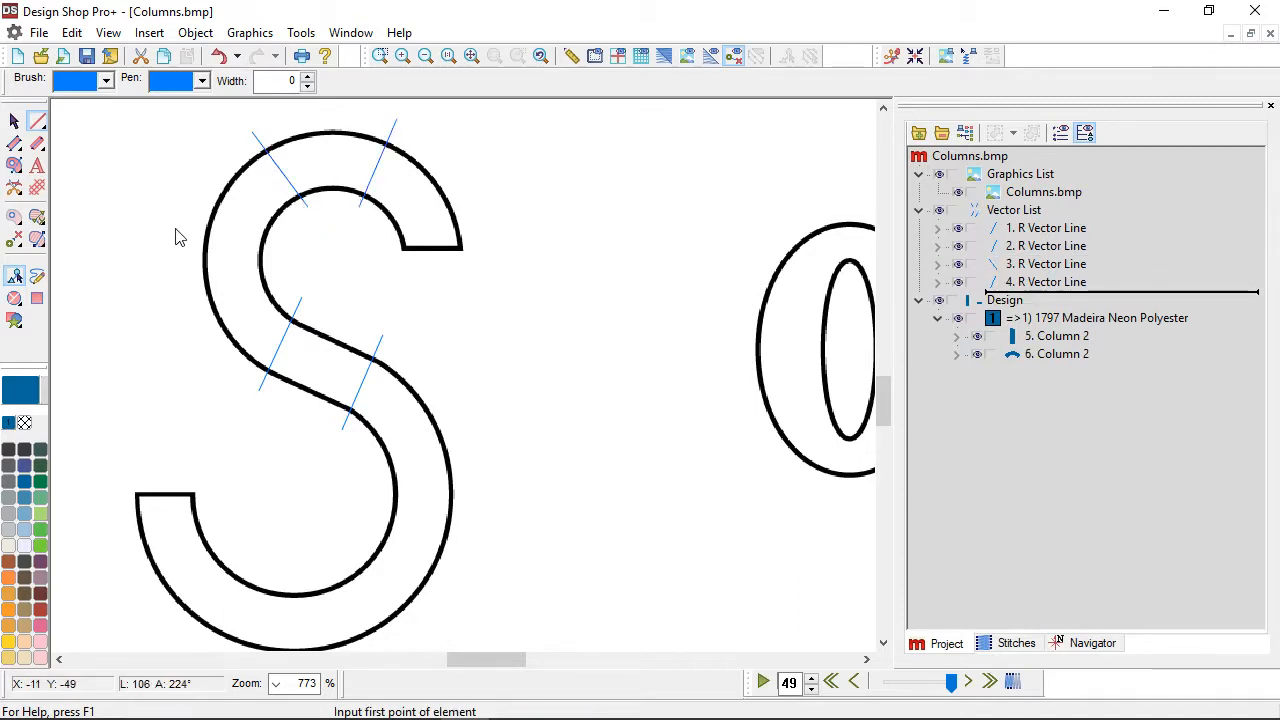
pyautogui.click(186, 241)
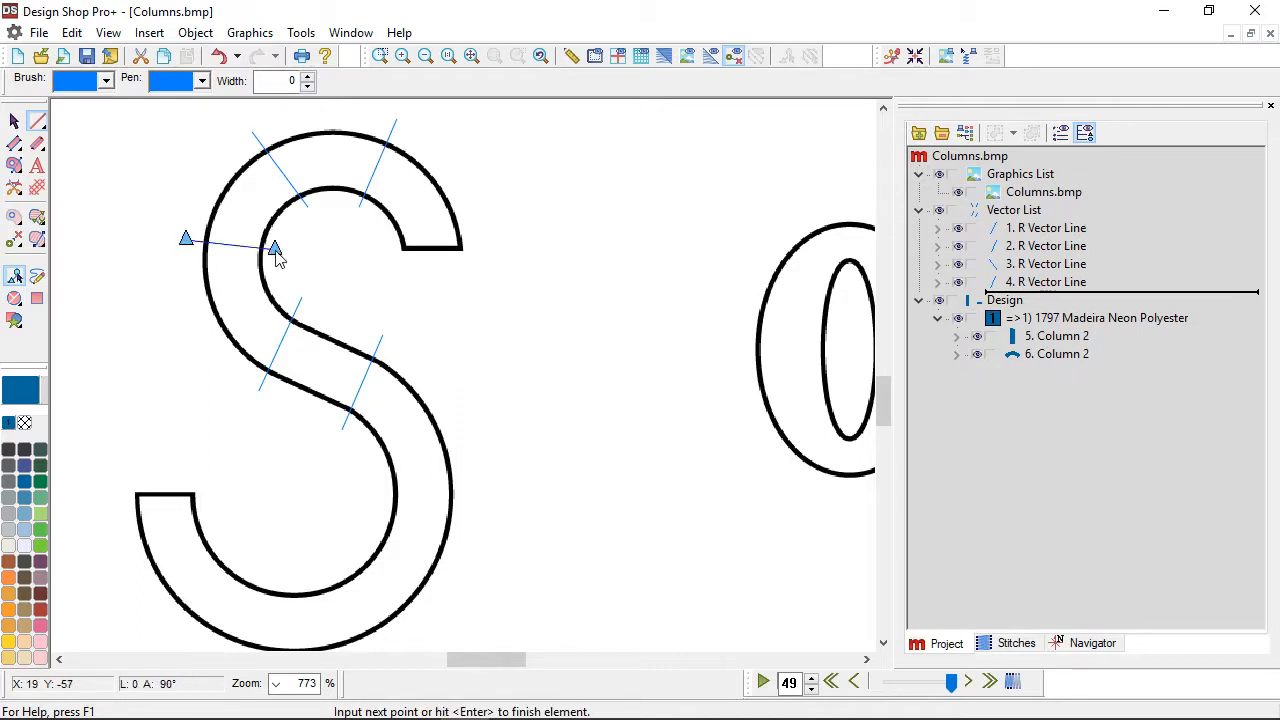
pyautogui.click(275, 249)
pyautogui.press('Return')
# Step: Draw three straight vector guide lines across the S's lower curve: at its lower right, right side and lower left
pyautogui.click(337, 568)
pyautogui.scroll(-3, 403, 623)
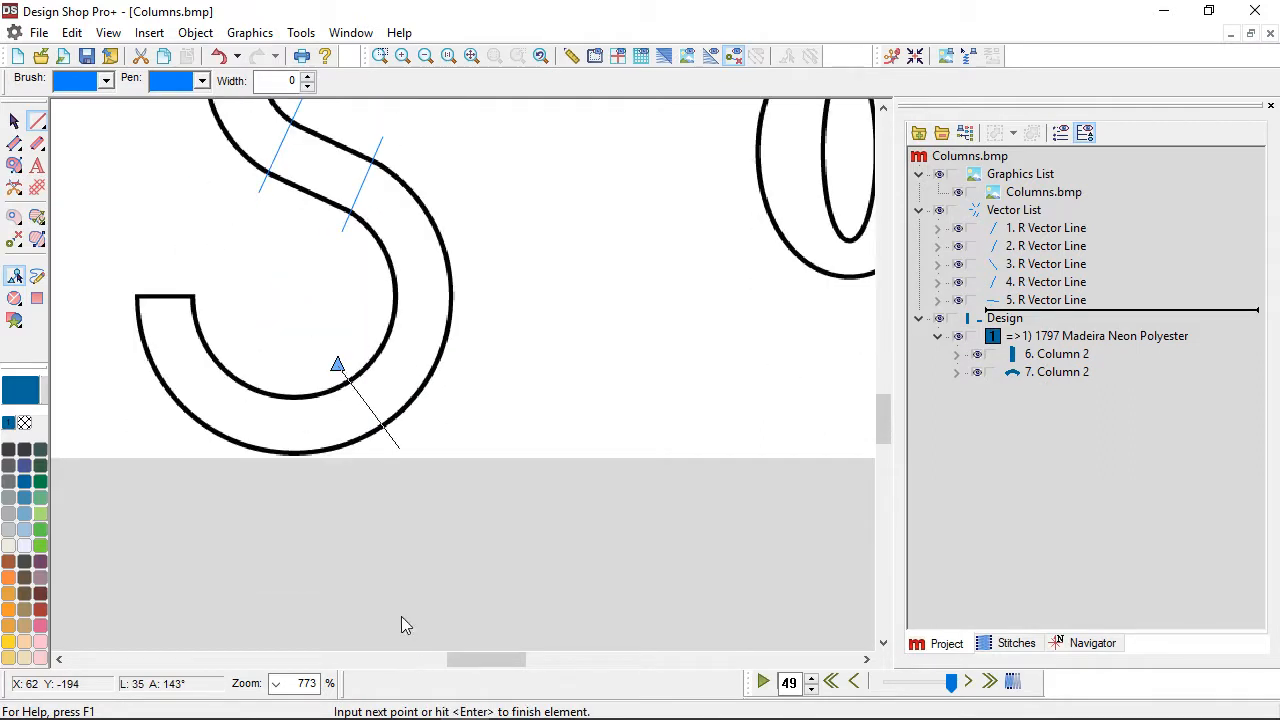
pyautogui.click(390, 437)
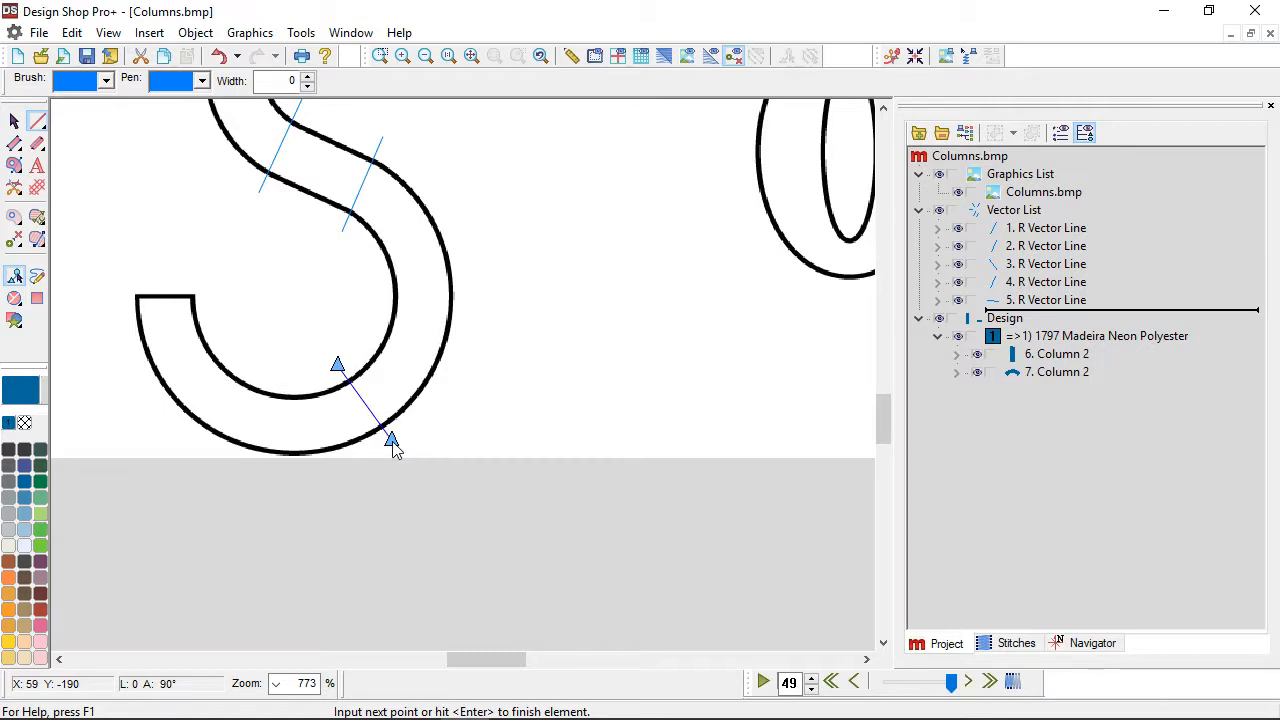
pyautogui.press('Return')
pyautogui.click(372, 296)
pyautogui.click(486, 297)
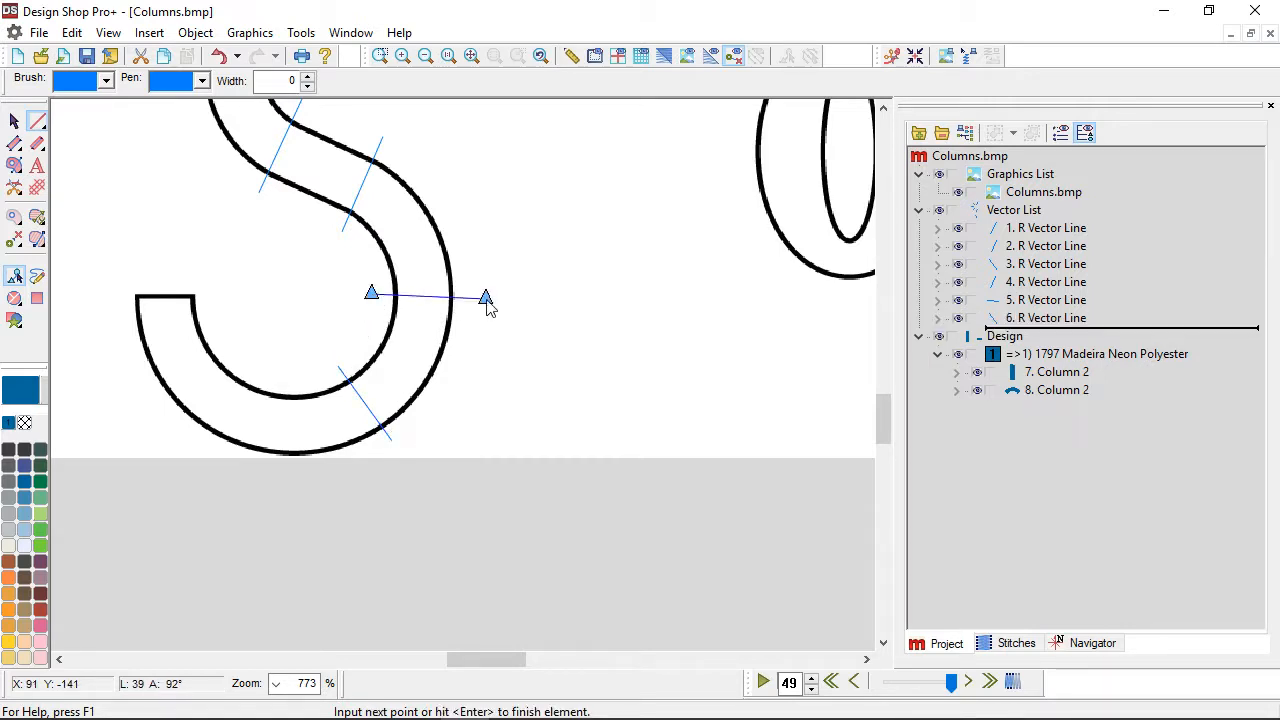
pyautogui.press('Return')
pyautogui.click(250, 358)
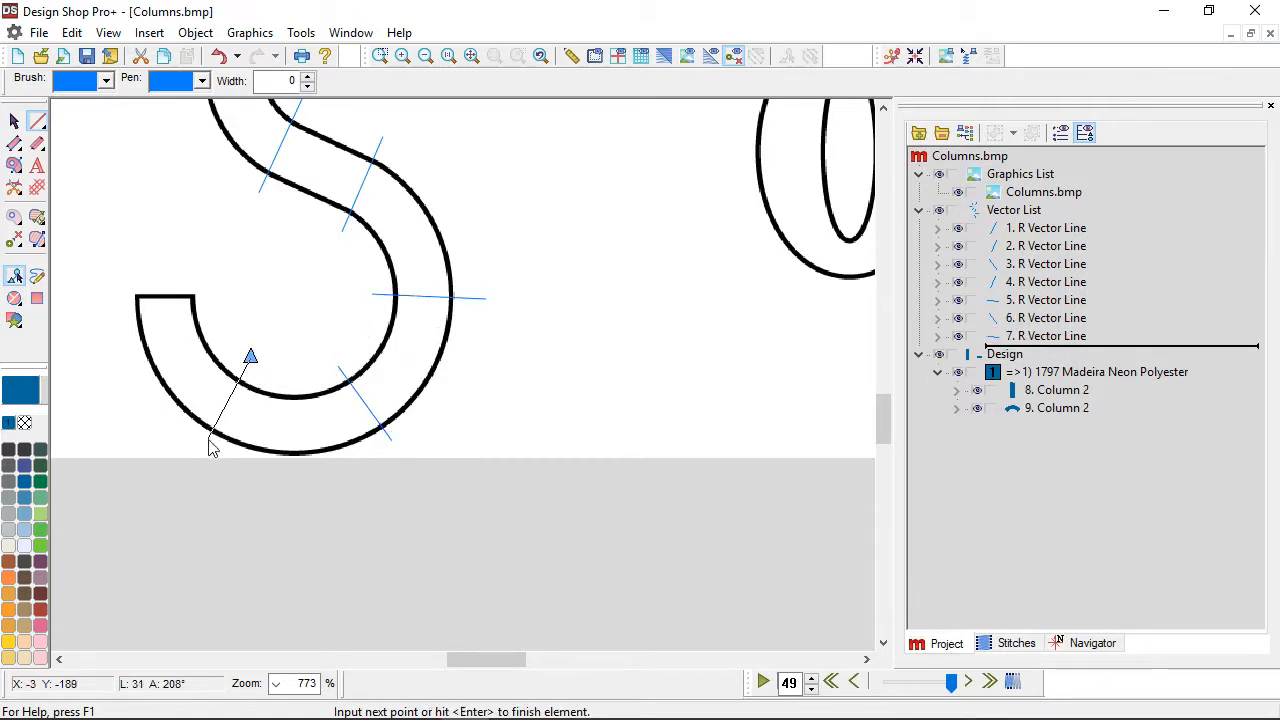
pyautogui.click(201, 452)
pyautogui.press('Return')
pyautogui.scroll(3, 328, 420)
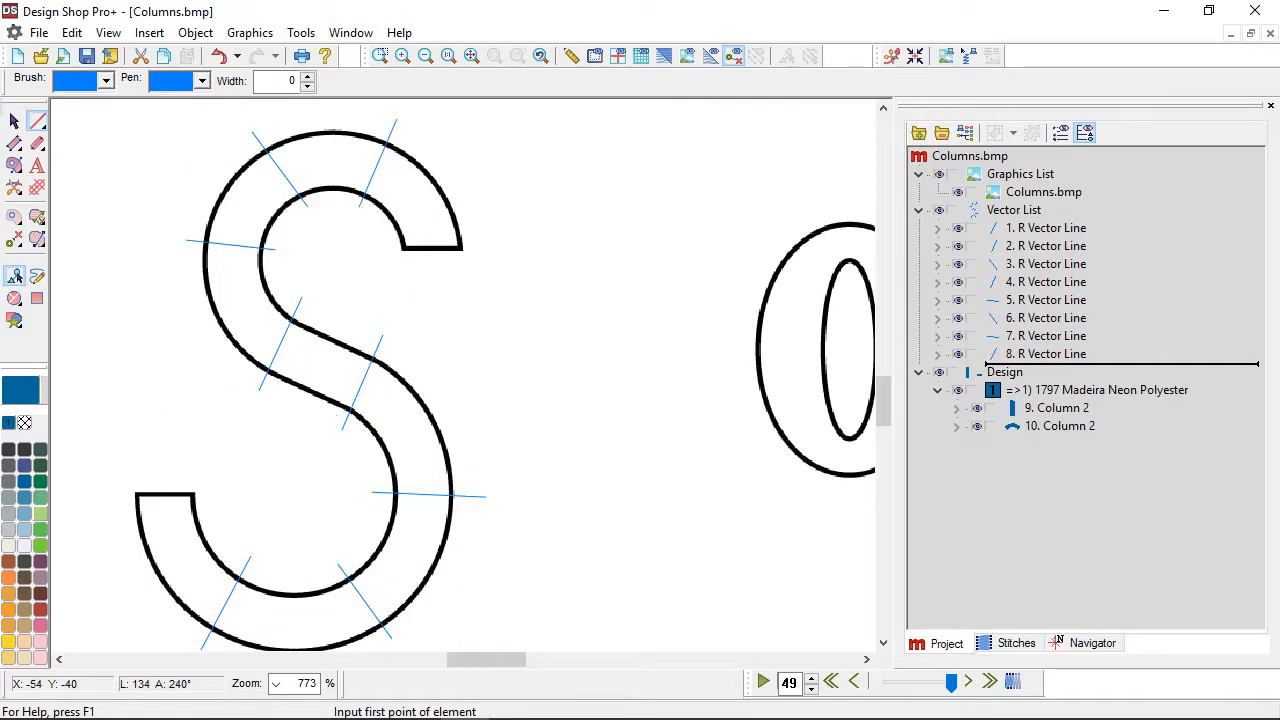
# Step: Start a Column 2 element along the upper curve's inner edge with curve points at the guides and corner points at both ends of the diagonal
pyautogui.click(14, 145)
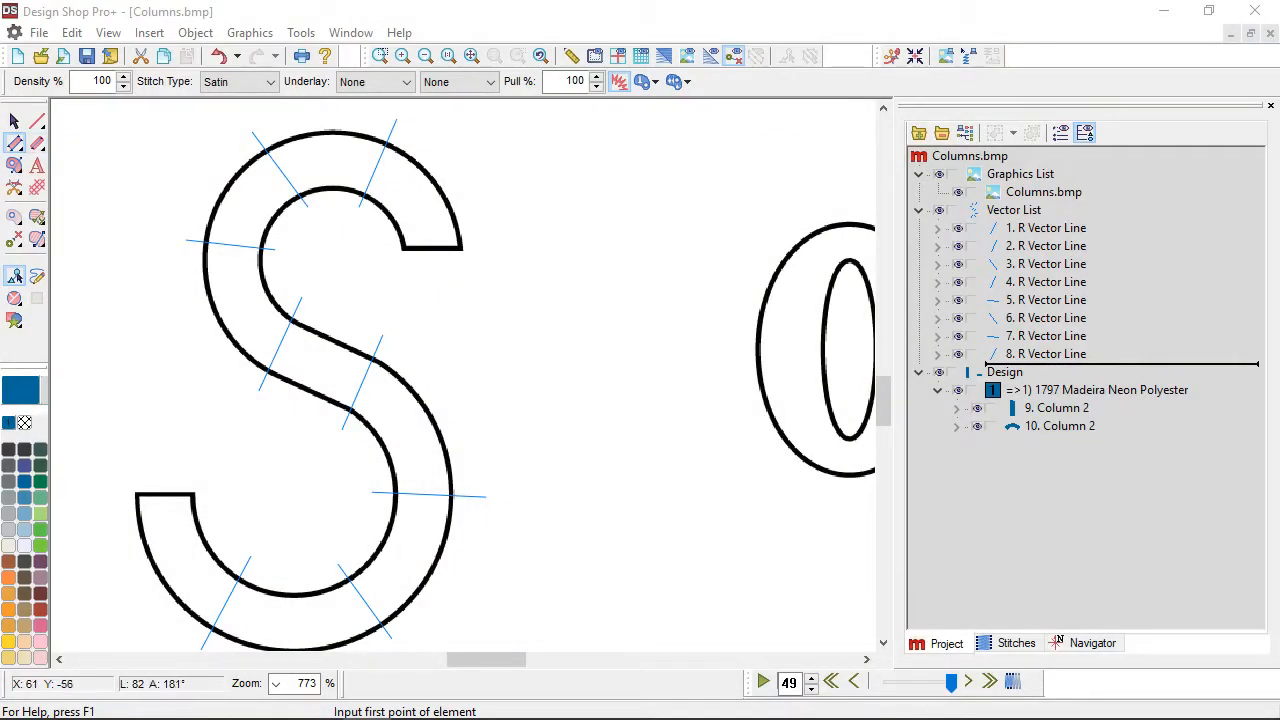
pyautogui.click(404, 248)
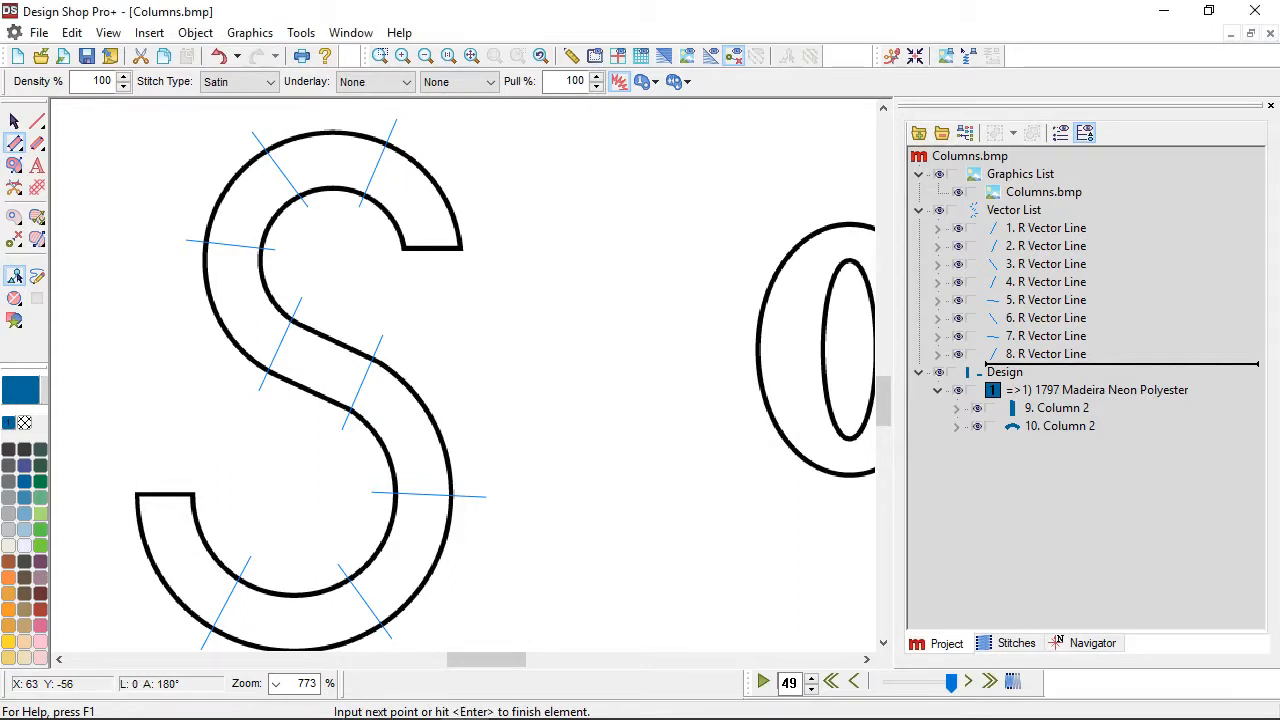
pyautogui.rightClick(362, 196)
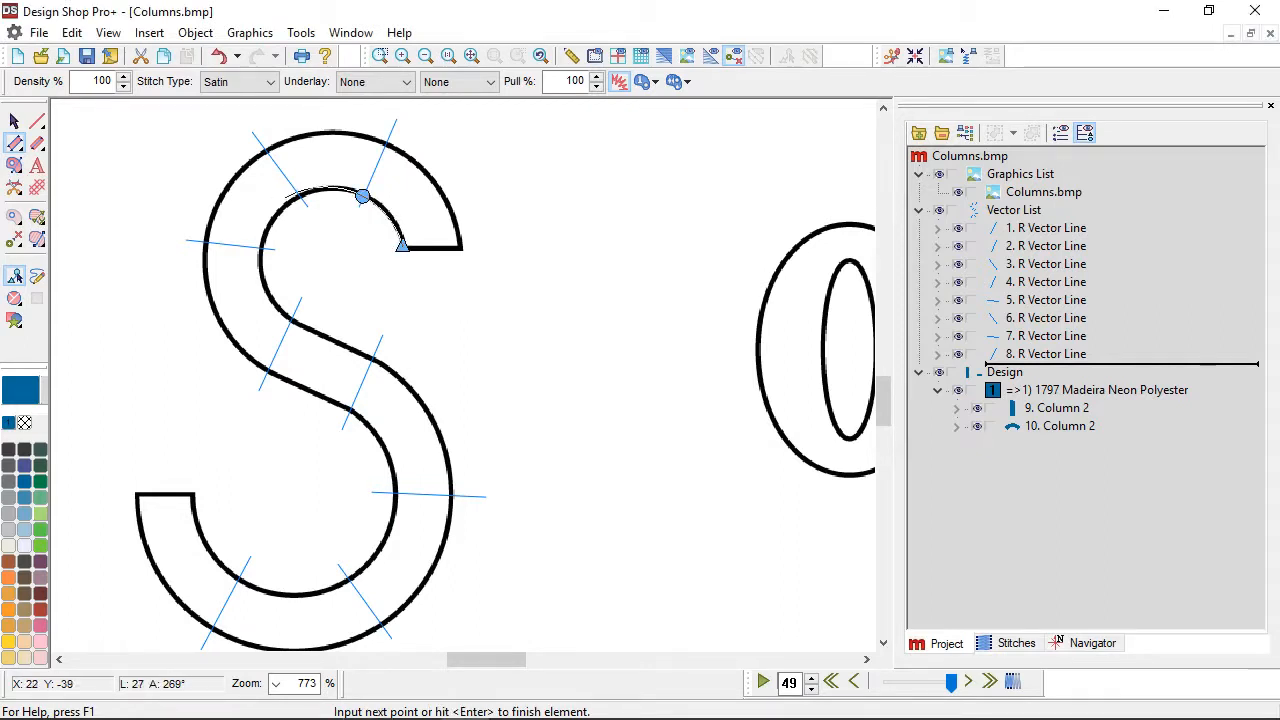
pyautogui.rightClick(299, 198)
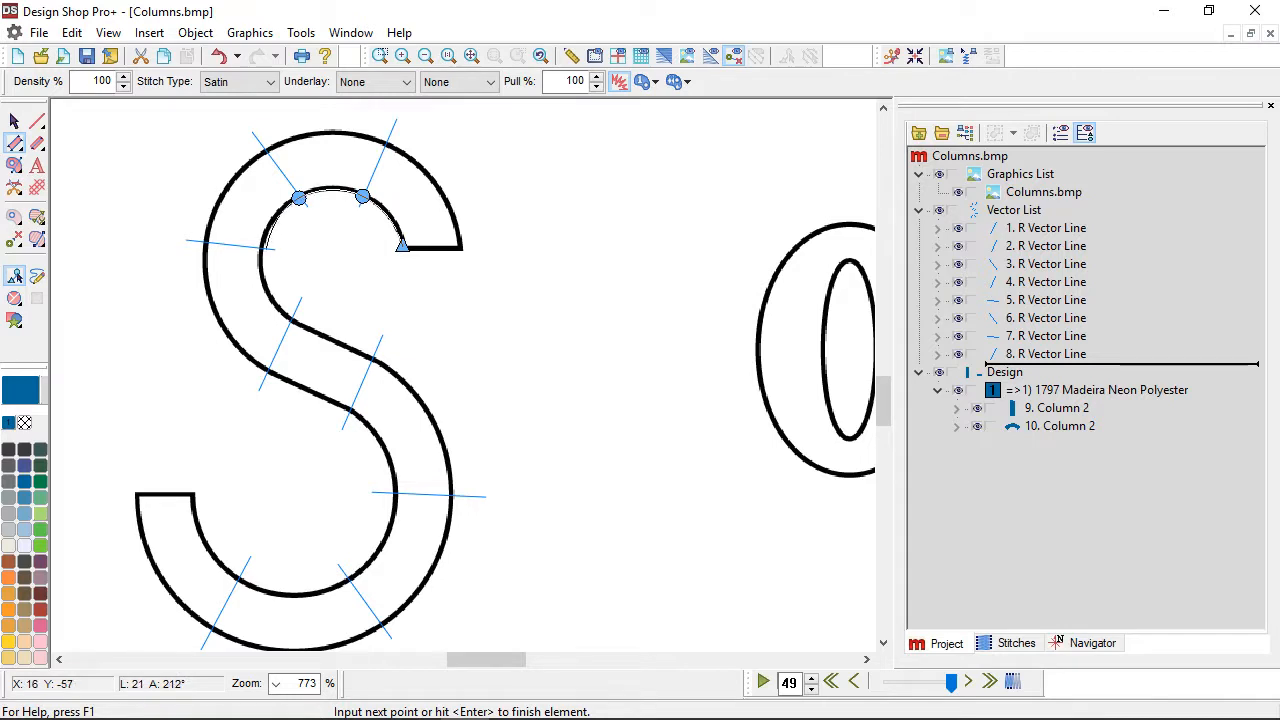
pyautogui.rightClick(261, 248)
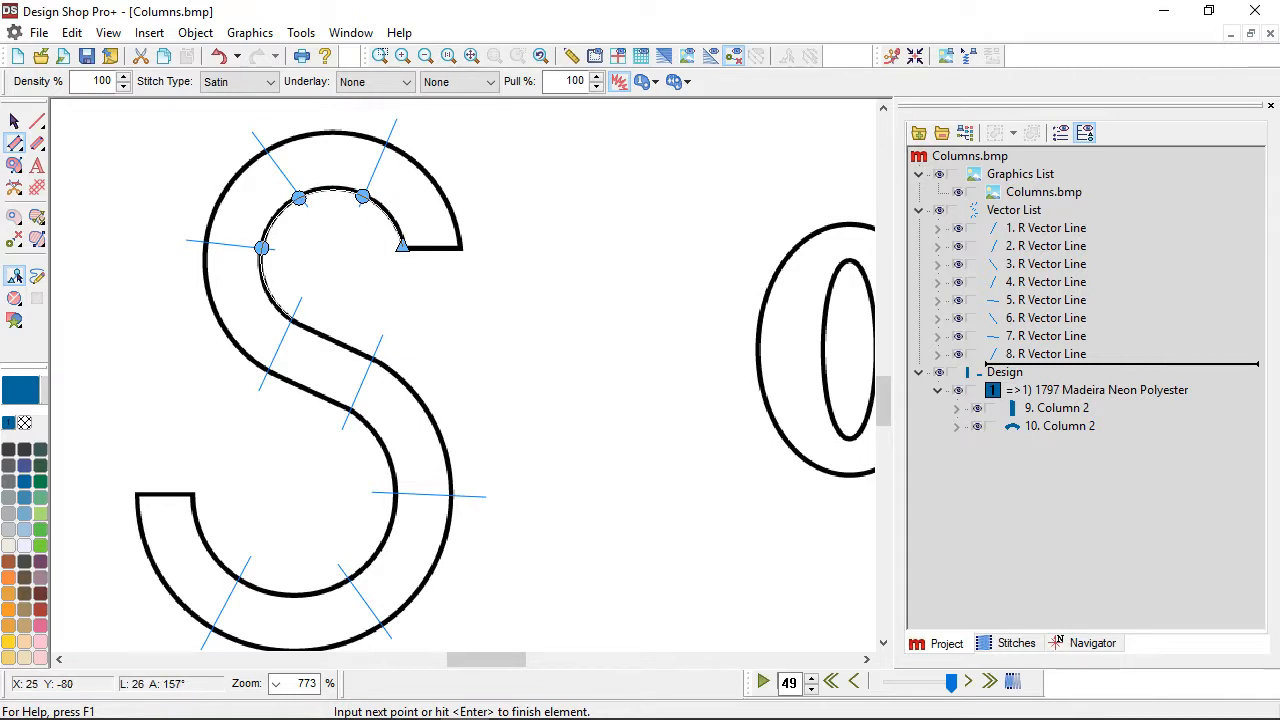
pyautogui.rightClick(291, 318)
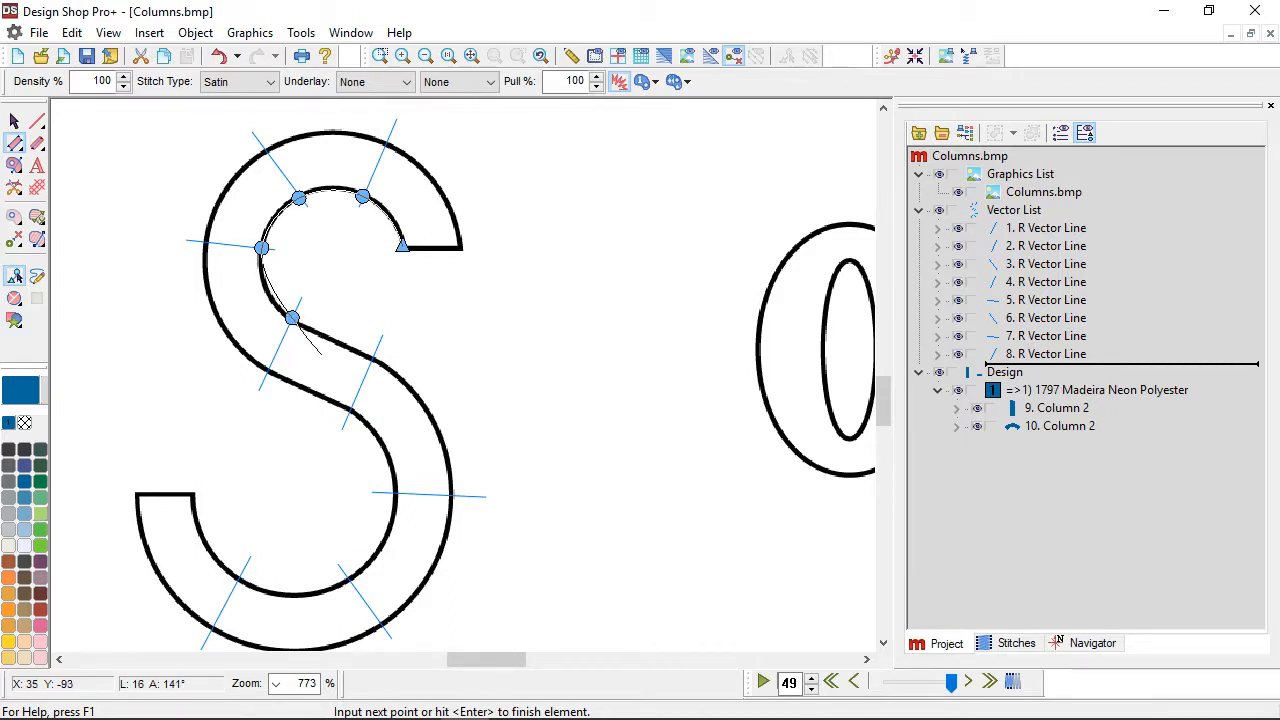
pyautogui.press('BackSpace')
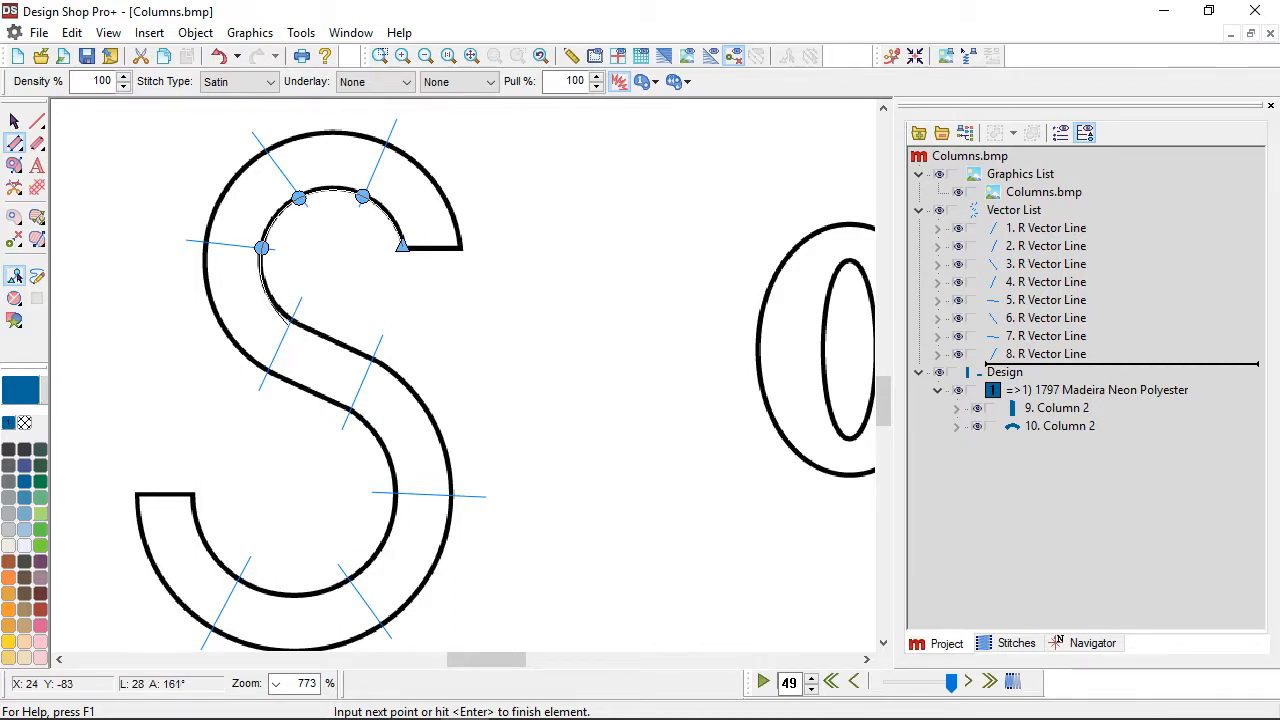
pyautogui.click(291, 318)
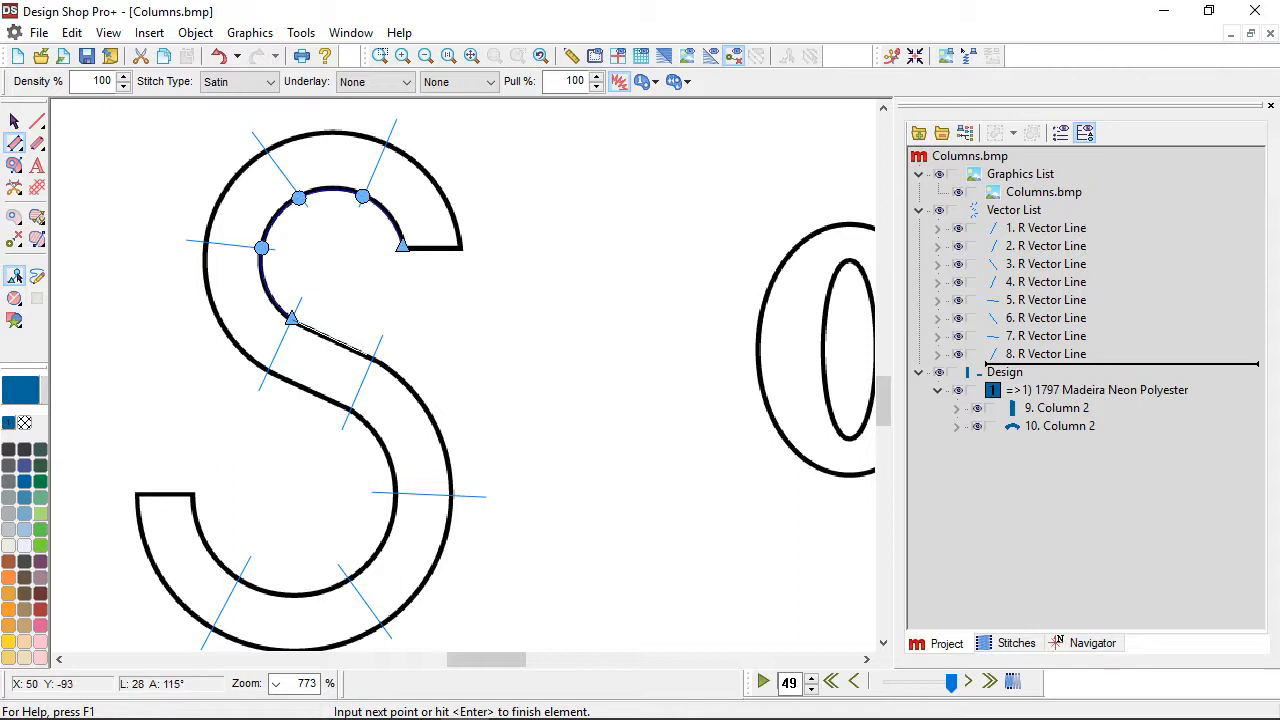
pyautogui.click(373, 356)
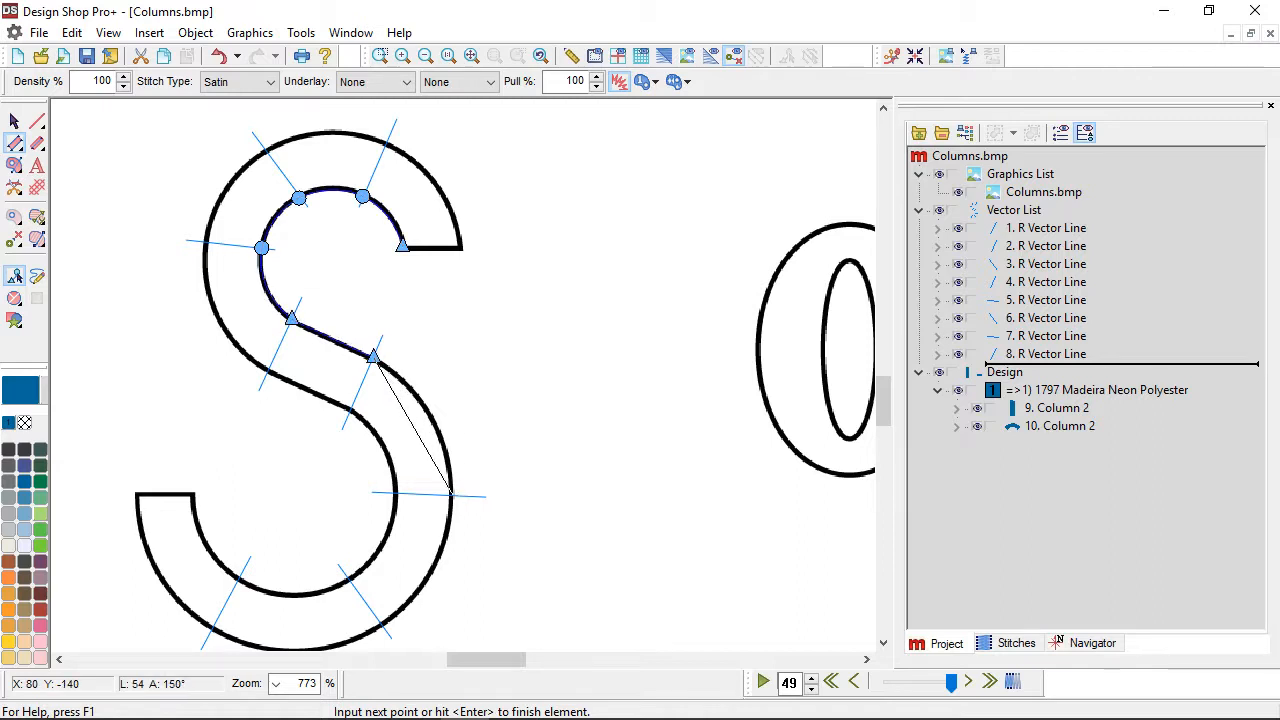
# Step: Trace the lower curve's outer edge with curve points at the guide lines and a corner point at its end, finishing the column's first side
pyautogui.rightClick(452, 494)
pyautogui.rightClick(380, 626)
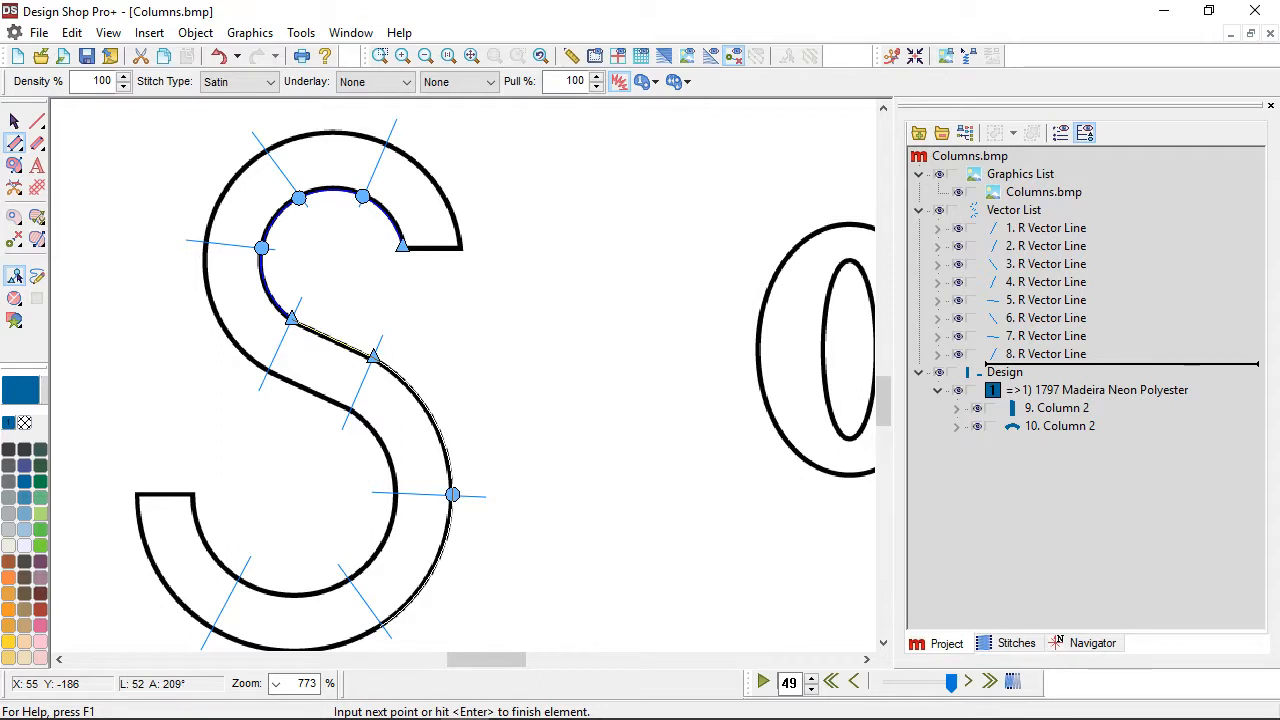
pyautogui.scroll(-2, 370, 630)
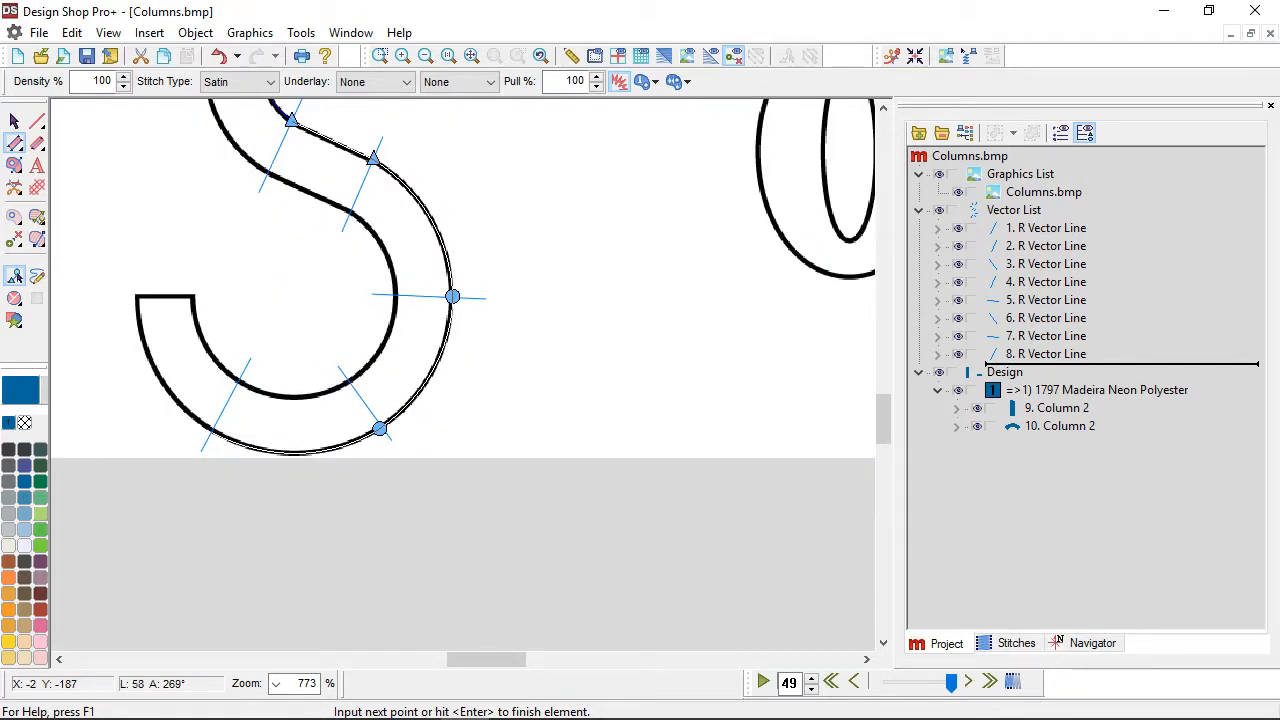
pyautogui.rightClick(210, 432)
pyautogui.click(134, 295)
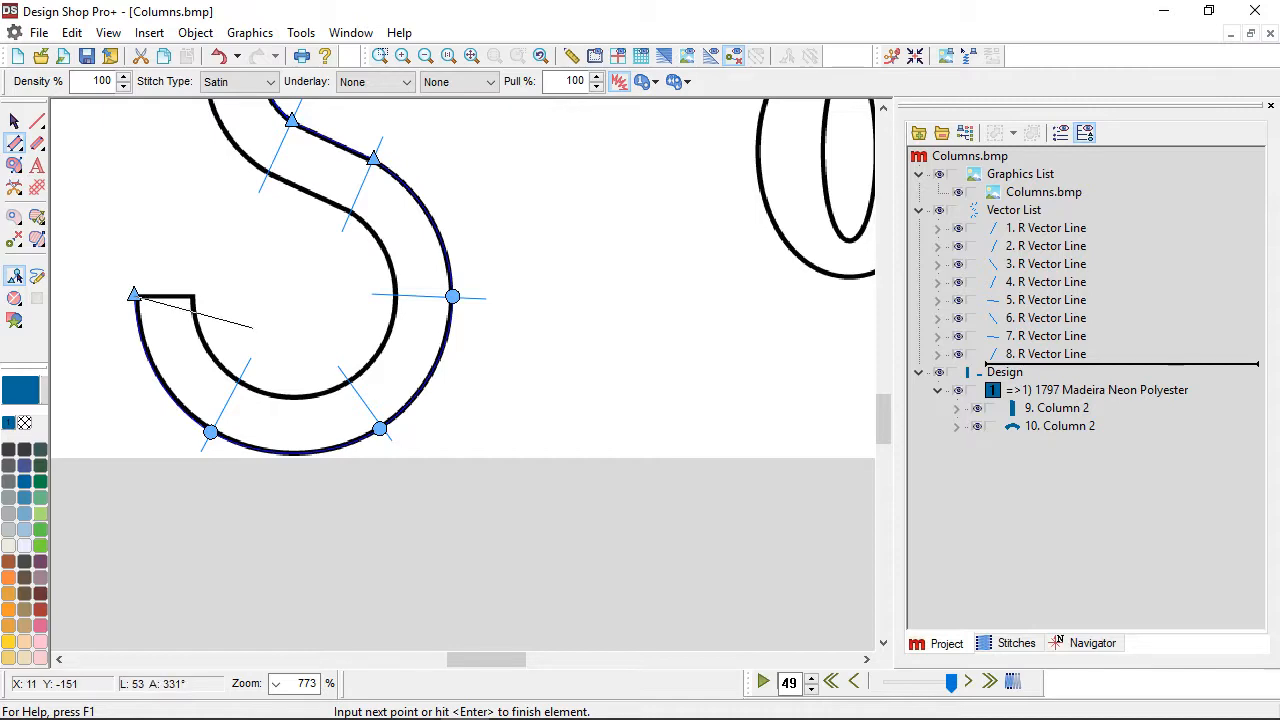
pyautogui.press('Return')
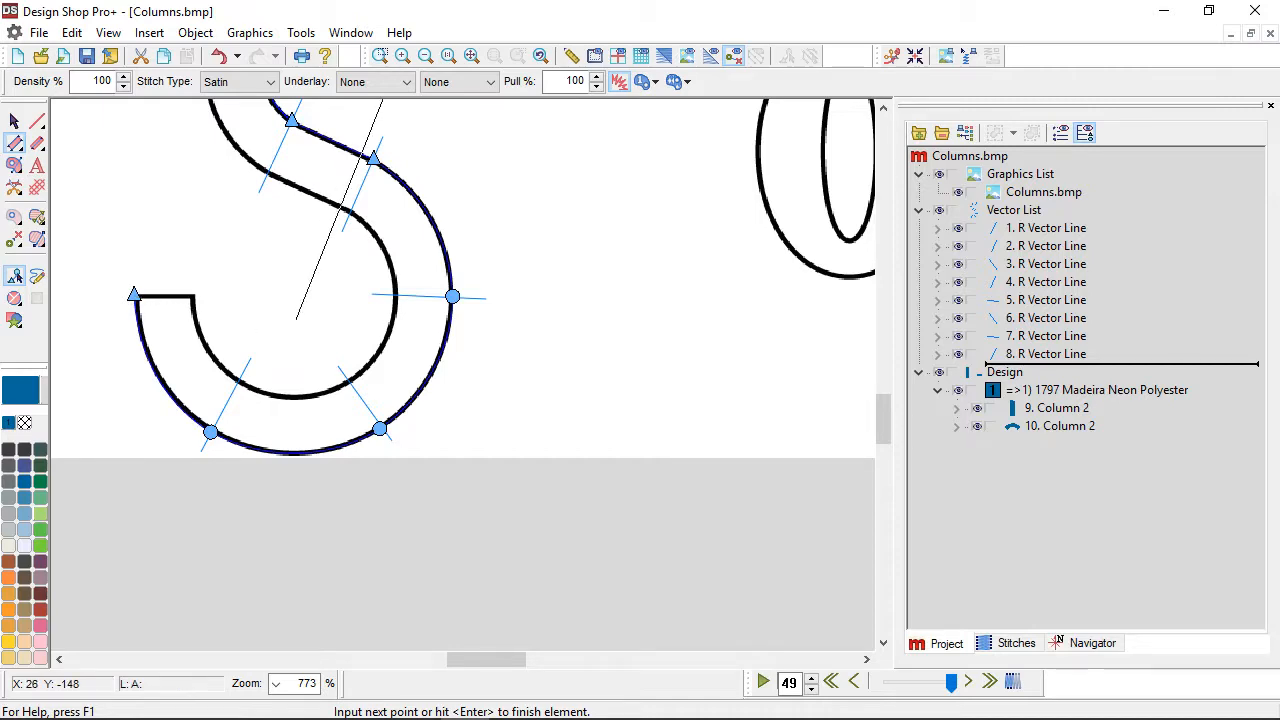
# Step: Trace the second side along the upper curve's outer edge with three curve points, placing corner points at its start and along the diagonal's ends
pyautogui.scroll(2, 296, 319)
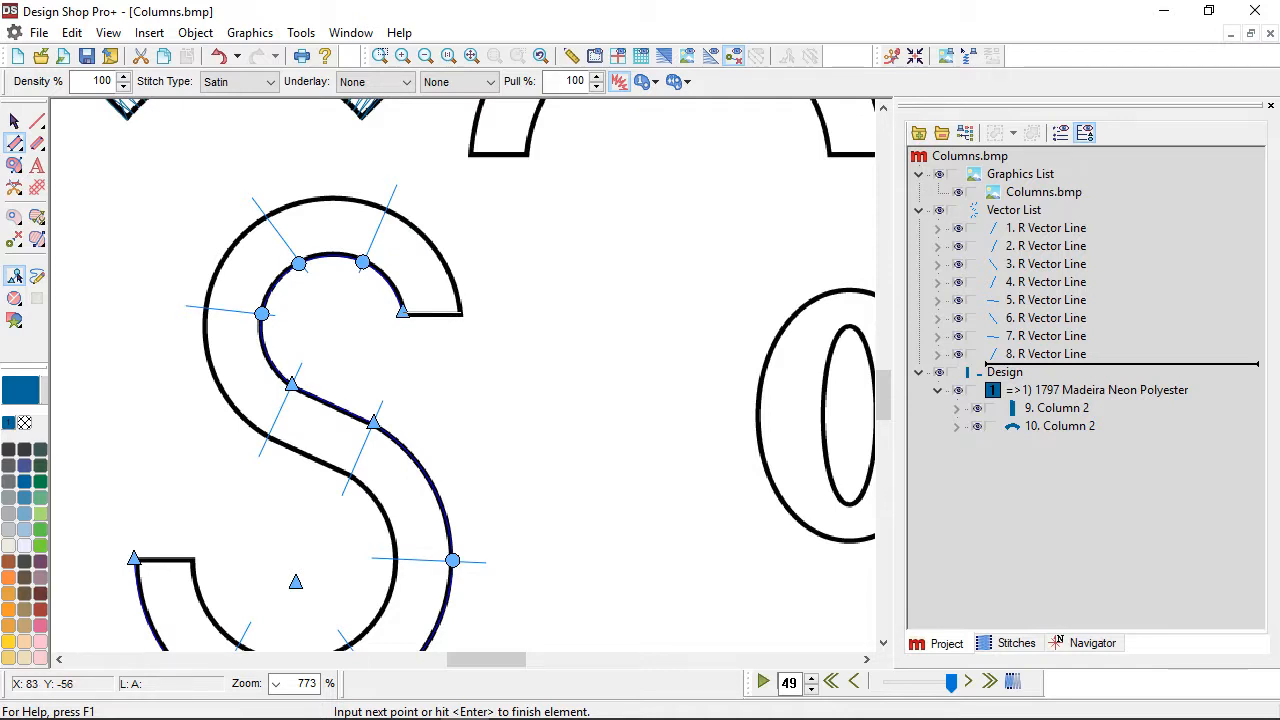
pyautogui.click(461, 312)
pyautogui.rightClick(385, 206)
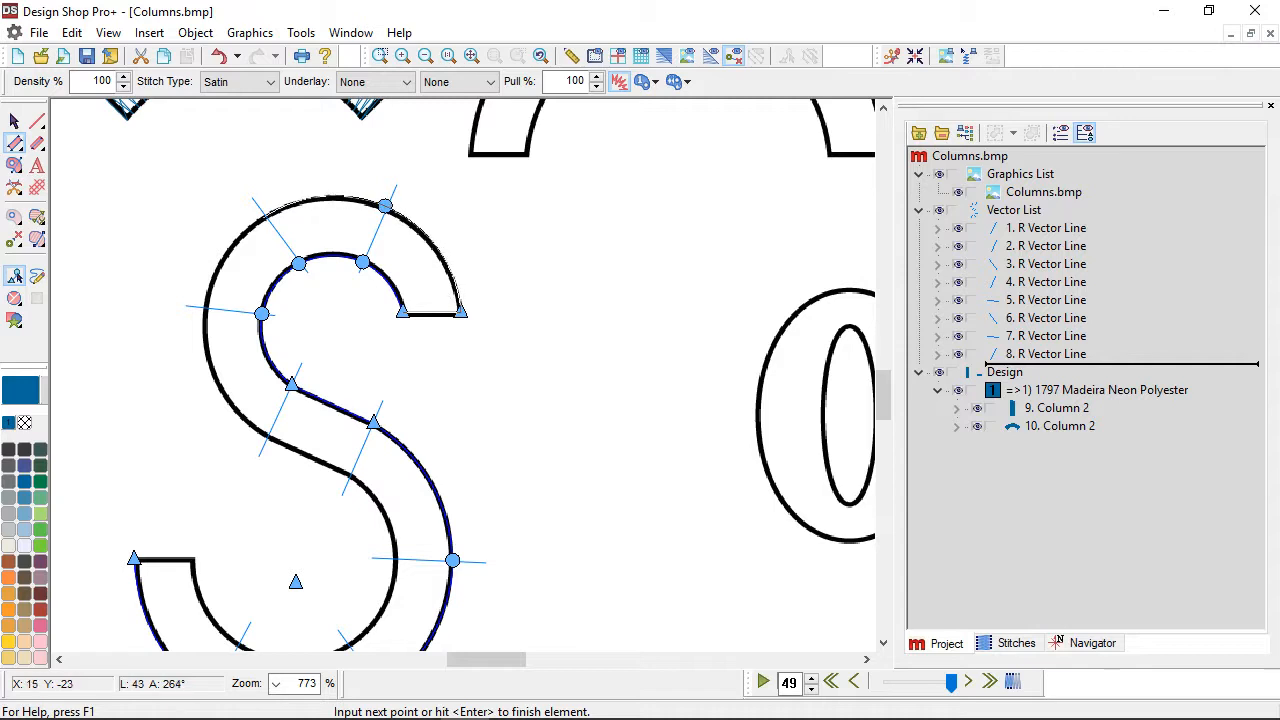
pyautogui.rightClick(263, 215)
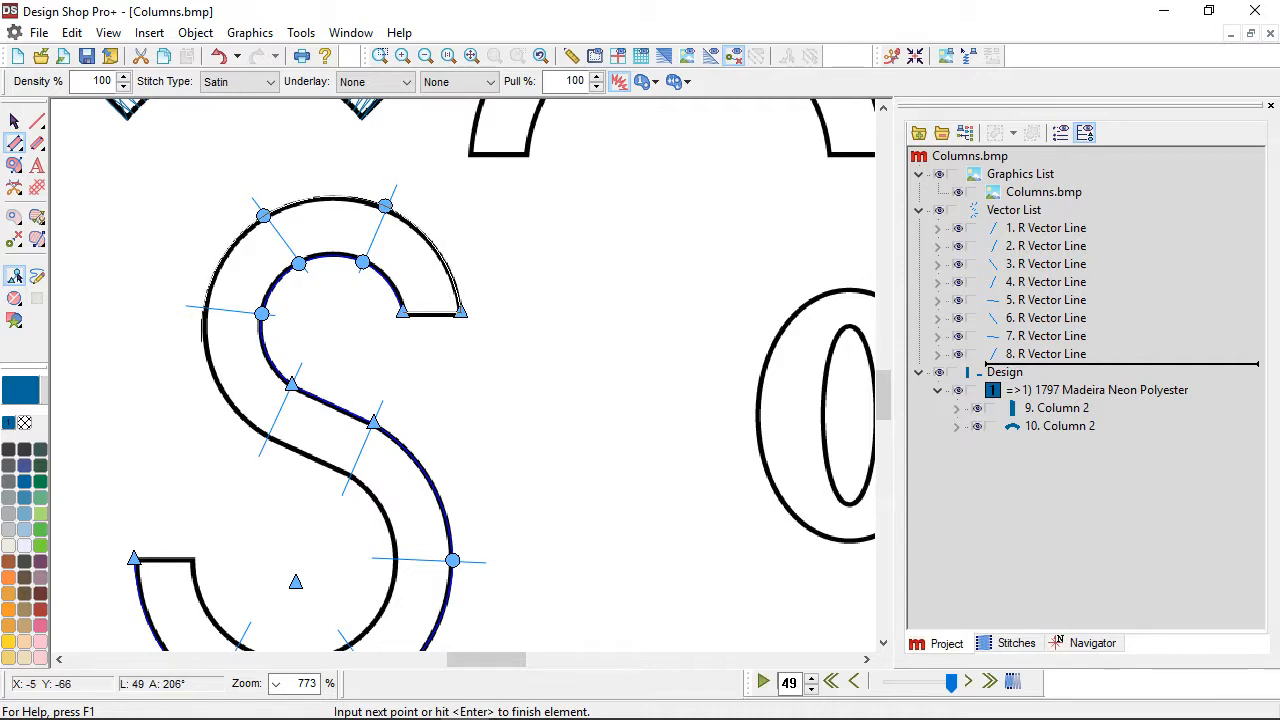
pyautogui.rightClick(204, 331)
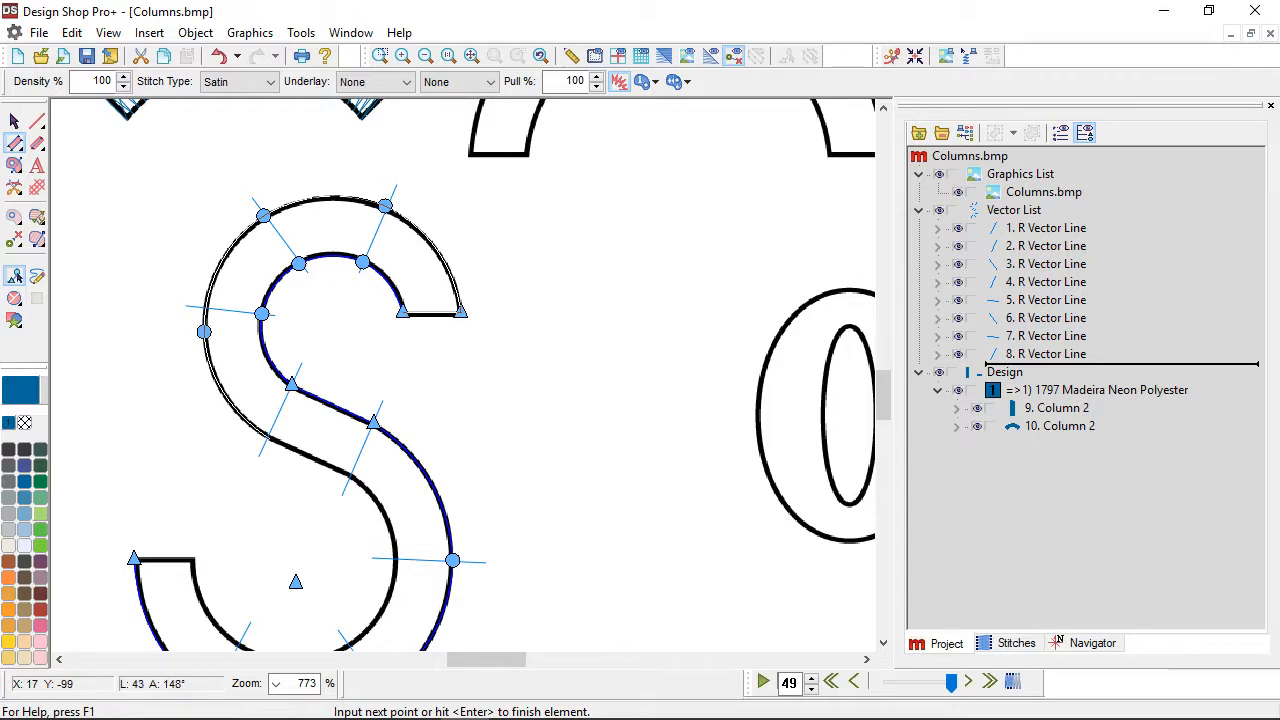
pyautogui.click(269, 437)
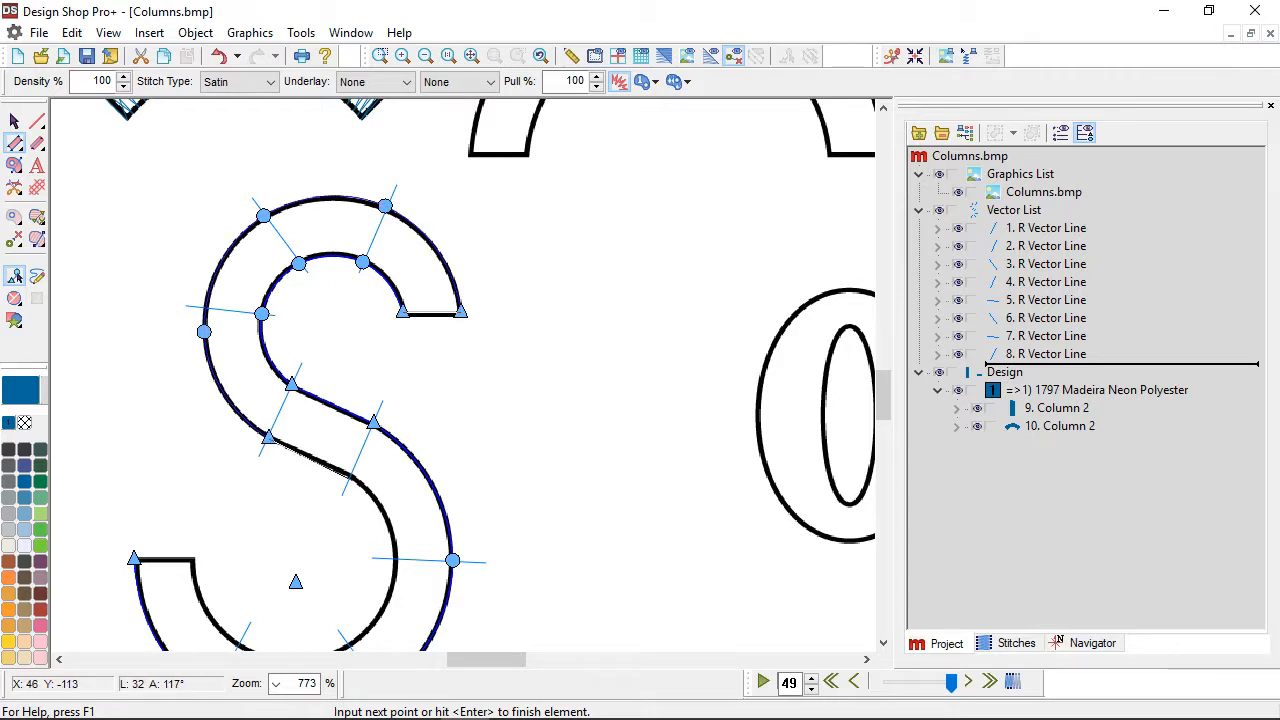
pyautogui.click(352, 477)
# Step: Trace the lower curve's inner edge with four curve points and an end corner point, and complete the S column
pyautogui.scroll(-3, 352, 477)
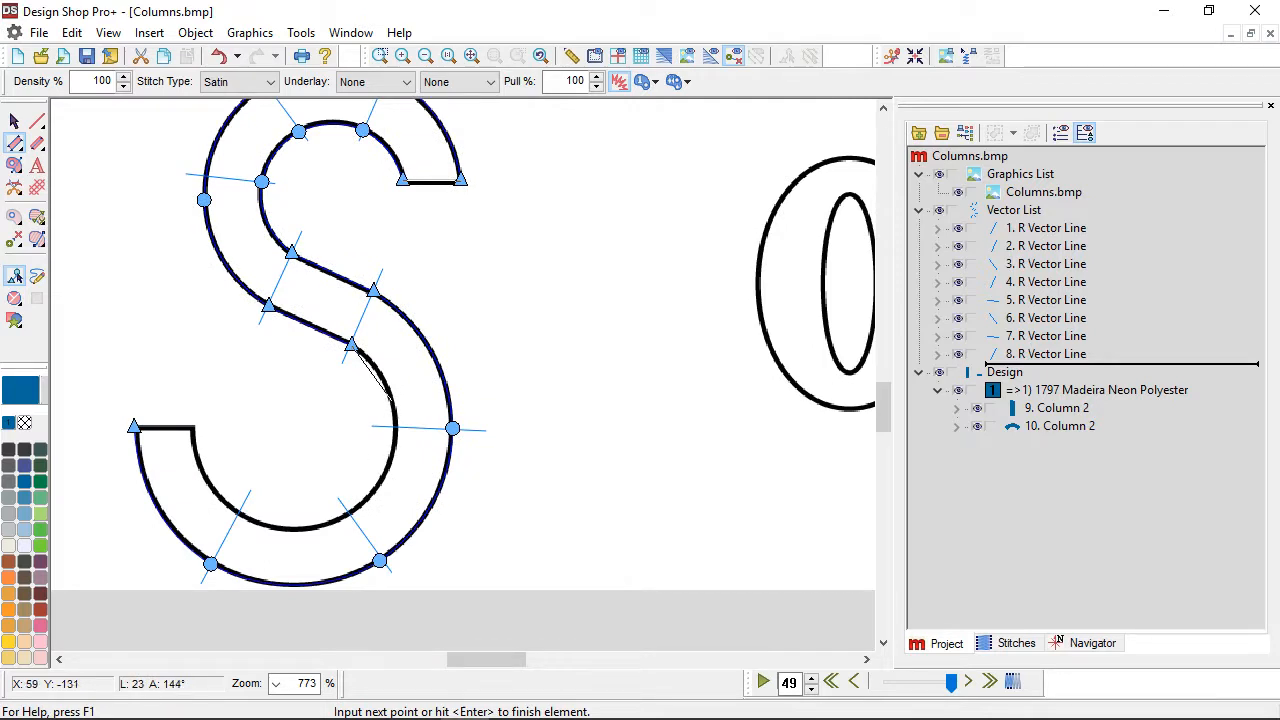
pyautogui.rightClick(391, 401)
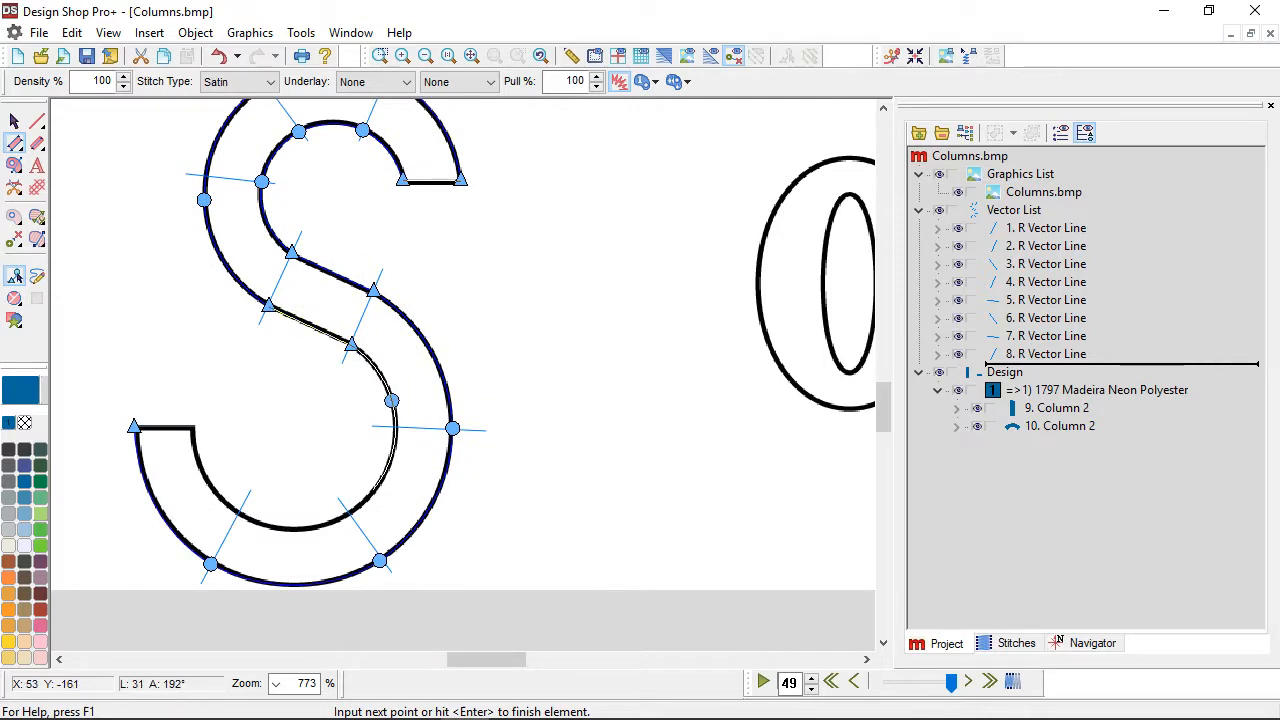
pyautogui.rightClick(372, 490)
pyautogui.rightClick(289, 527)
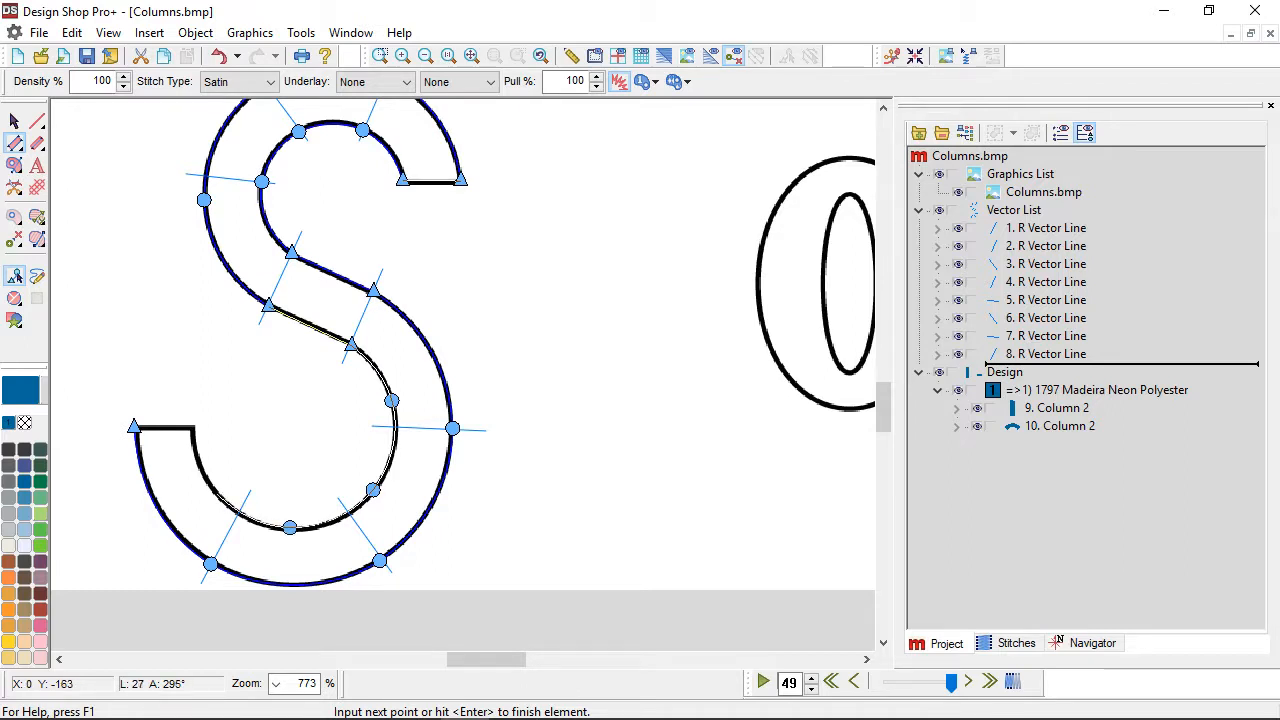
pyautogui.rightClick(216, 494)
pyautogui.click(191, 427)
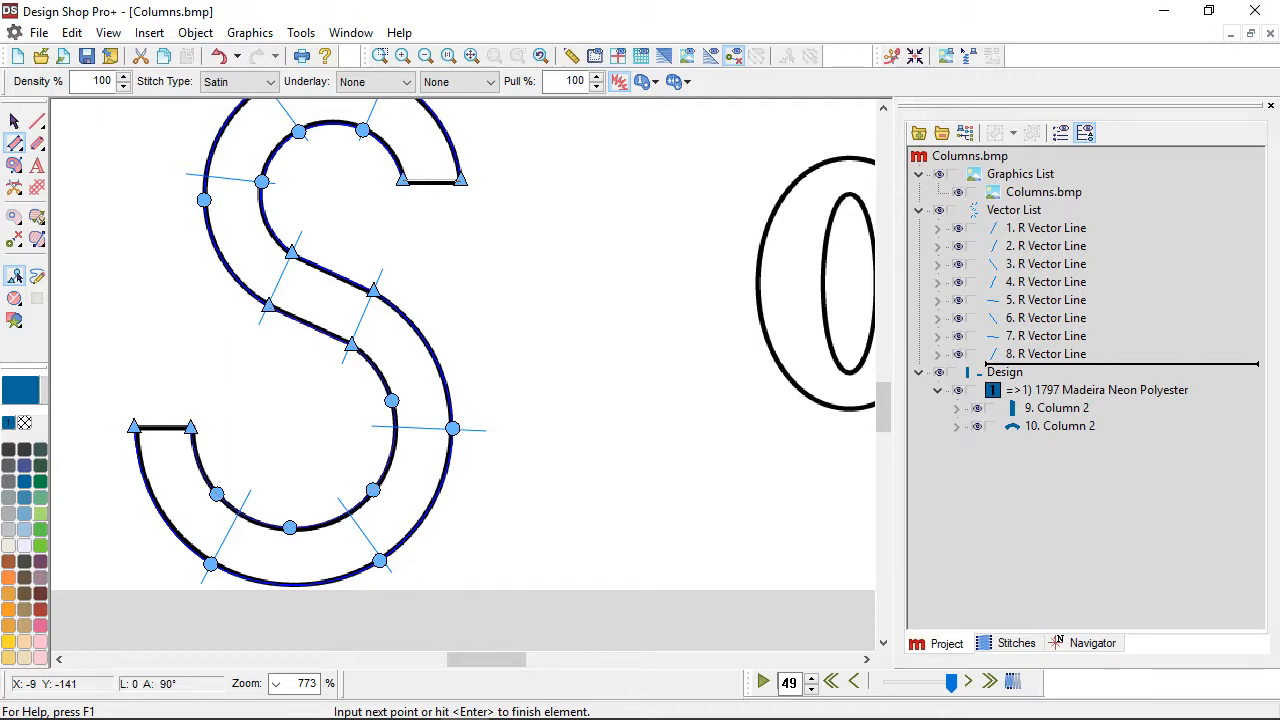
pyautogui.press('Return')
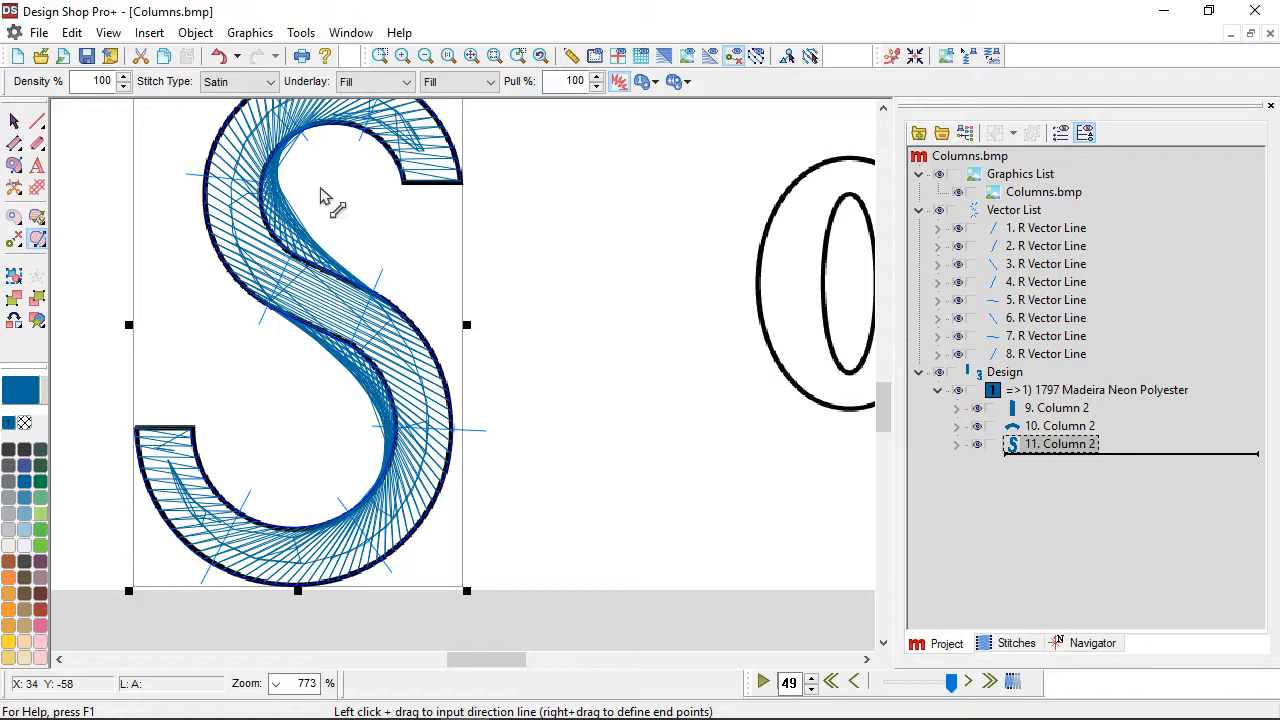
# Step: Add two stitch direction lines across the S column, one at each end of its diagonal middle section
pyautogui.moveTo(320, 189); pyautogui.dragTo(250, 360)
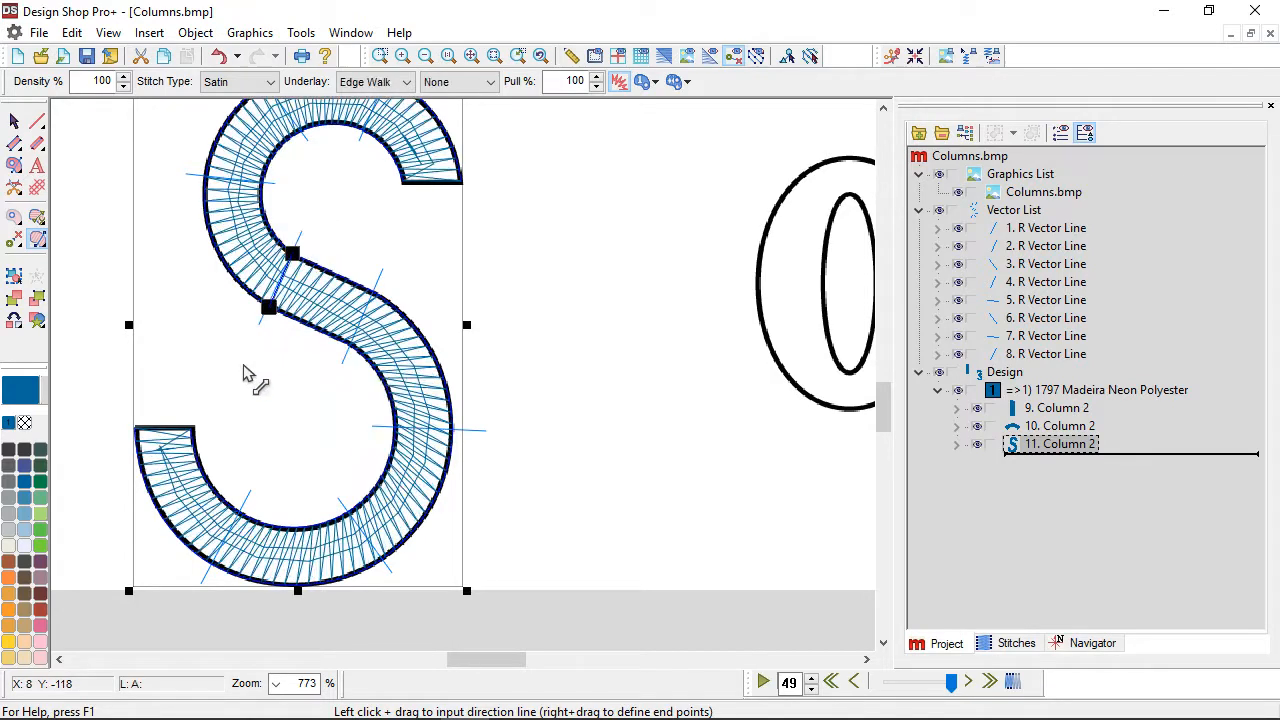
pyautogui.moveTo(385, 237); pyautogui.dragTo(333, 390)
pyautogui.scroll(2, 333, 390)
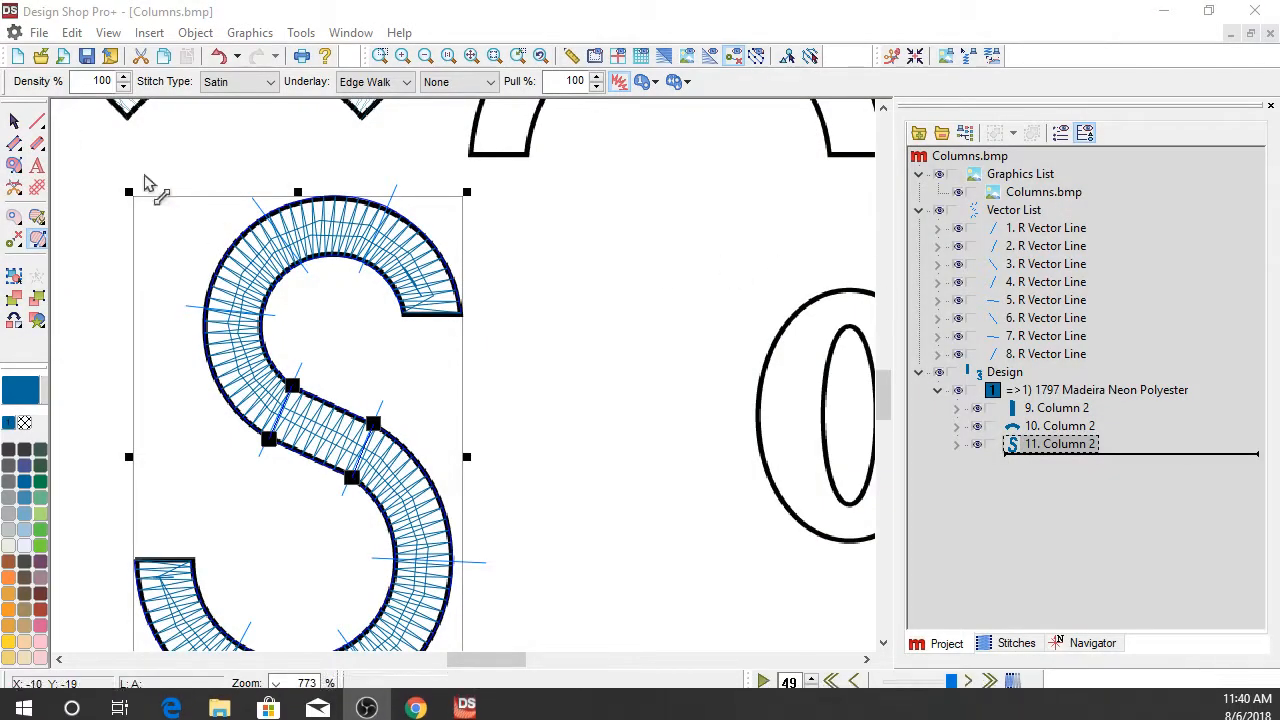
# Step: Draw a straight vector guide line on the E where its middle arm meets the spine, joining the spine's inner edges
pyautogui.click(14, 120)
pyautogui.hscroll(3, 726, 560)
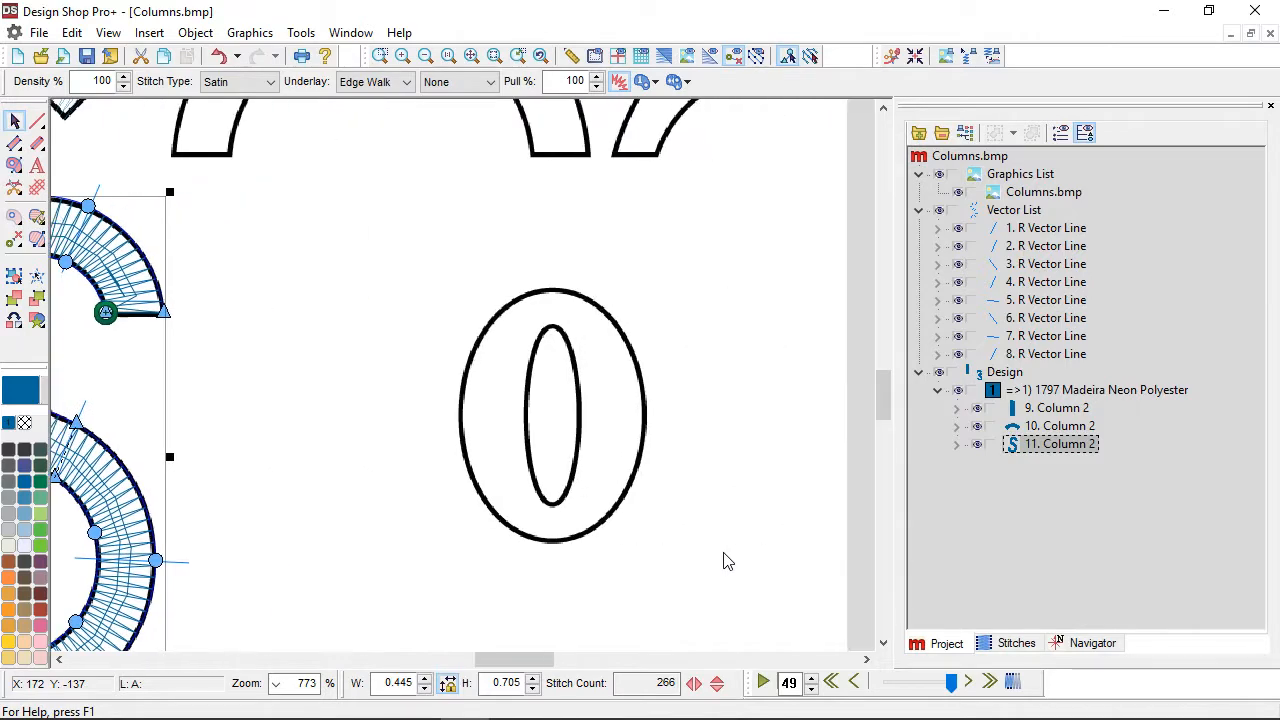
pyautogui.scroll(2, 560, 463)
pyautogui.hscroll(-3, 543, 449)
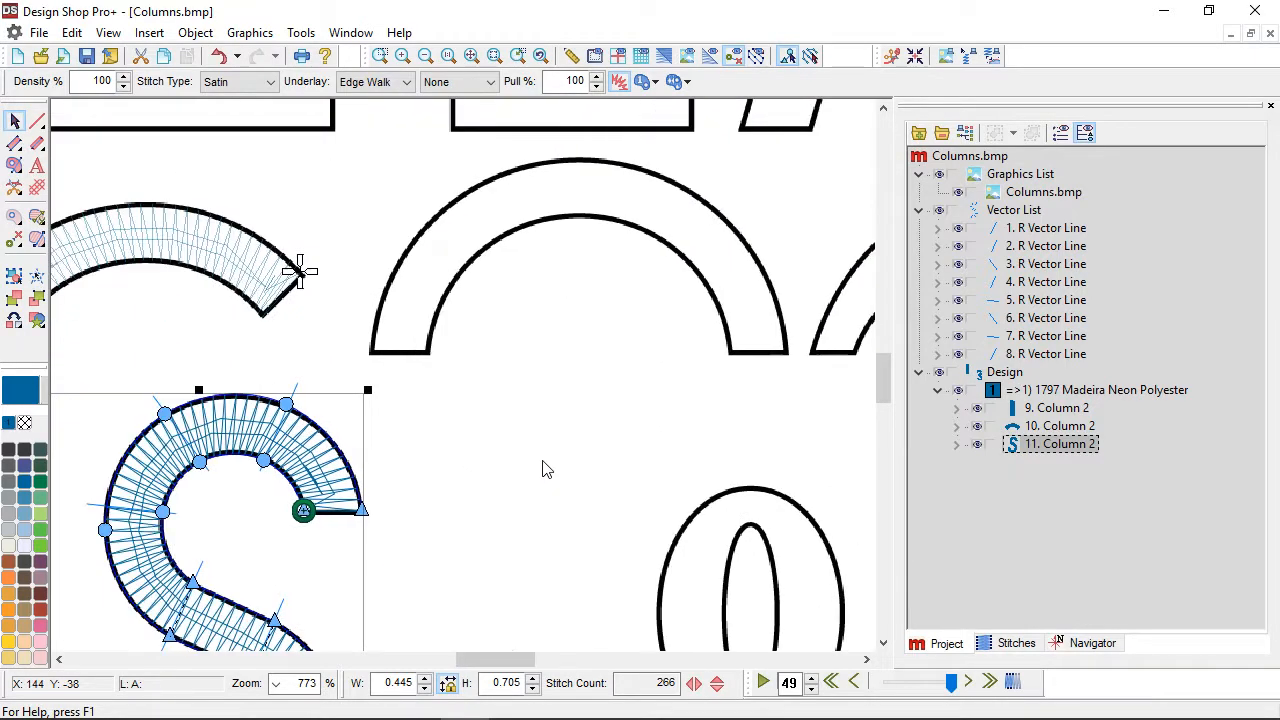
pyautogui.scroll(3, 608, 386)
pyautogui.hscroll(3, 614, 399)
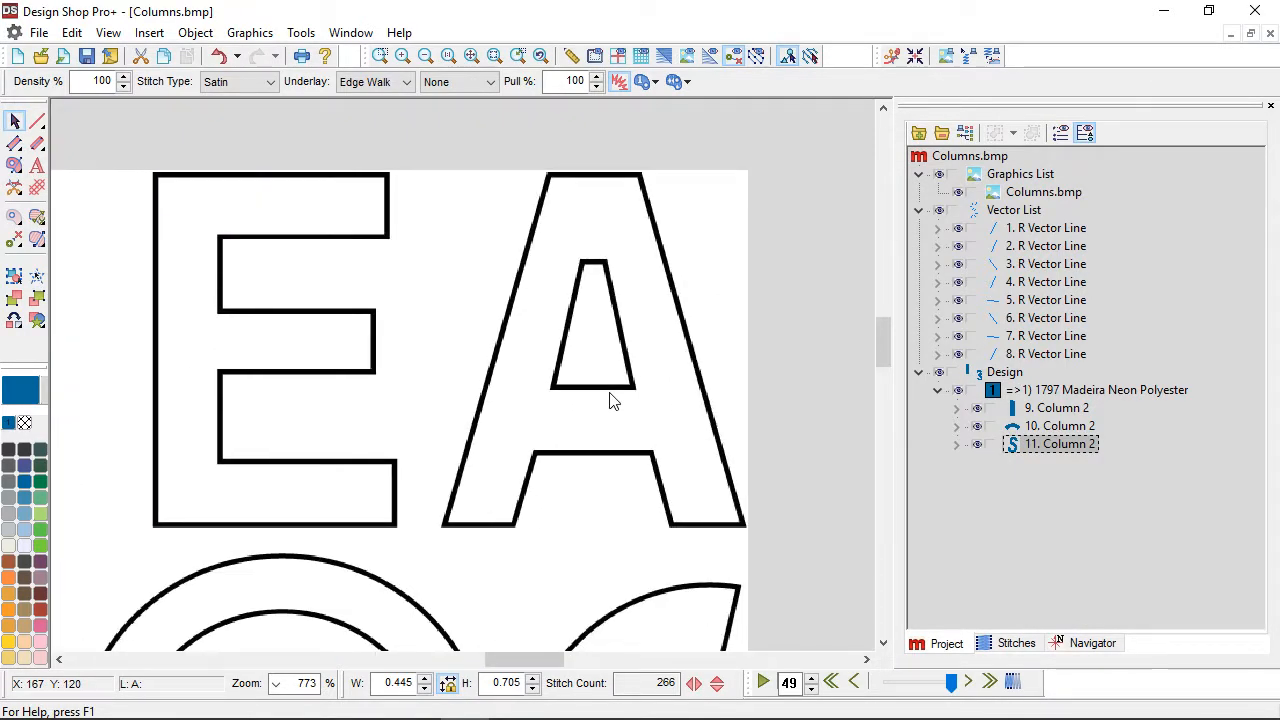
pyautogui.hscroll(-1, 614, 399)
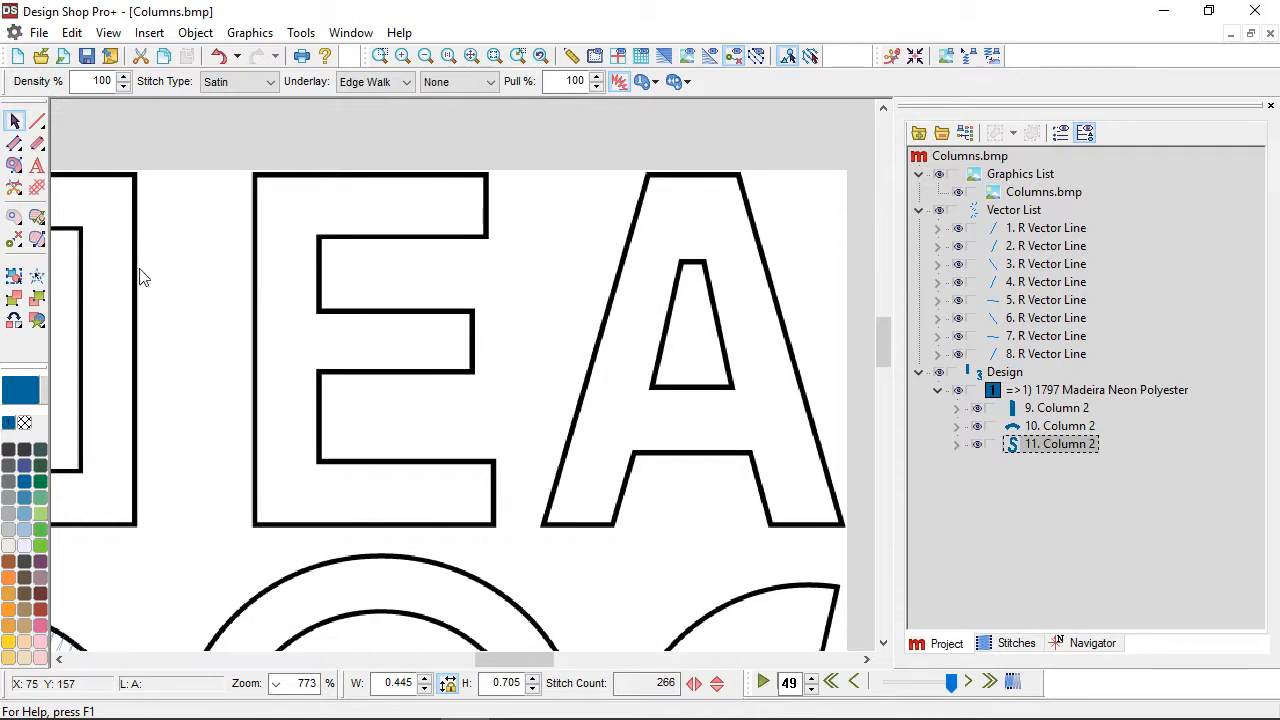
pyautogui.click(37, 120)
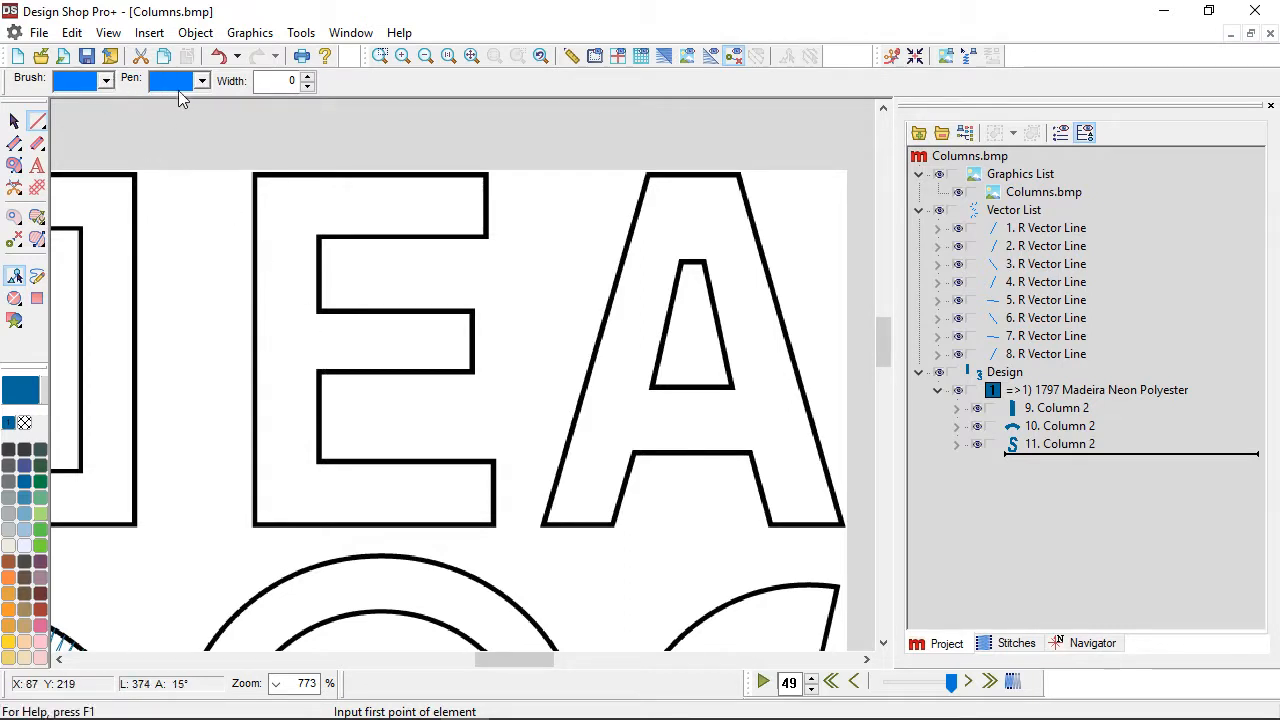
pyautogui.click(318, 310)
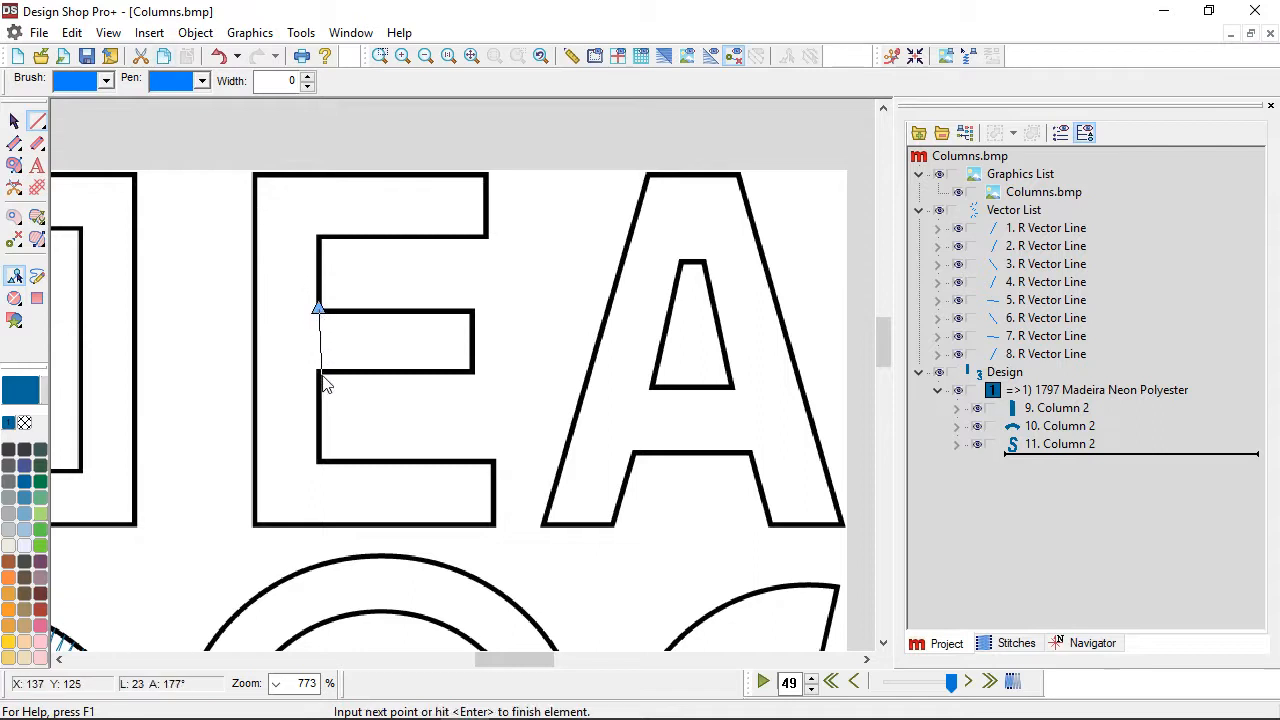
pyautogui.click(319, 373)
pyautogui.press('Return')
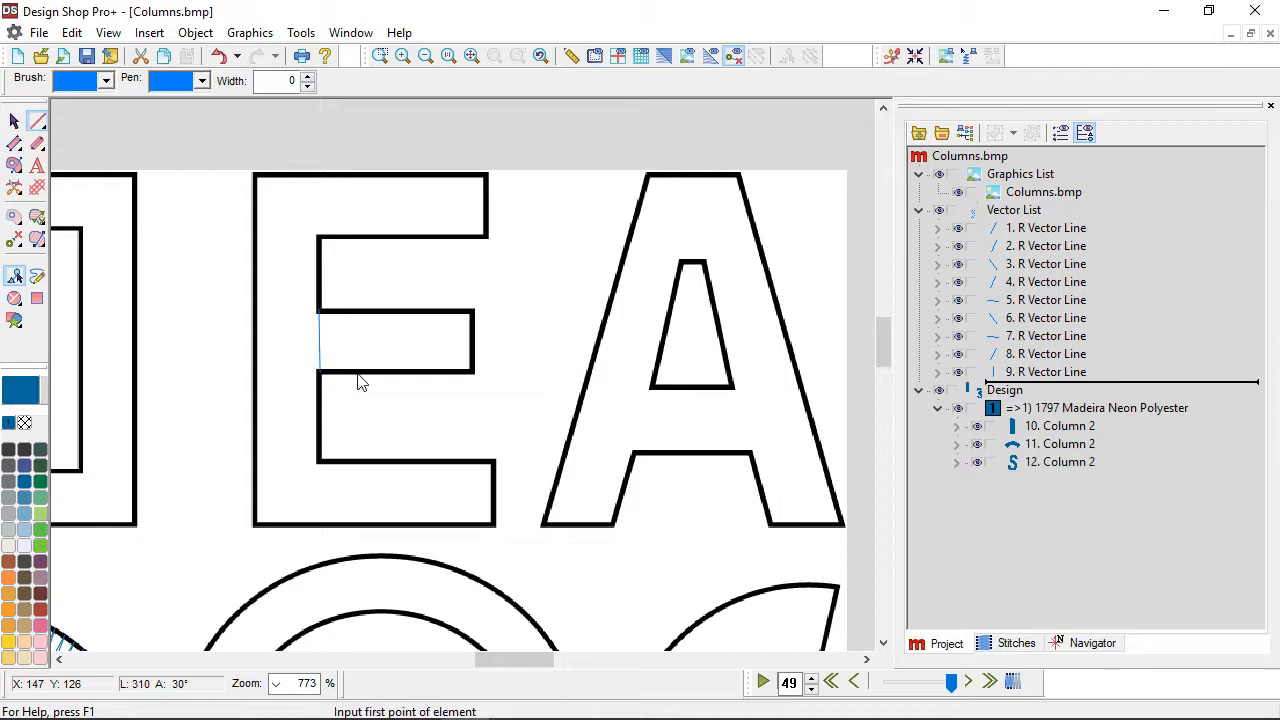
# Step: Draw two vector guide lines on the A, joining the inner opening's lower corners to the inner leg corners at each crossbar end
pyautogui.click(652, 384)
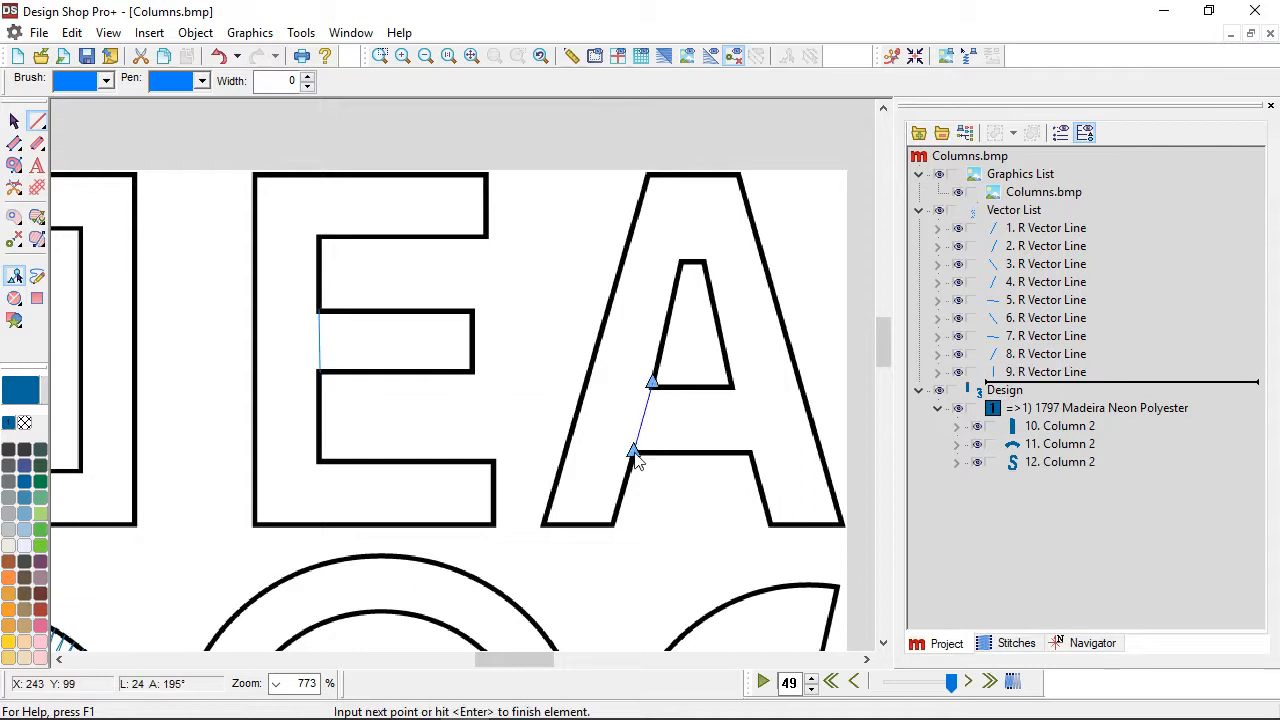
pyautogui.press('Return')
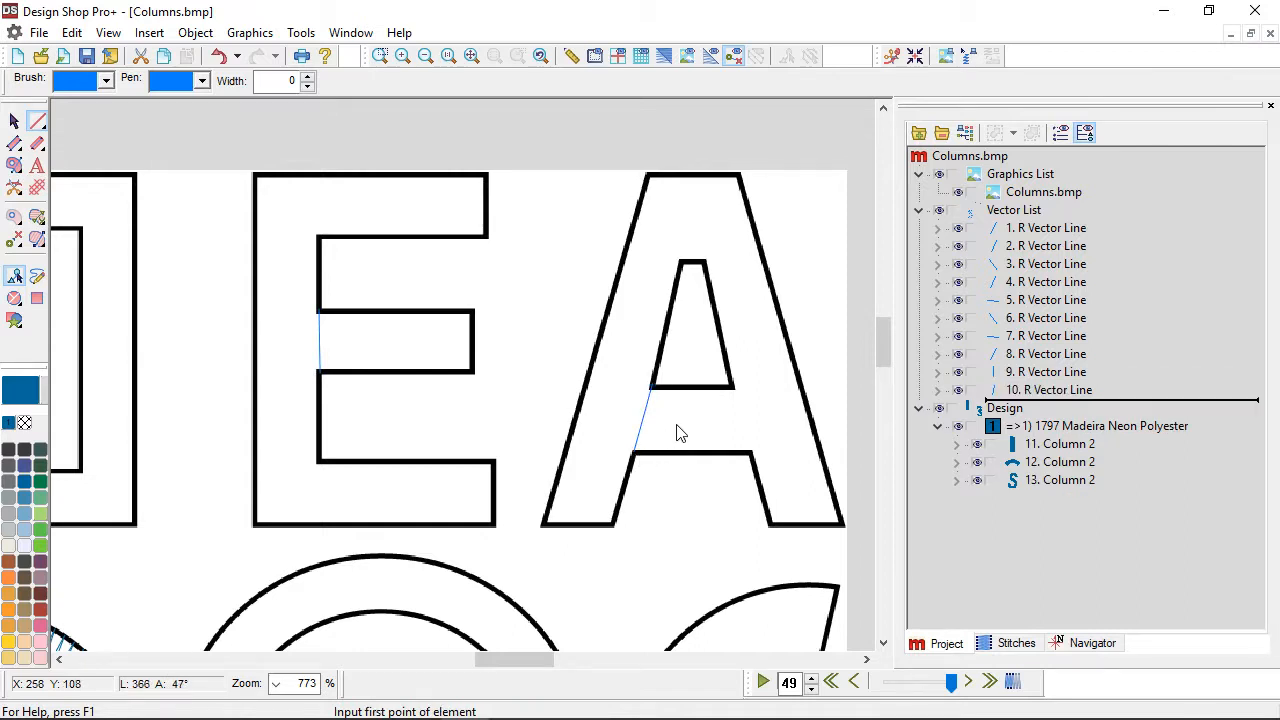
pyautogui.click(730, 384)
pyautogui.click(750, 458)
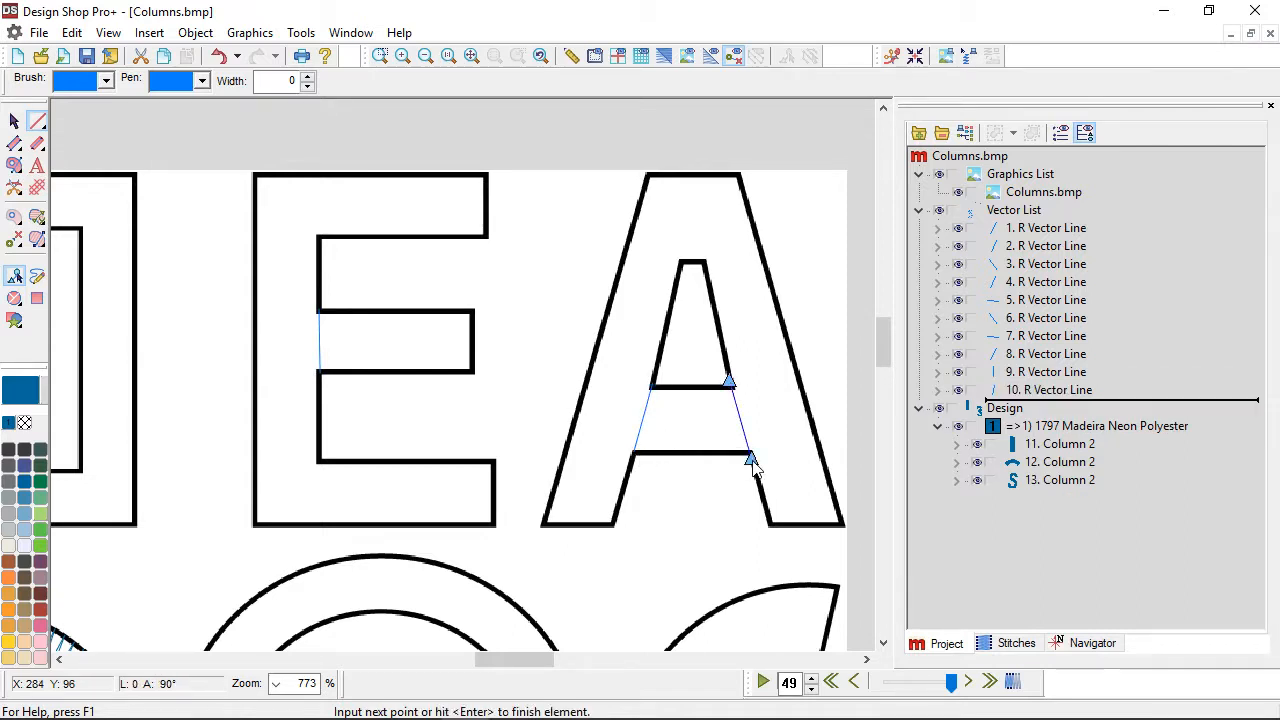
pyautogui.press('Return')
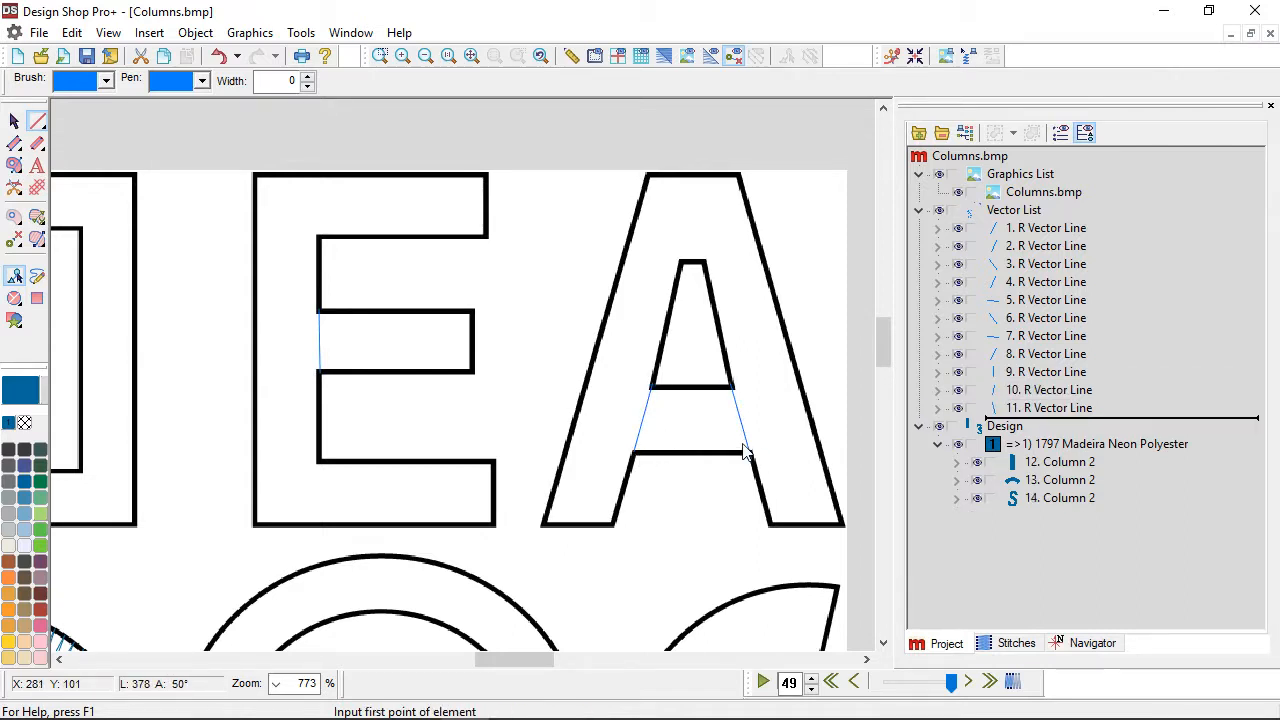
# Step: Draw a horizontal vector guide line across the A, level with the top of its inner opening and slightly past both outer edges
pyautogui.click(612, 260)
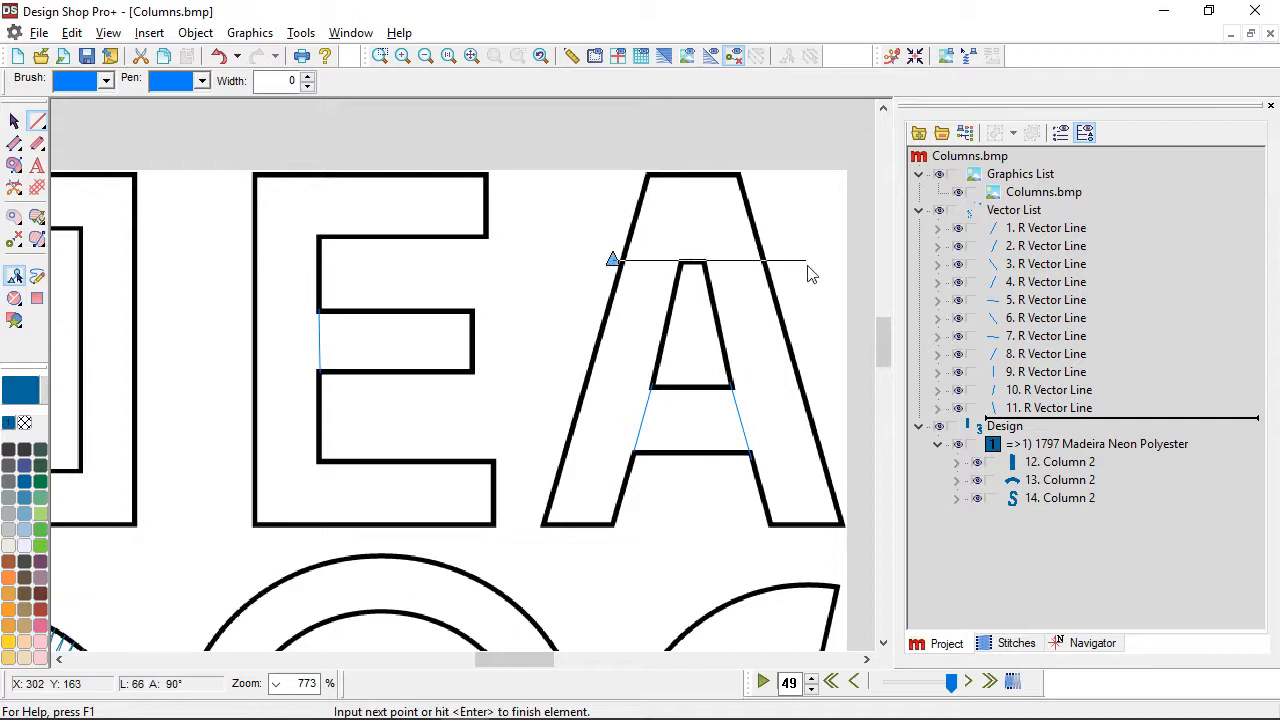
pyautogui.click(776, 262)
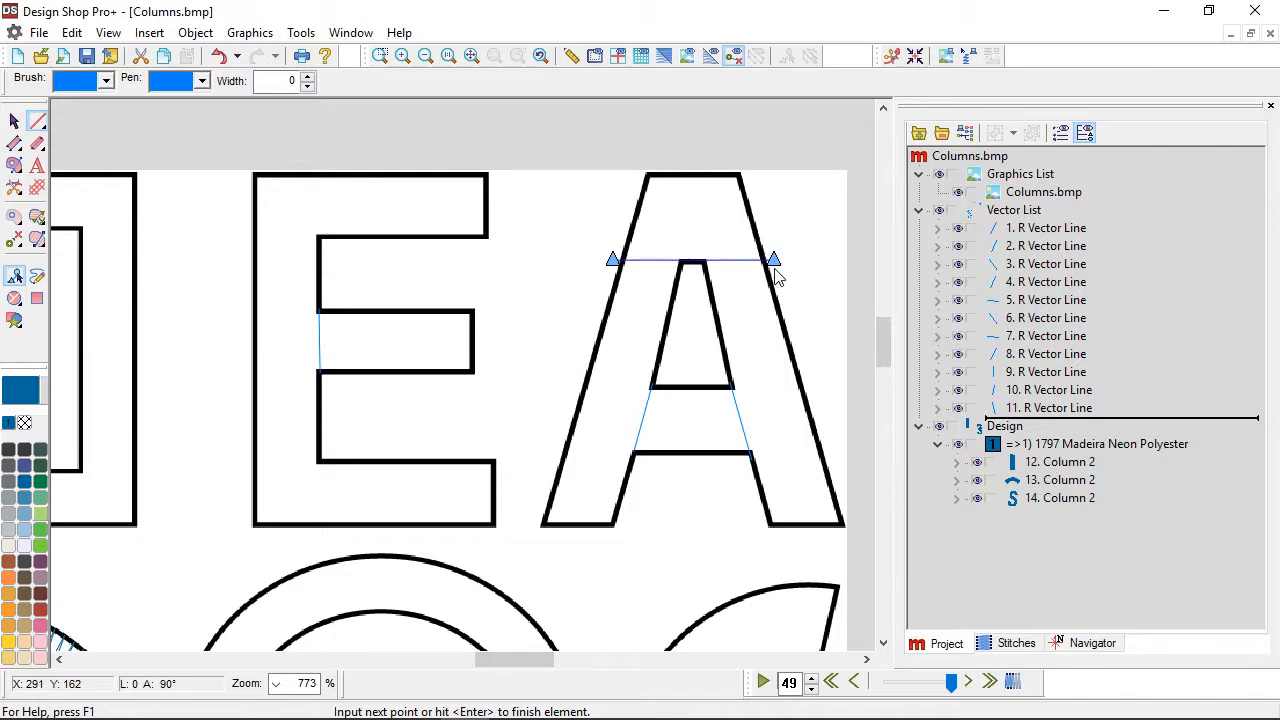
pyautogui.press('Return')
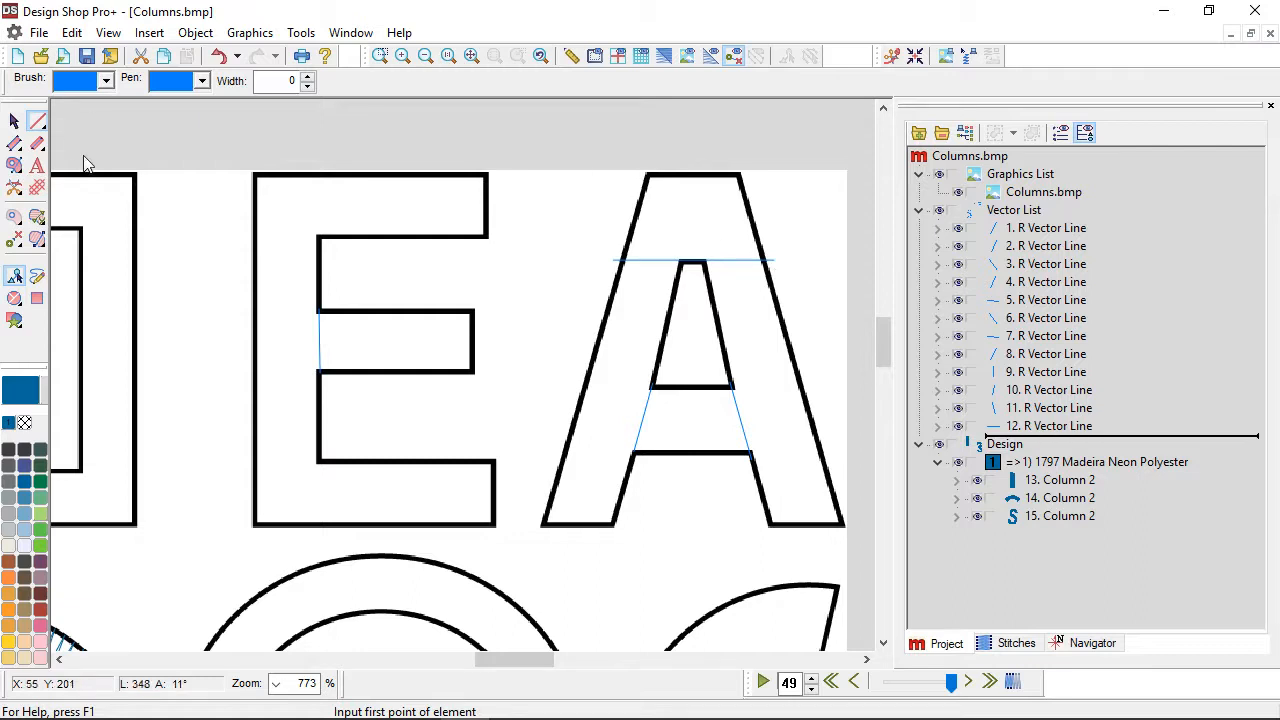
# Step: Trace the E's outer edge as a Column 2's first side, with corner points from the lower arm's tip around the spine to the upper arm
pyautogui.click(14, 143)
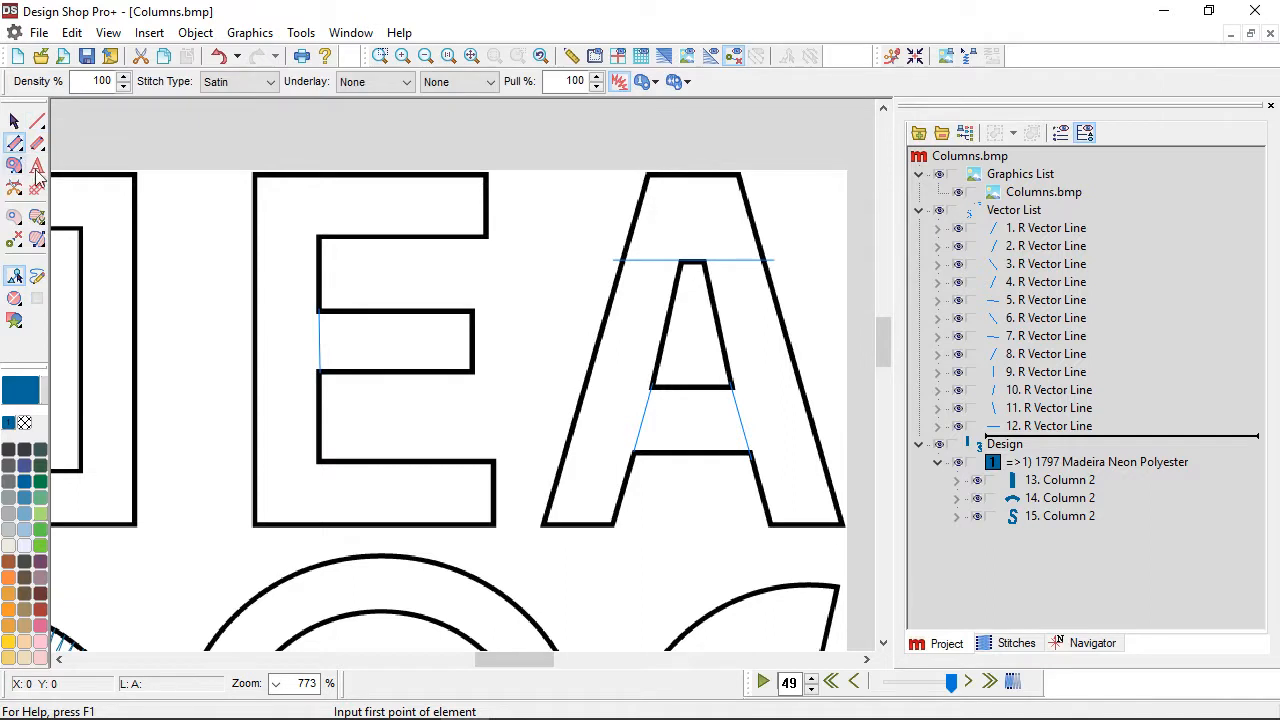
pyautogui.click(492, 534)
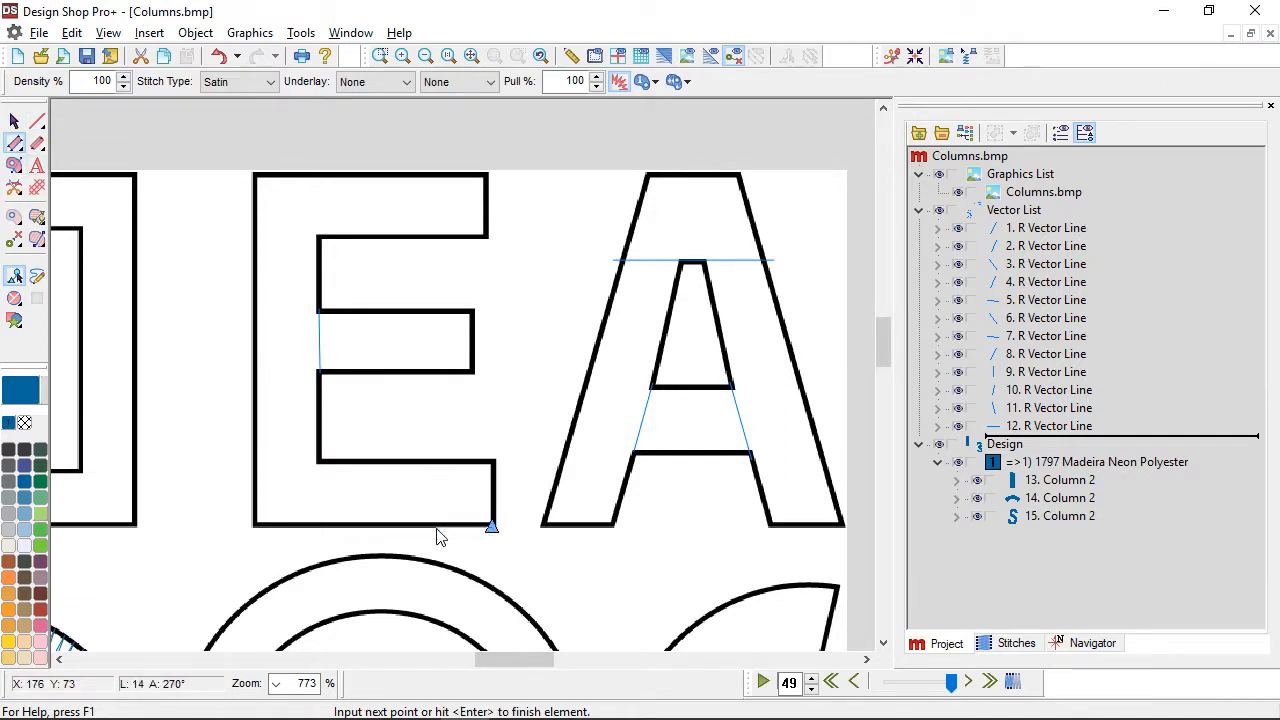
pyautogui.click(253, 530)
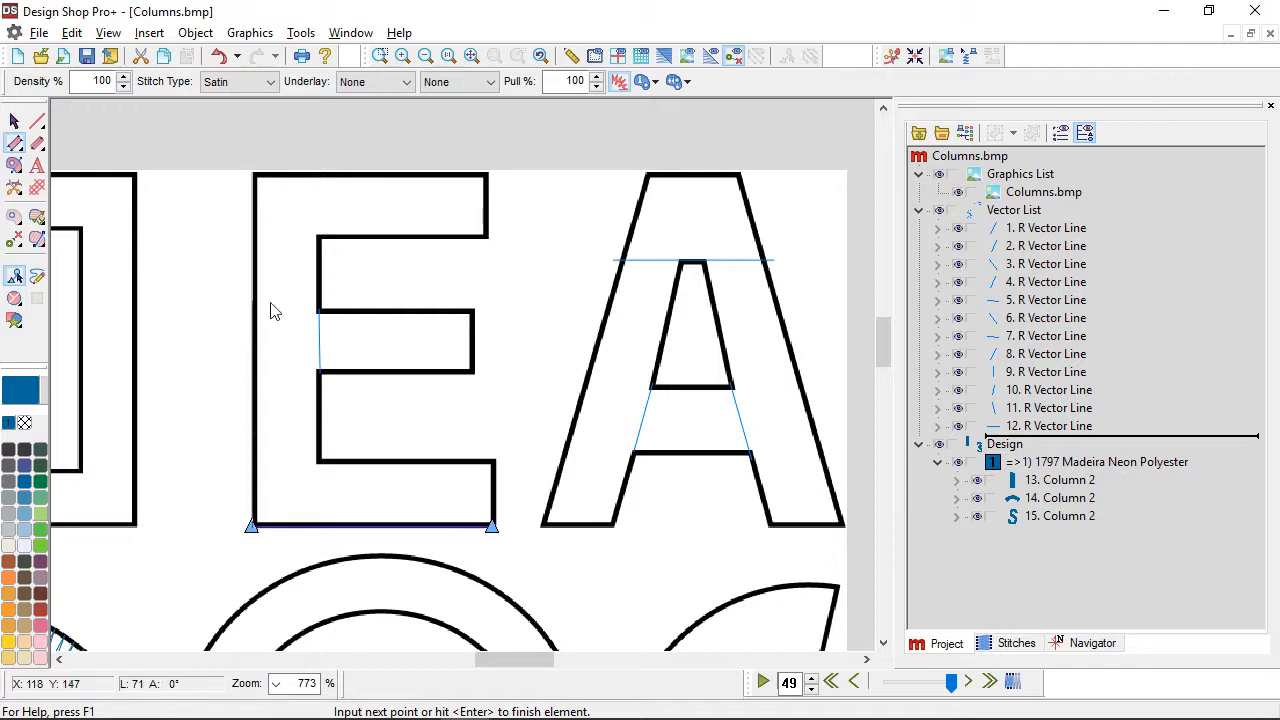
pyautogui.click(270, 180)
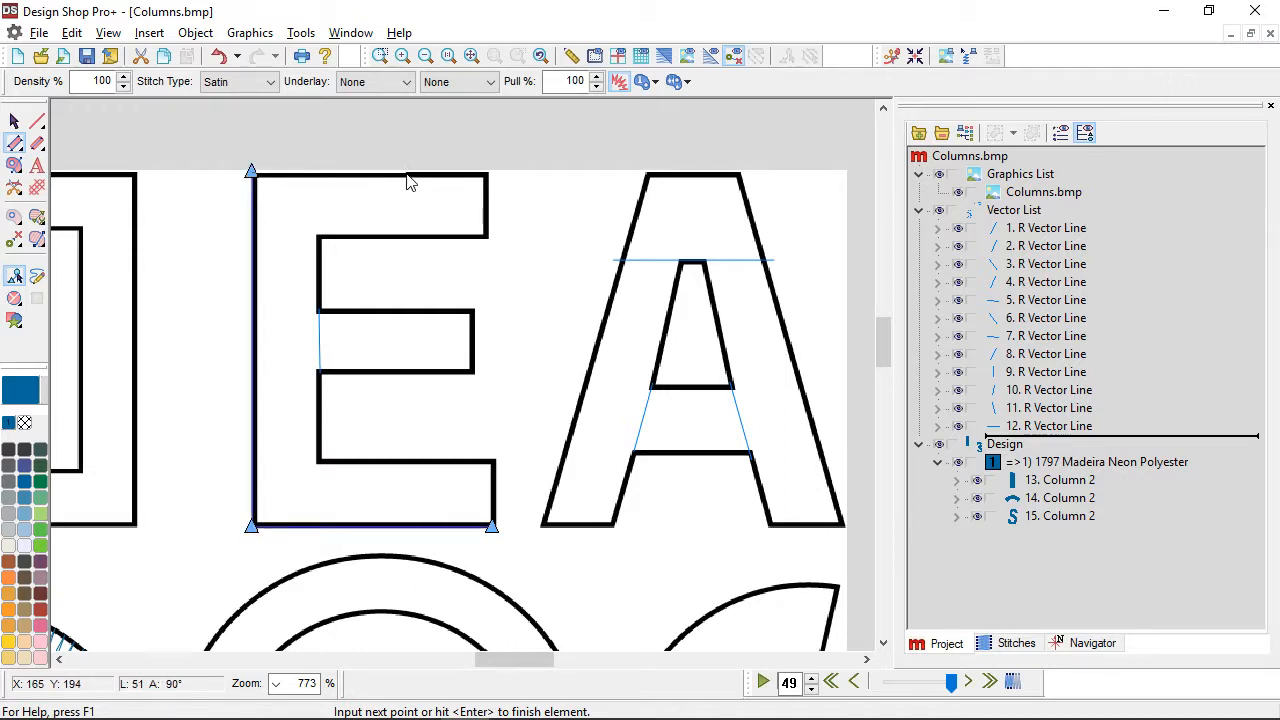
pyautogui.click(489, 190)
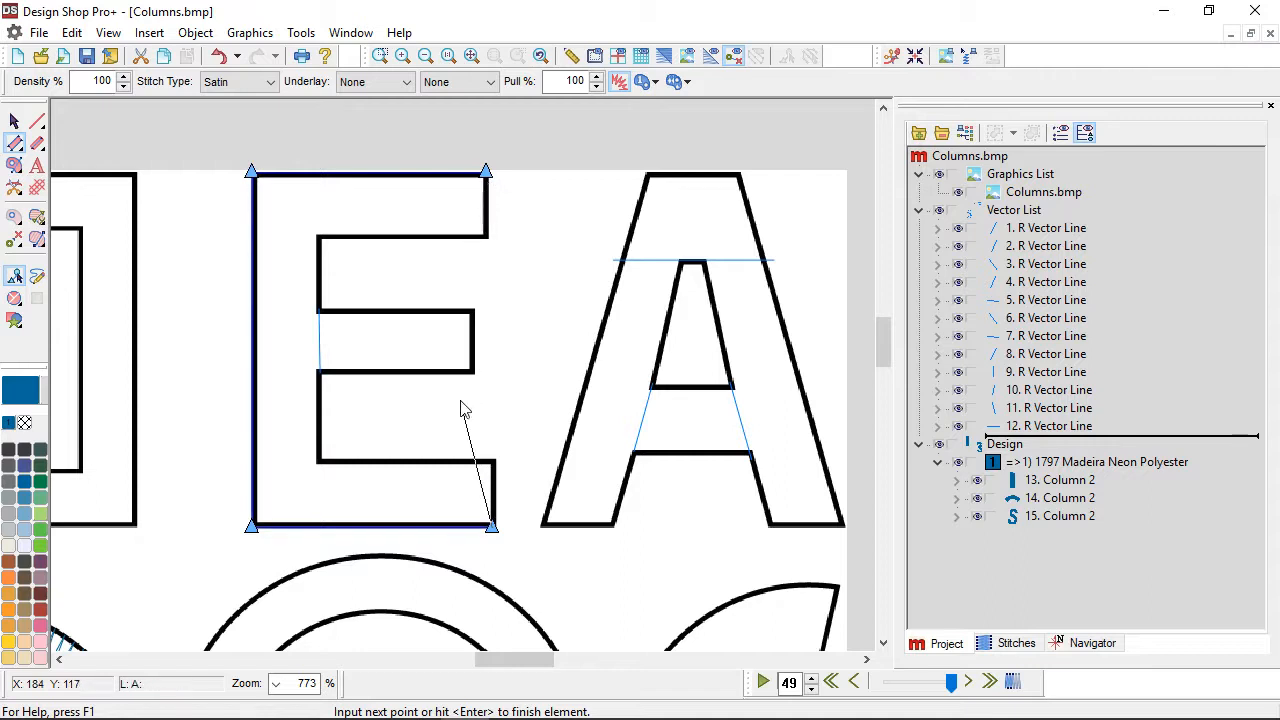
# Step: Trace the second side along the E's inner edge with corner points, passing straight over the middle arm, and complete the column
pyautogui.click(491, 462)
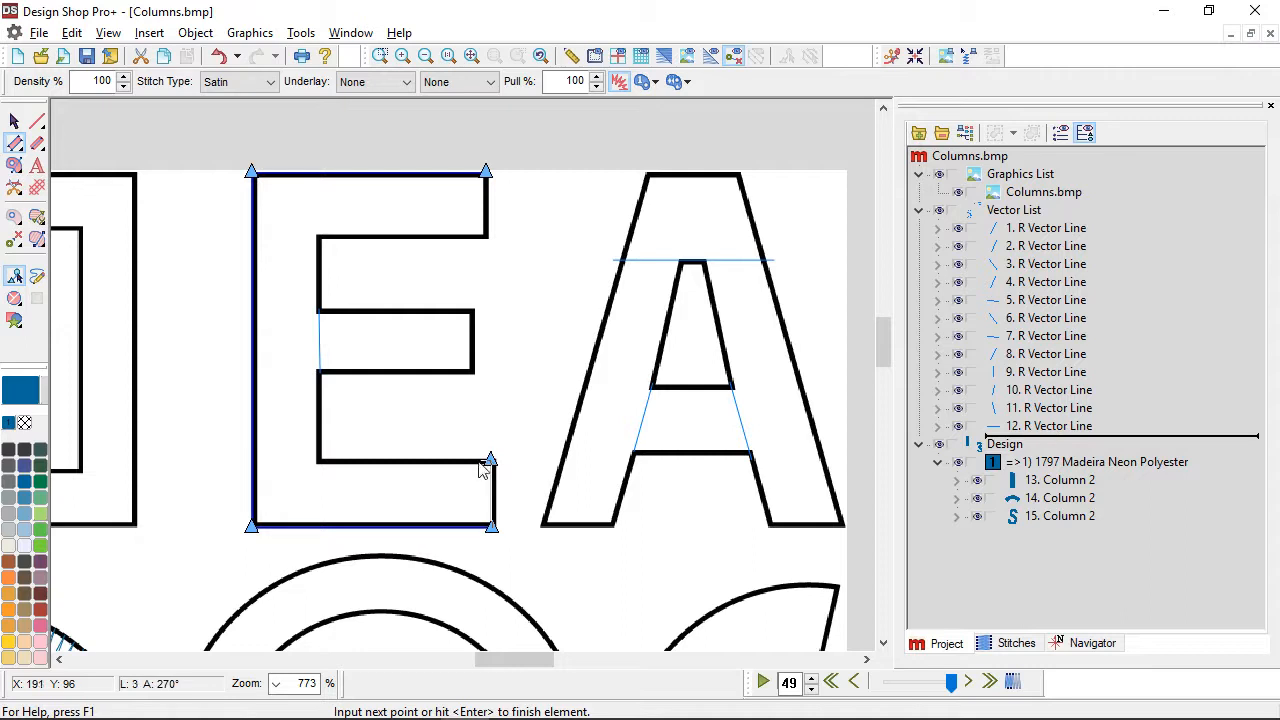
pyautogui.click(319, 461)
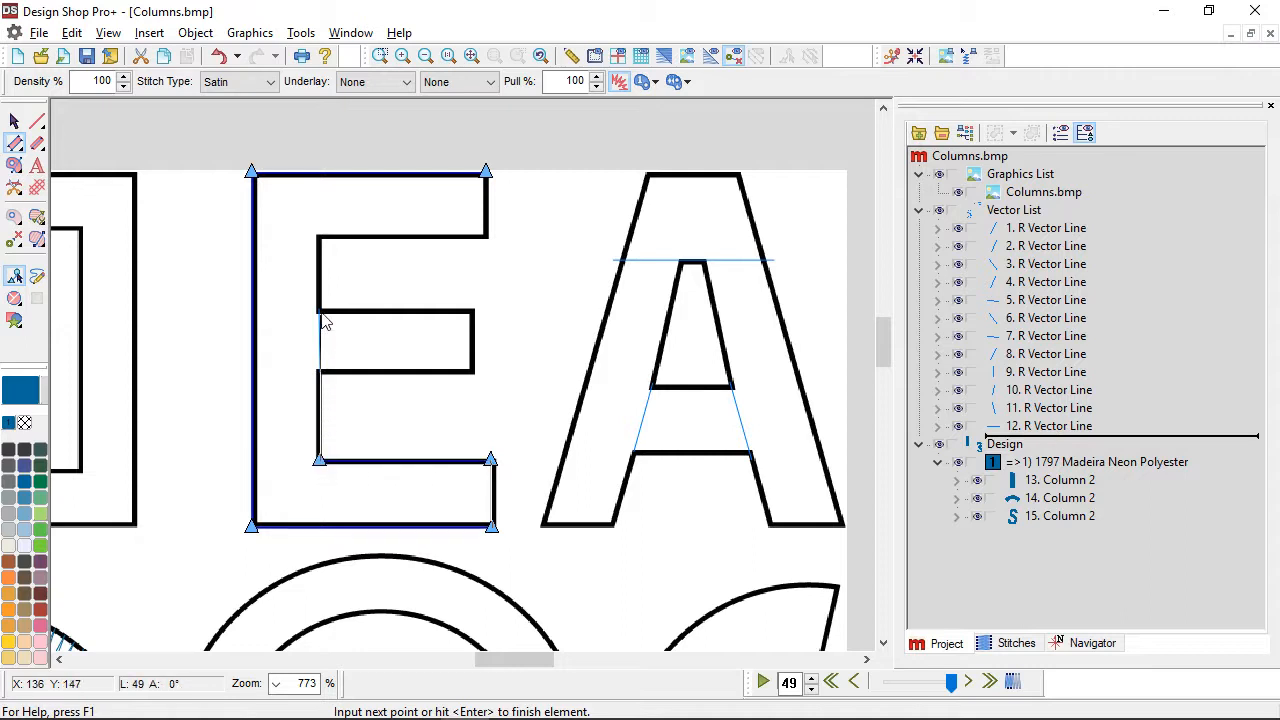
pyautogui.click(321, 238)
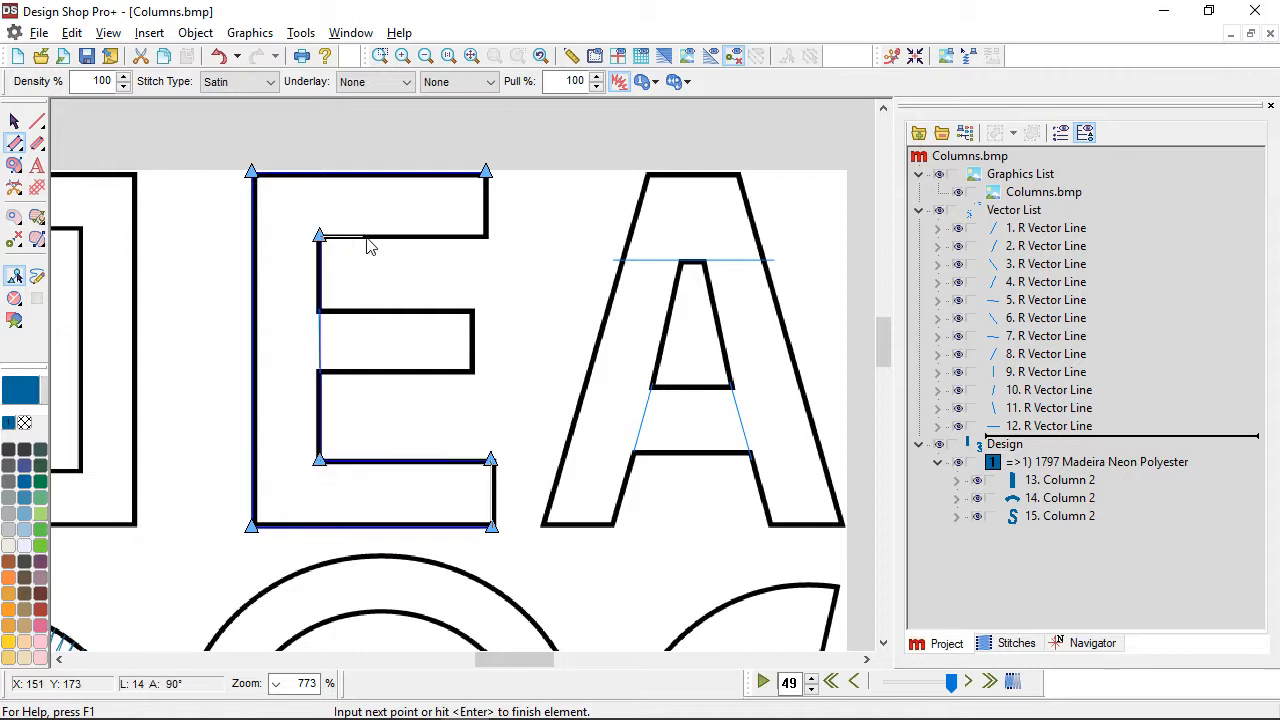
pyautogui.click(486, 252)
pyautogui.press('Return')
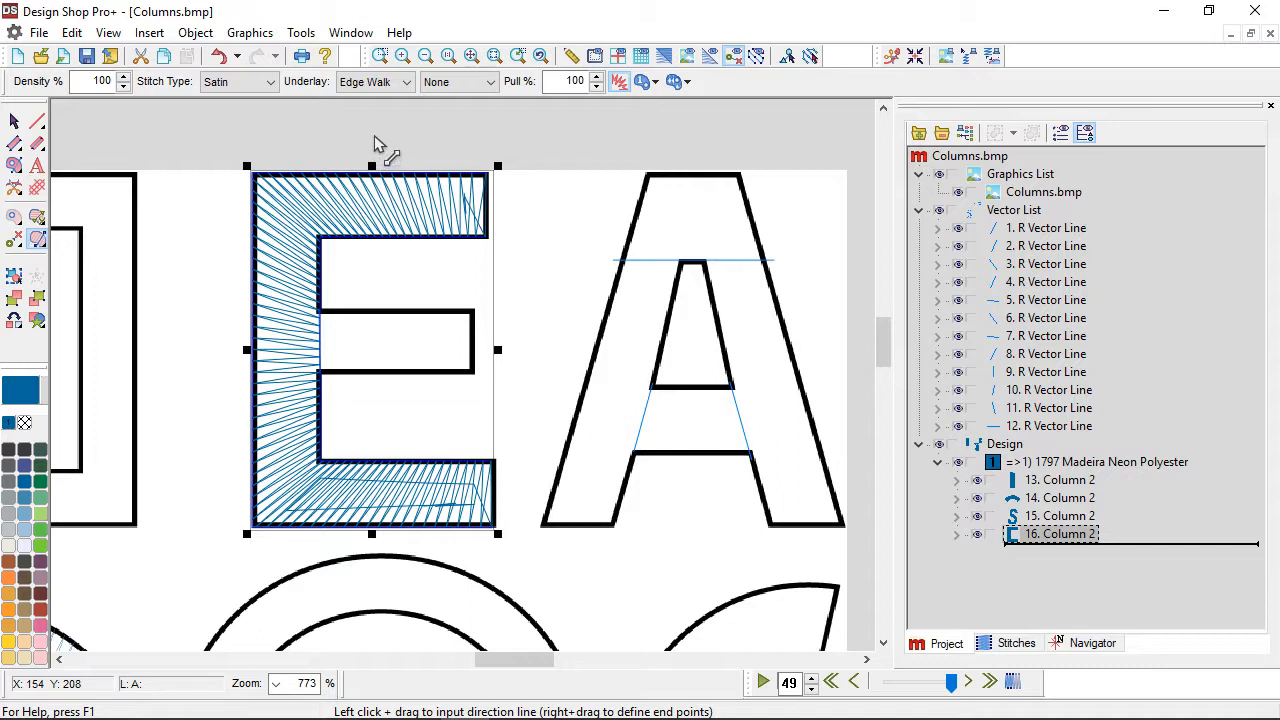
# Step: Add stitch direction lines vertically through the E's upper and lower arms and horizontally across the spine below the middle arm
pyautogui.moveTo(377, 143); pyautogui.dragTo(368, 568)
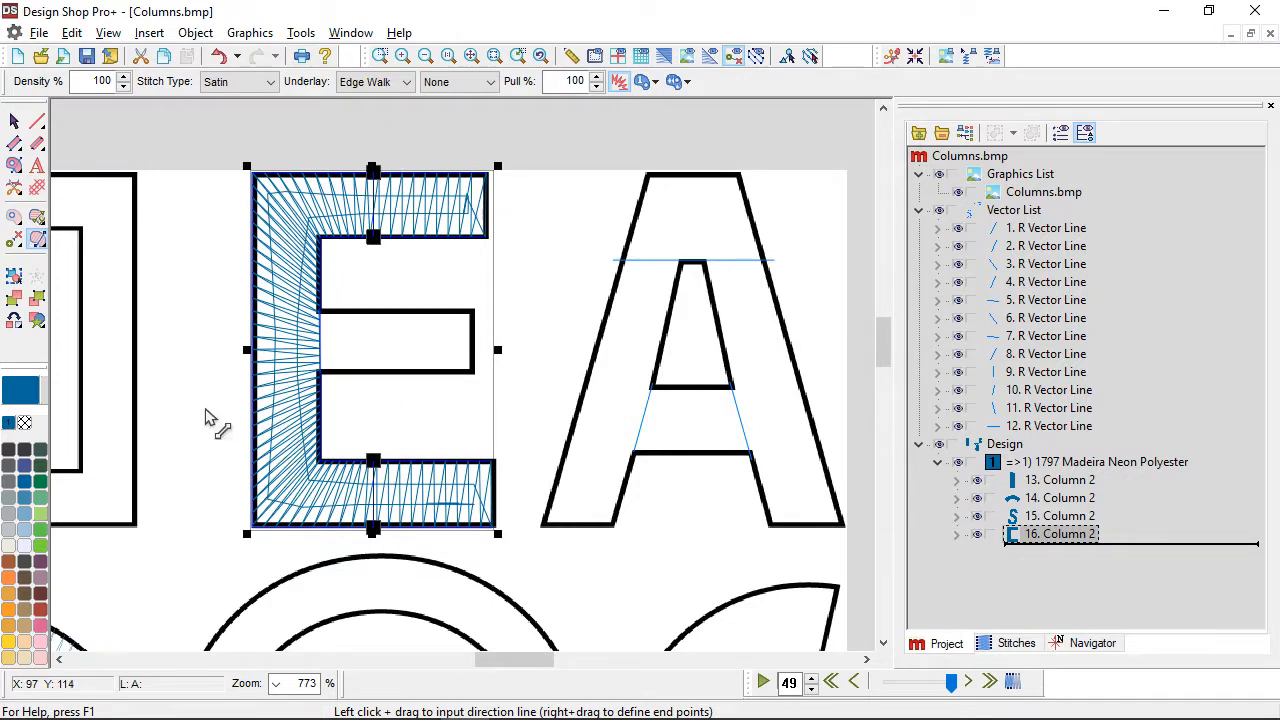
pyautogui.moveTo(216, 410); pyautogui.dragTo(318, 410)
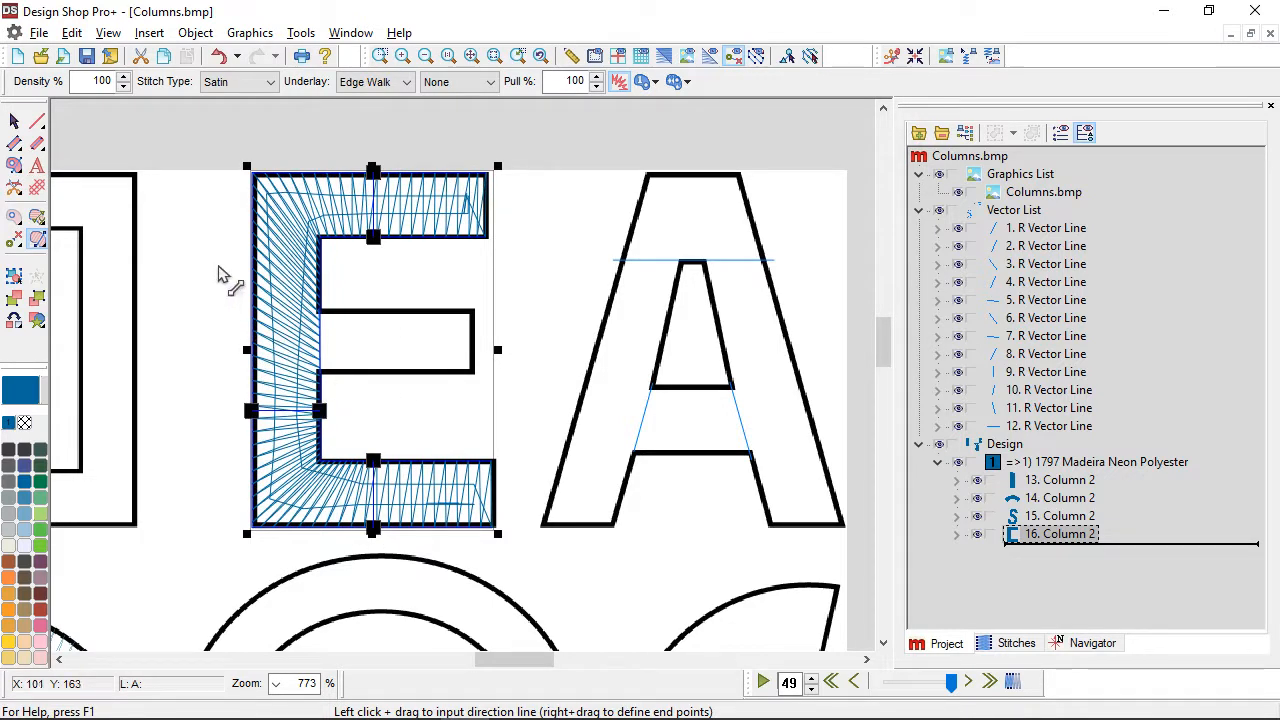
# Step: Try a straight and a slanted direction line across the spine near the upper inner corner, deleting each one
pyautogui.moveTo(218, 265); pyautogui.dragTo(358, 268)
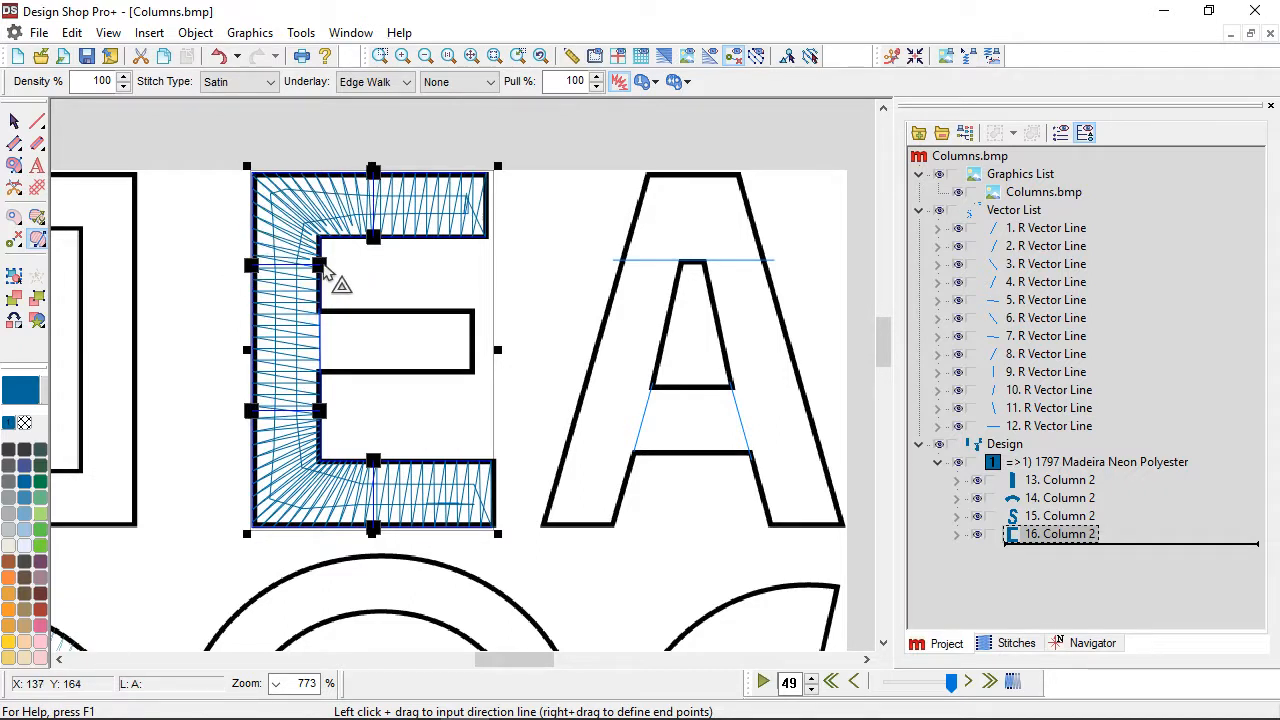
pyautogui.click(320, 268)
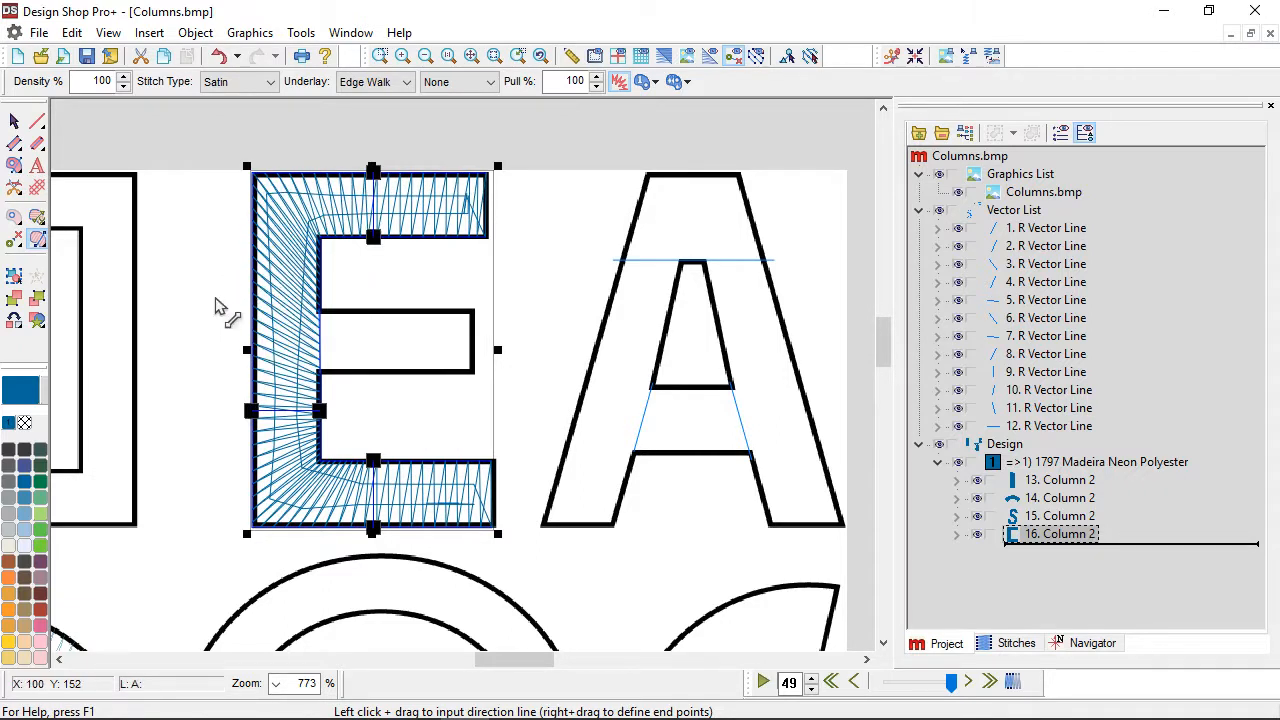
pyautogui.moveTo(229, 263); pyautogui.dragTo(327, 241)
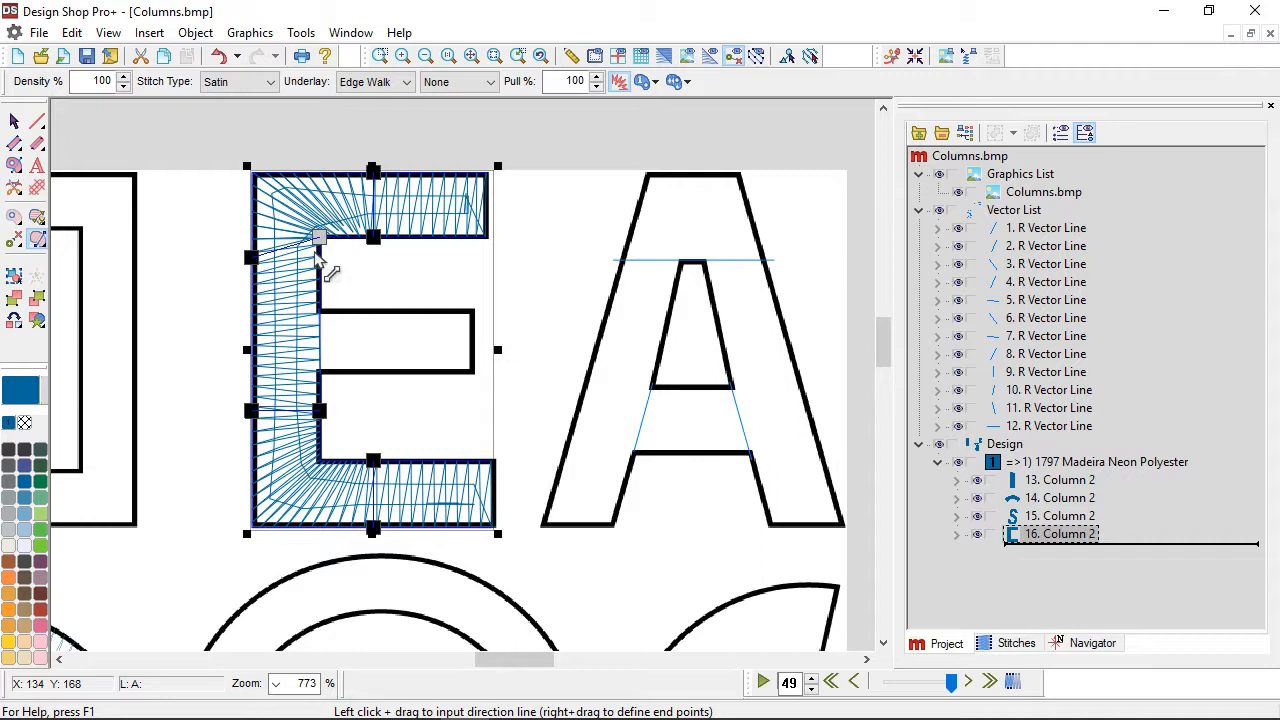
pyautogui.press('Delete')
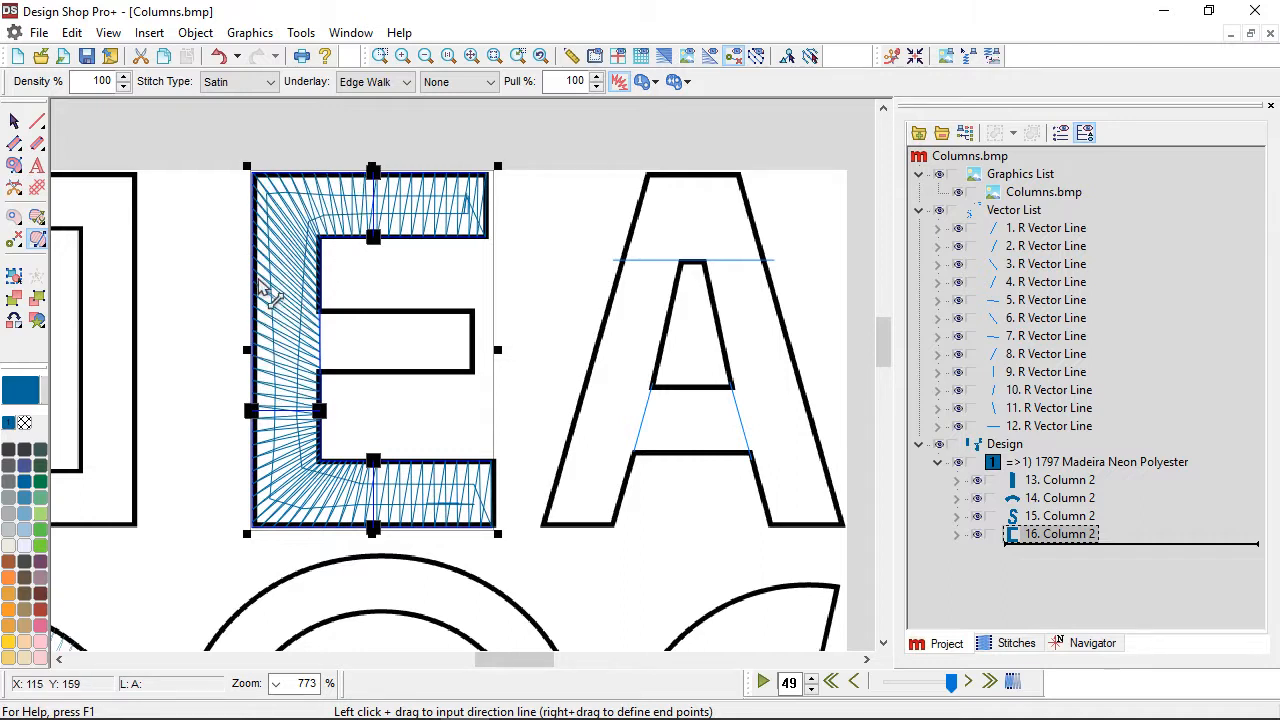
# Step: Add a horizontal direction line across the E's spine just above the middle arm
pyautogui.moveTo(235, 293)
pyautogui.mouseDown()
pyautogui.moveTo(257, 305)
pyautogui.moveTo(329, 294)
pyautogui.mouseUp()
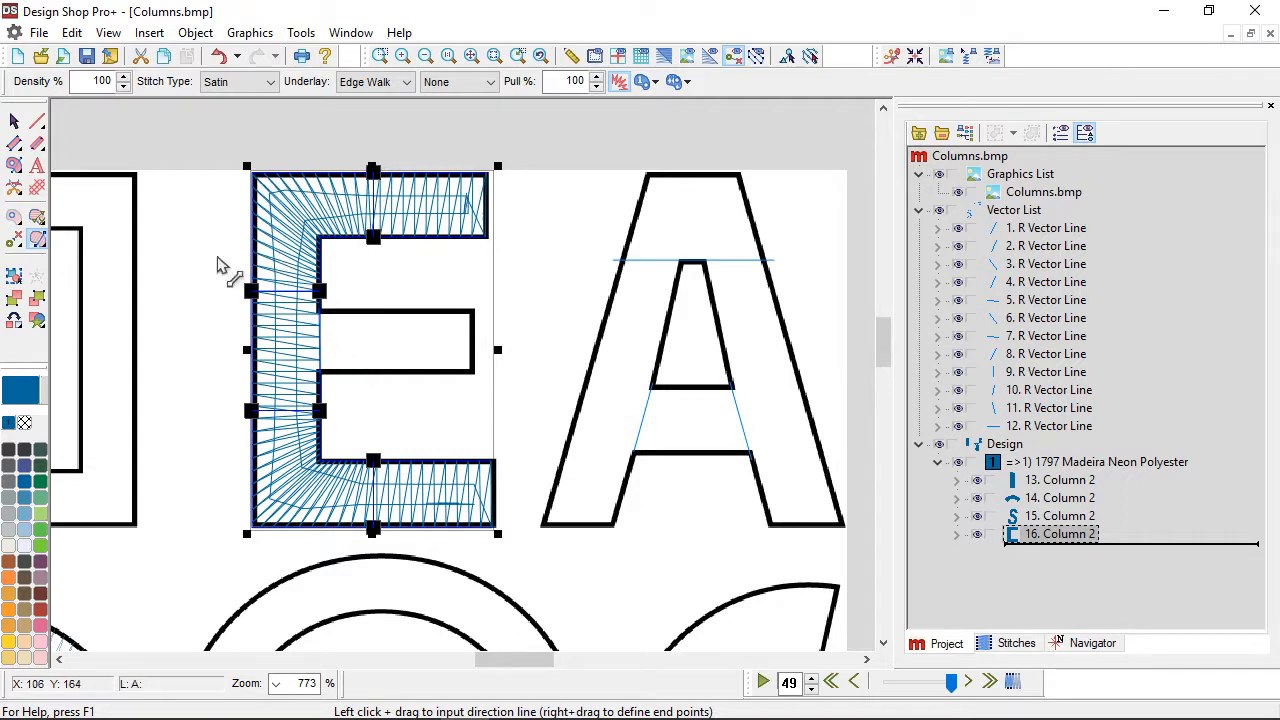
# Step: Extend the spine's inner edge slightly into the E's middle arm and move the column's exit point to that spot
pyautogui.click(13, 122)
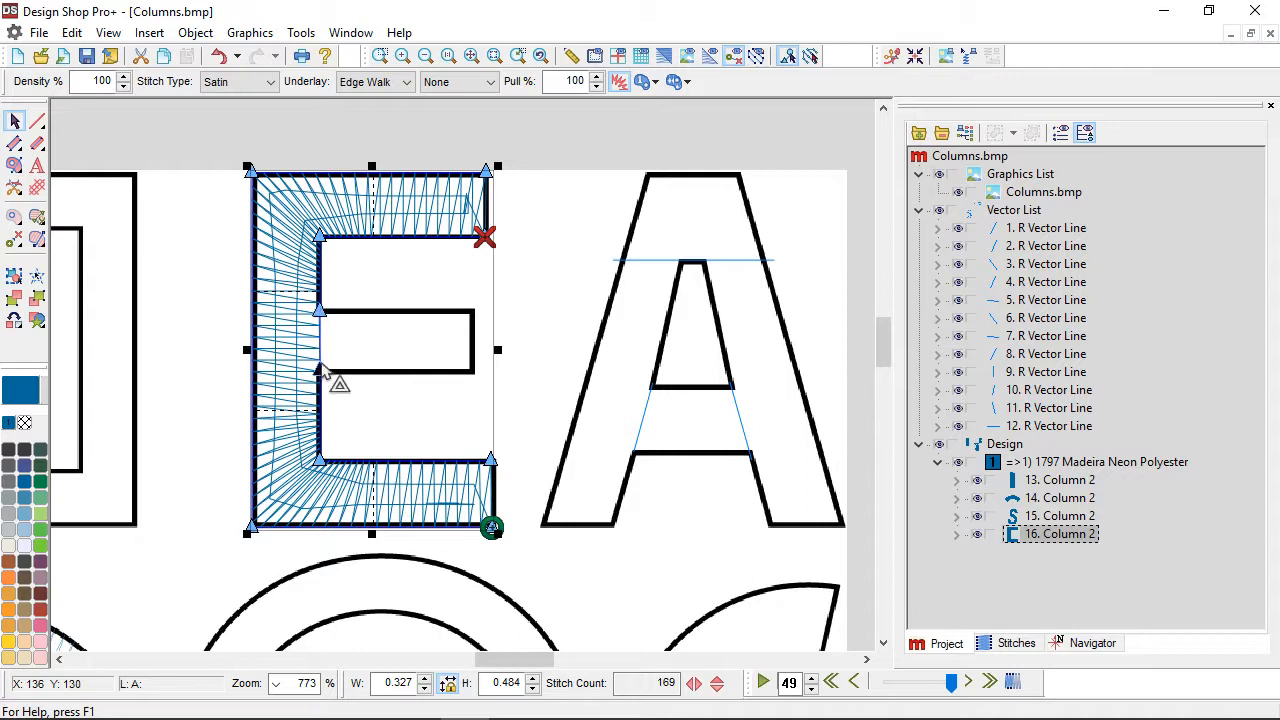
pyautogui.click(320, 346)
pyautogui.moveTo(320, 346); pyautogui.dragTo(334, 343)
pyautogui.moveTo(485, 238)
pyautogui.mouseDown()
pyautogui.moveTo(500, 272)
pyautogui.moveTo(387, 341)
pyautogui.moveTo(341, 342)
pyautogui.mouseUp()
# Step: Digitize the E's middle arm as a Column 2 satin element, tracing its lower edge from the tip to the spine, followed by the upper edge
pyautogui.click(14, 143)
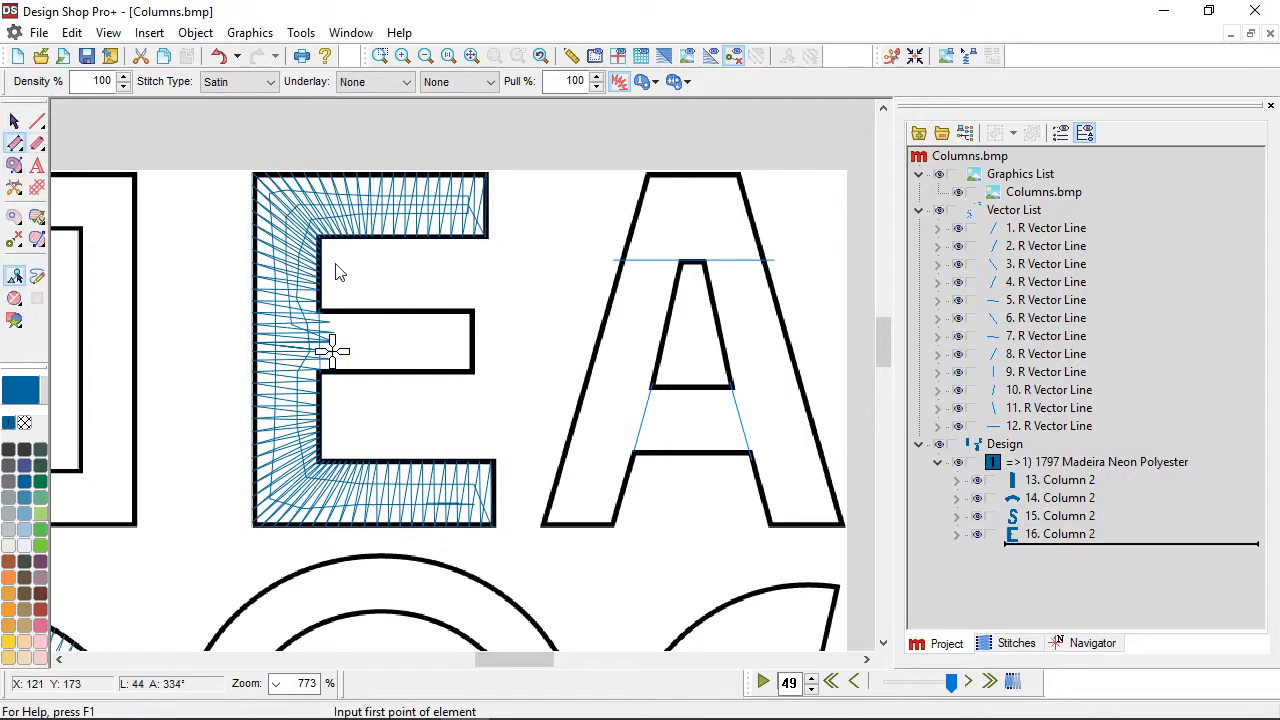
pyautogui.click(470, 372)
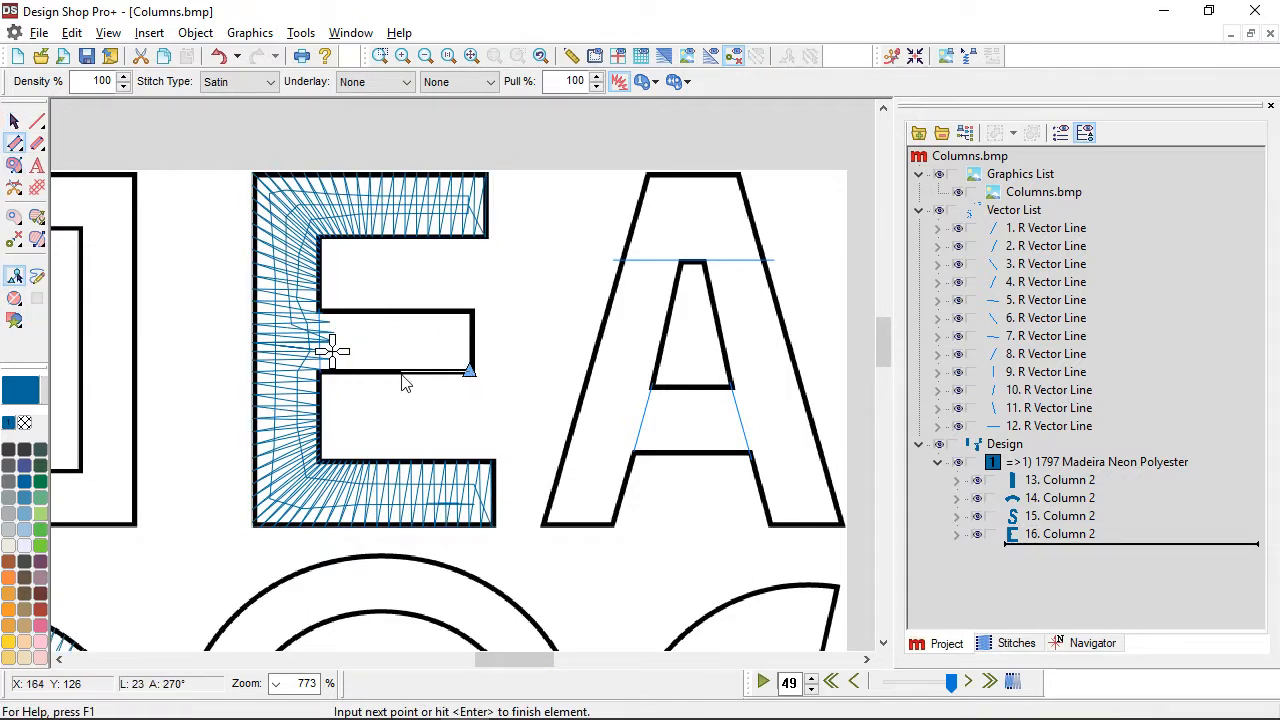
pyautogui.click(322, 371)
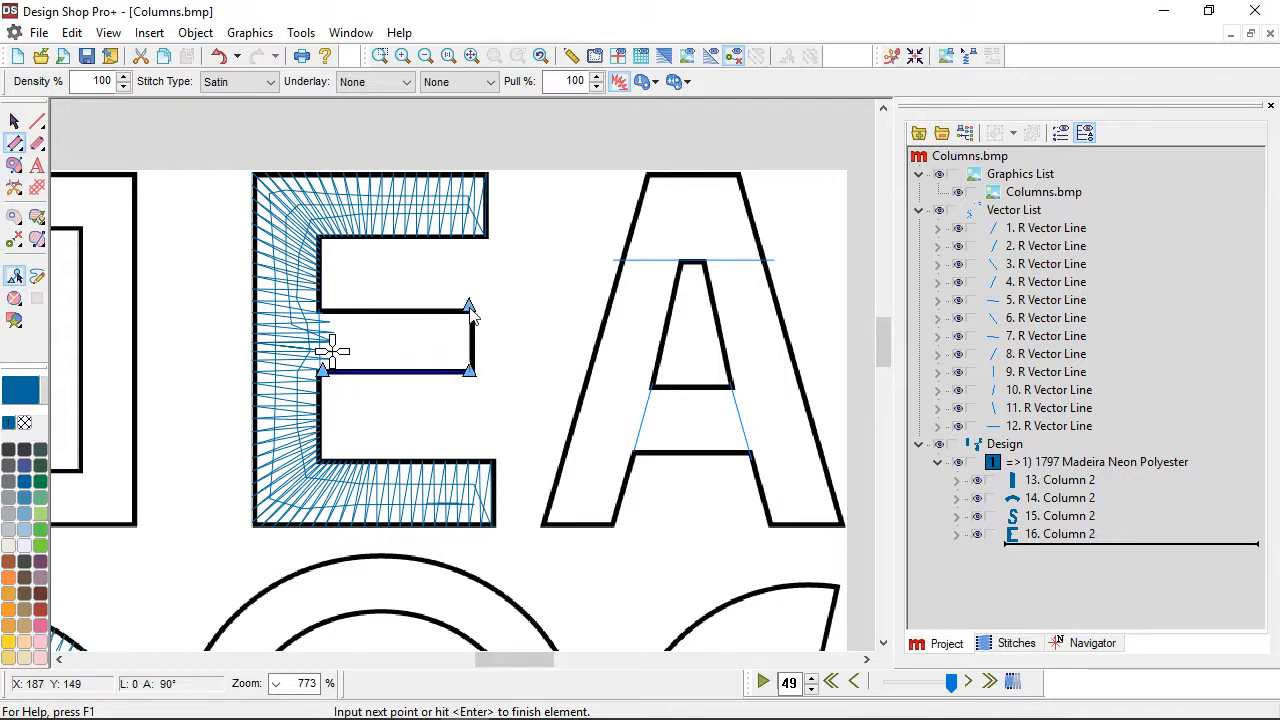
pyautogui.click(322, 306)
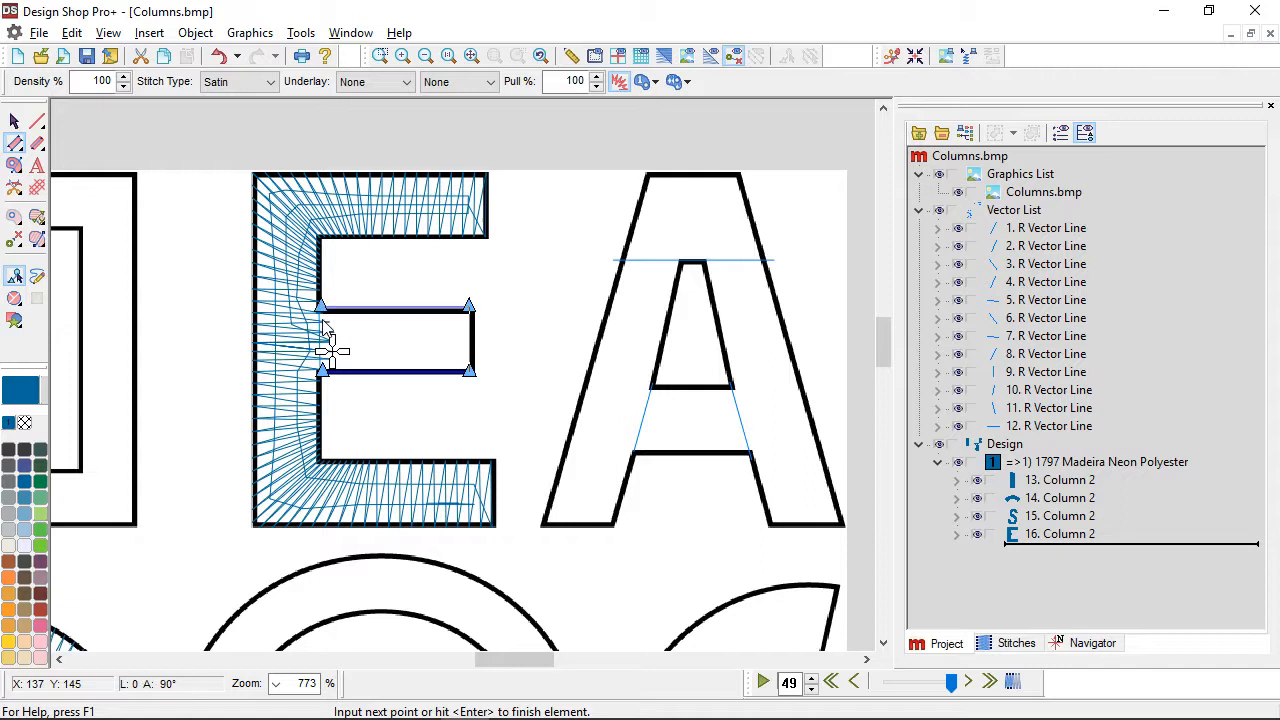
pyautogui.press('Return')
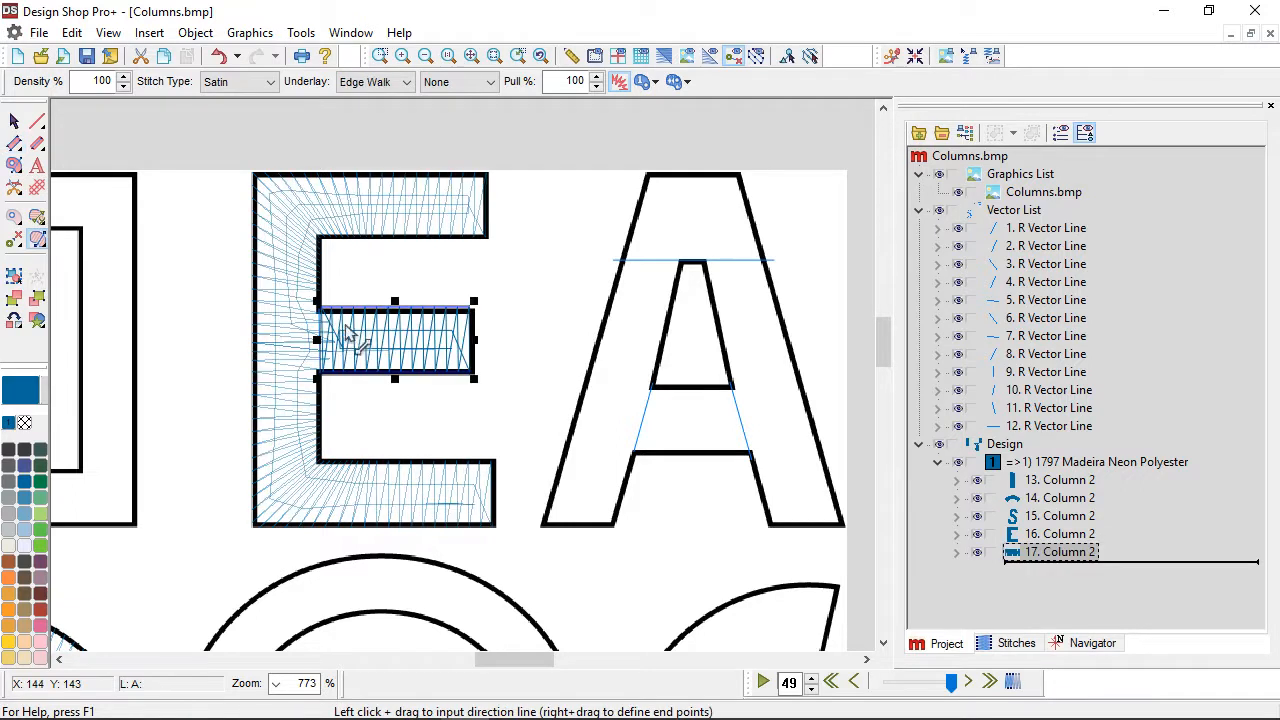
# Step: Add a vertical direction line through the E's middle arm and move its entry point to the spine column's exit point
pyautogui.click(405, 311)
pyautogui.click(14, 121)
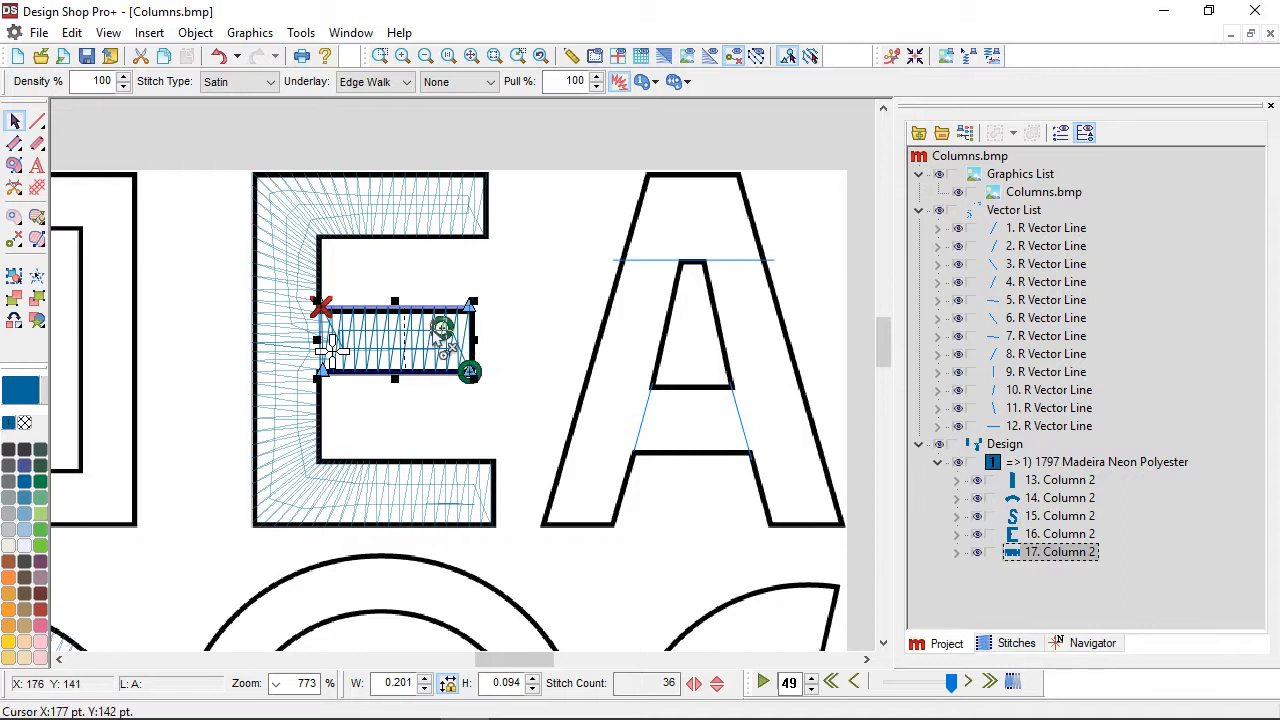
pyautogui.moveTo(332, 350); pyautogui.dragTo(331, 349)
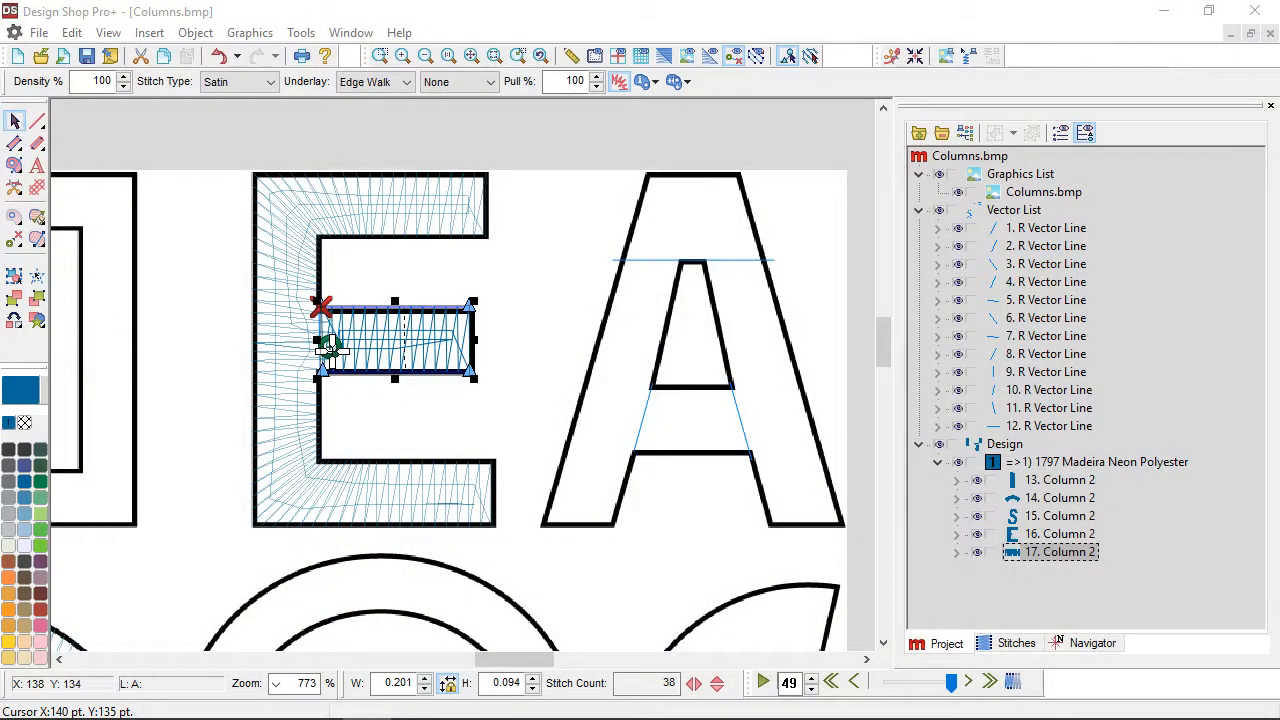
# Step: Digitize the A's left leg as a Column 2 from the foot up to the horizontal guide line, with an extra inner-edge point at the crossbar's upper corner
pyautogui.click(15, 143)
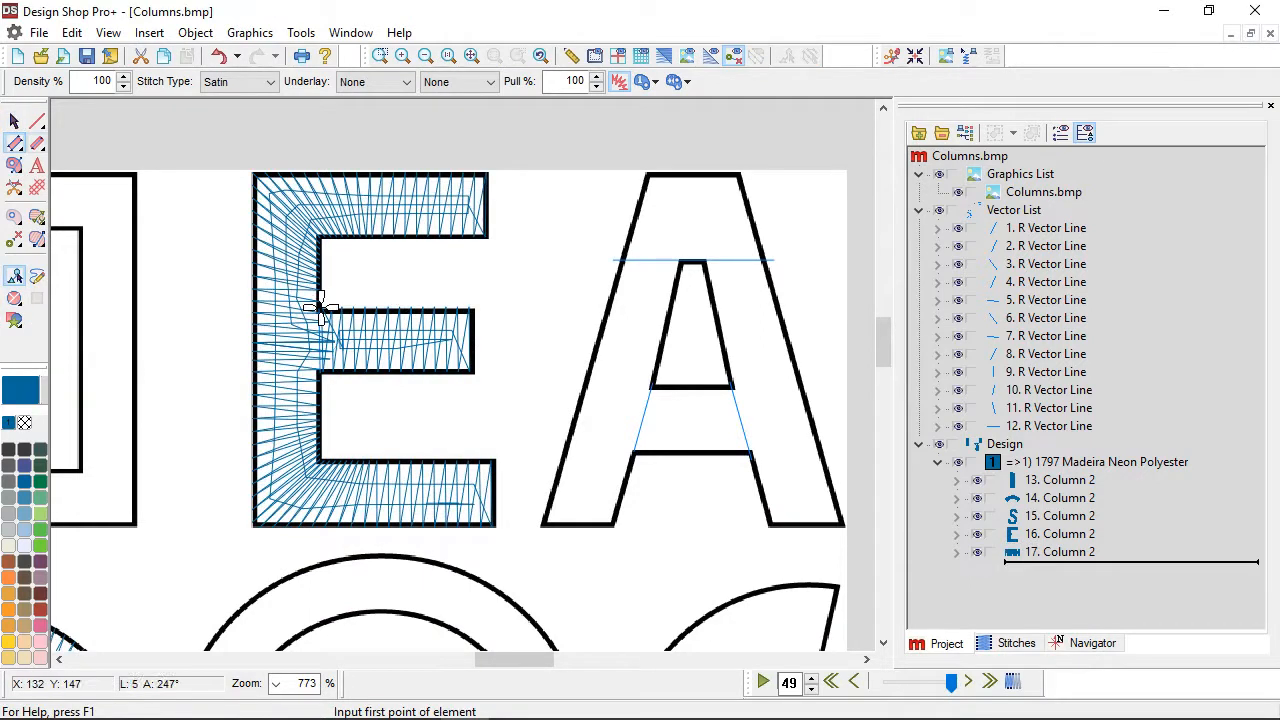
pyautogui.moveTo(320, 308); pyautogui.dragTo(24, 308)
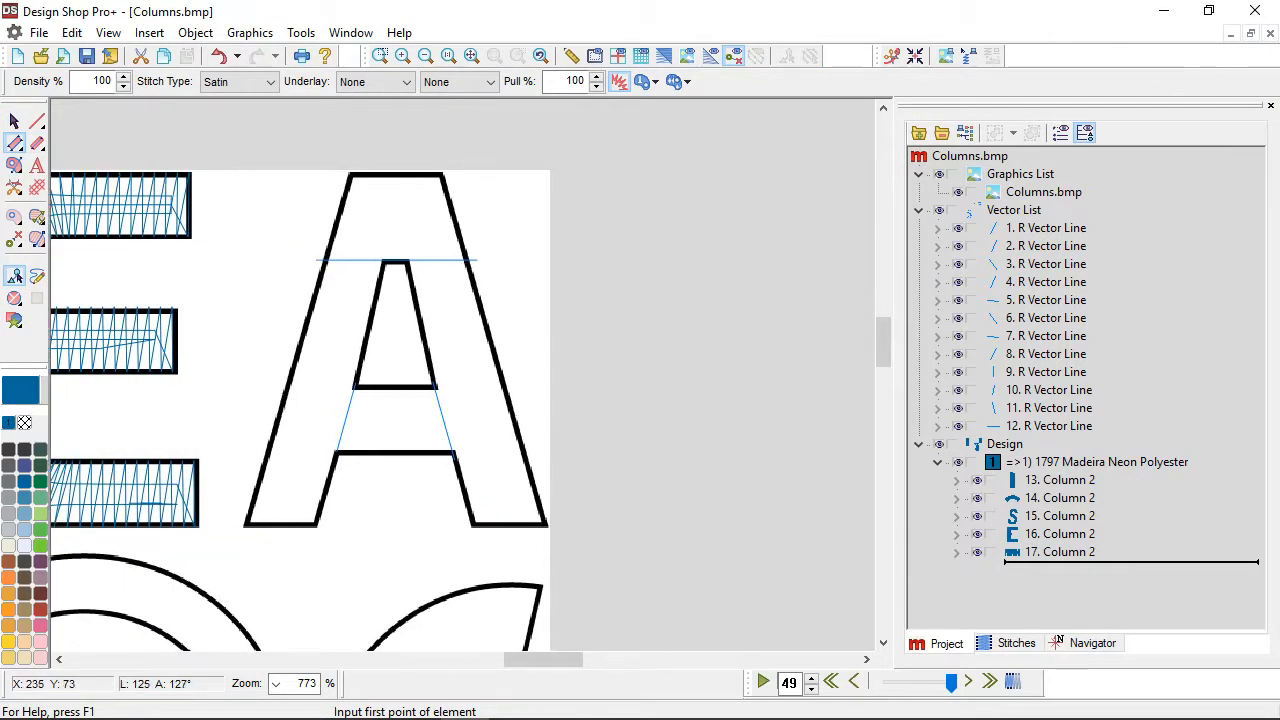
pyautogui.click(316, 524)
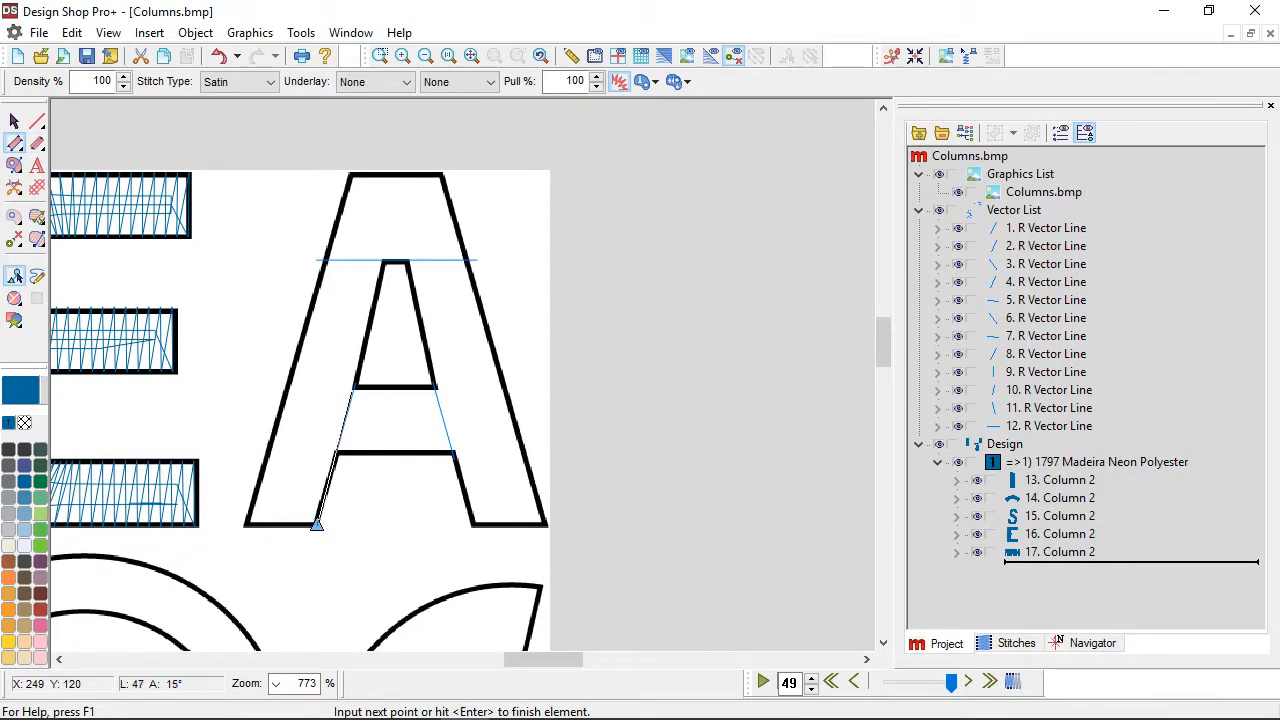
pyautogui.click(356, 381)
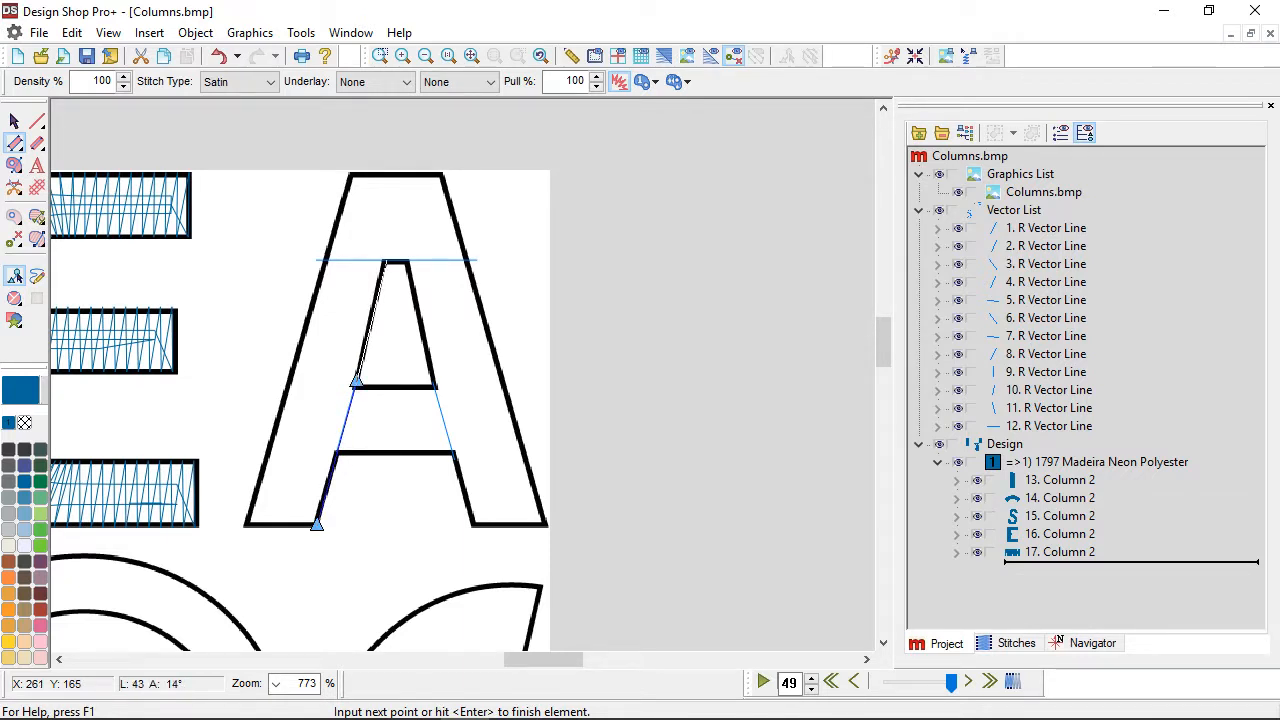
pyautogui.click(386, 260)
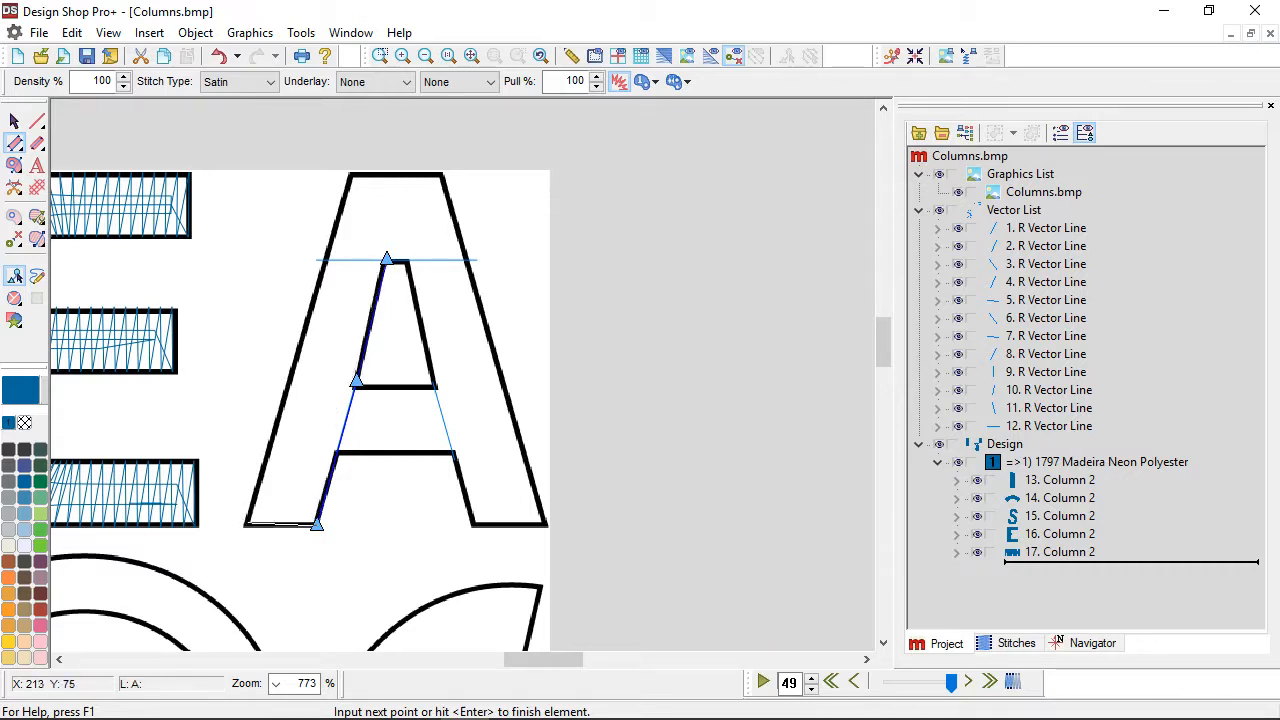
pyautogui.click(245, 524)
pyautogui.click(325, 260)
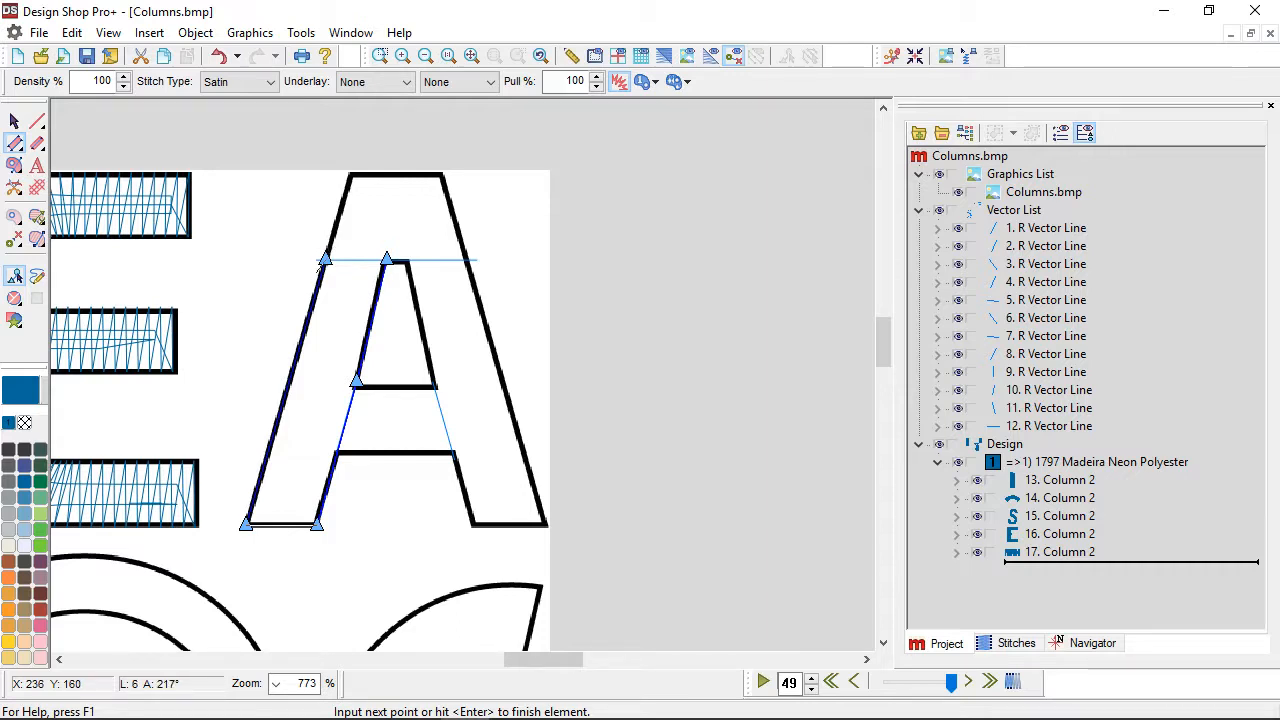
pyautogui.press('Return')
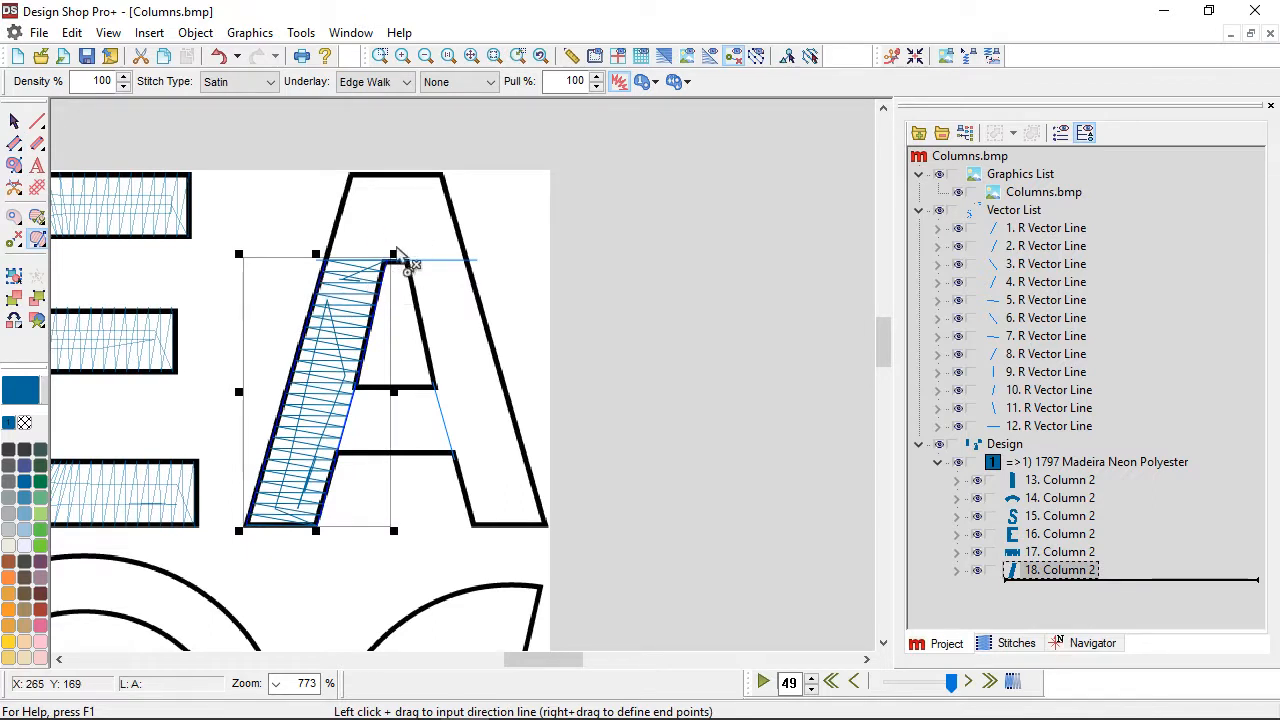
# Step: Add a horizontal direction line across the A's left leg and bow the leg's inner edge slightly into the crossbar
pyautogui.moveTo(281, 406); pyautogui.dragTo(349, 406)
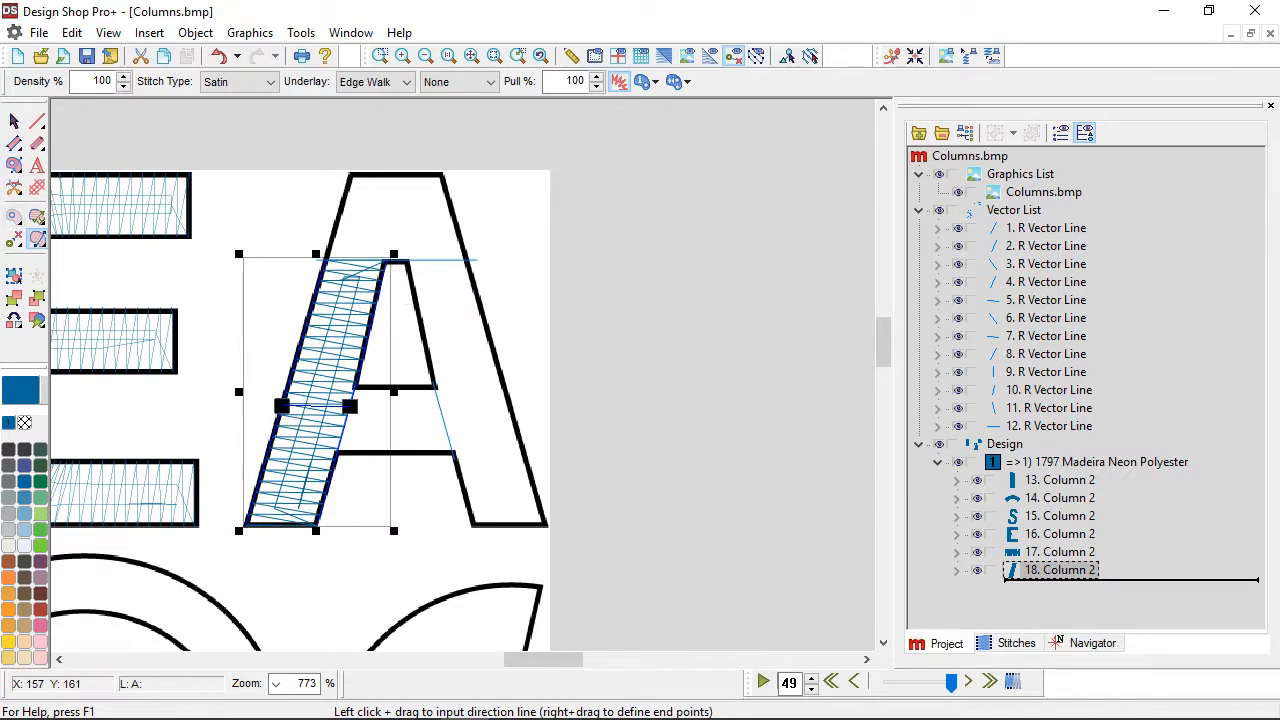
pyautogui.click(14, 120)
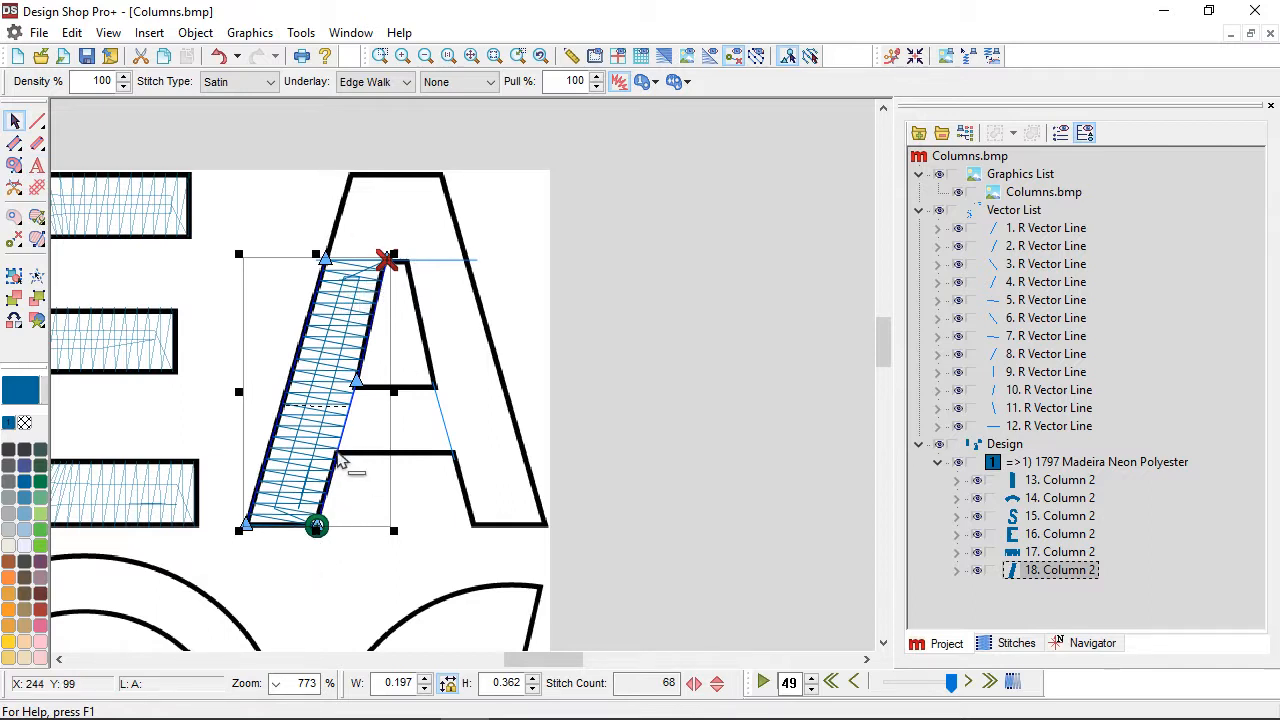
pyautogui.click(345, 436)
pyautogui.moveTo(344, 424); pyautogui.dragTo(357, 420)
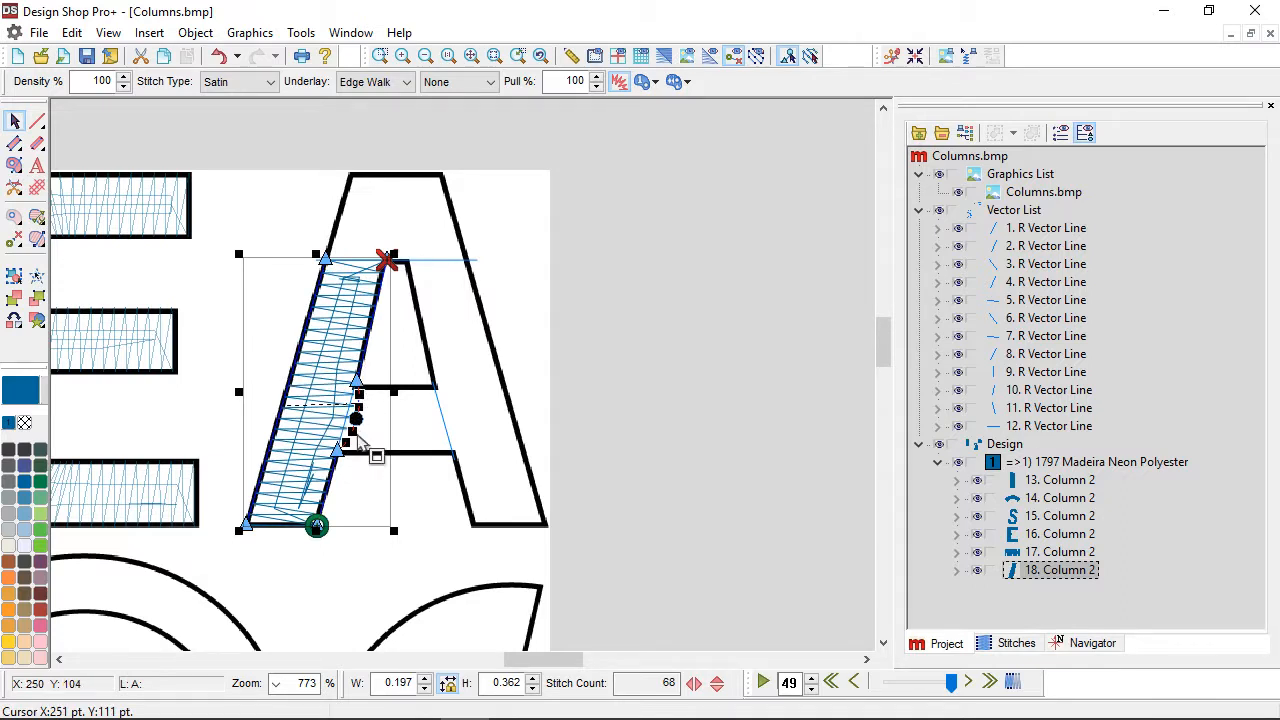
# Step: Digitize the A's peak above the guide line as a Column 2 with a horizontal direction line, entering at the left leg's exit point
pyautogui.click(38, 145)
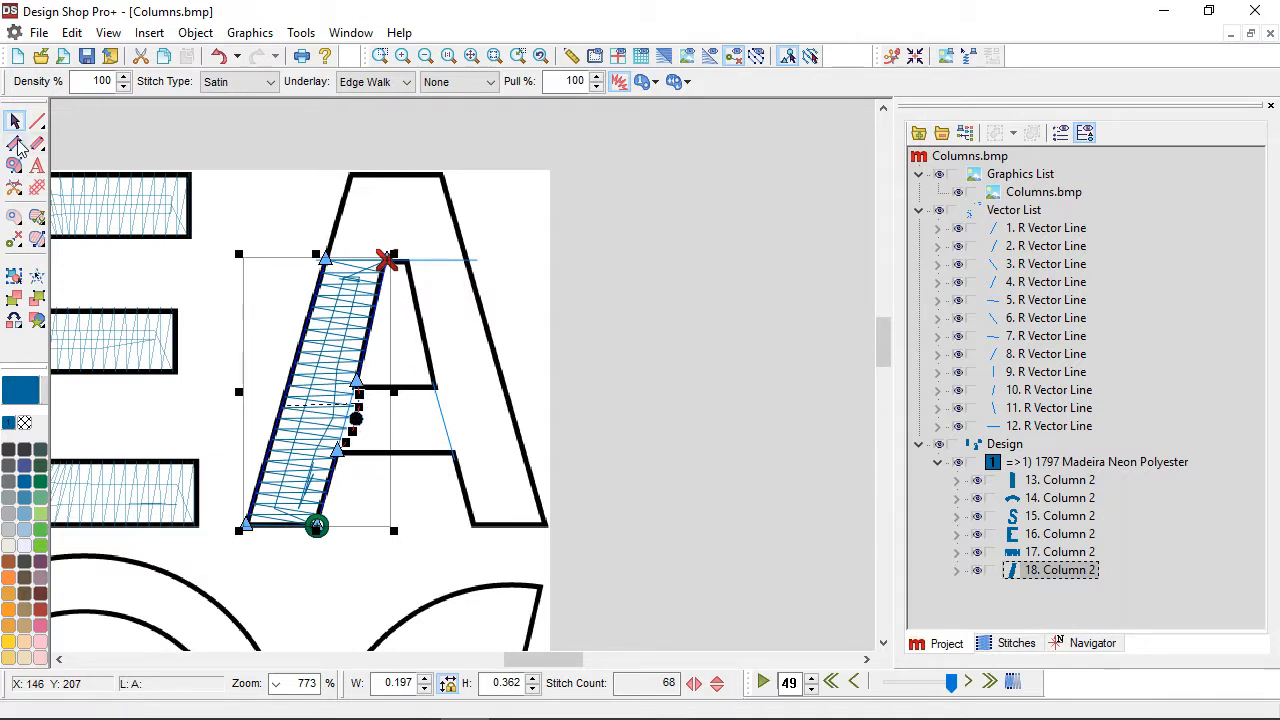
pyautogui.click(349, 175)
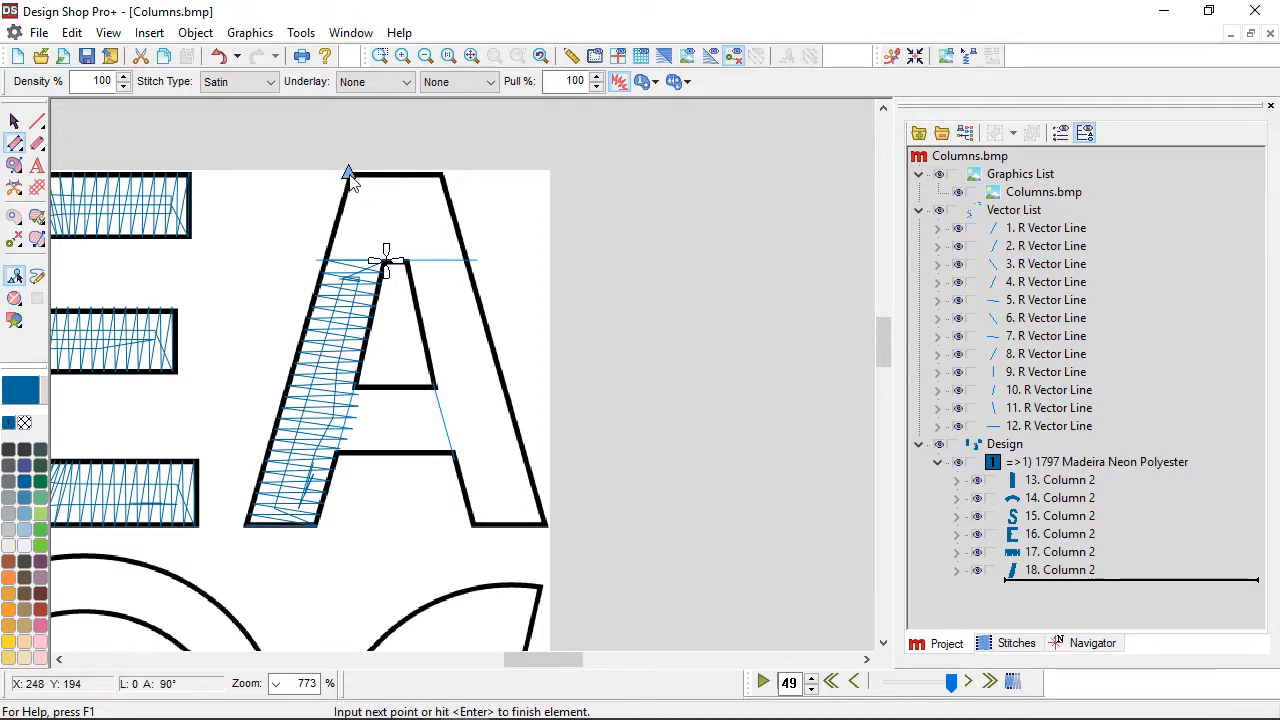
pyautogui.click(325, 263)
pyautogui.click(444, 174)
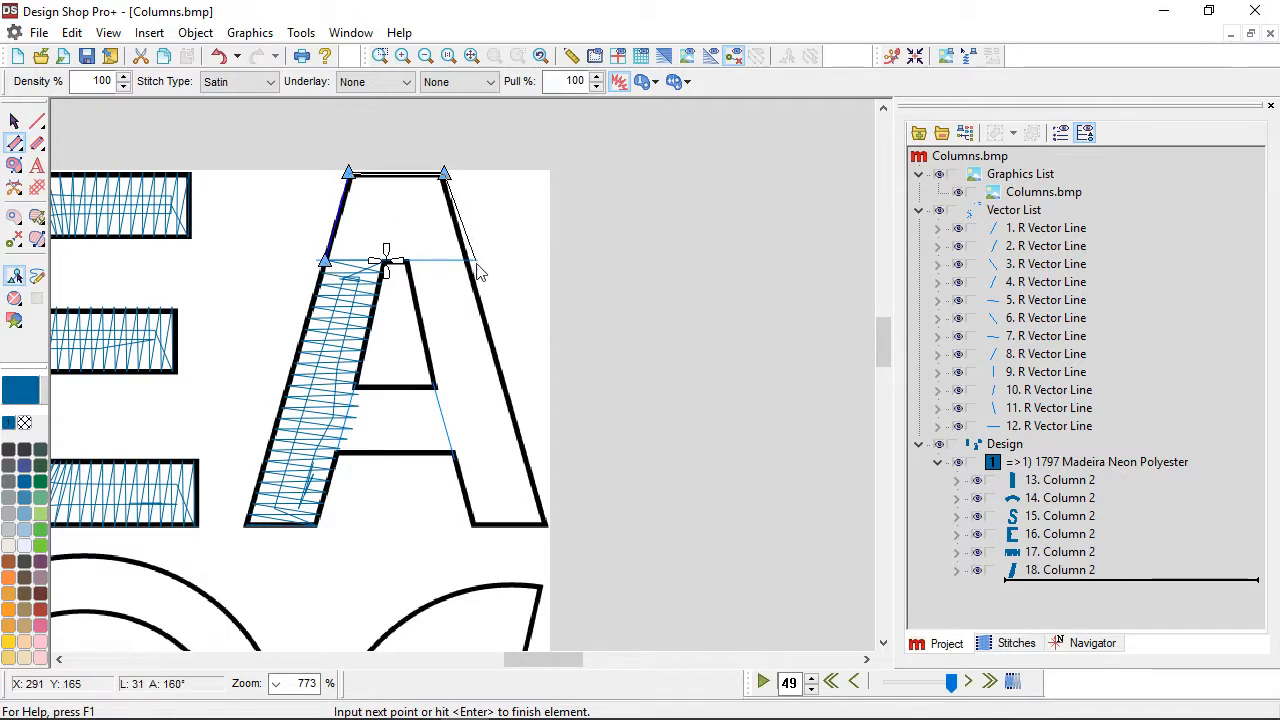
pyautogui.click(469, 262)
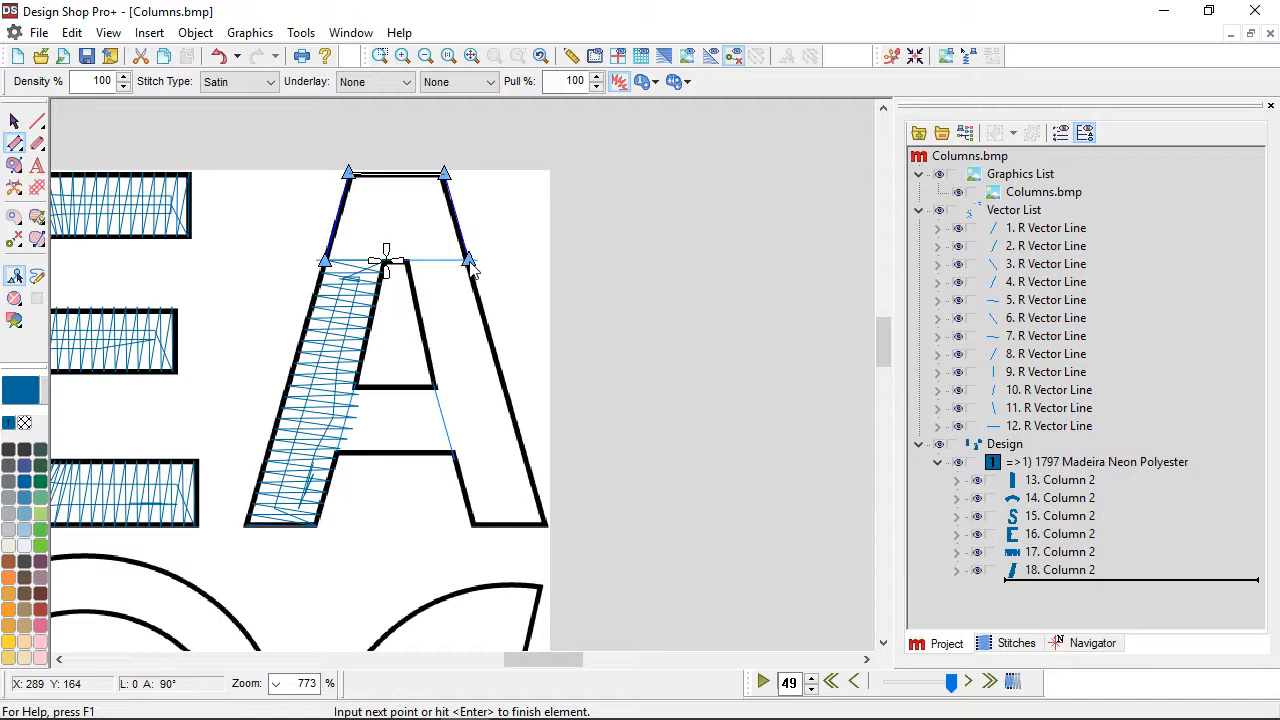
pyautogui.press('Return')
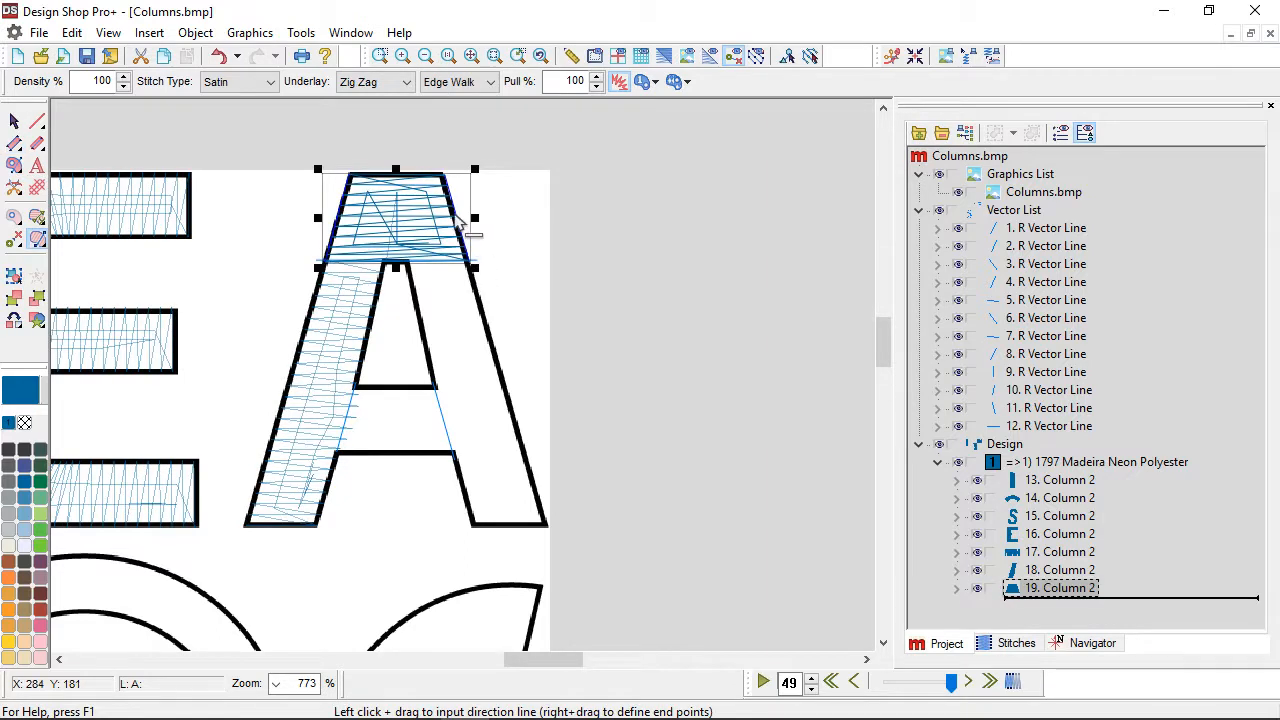
pyautogui.click(14, 120)
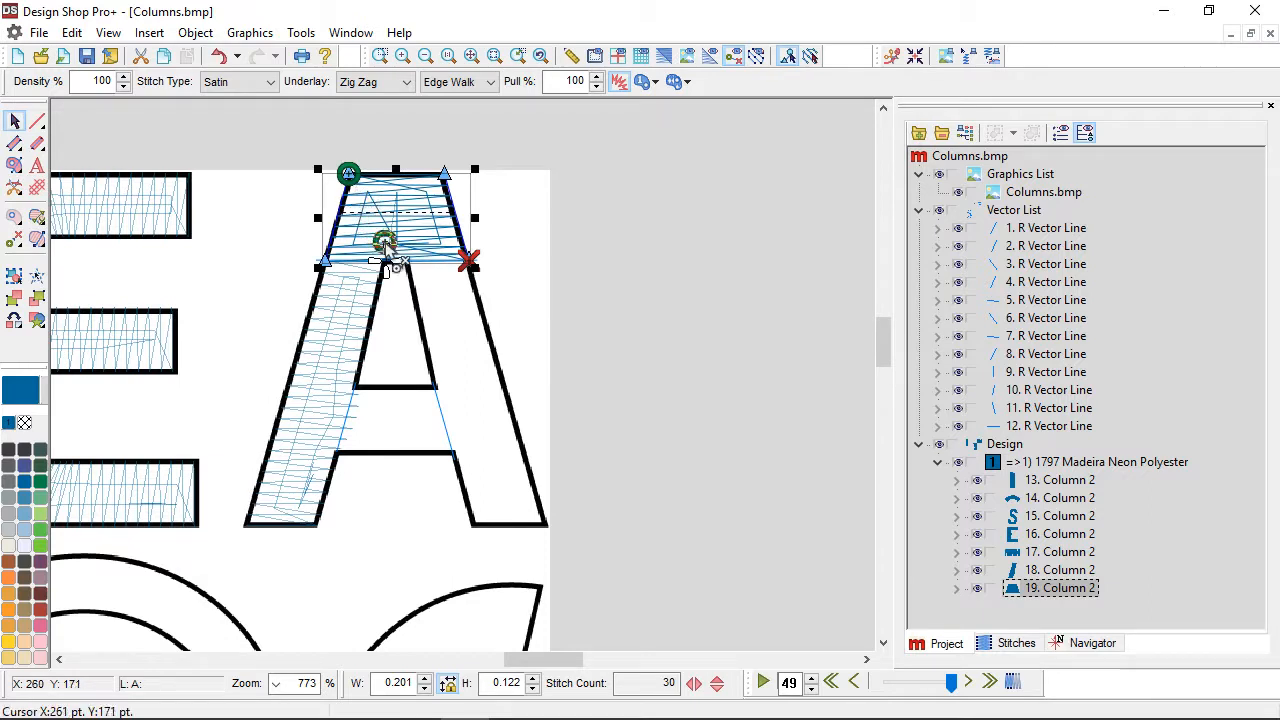
pyautogui.moveTo(396, 280); pyautogui.dragTo(386, 262)
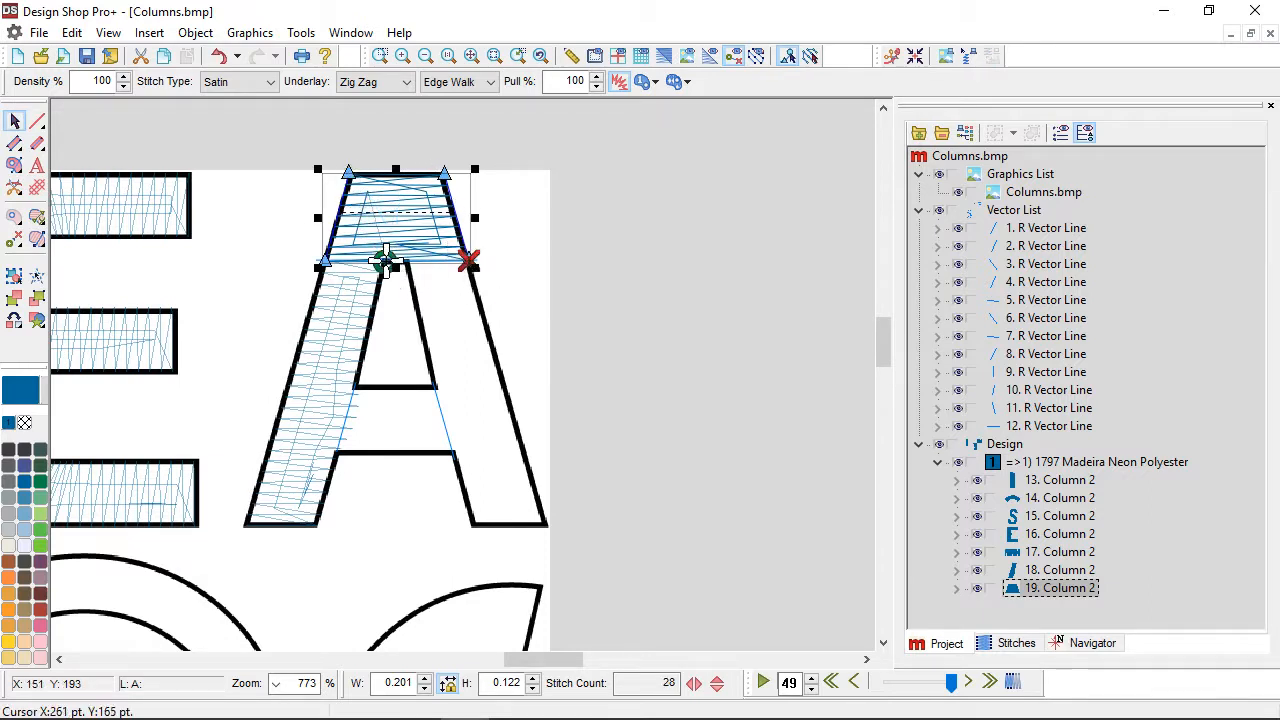
# Step: Digitize the A's right leg from the guide line to the foot as a Column 2 with a horizontal direction line across it
pyautogui.click(16, 144)
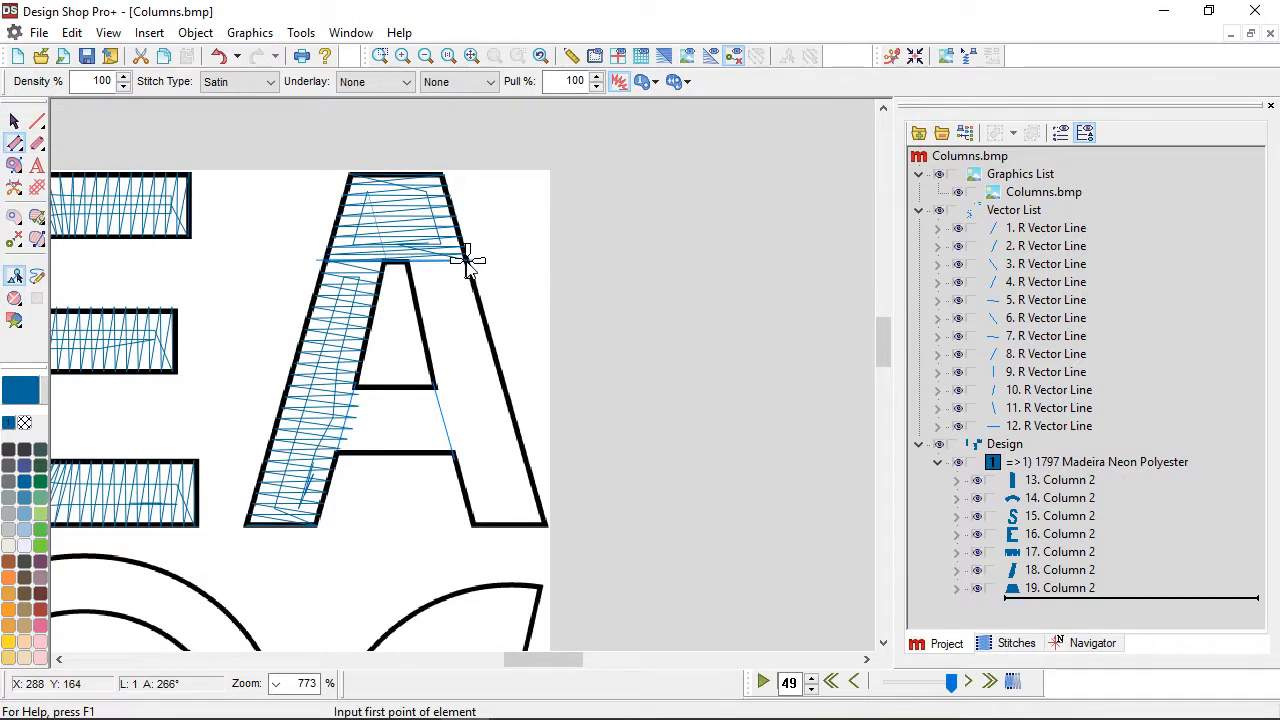
pyautogui.click(466, 260)
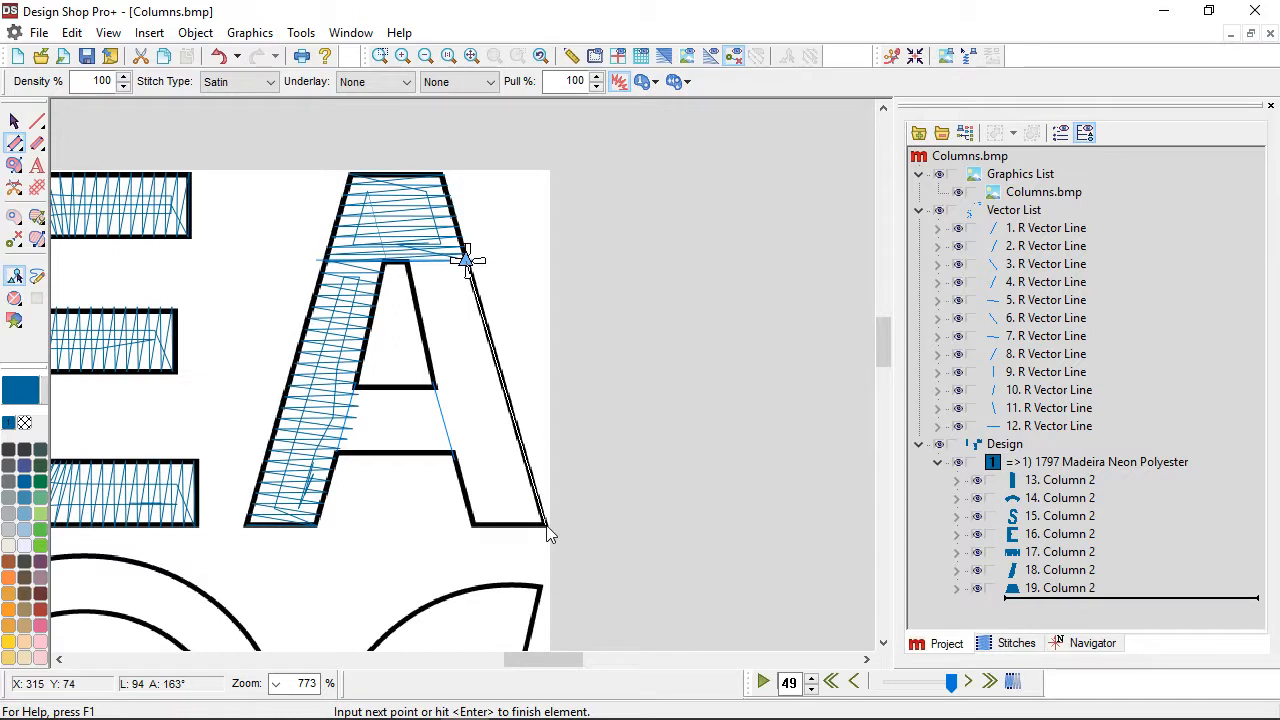
pyautogui.click(546, 528)
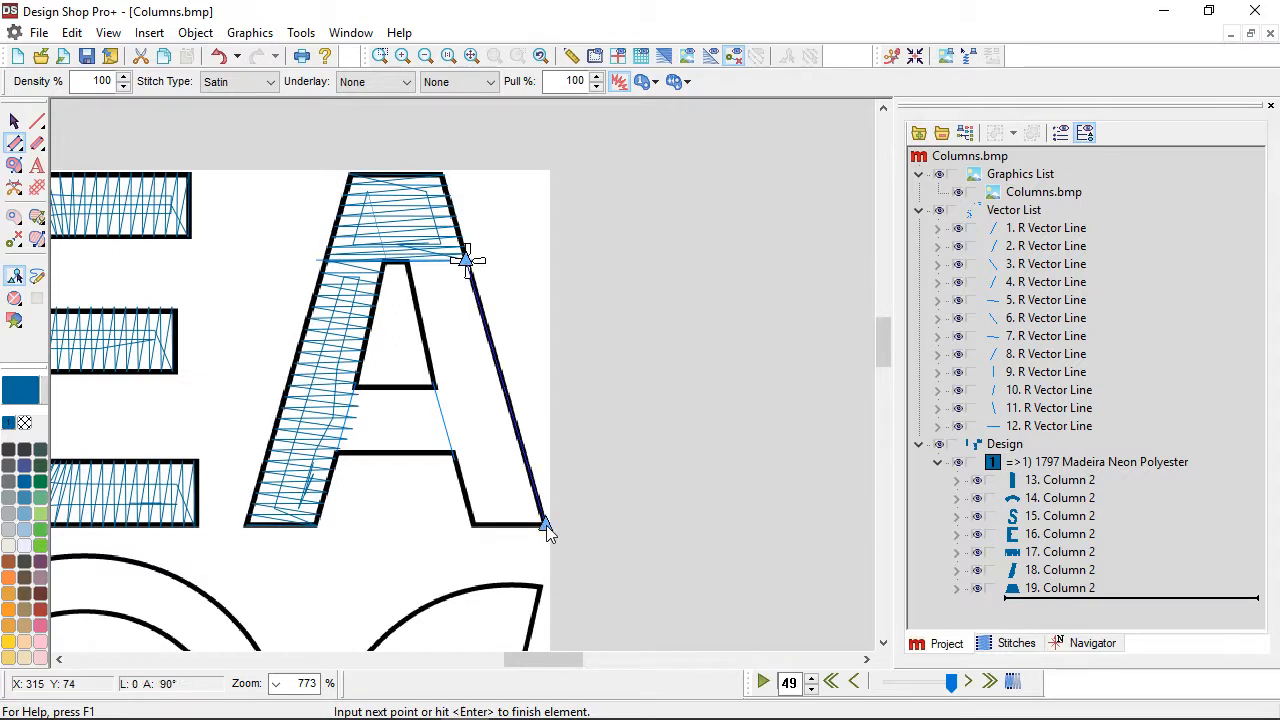
pyautogui.click(405, 262)
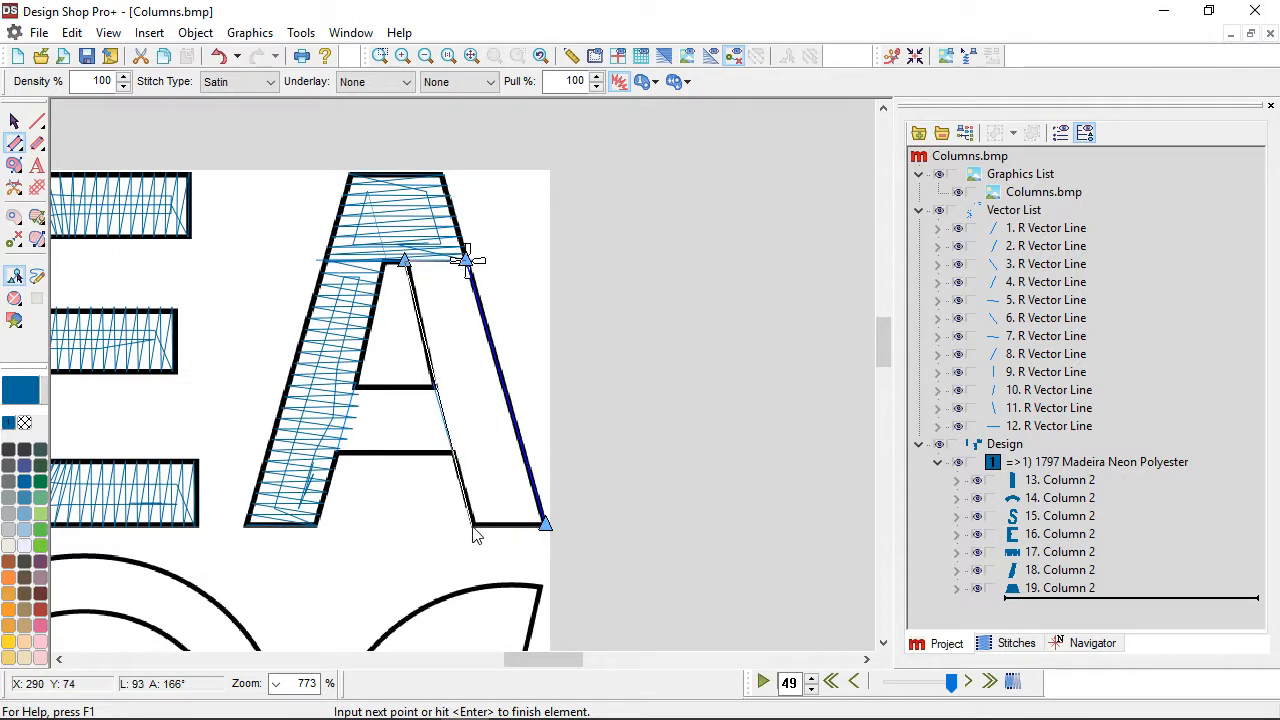
pyautogui.click(474, 525)
pyautogui.press('Return')
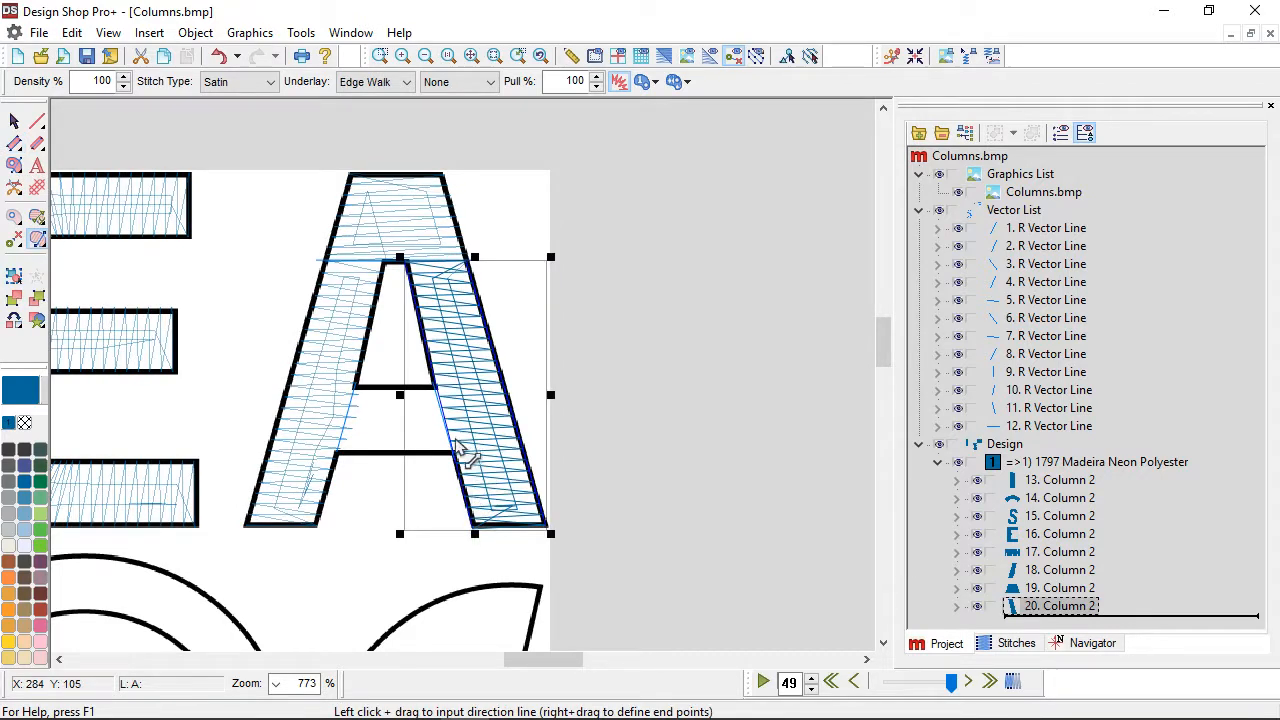
pyautogui.press('Return')
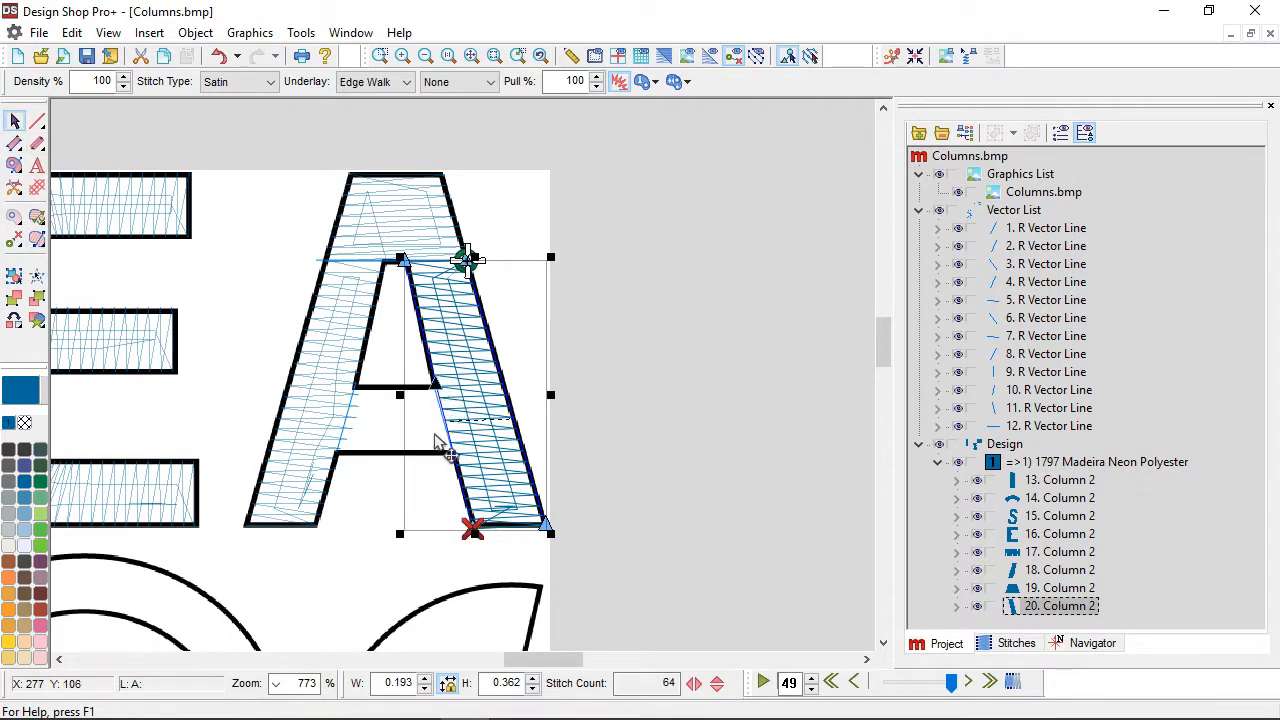
# Step: Bow the right leg's inner edge slightly into the crossbar and move the column's exit point to the crossbar's lower corner
pyautogui.keyDown('ctrl'); pyautogui.rightClick(445, 427); pyautogui.keyUp('ctrl')
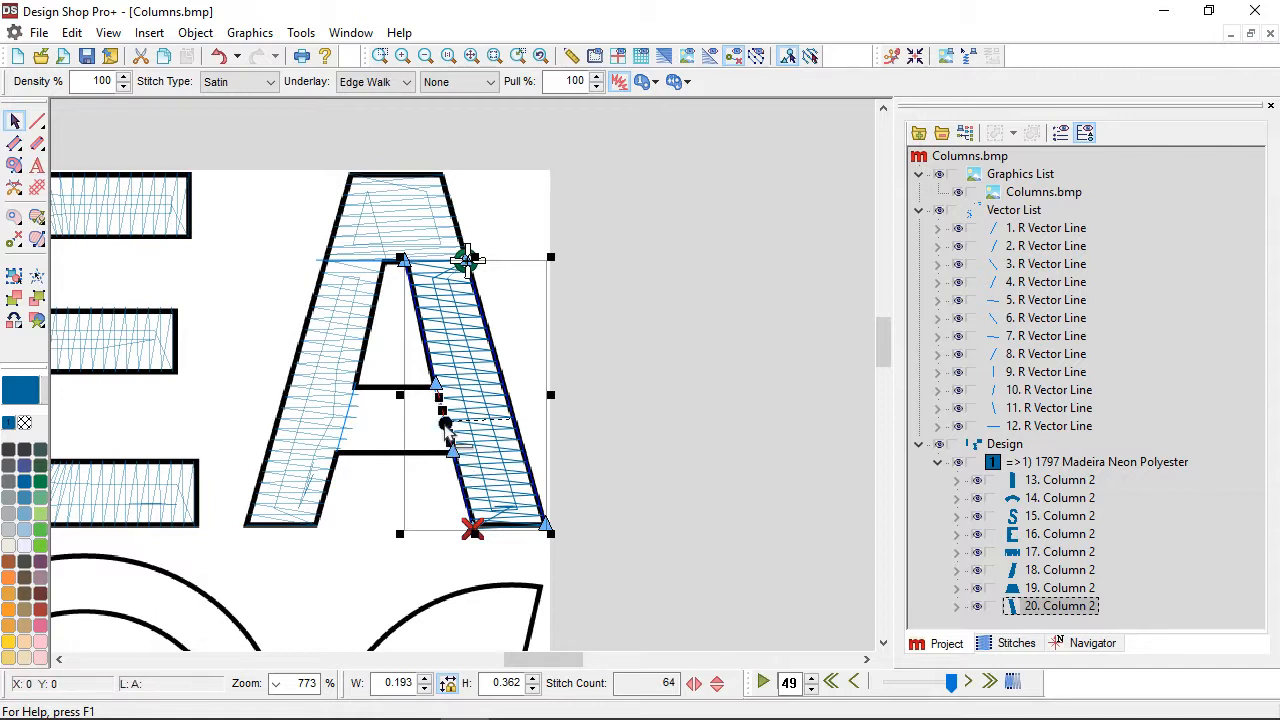
pyautogui.moveTo(445, 426); pyautogui.dragTo(438, 425)
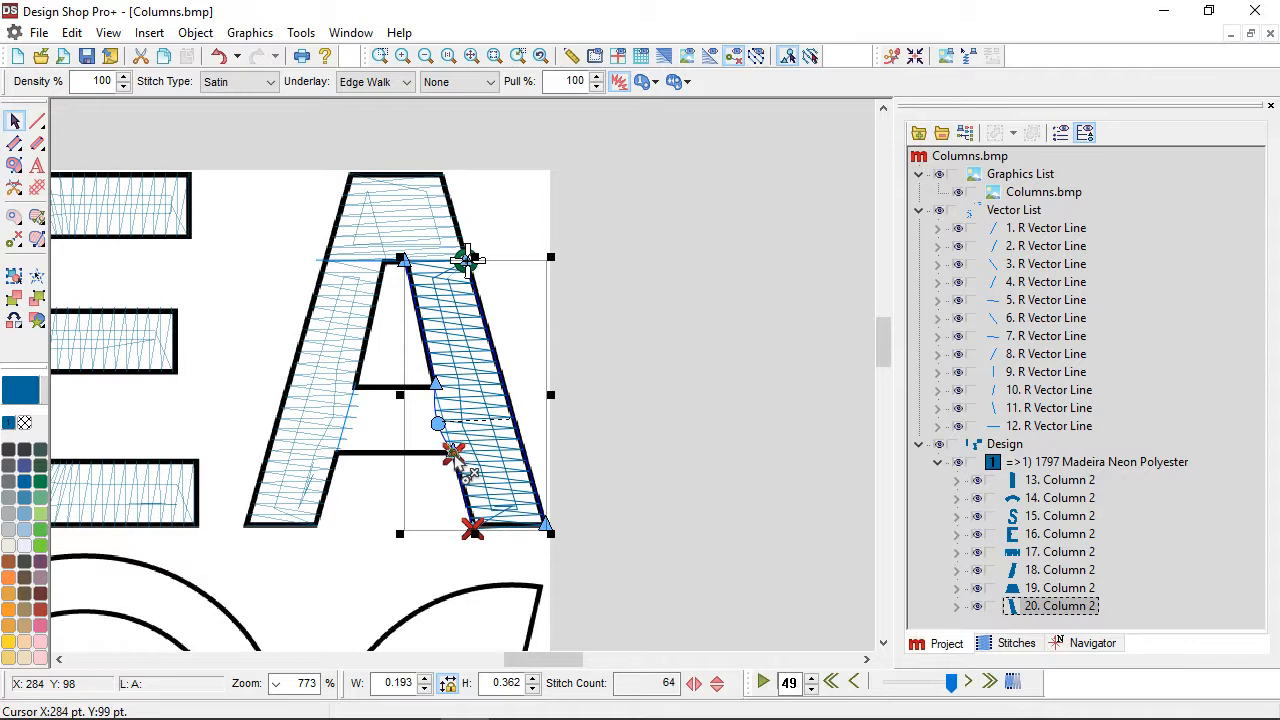
pyautogui.moveTo(455, 455); pyautogui.dragTo(453, 452)
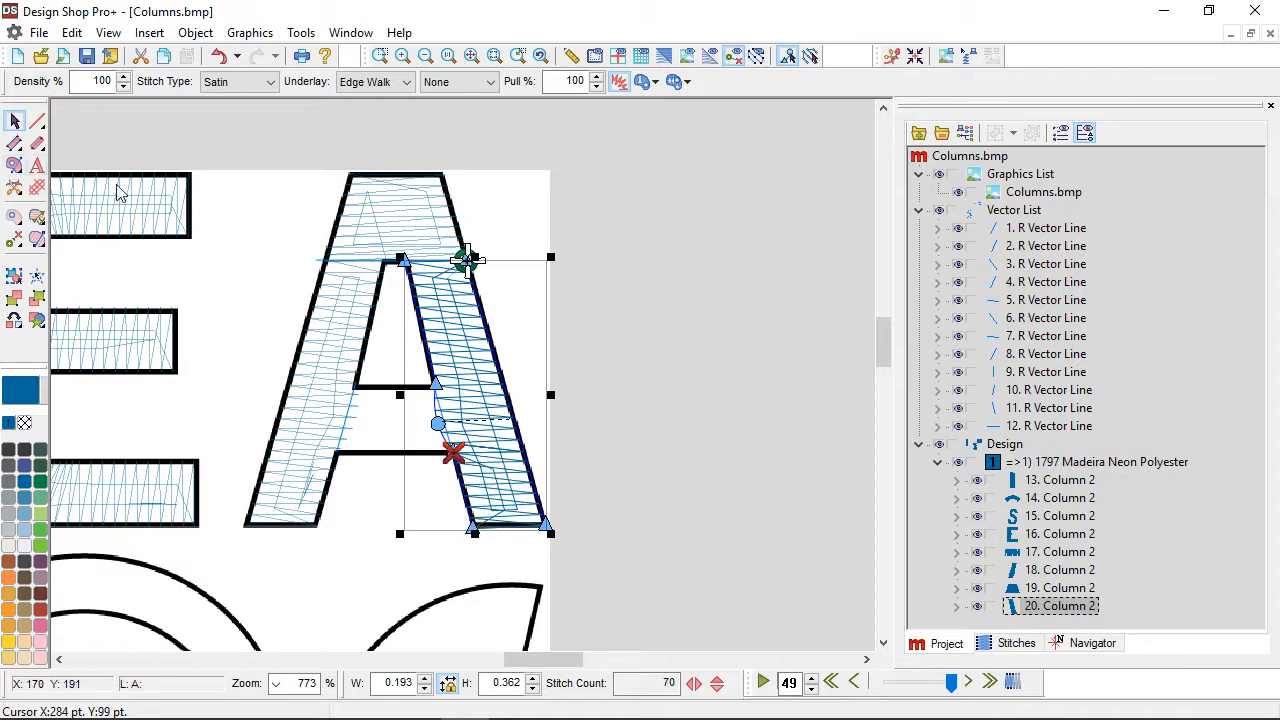
# Step: Digitize the A's crossbar as a Column 2 between the legs, tracing its lower edge and its upper edge
pyautogui.click(14, 143)
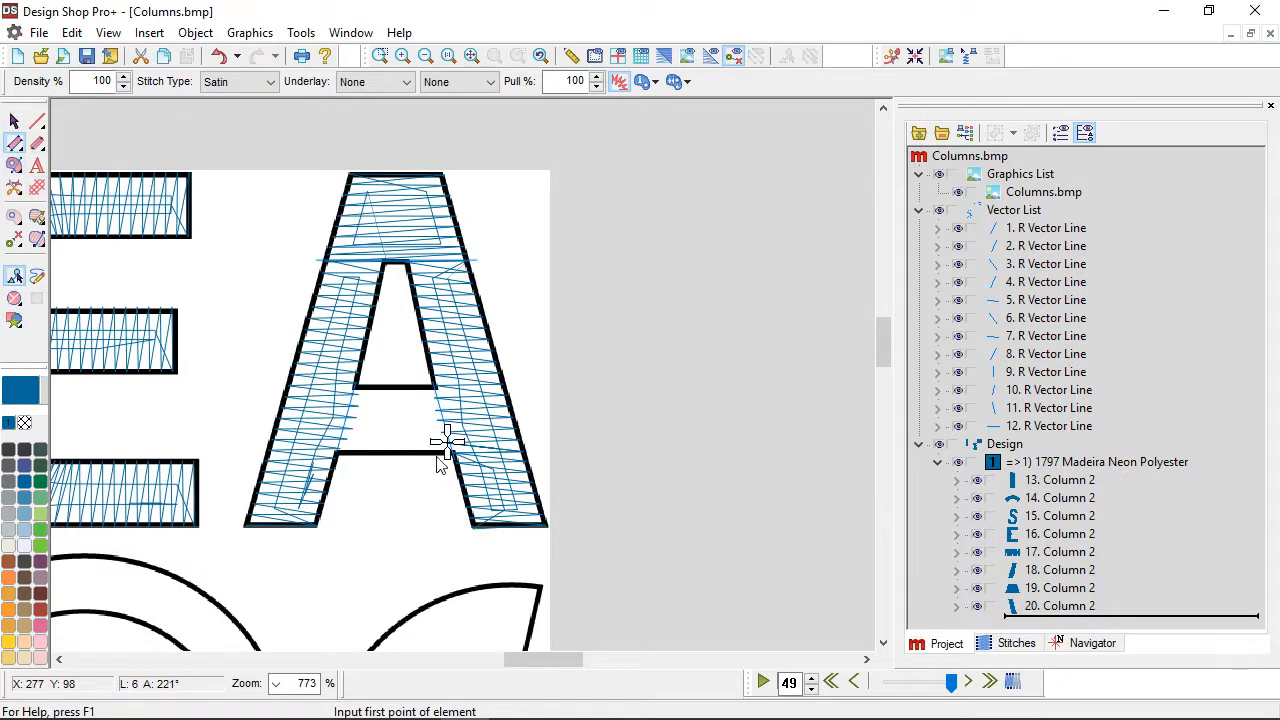
pyautogui.click(450, 452)
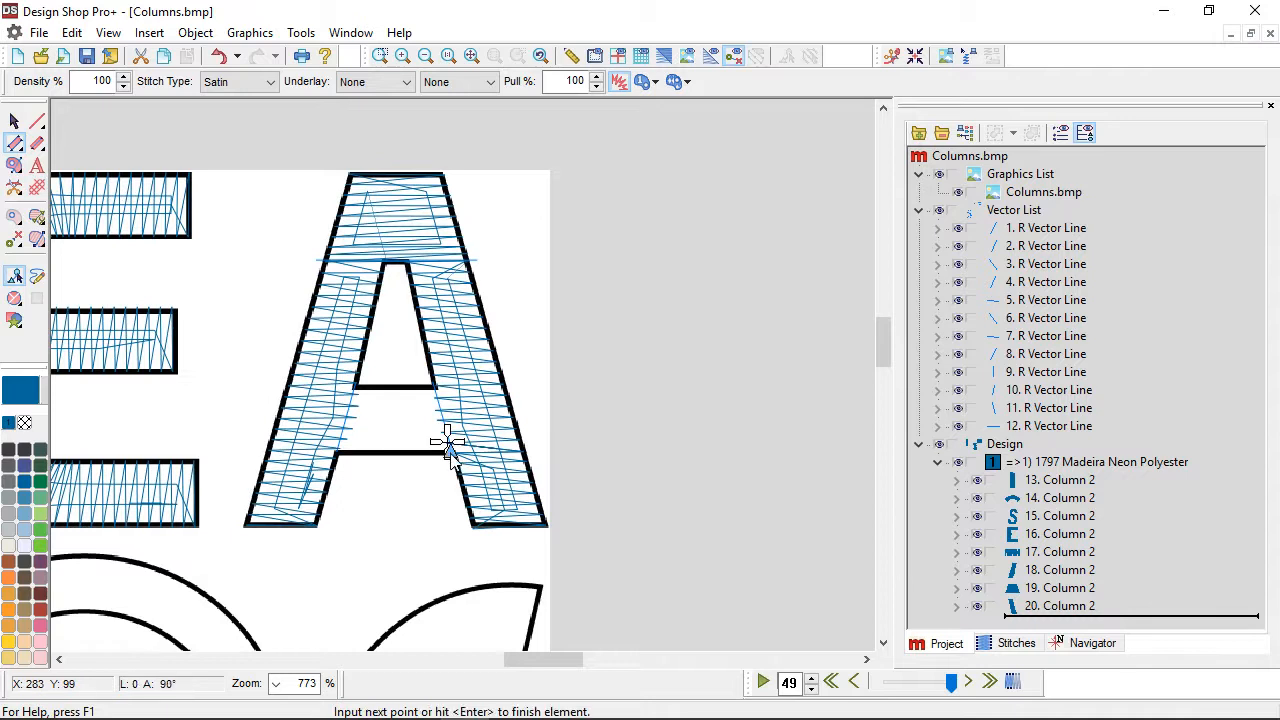
pyautogui.click(336, 455)
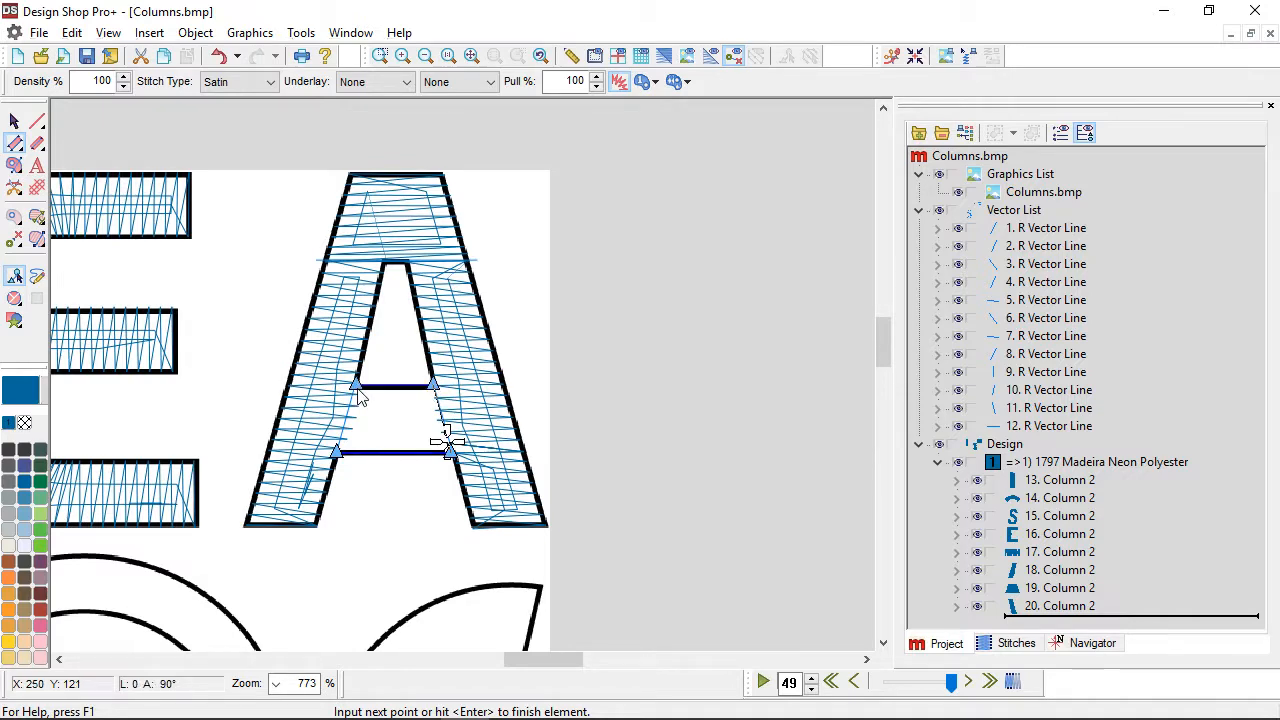
pyautogui.press('Return')
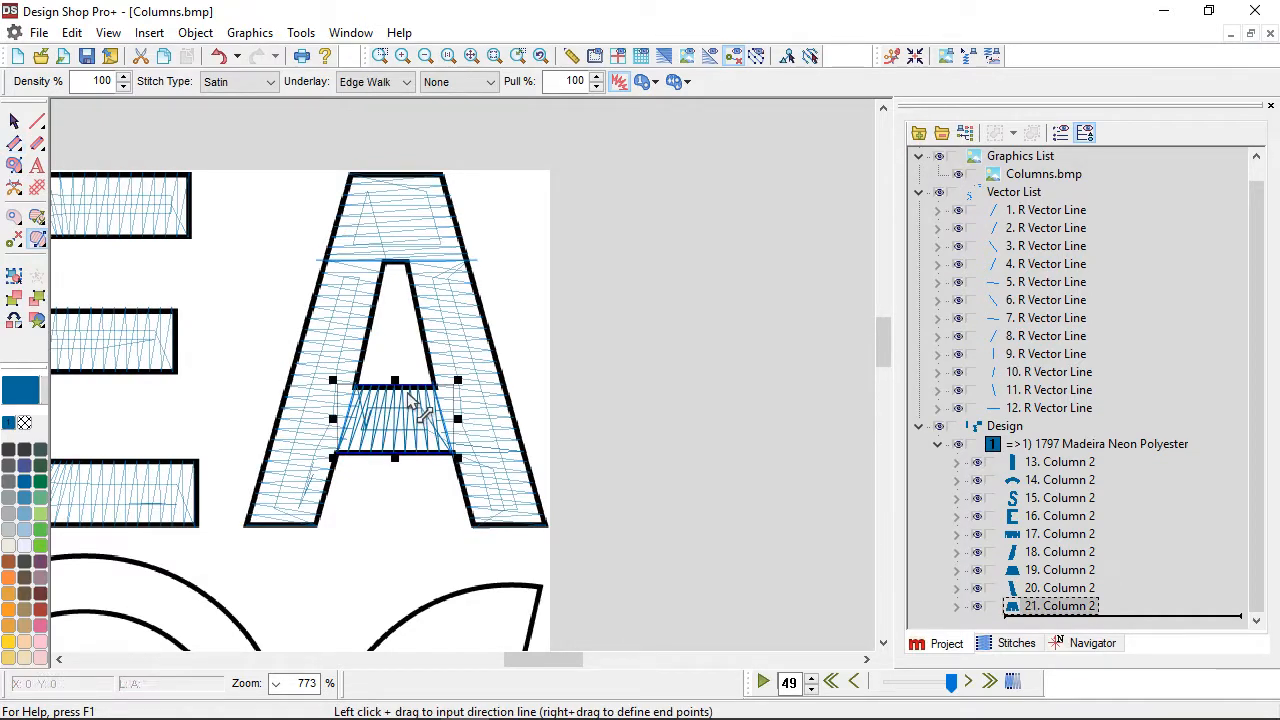
pyautogui.click(408, 390)
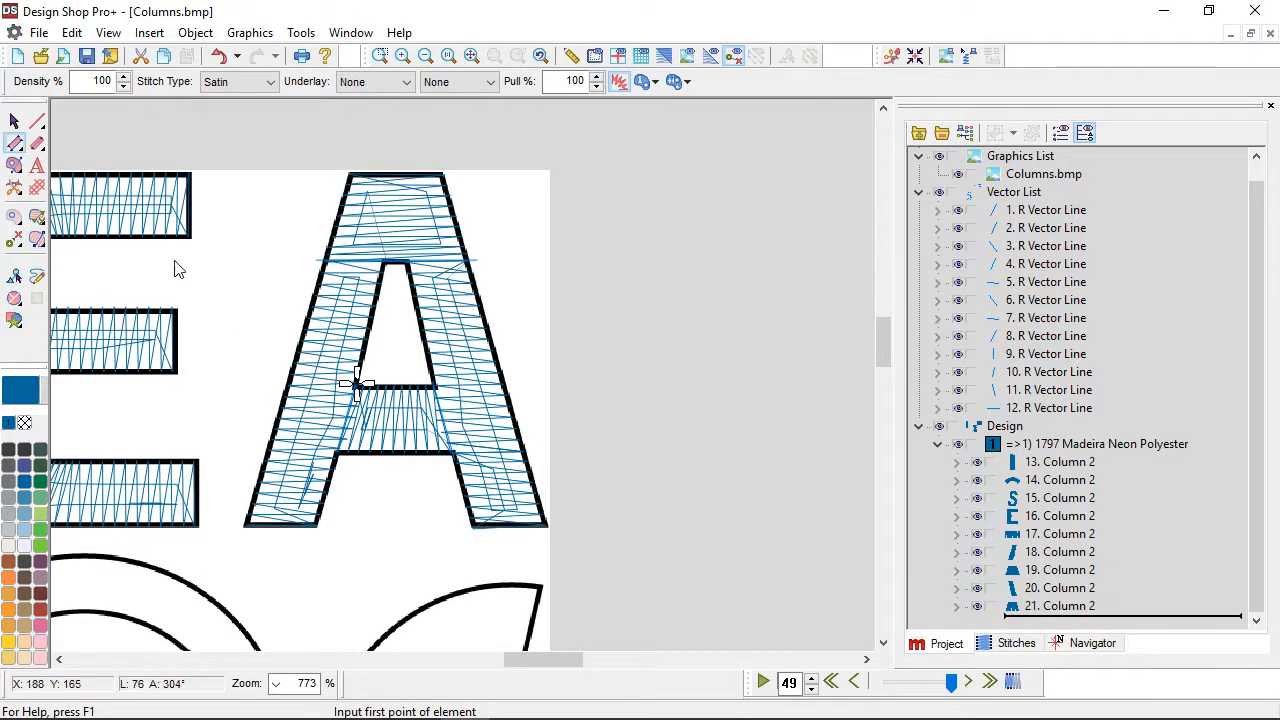
pyautogui.press('Escape')
pyautogui.click(750, 180)
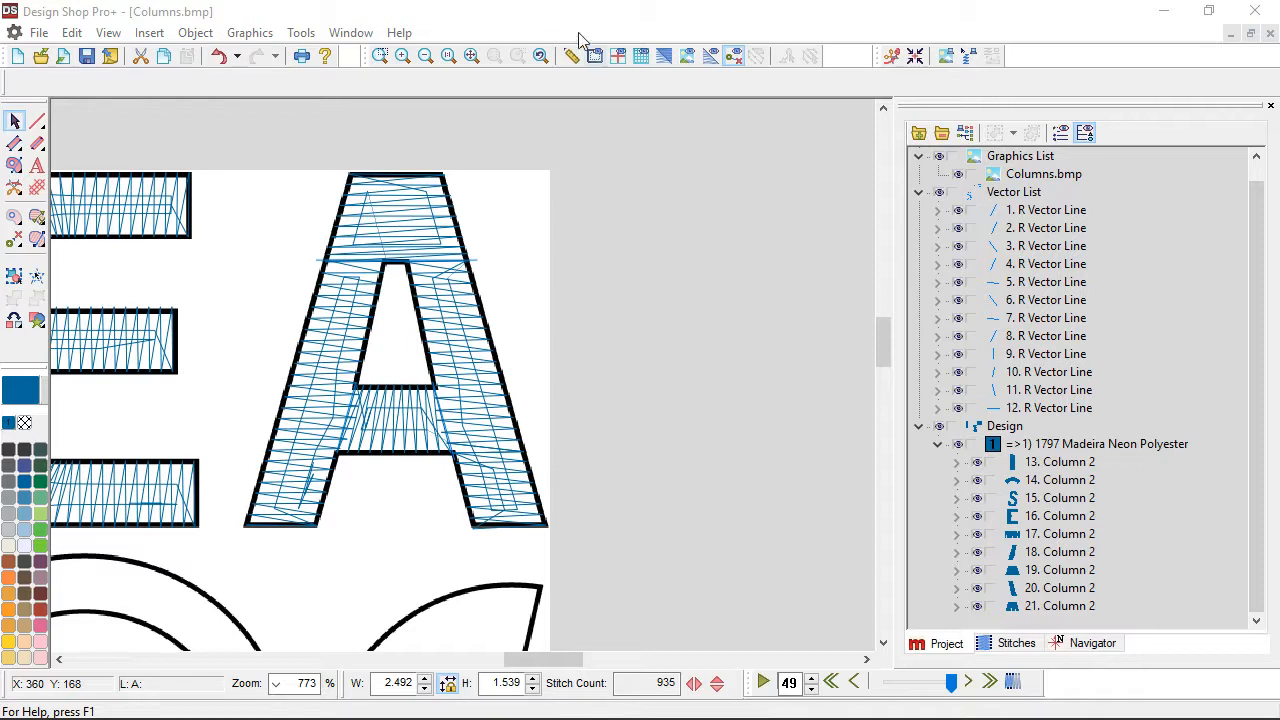
# Step: Trace the lower edge of the flared arc below the A with the Column 2 tool, using one curve point between the corners
pyautogui.click(13, 146)
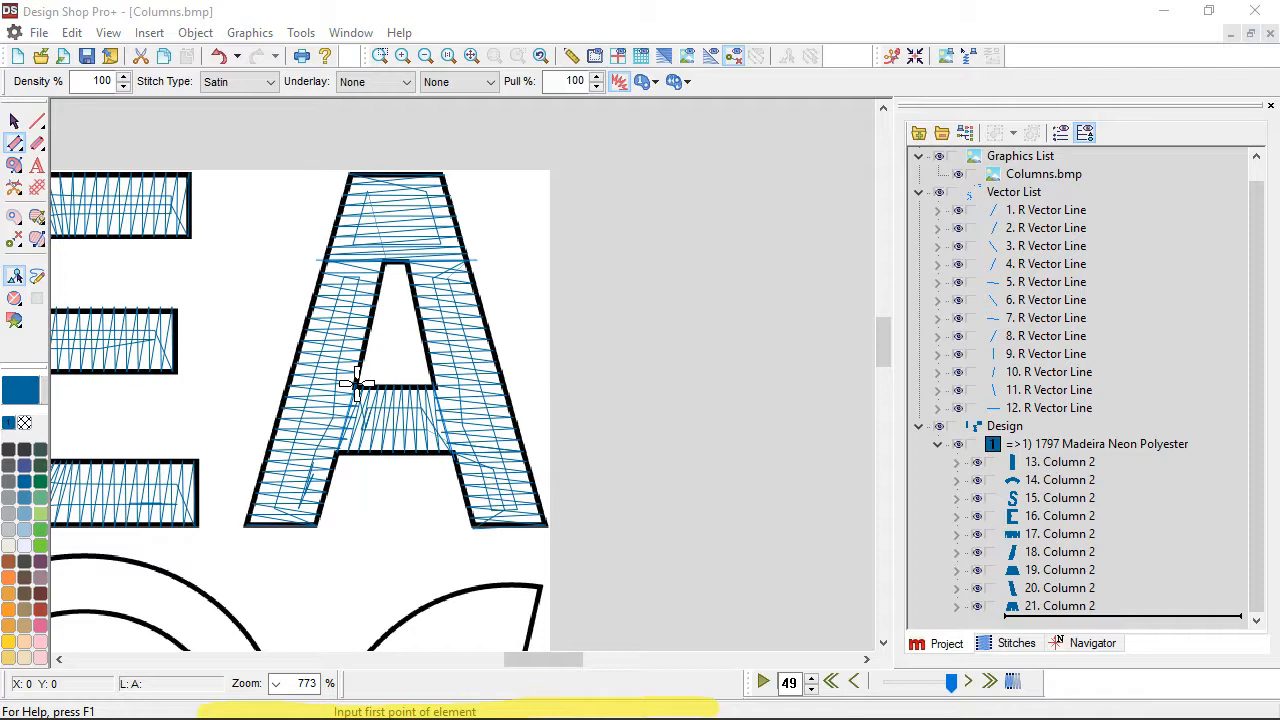
pyautogui.moveTo(357, 380); pyautogui.dragTo(356, 118)
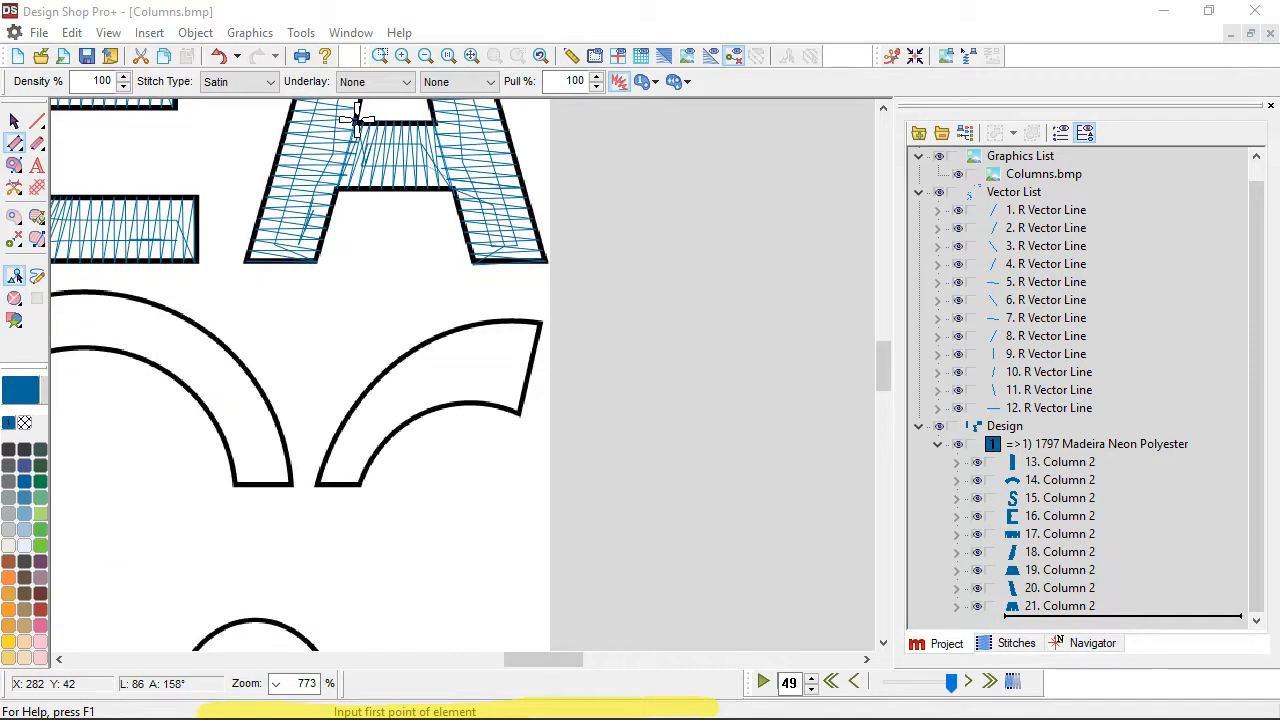
pyautogui.scroll(-1, 357, 120)
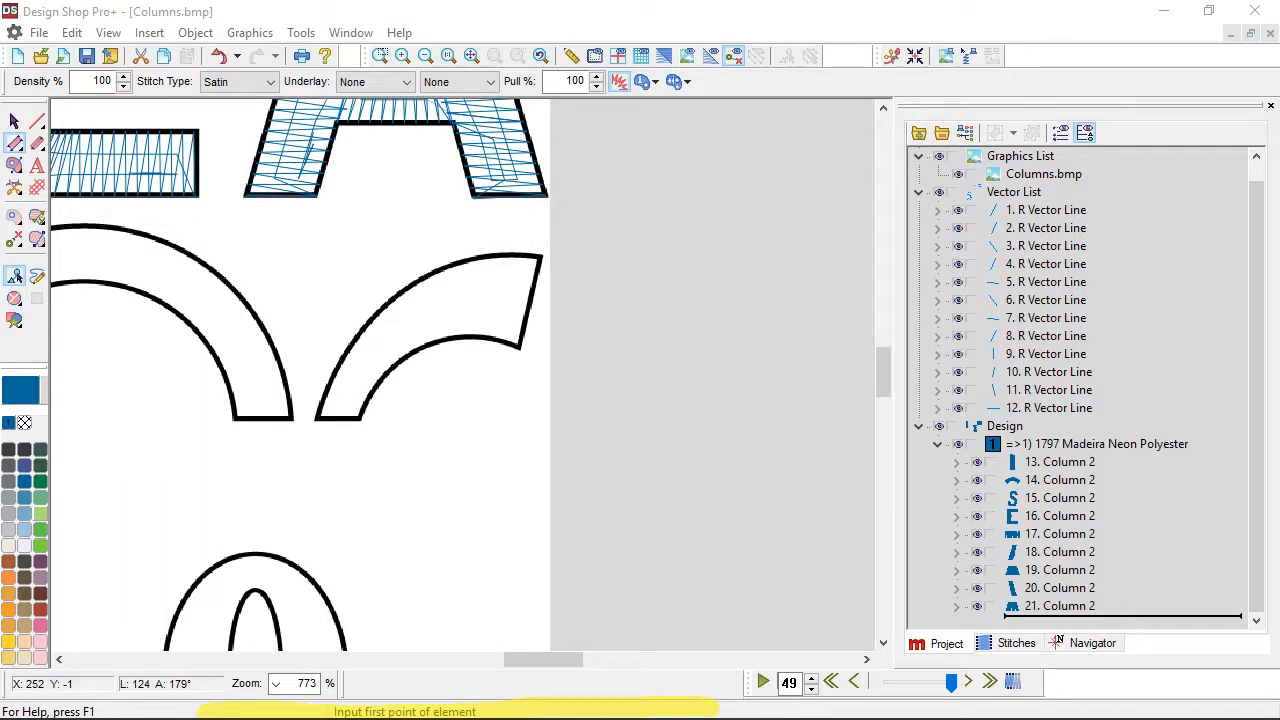
pyautogui.click(361, 415)
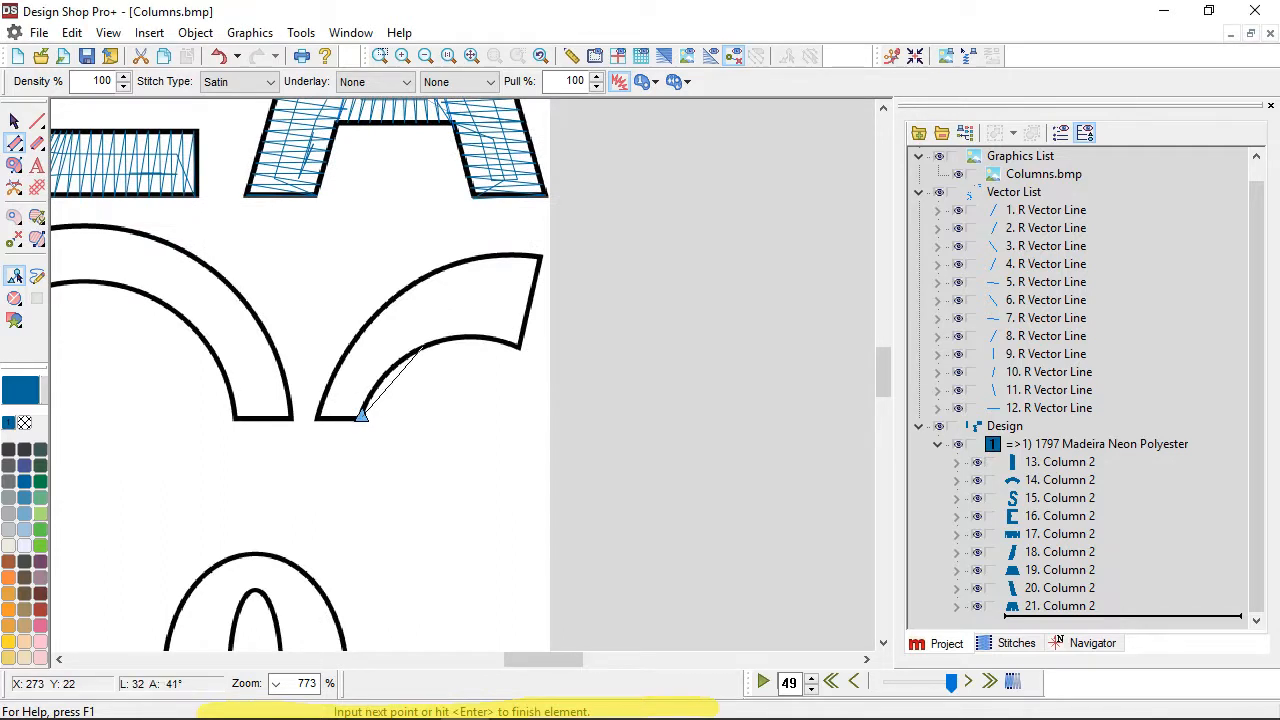
pyautogui.rightClick(428, 345)
pyautogui.click(517, 347)
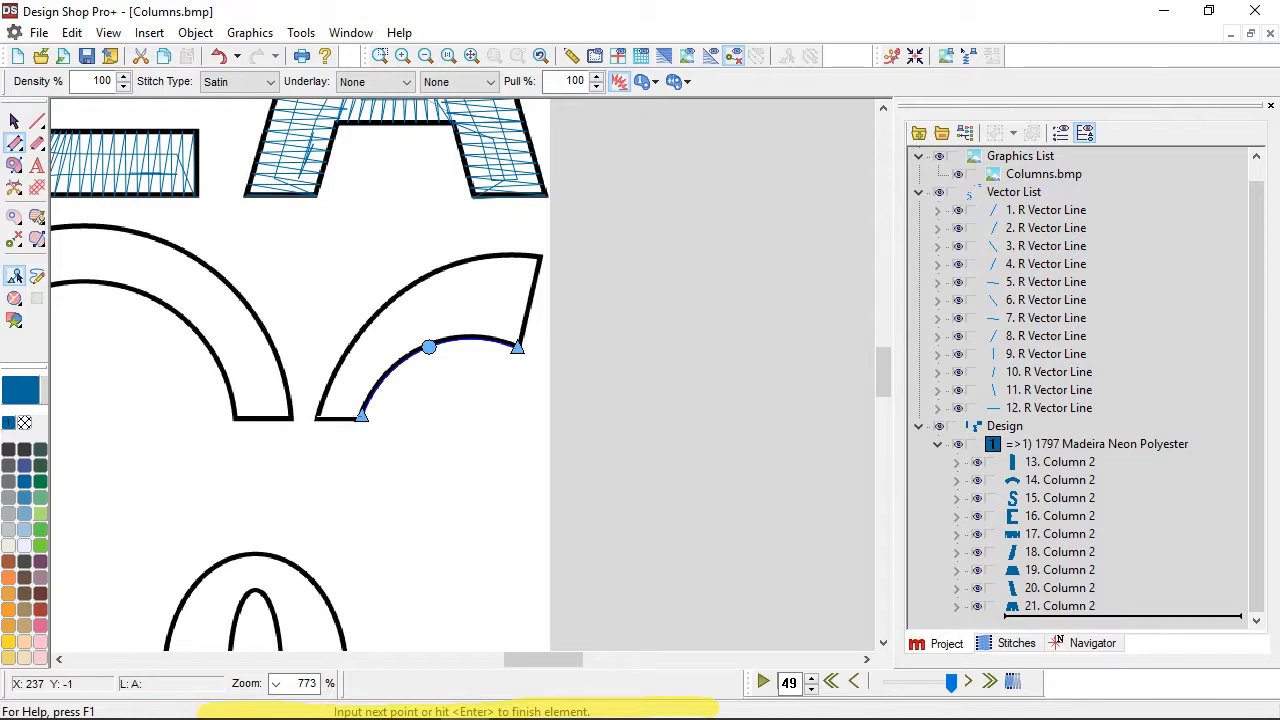
# Step: Trace the flared arc's upper edge with two curve points, finish the column and add a direction line across its middle
pyautogui.click(316, 416)
pyautogui.rightClick(359, 330)
pyautogui.rightClick(469, 257)
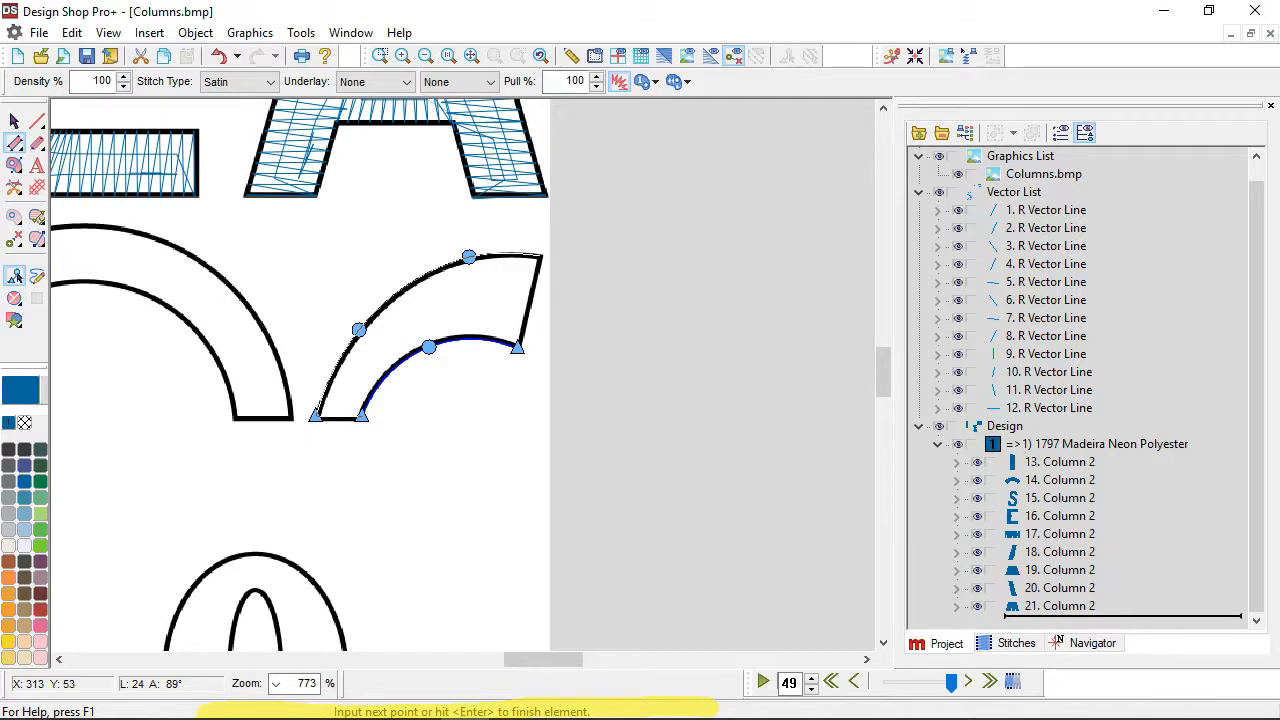
pyautogui.click(540, 254)
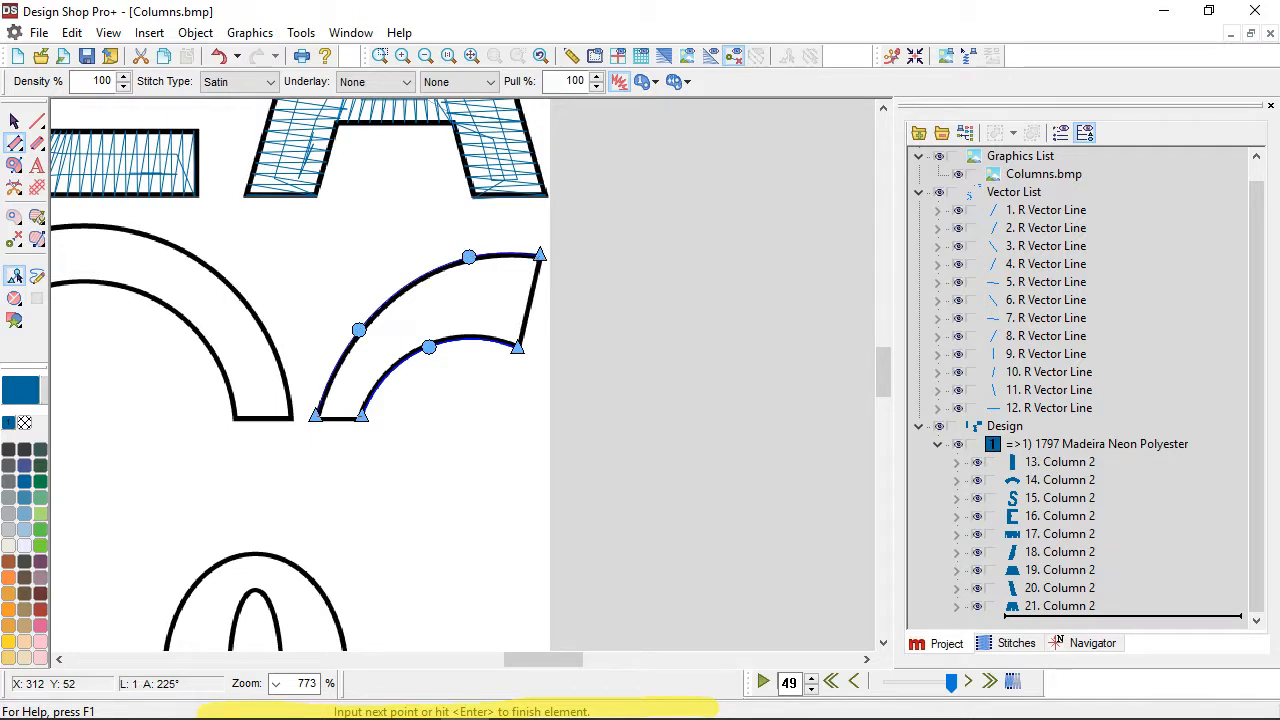
pyautogui.press('Return')
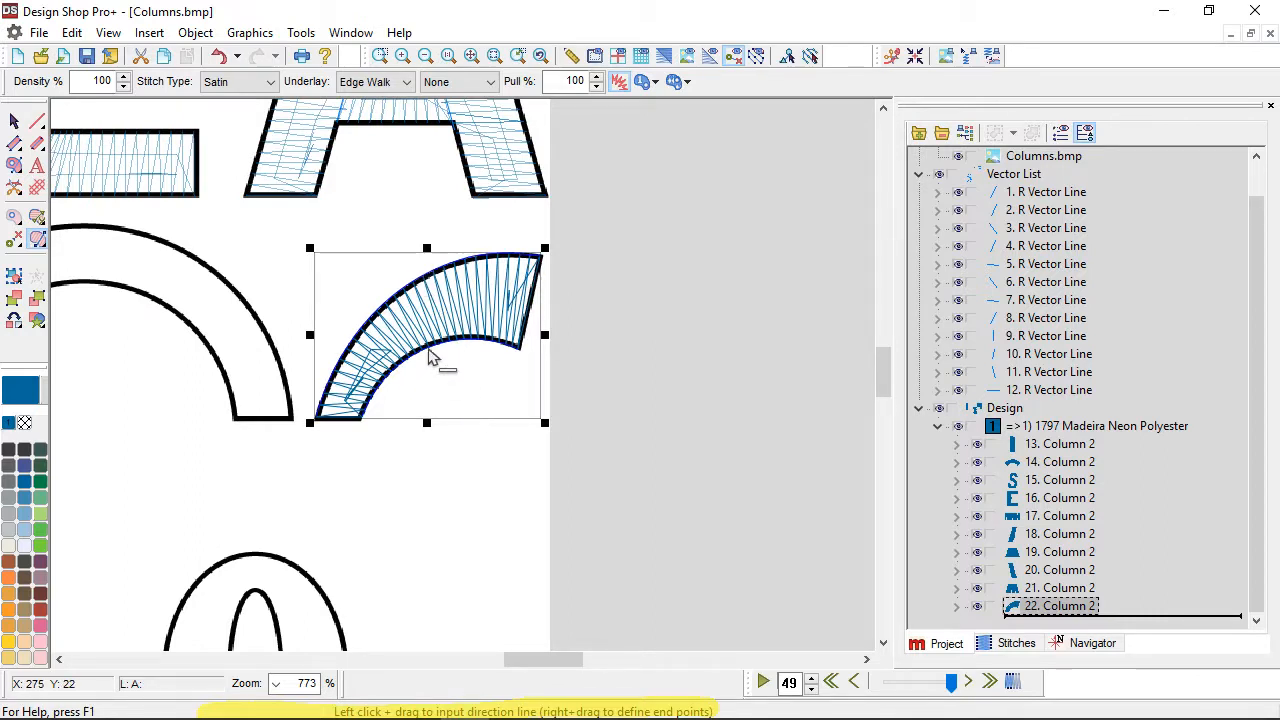
pyautogui.moveTo(401, 289); pyautogui.dragTo(428, 350)
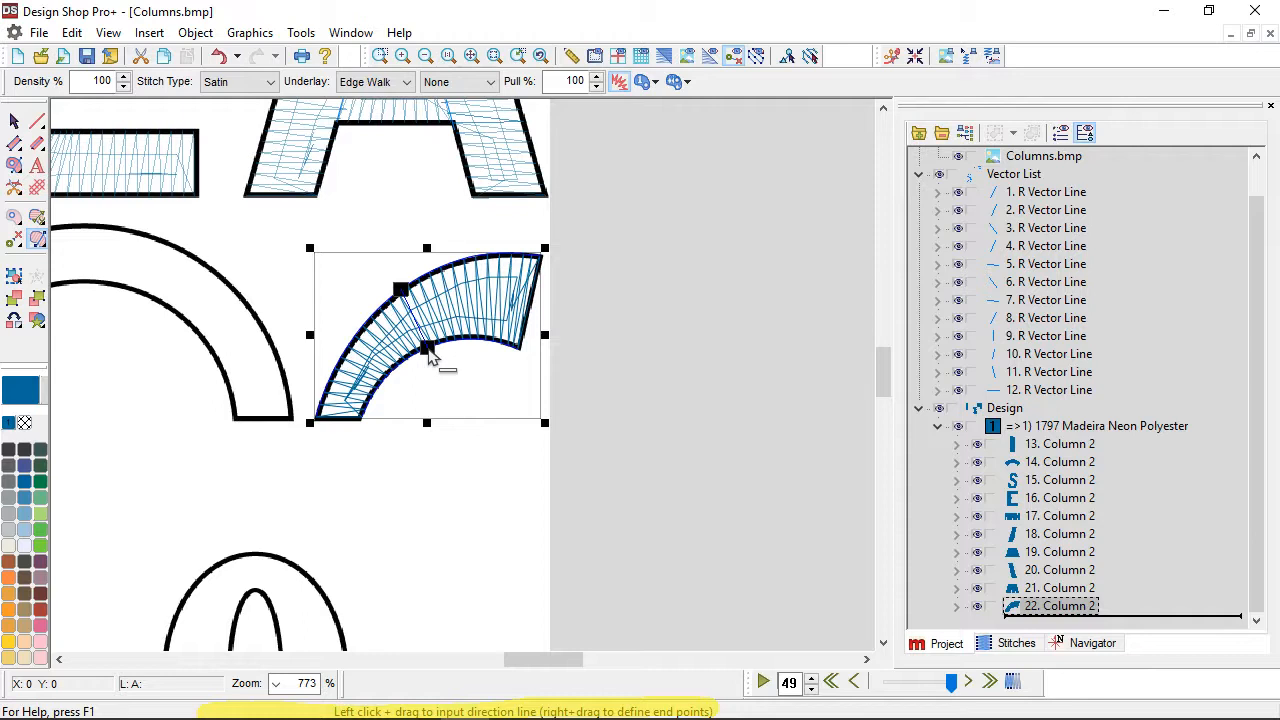
pyautogui.press('Return')
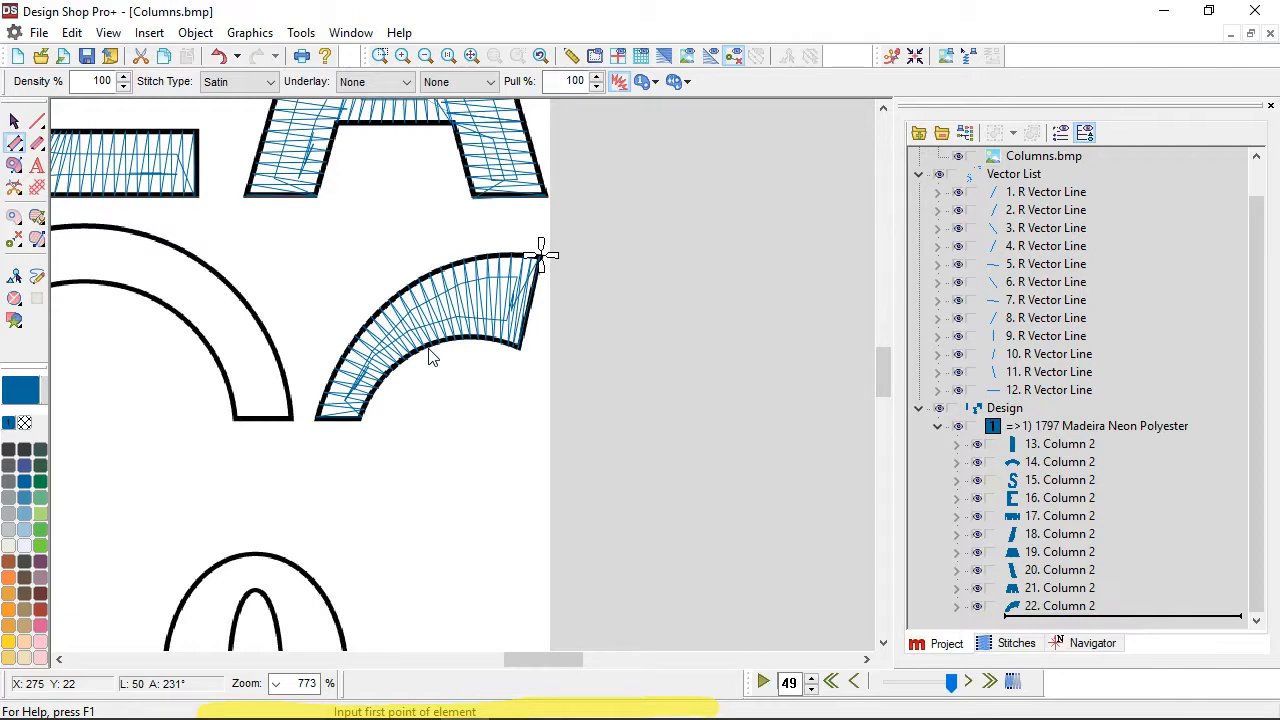
pyautogui.scroll(-1, 423, 390)
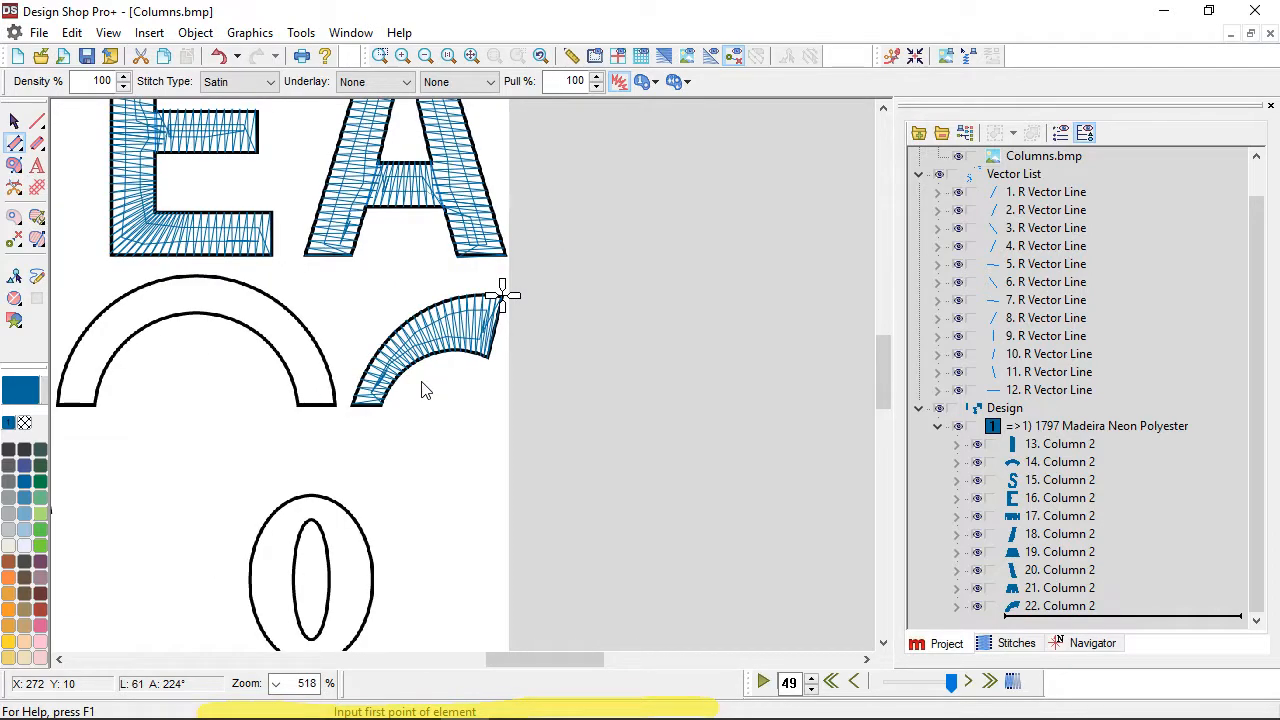
pyautogui.scroll(-2, 423, 390)
pyautogui.scroll(-1, 423, 390)
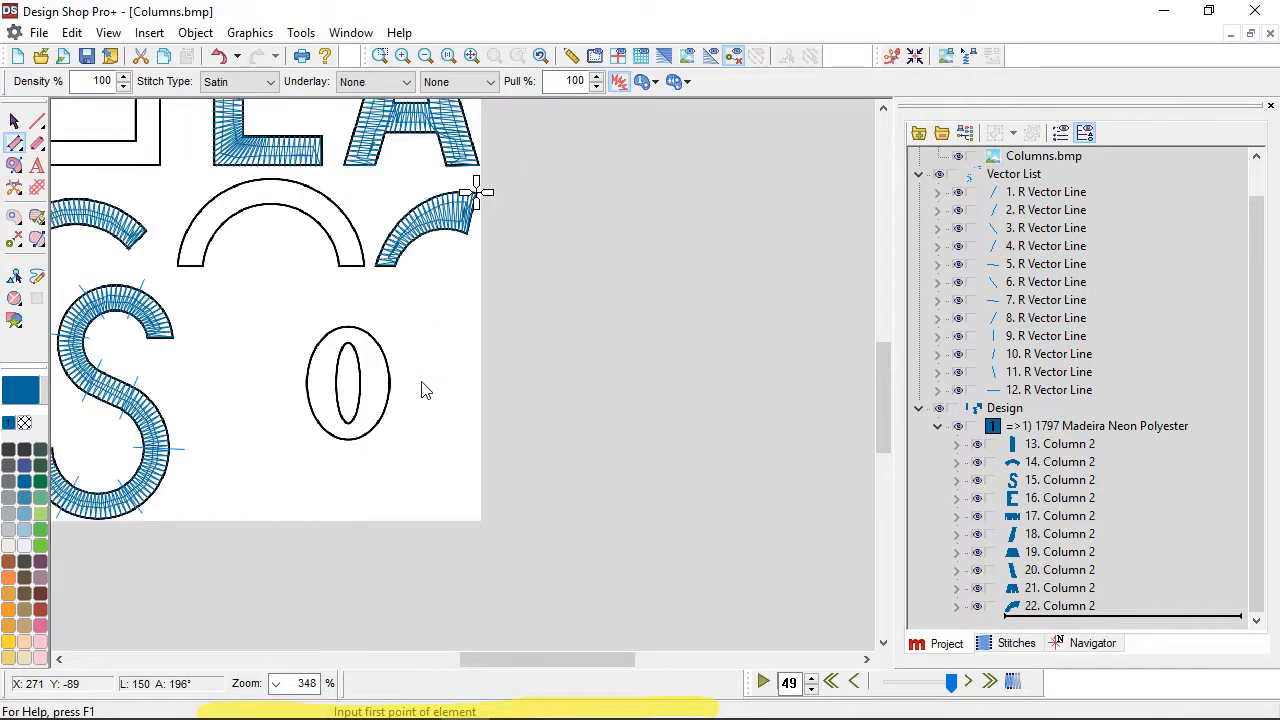
pyautogui.click(16, 144)
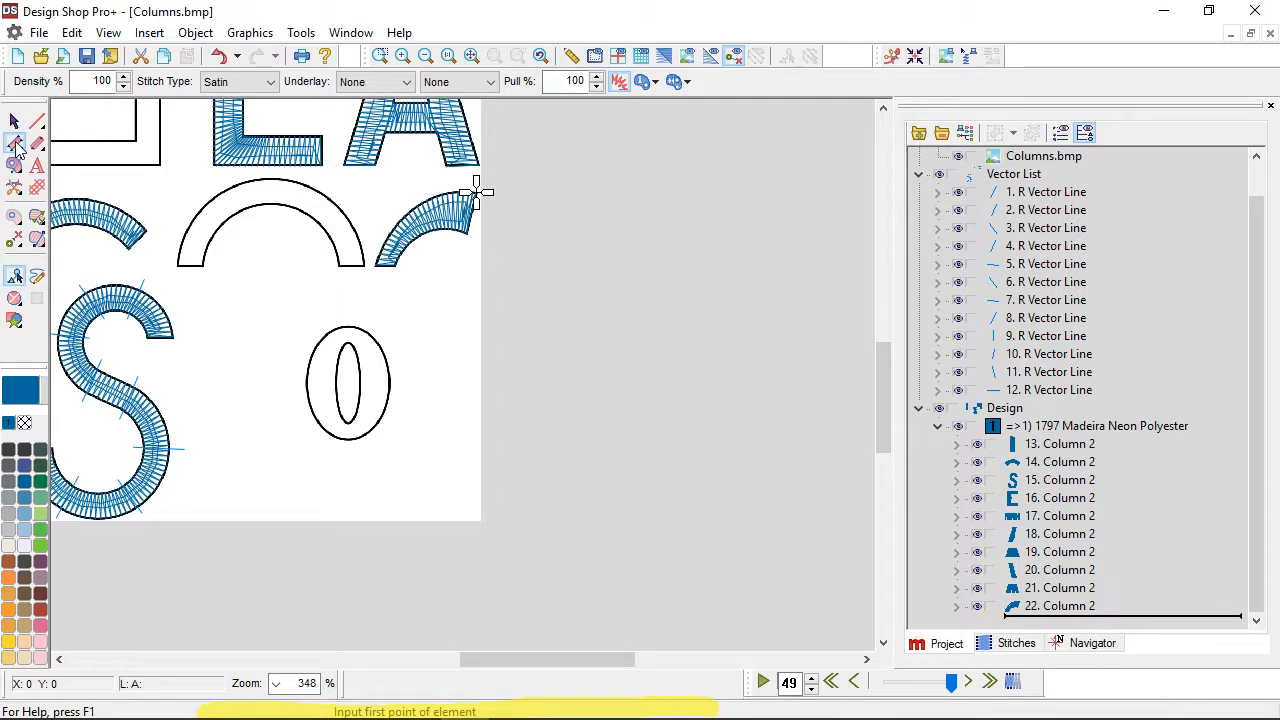
pyautogui.scroll(2, 345, 413)
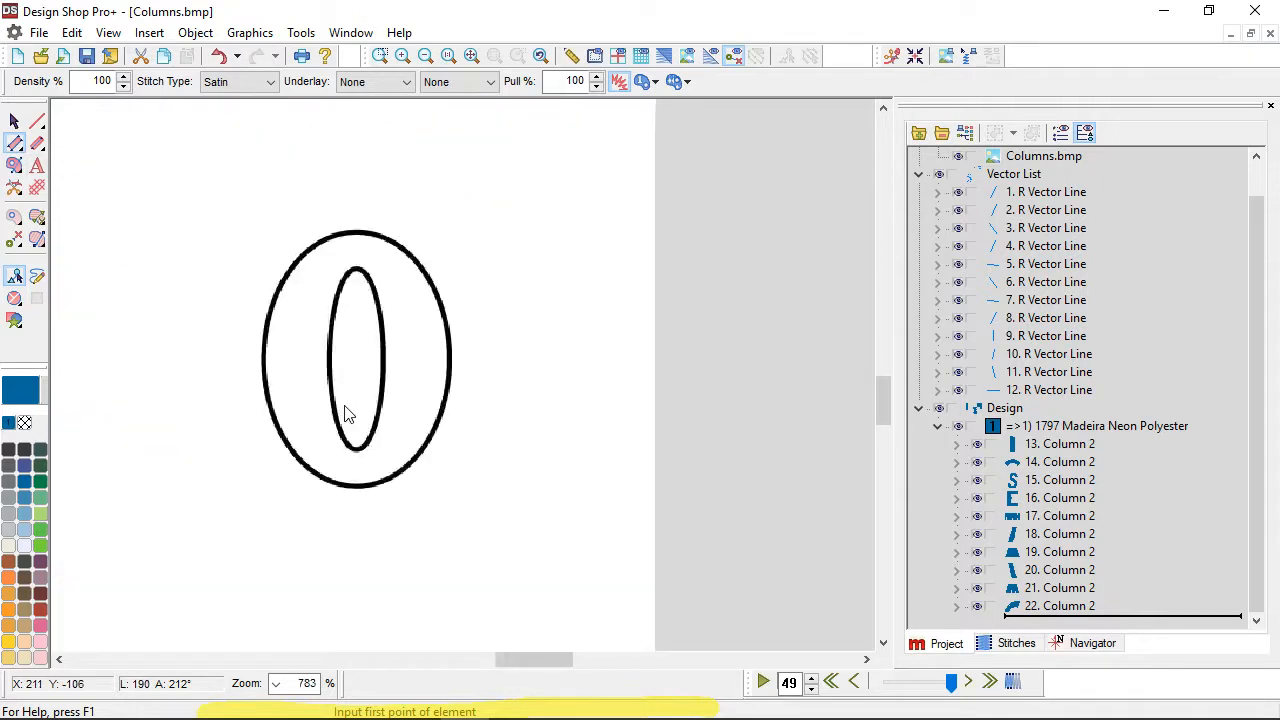
pyautogui.scroll(1, 345, 413)
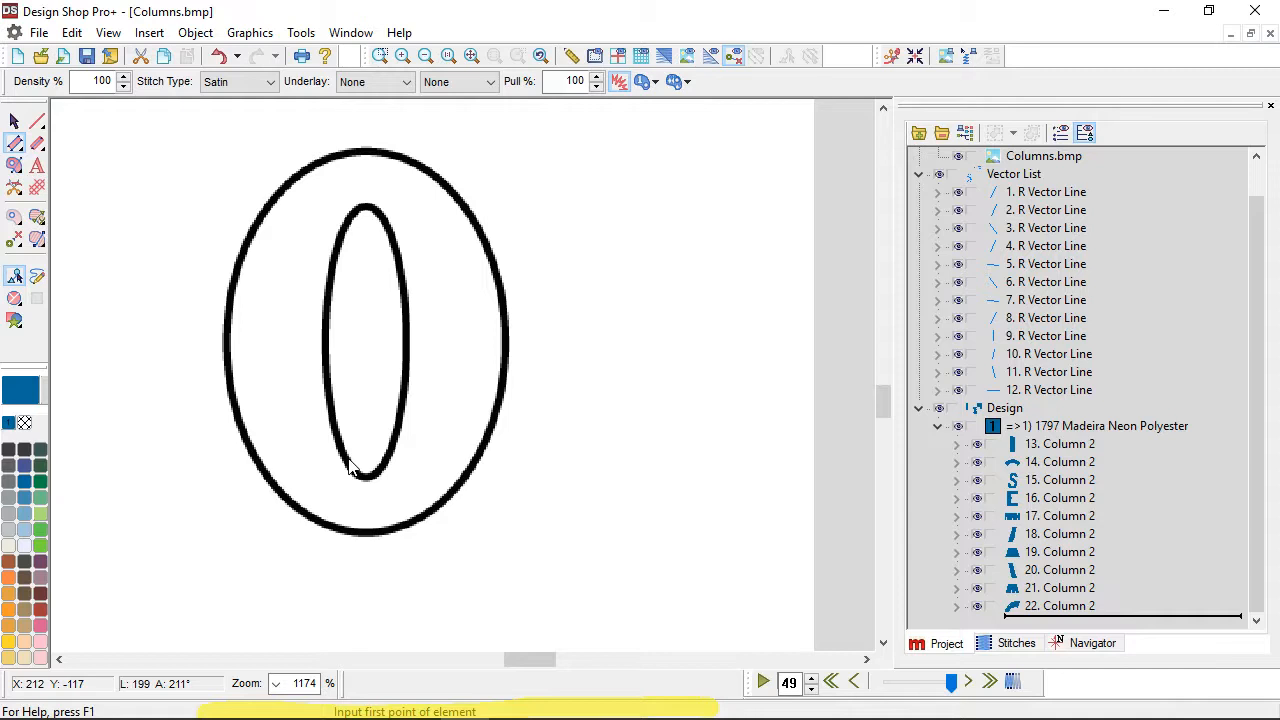
pyautogui.scroll(1, 350, 468)
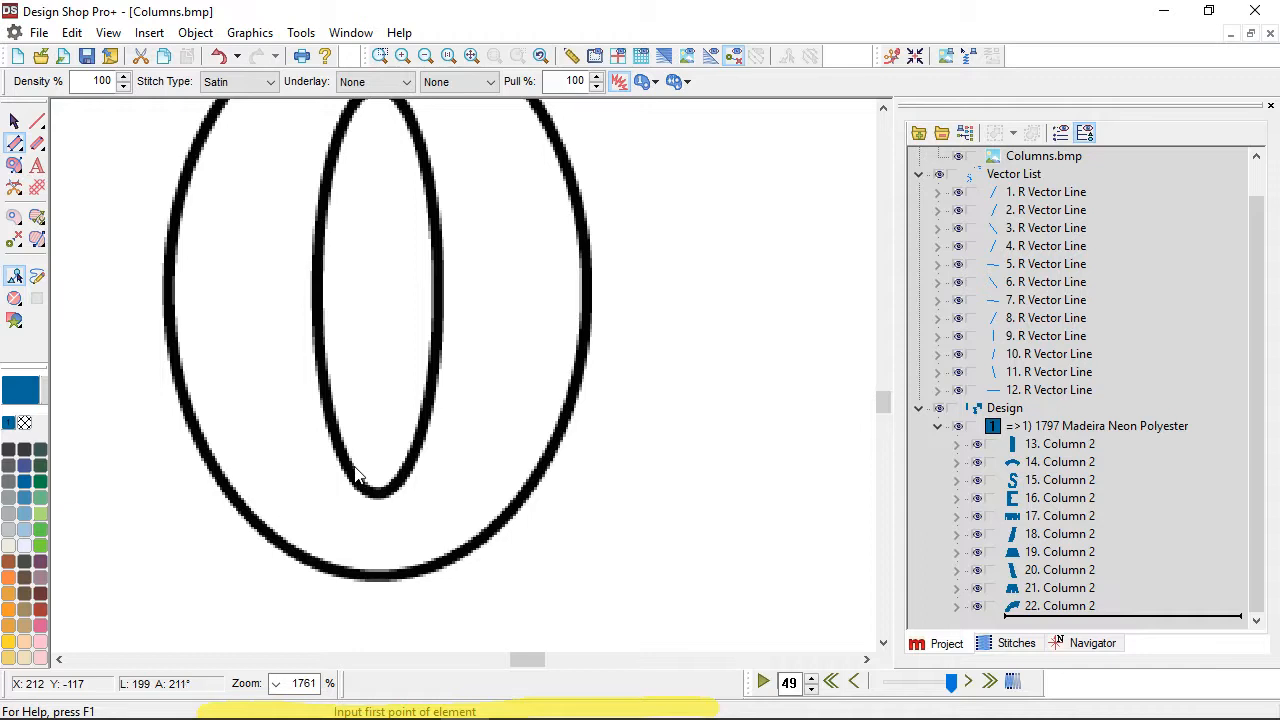
pyautogui.click(354, 466)
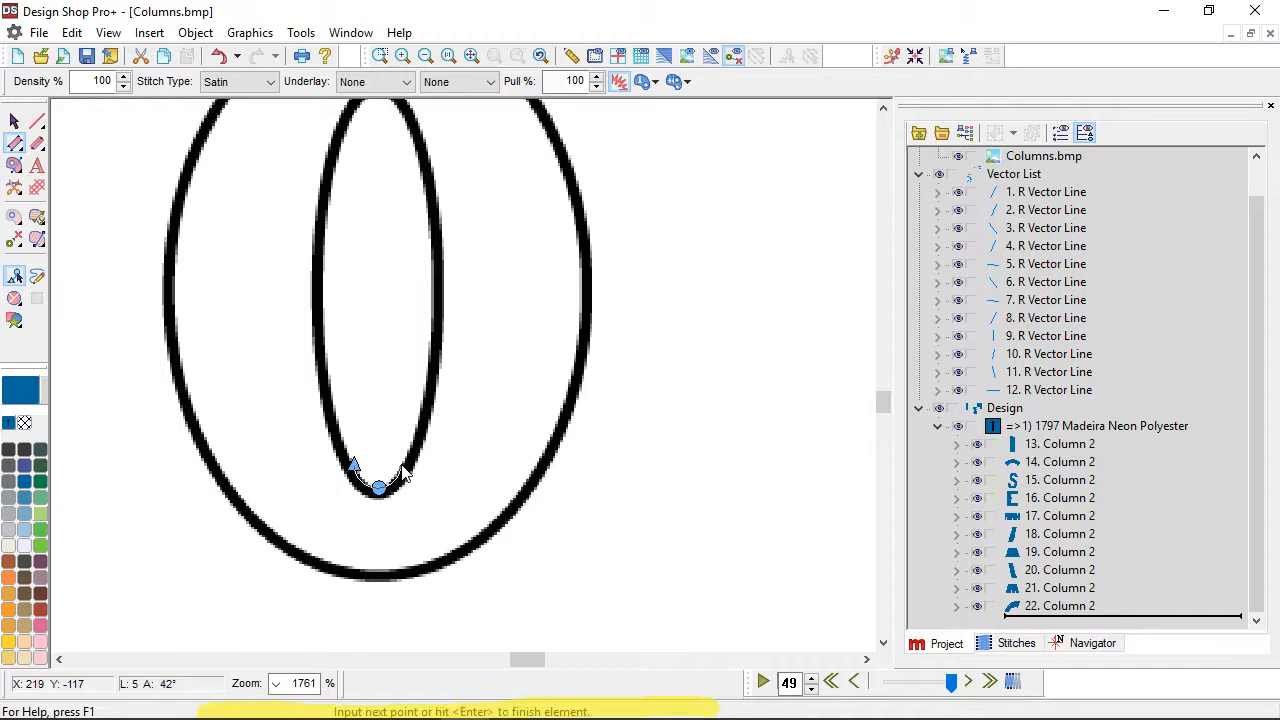
pyautogui.click(401, 464)
pyautogui.click(426, 375)
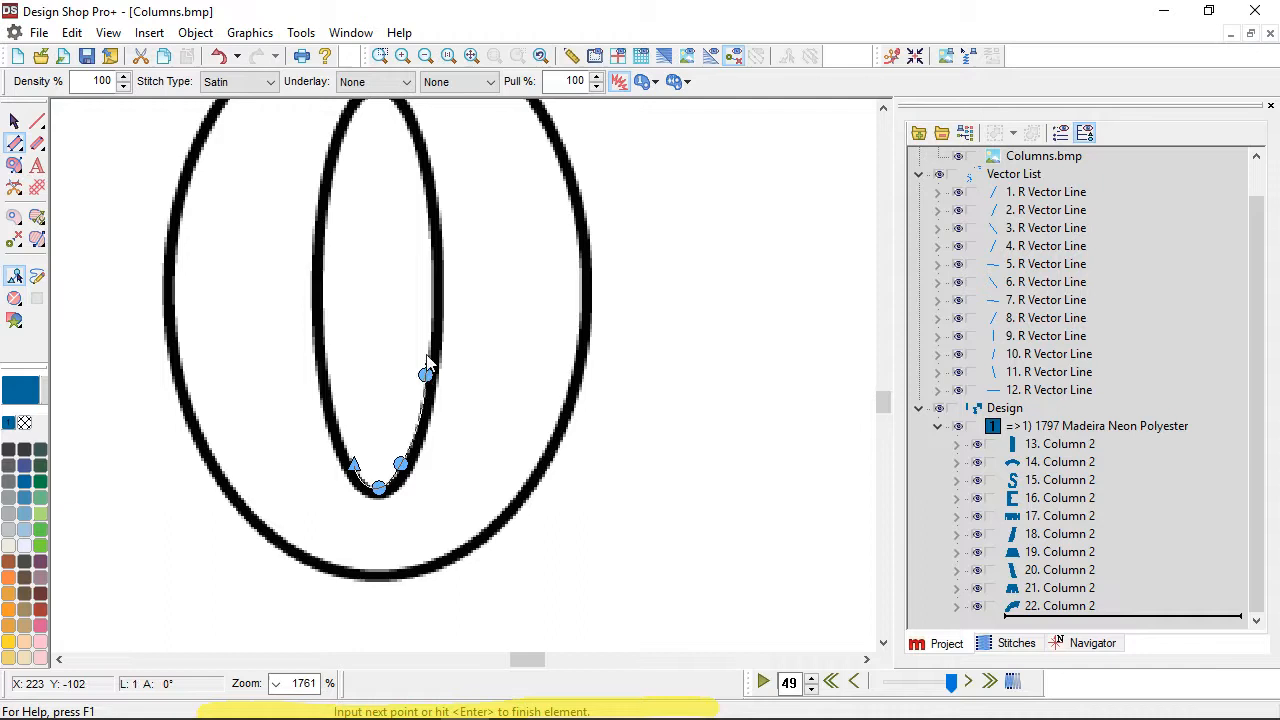
pyautogui.click(434, 258)
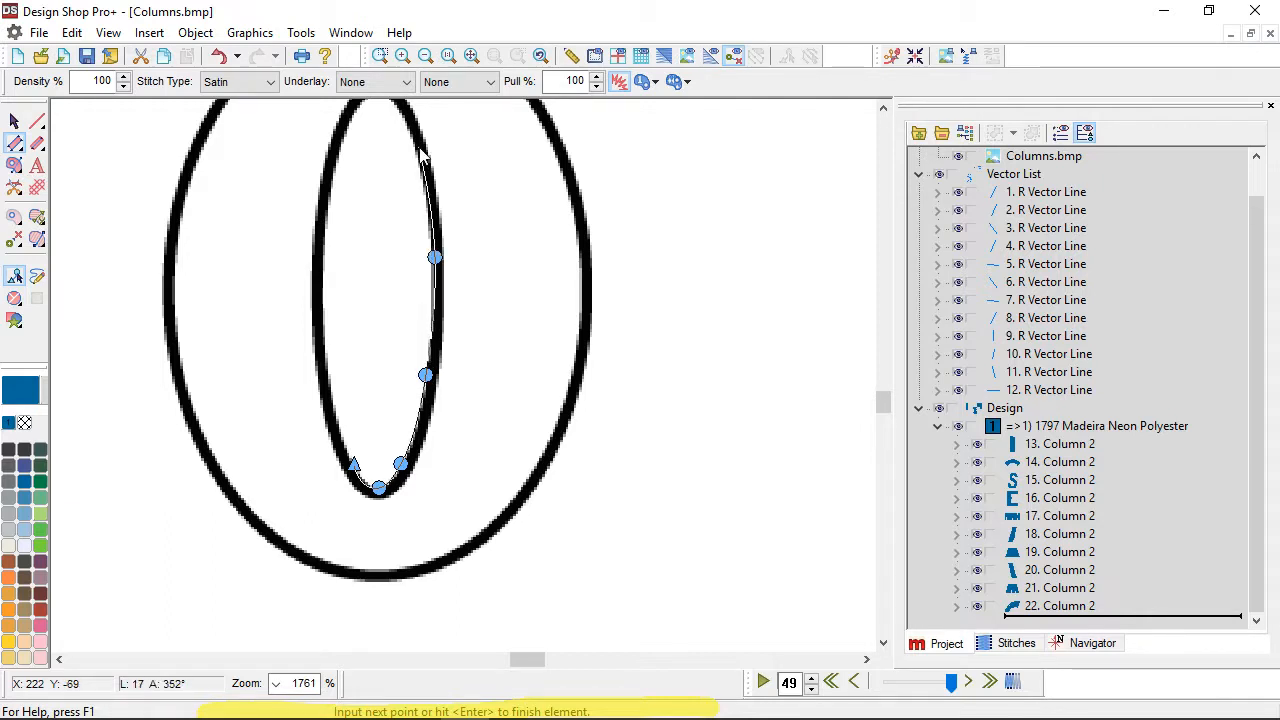
pyautogui.click(411, 133)
pyautogui.scroll(2, 408, 130)
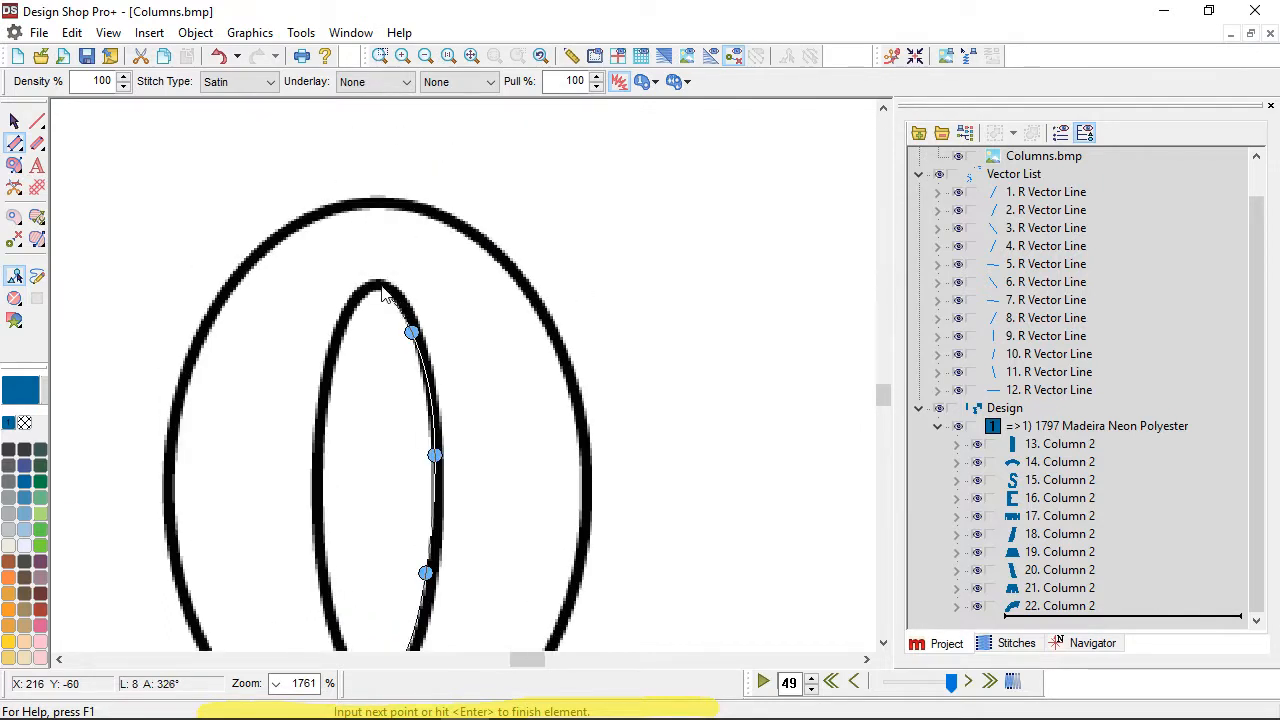
pyautogui.press('Escape')
pyautogui.scroll(-2, 457, 317)
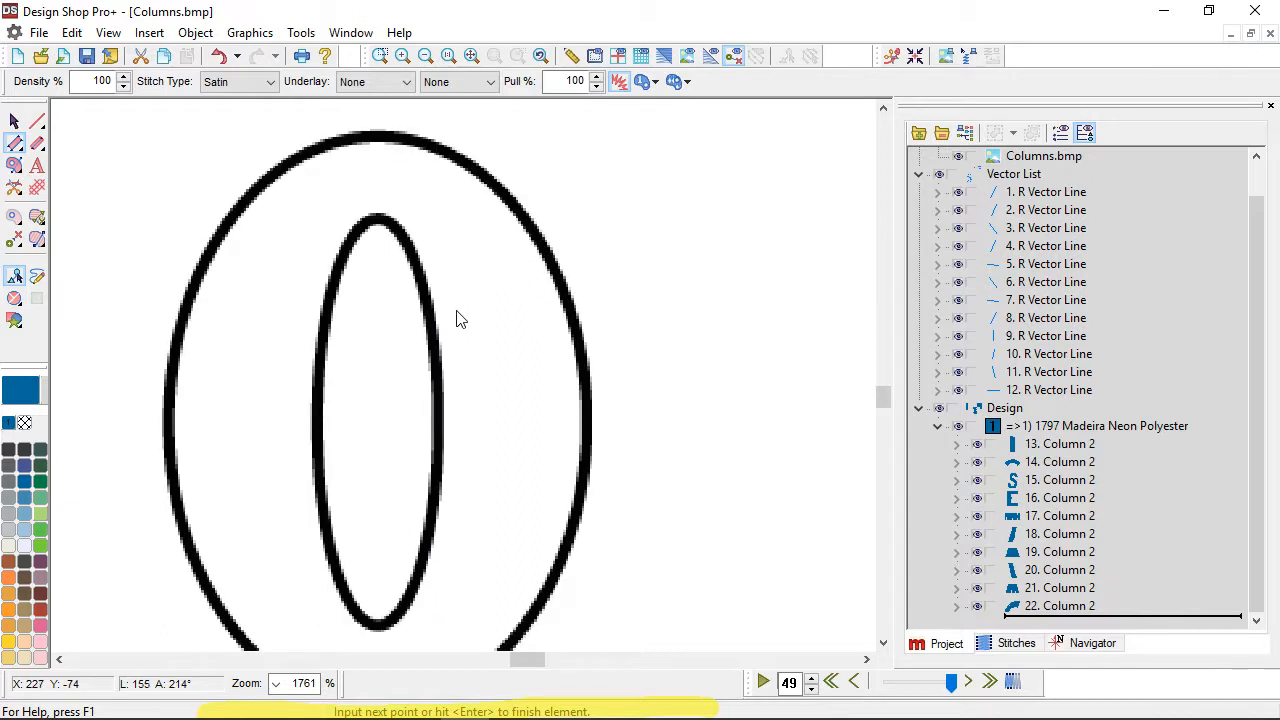
# Step: Draw two diagonal vector guide lines across the 0's upper right and upper left, from inside the inner oval past the outer oval
pyautogui.click(38, 121)
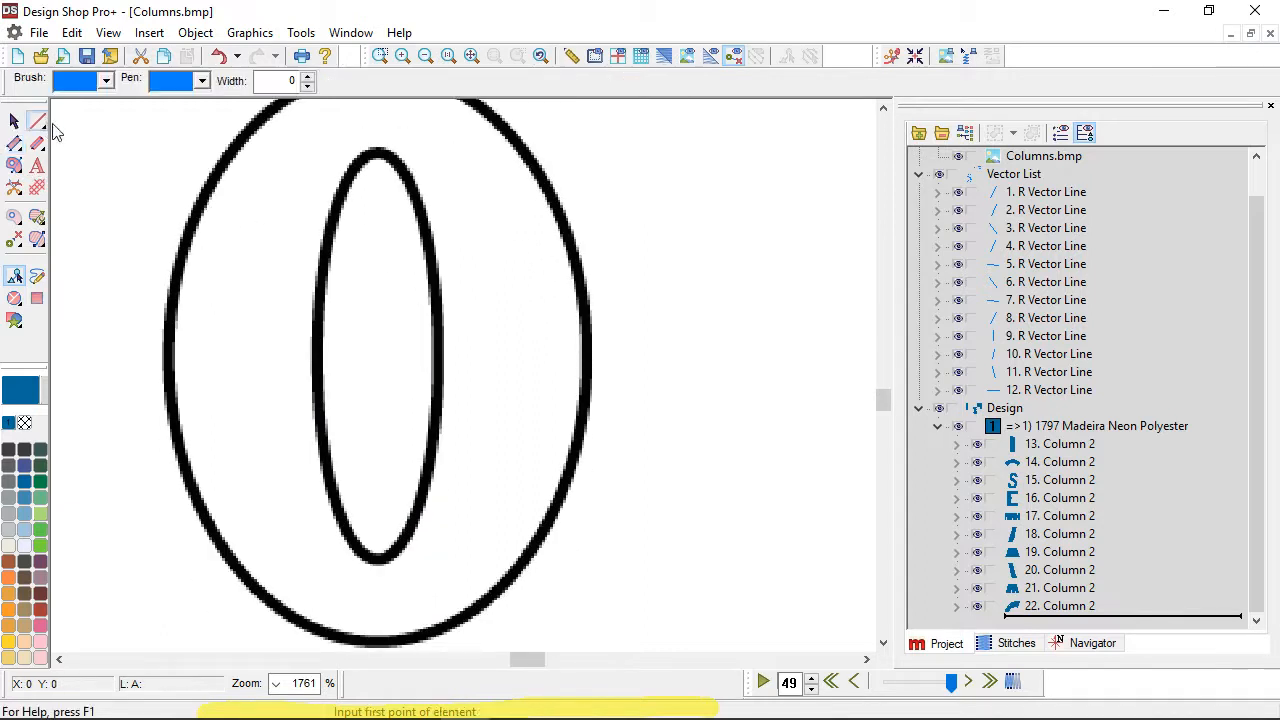
pyautogui.scroll(2, 474, 282)
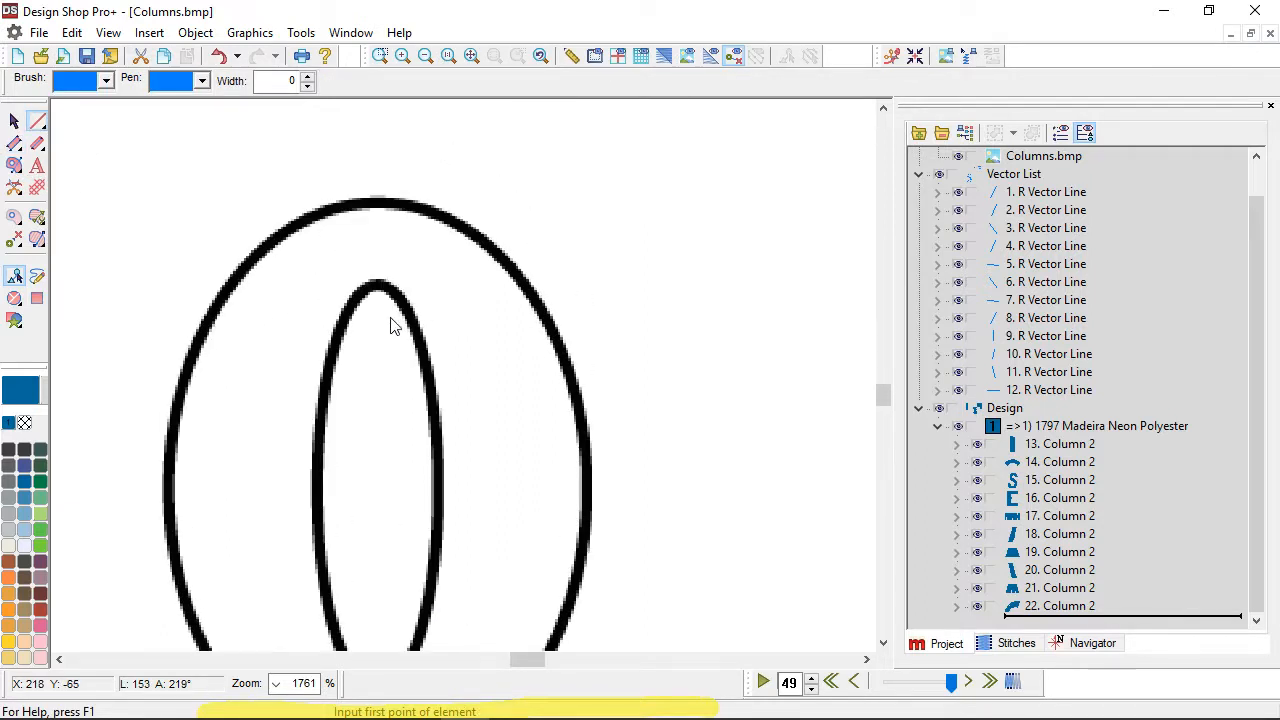
pyautogui.click(391, 309)
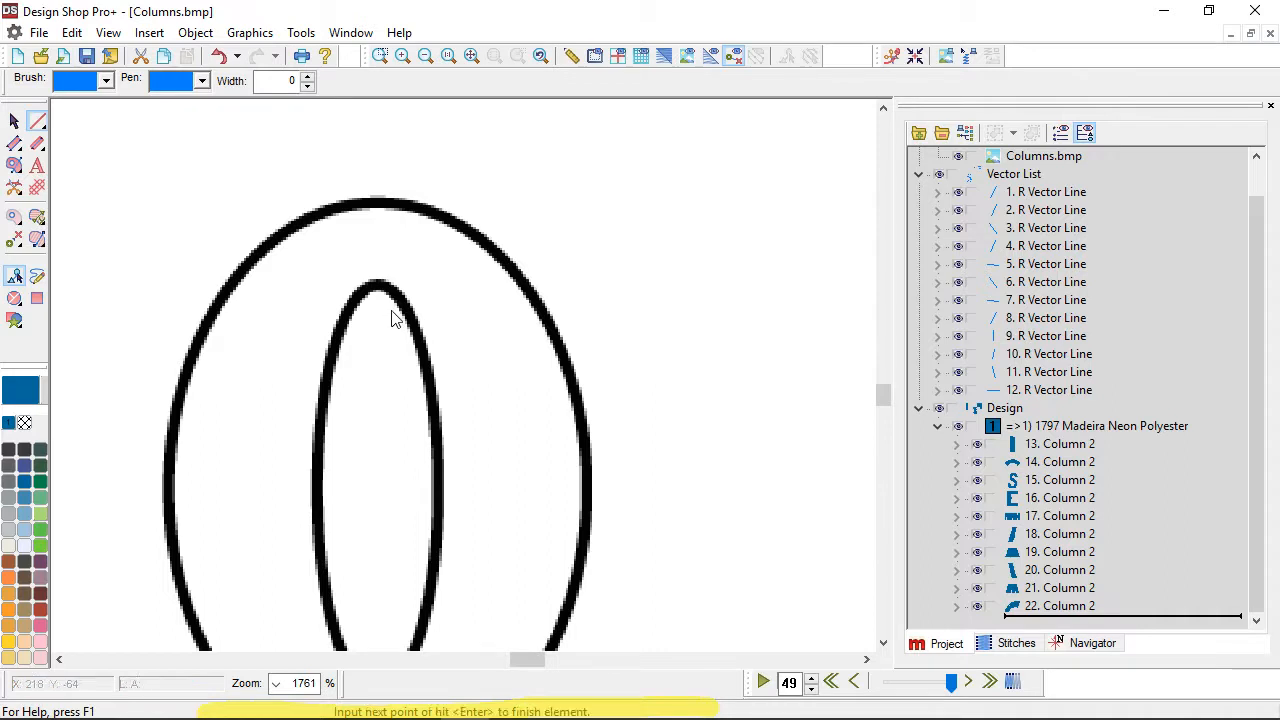
pyautogui.click(562, 190)
pyautogui.press('Return')
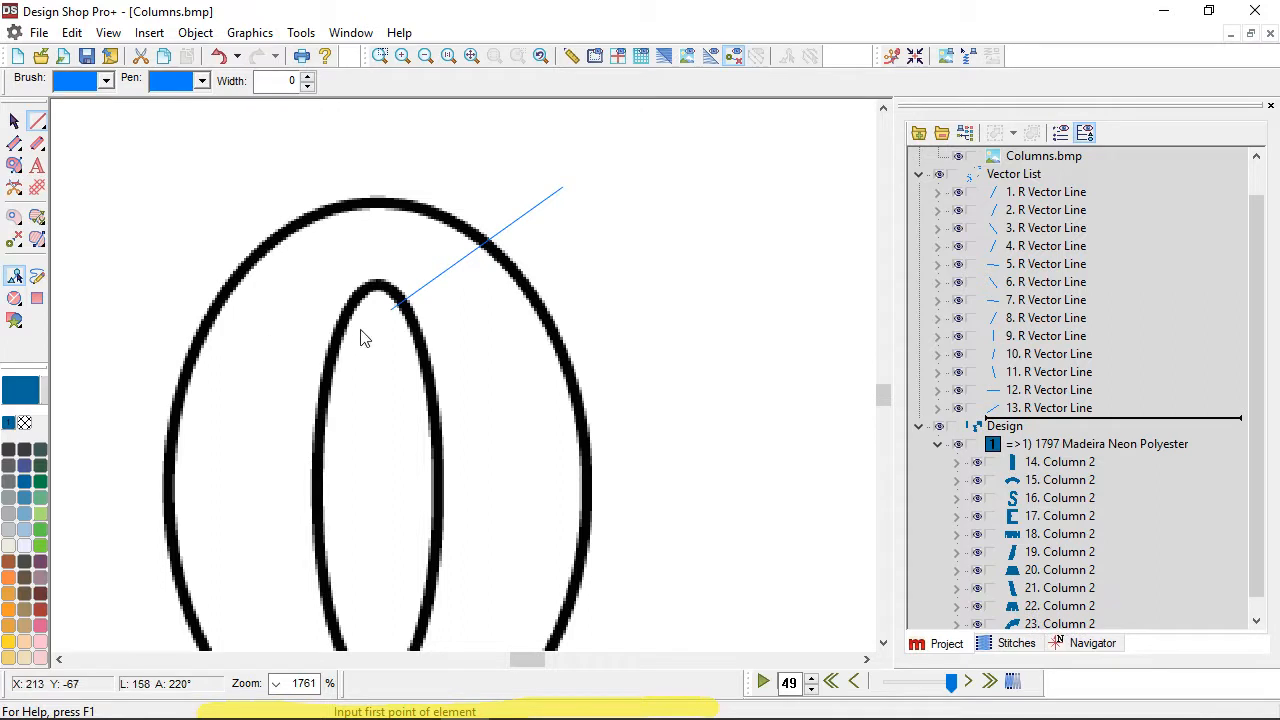
pyautogui.click(363, 304)
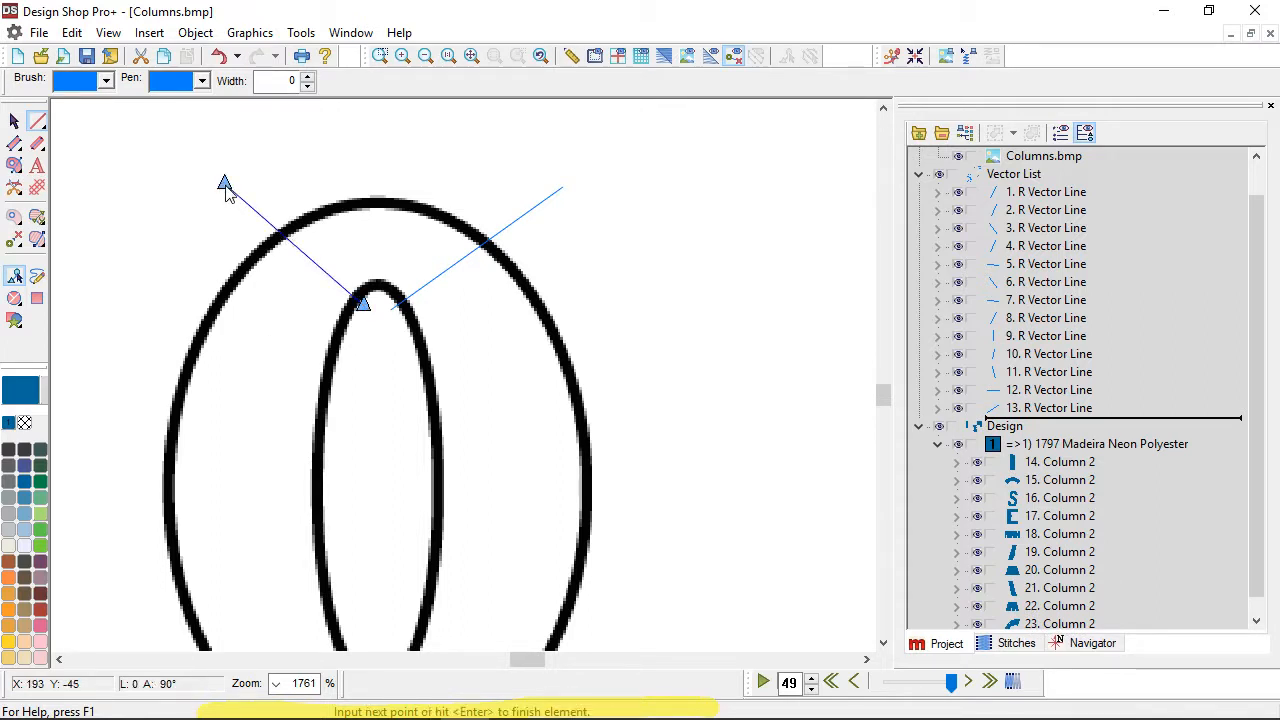
pyautogui.press('Return')
# Step: Draw two diagonal vector guide lines across the 0's lower left and lower right, from inside the inner oval past the outer oval
pyautogui.scroll(-2, 403, 320)
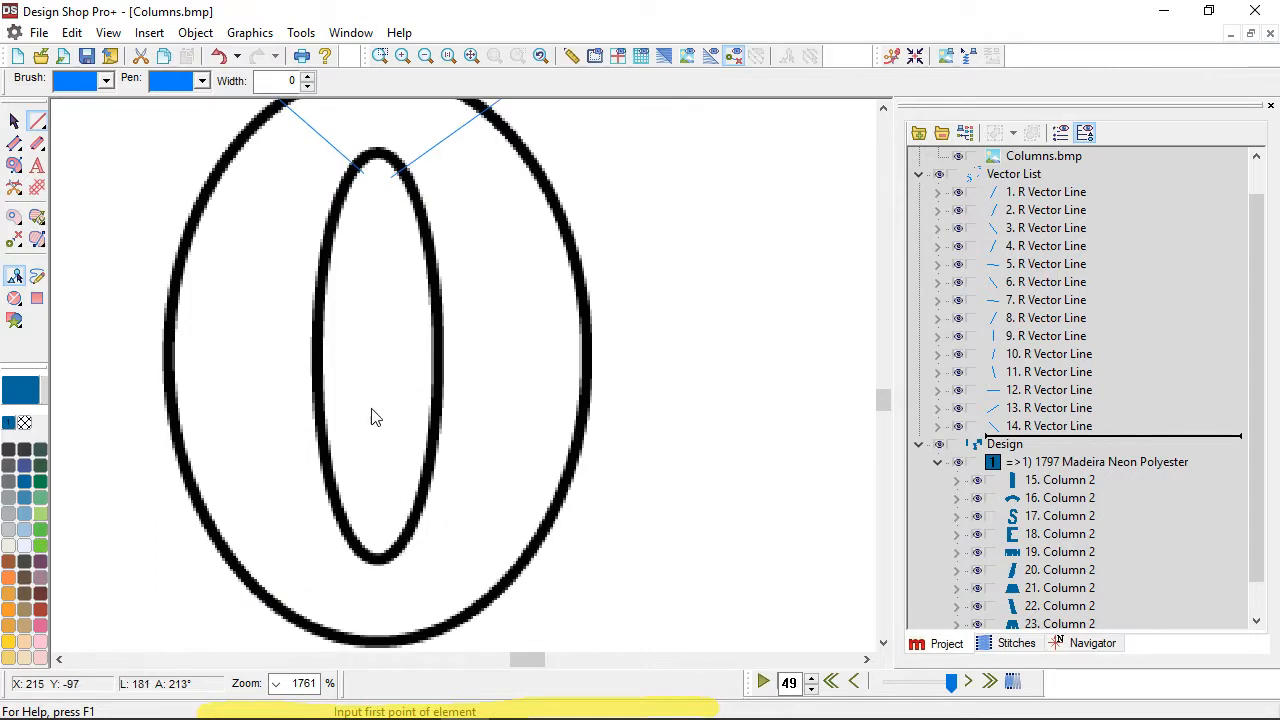
pyautogui.click(362, 536)
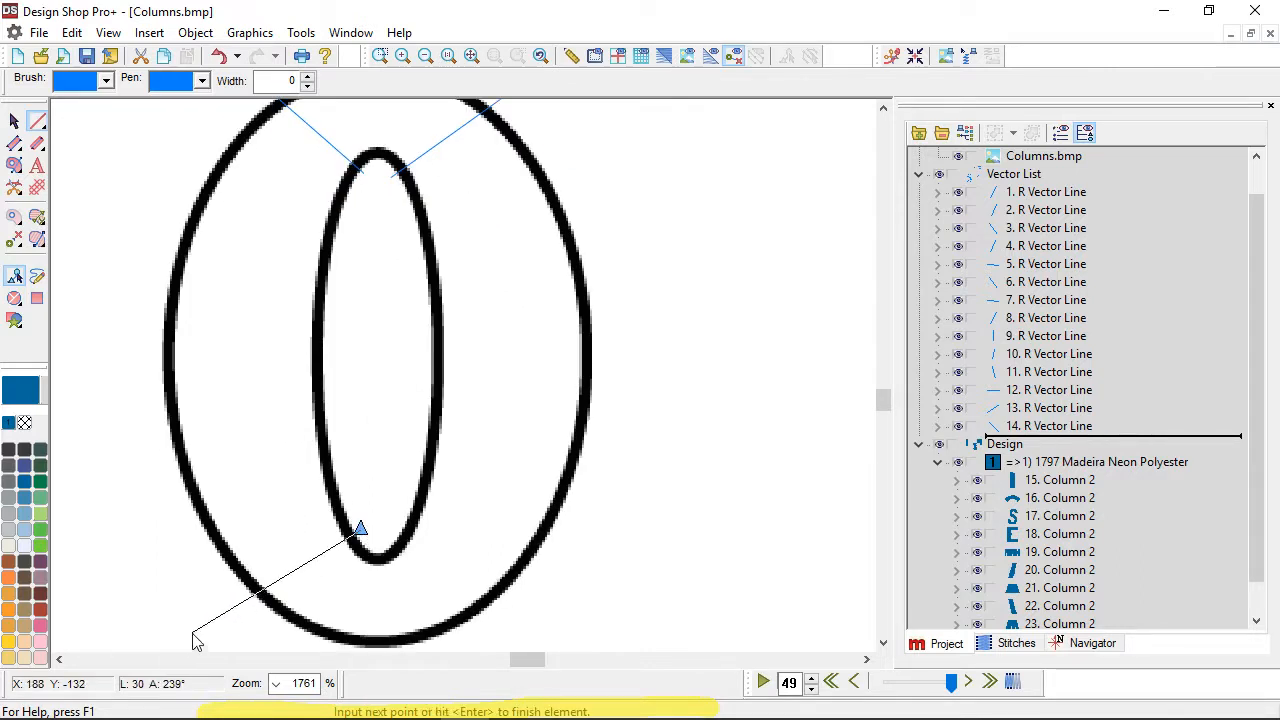
pyautogui.click(193, 632)
pyautogui.press('Return')
pyautogui.click(393, 528)
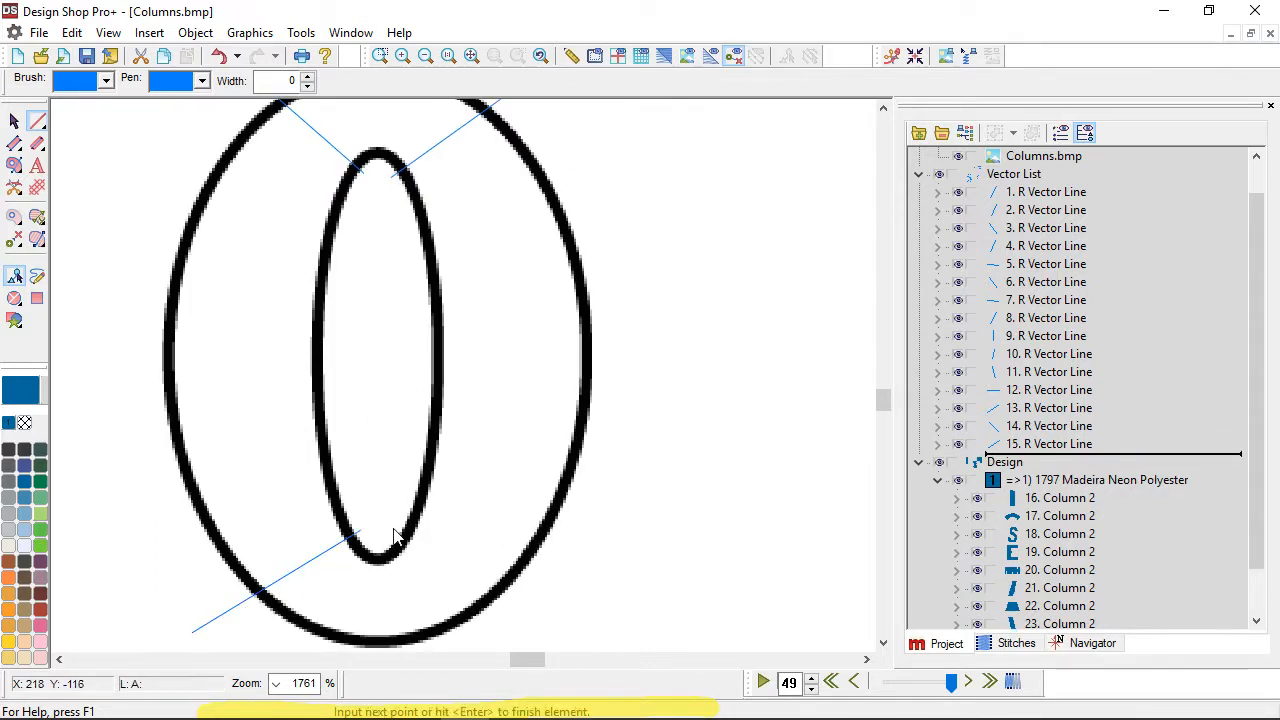
pyautogui.click(545, 623)
pyautogui.press('Return')
pyautogui.scroll(1, 476, 463)
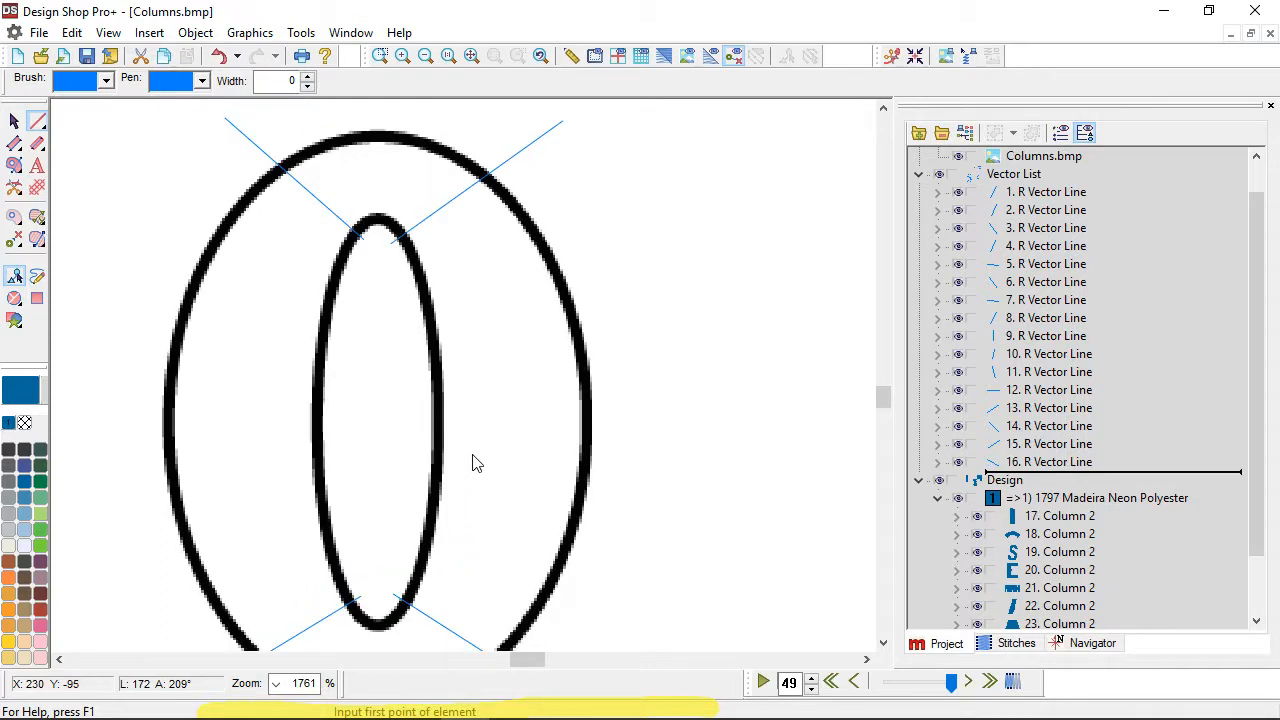
pyautogui.scroll(-1, 476, 463)
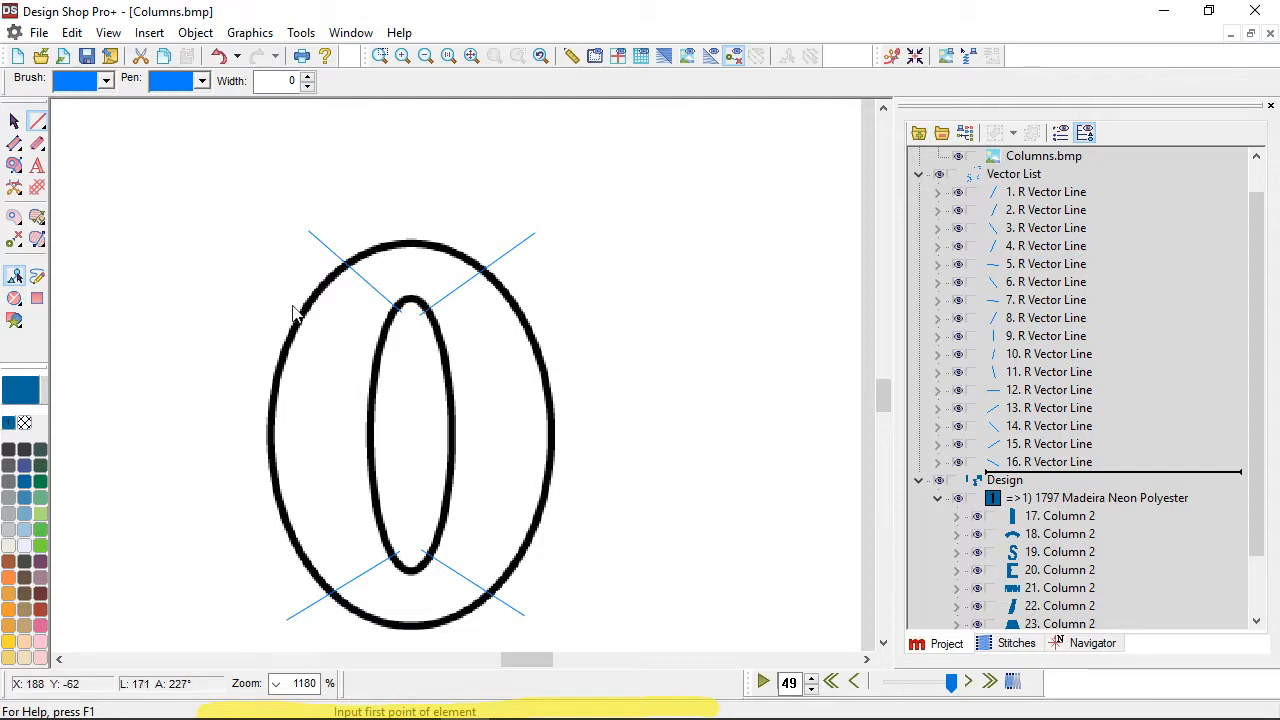
# Step: Adjust the endpoints of the 0's upper-left guide line so it runs at a slightly flatter angle across the ring
pyautogui.click(14, 121)
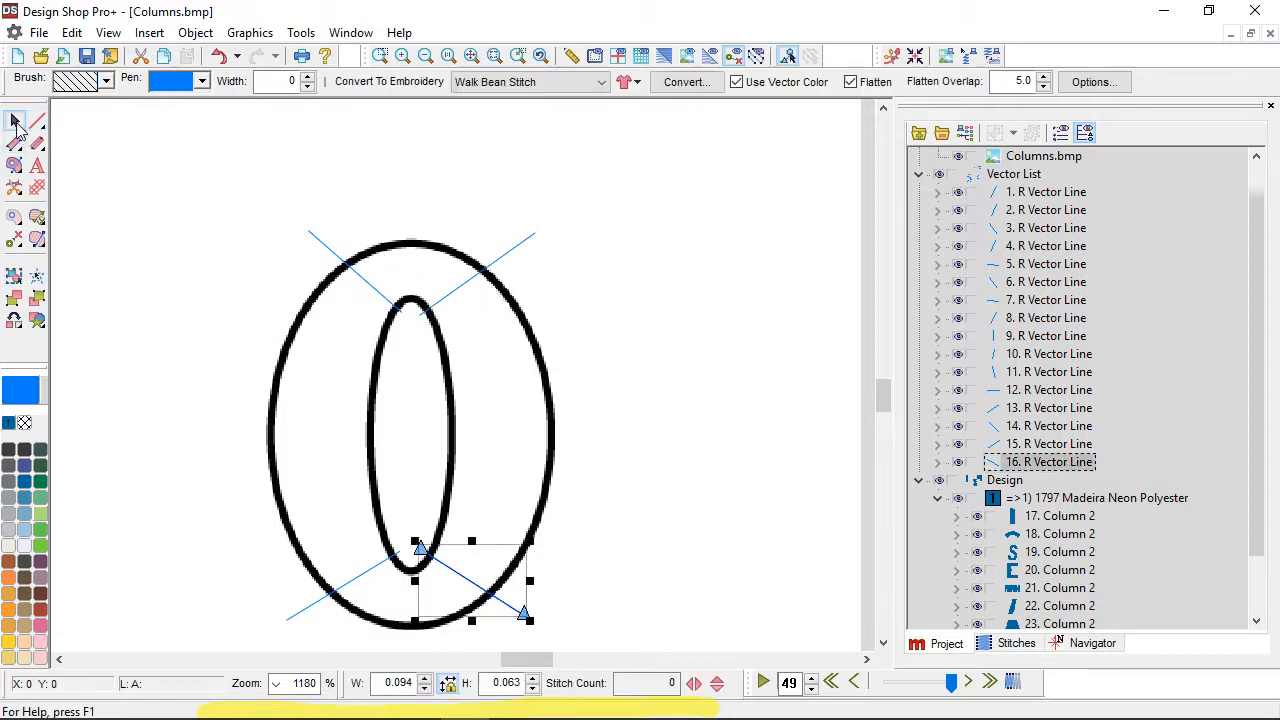
pyautogui.click(323, 249)
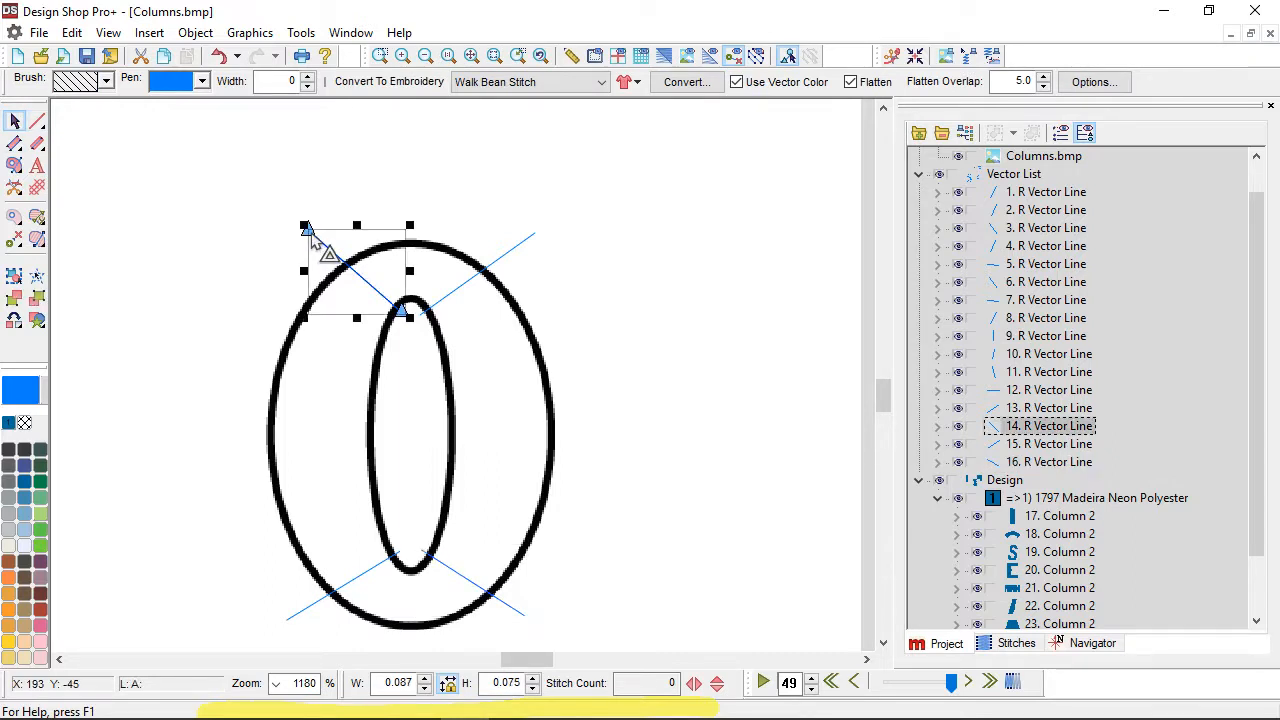
pyautogui.moveTo(309, 232); pyautogui.dragTo(297, 235)
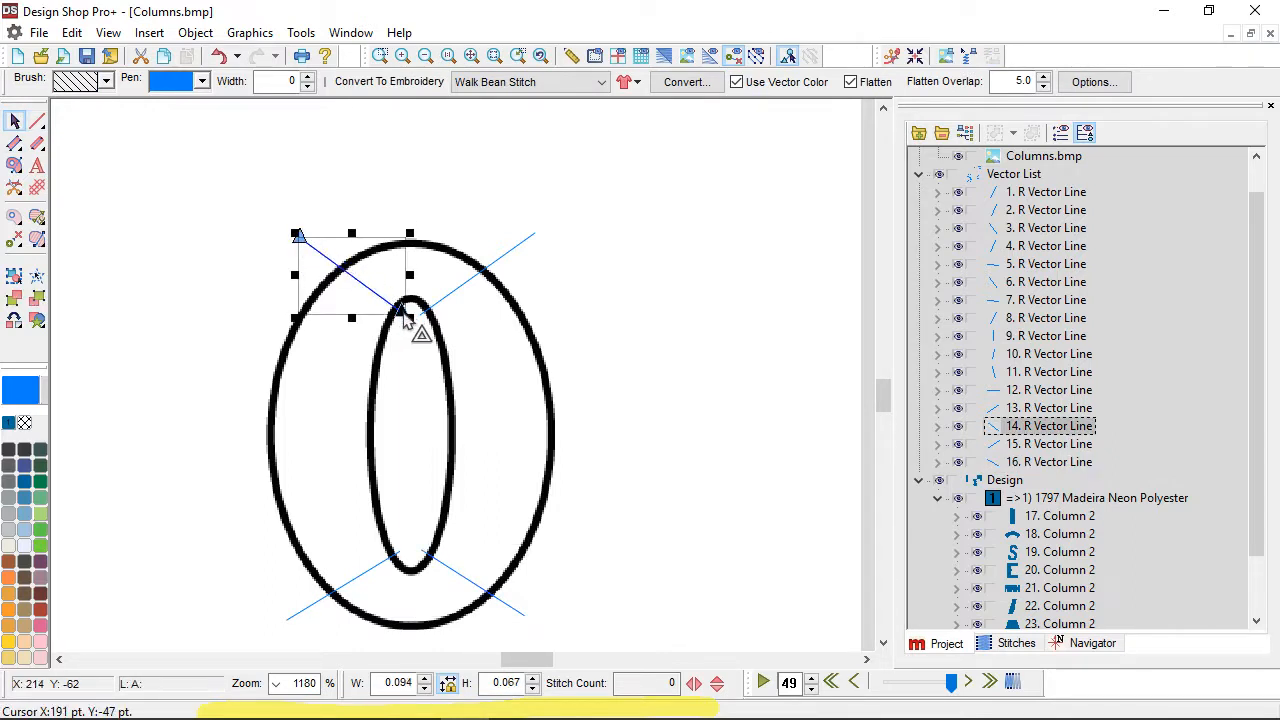
pyautogui.moveTo(408, 320); pyautogui.dragTo(404, 318)
pyautogui.click(607, 349)
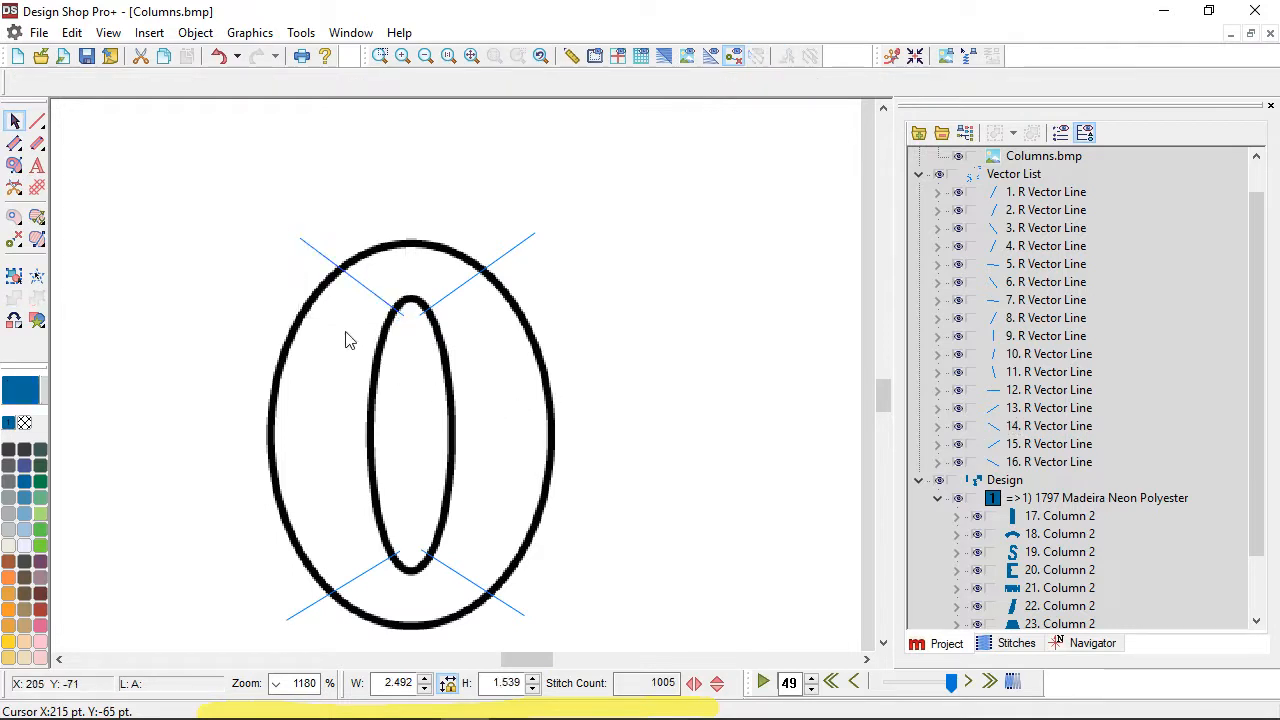
# Step: Set the vector pen colour to light pink and draw short vertical guide lines across the 0's bottom and top centres
pyautogui.click(14, 143)
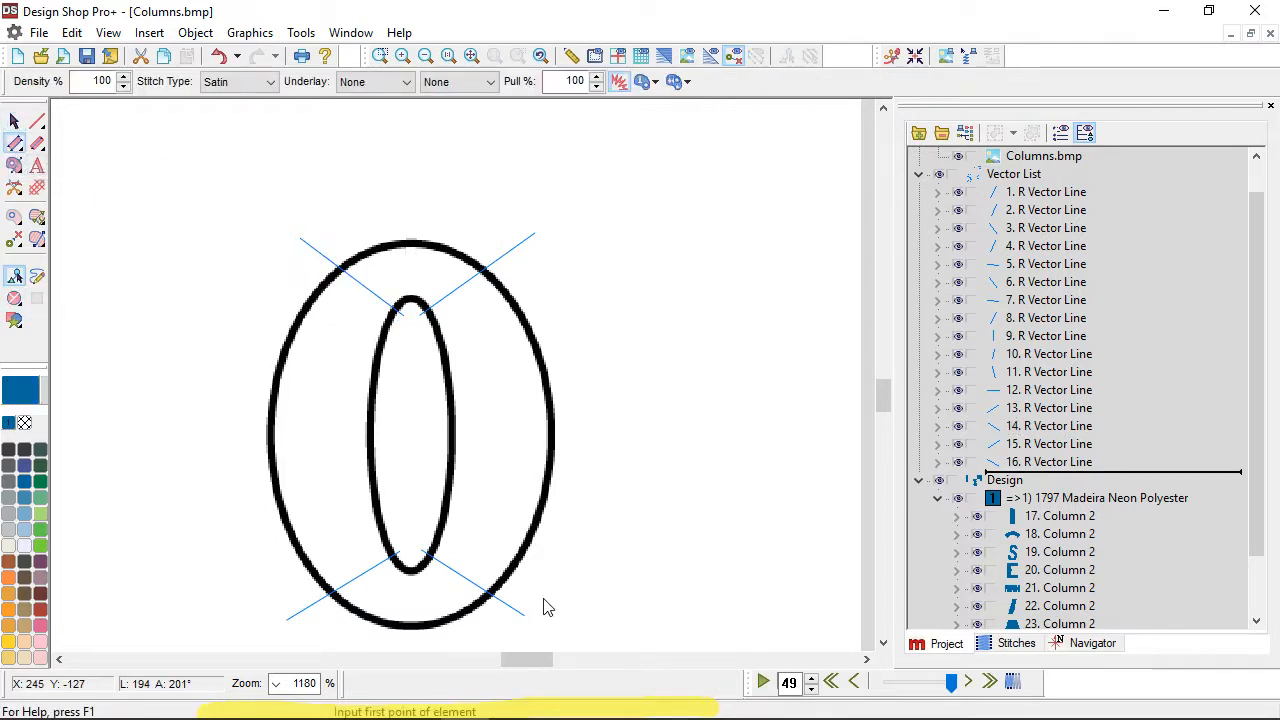
pyautogui.click(37, 120)
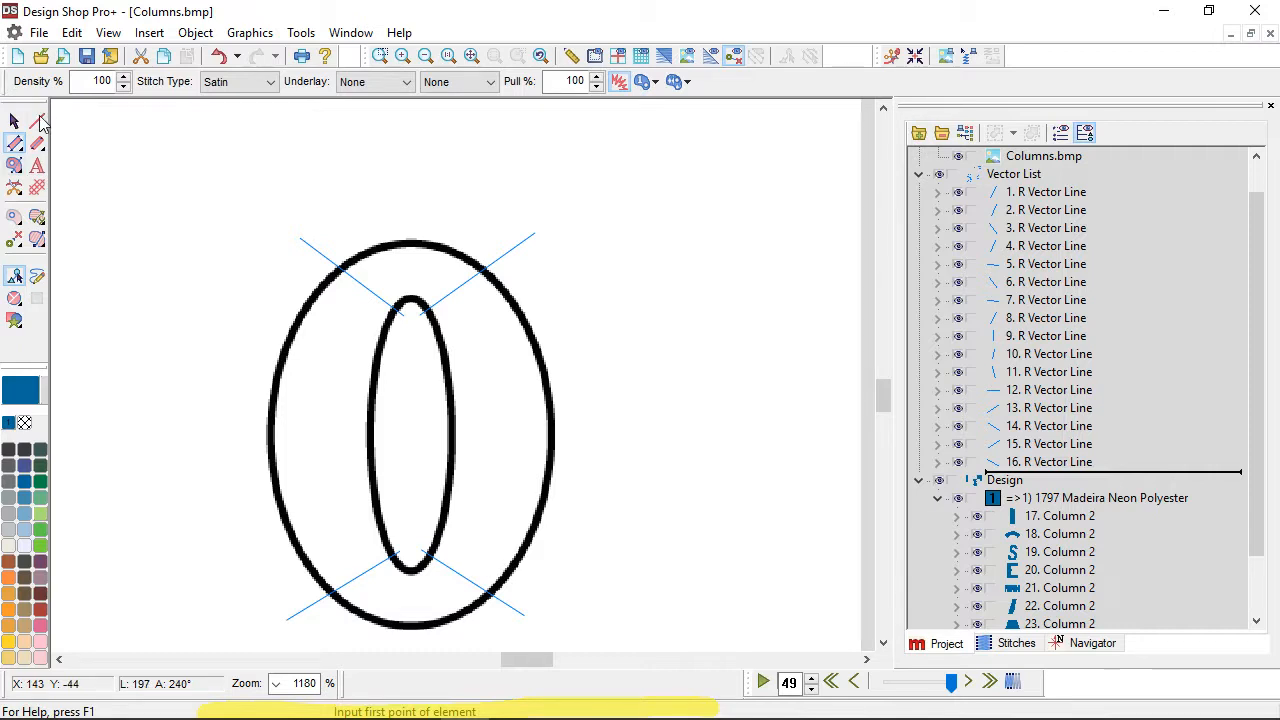
pyautogui.click(155, 85)
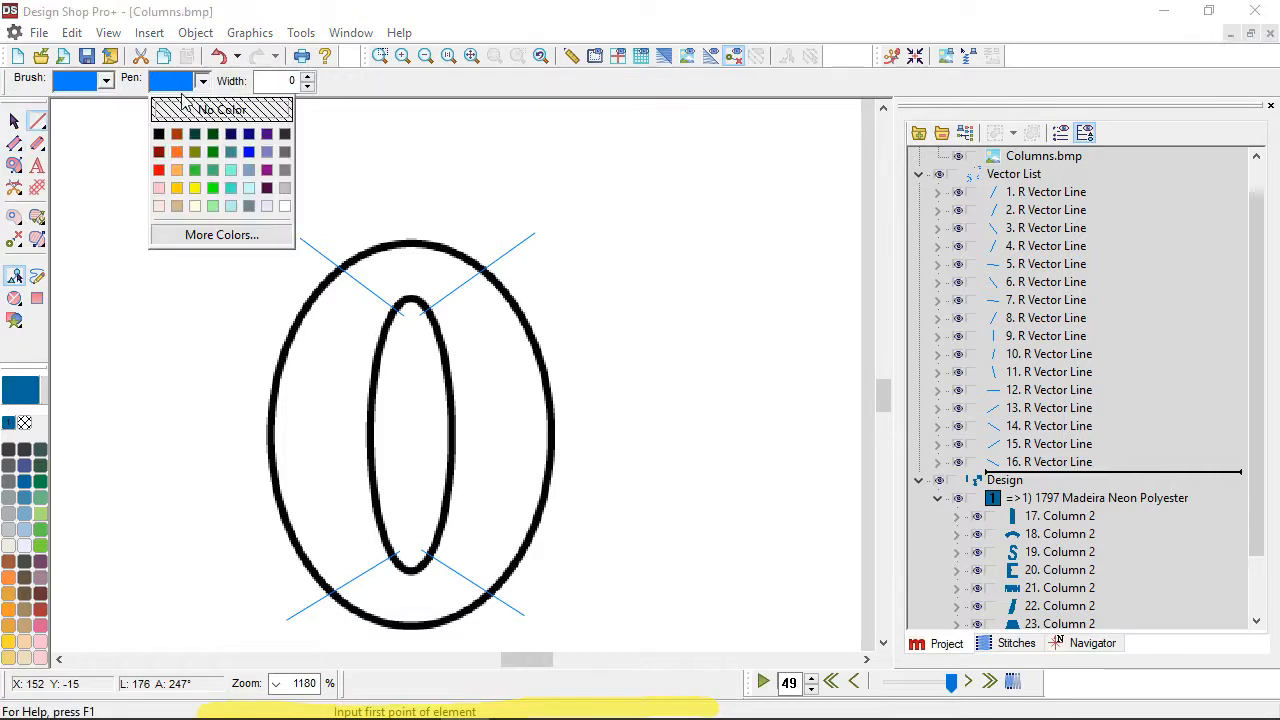
pyautogui.click(159, 189)
pyautogui.scroll(-1, 374, 423)
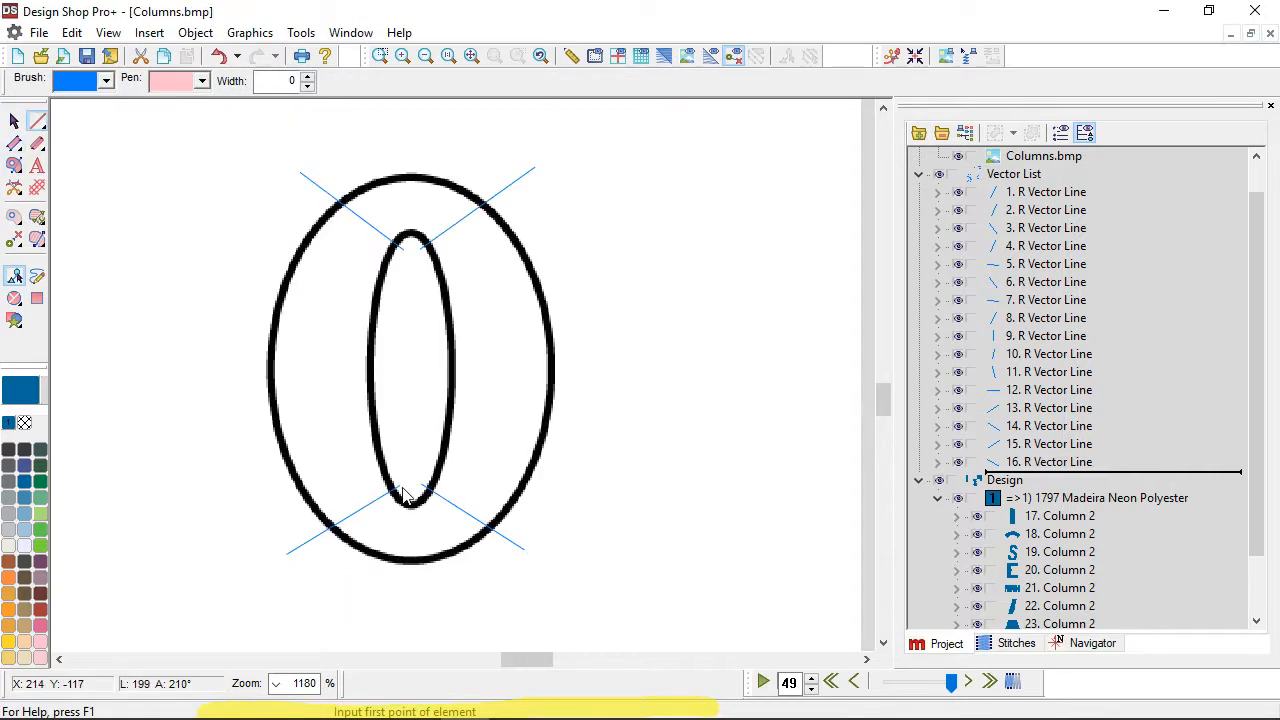
pyautogui.click(411, 488)
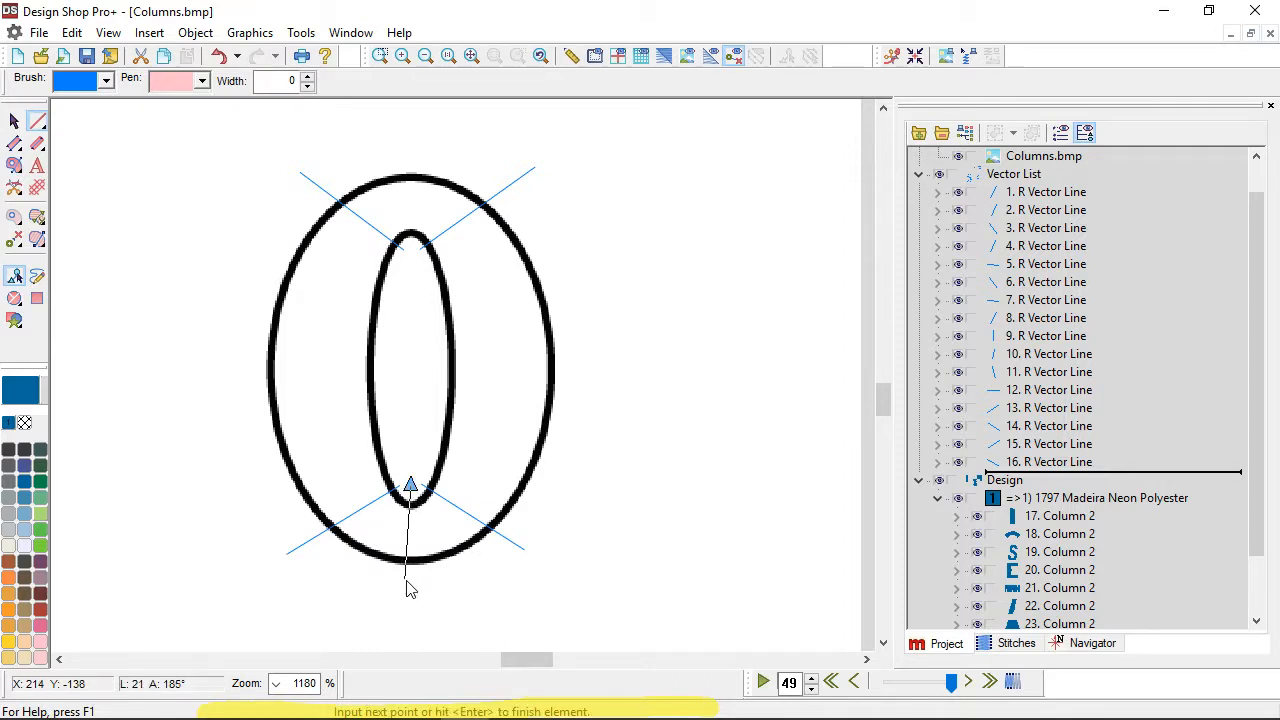
pyautogui.press('Return')
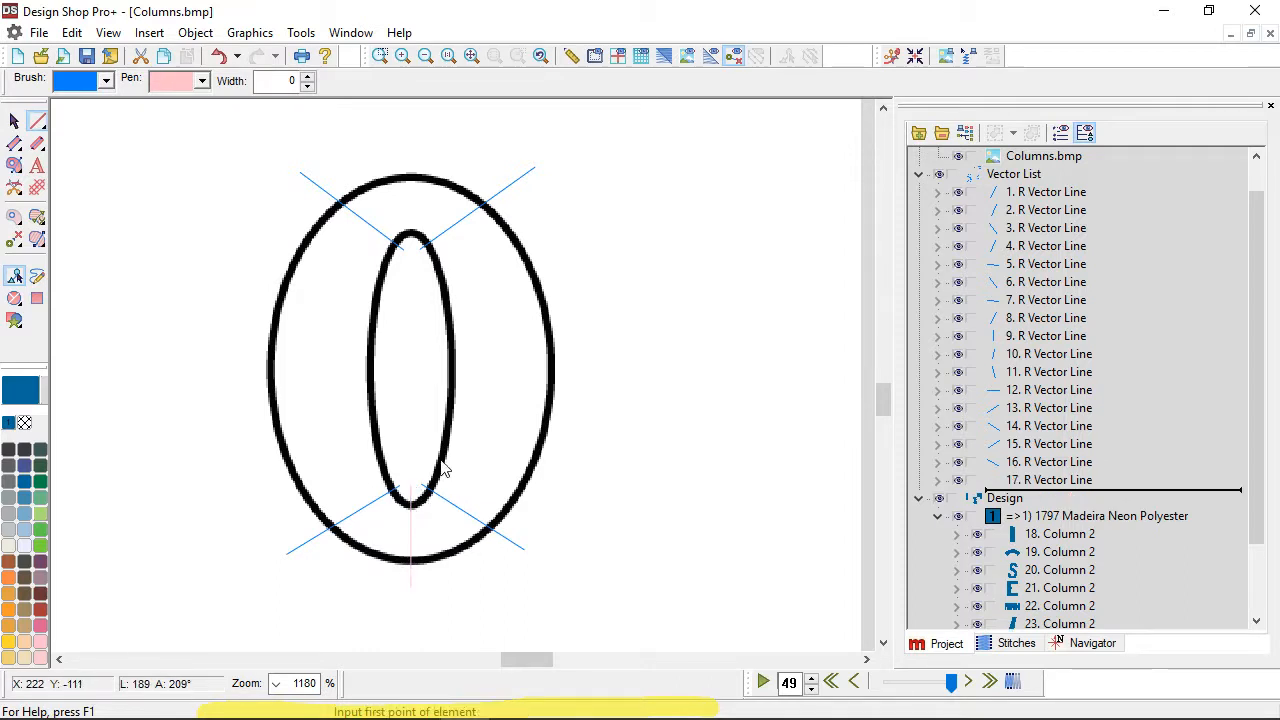
pyautogui.click(413, 157)
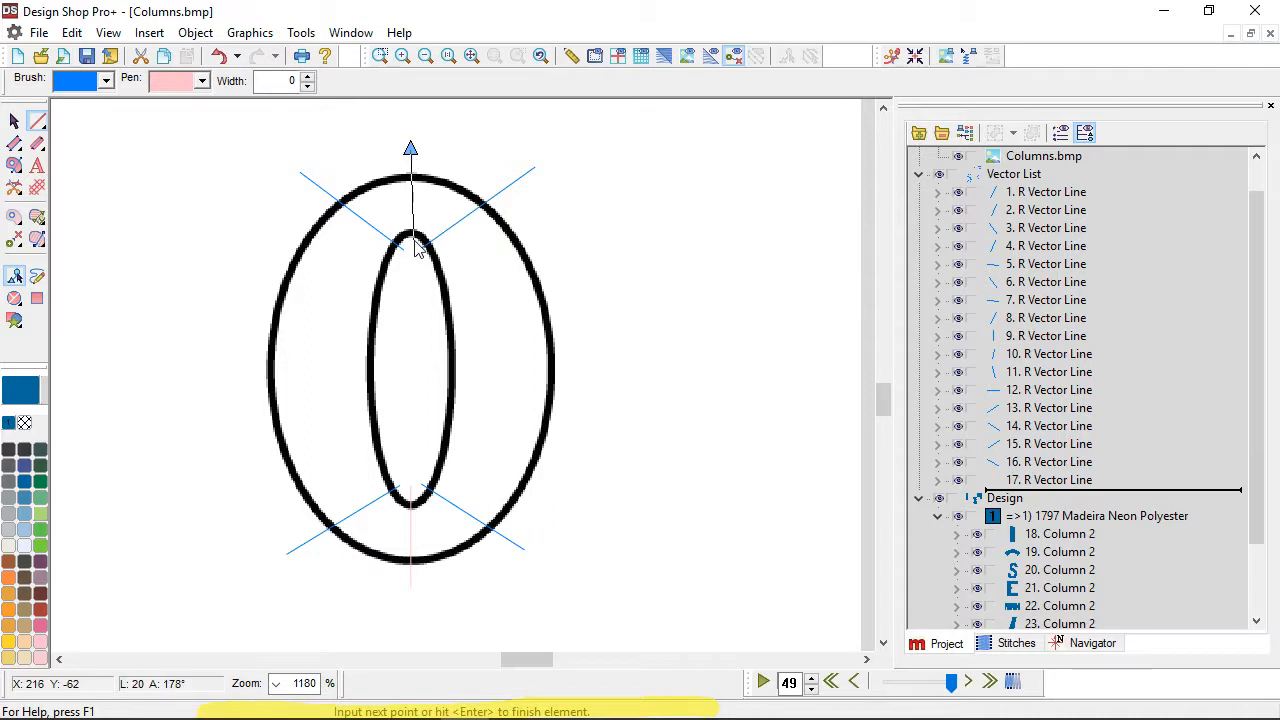
pyautogui.press('Return')
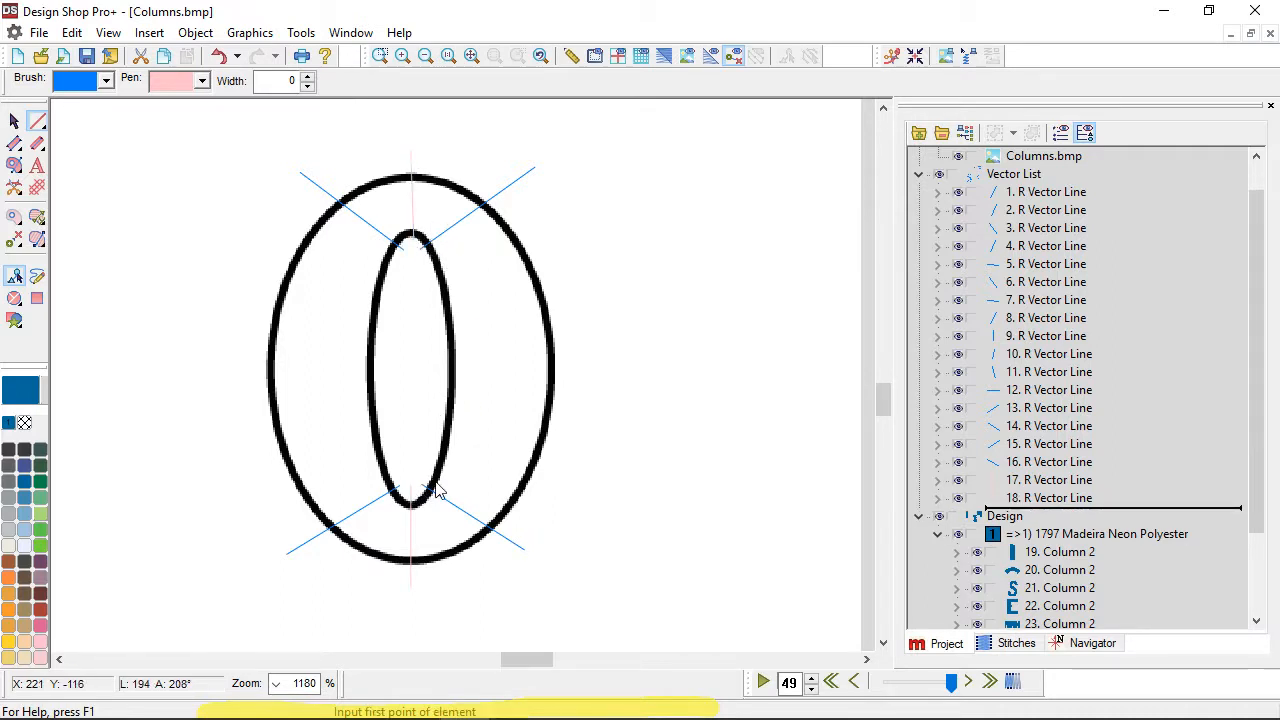
# Step: Draw a horizontal pink guide line through the middle of the 0, extending past both sides of the outer oval
pyautogui.click(229, 372)
pyautogui.click(623, 372)
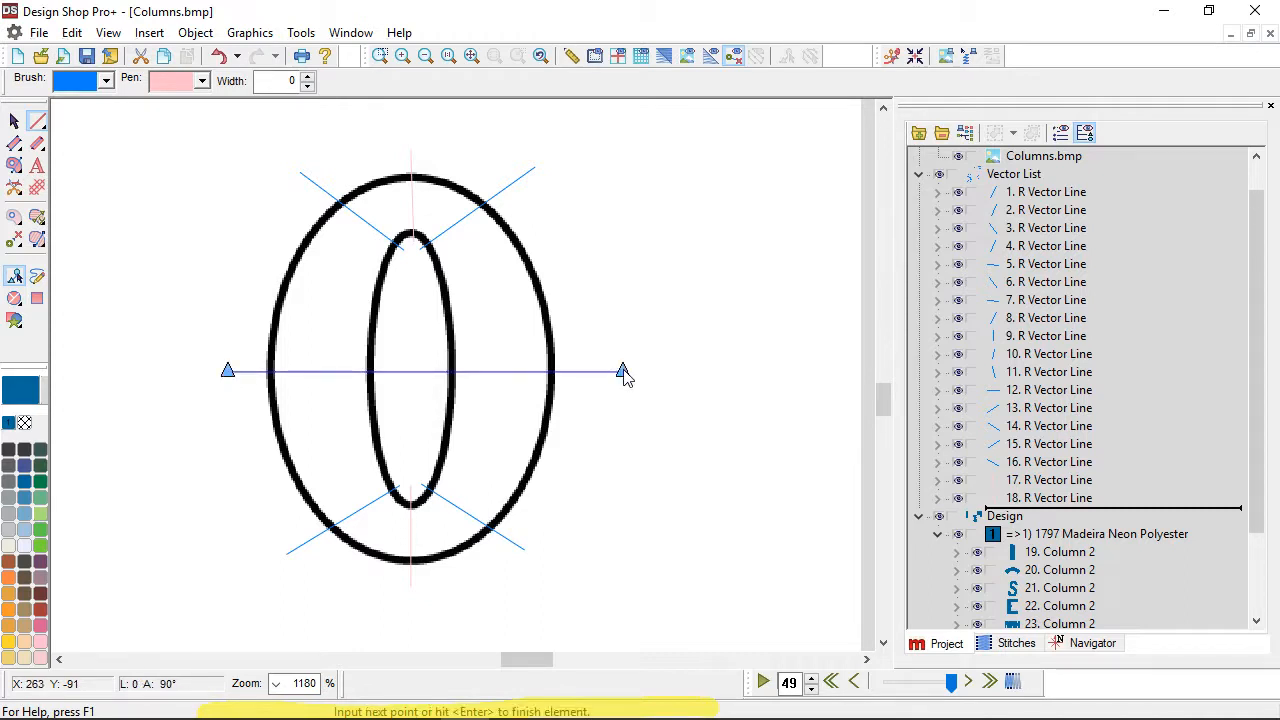
pyautogui.press('Return')
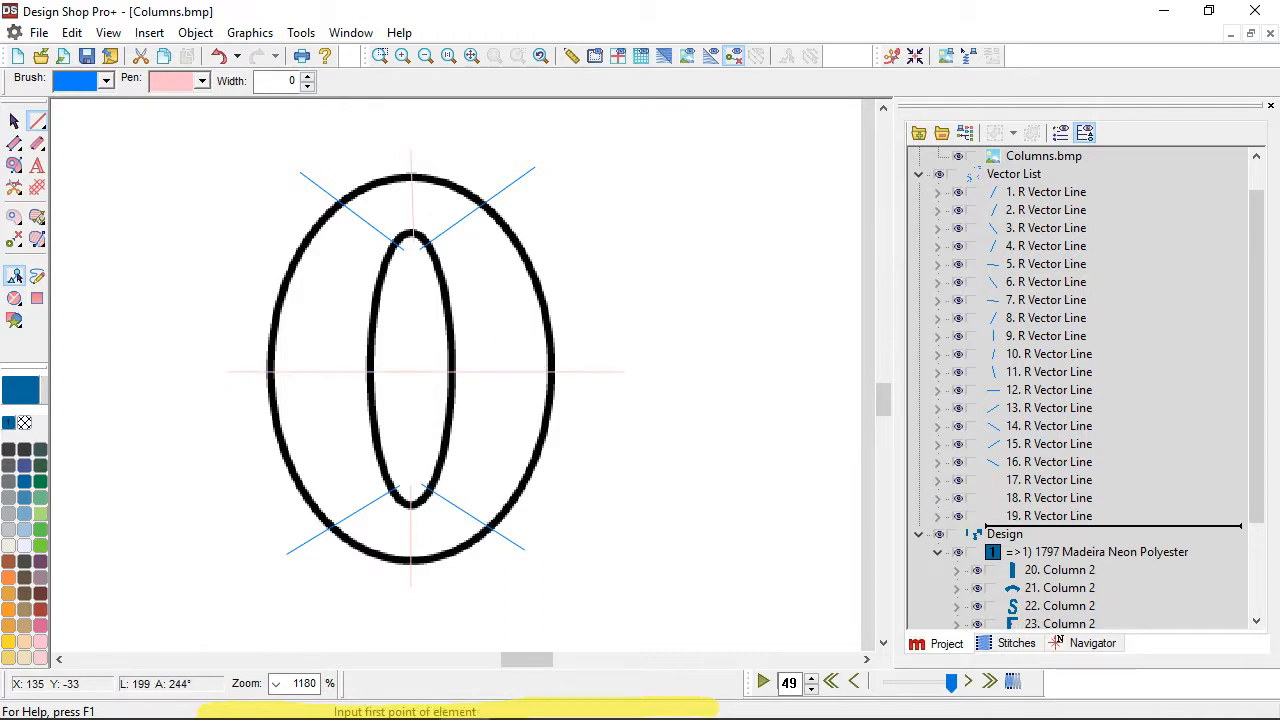
# Step: Start a Column 2 on the 0's inner oval at the lower-left guide, with curve points at the bottom centre and lower-right guide
pyautogui.click(14, 143)
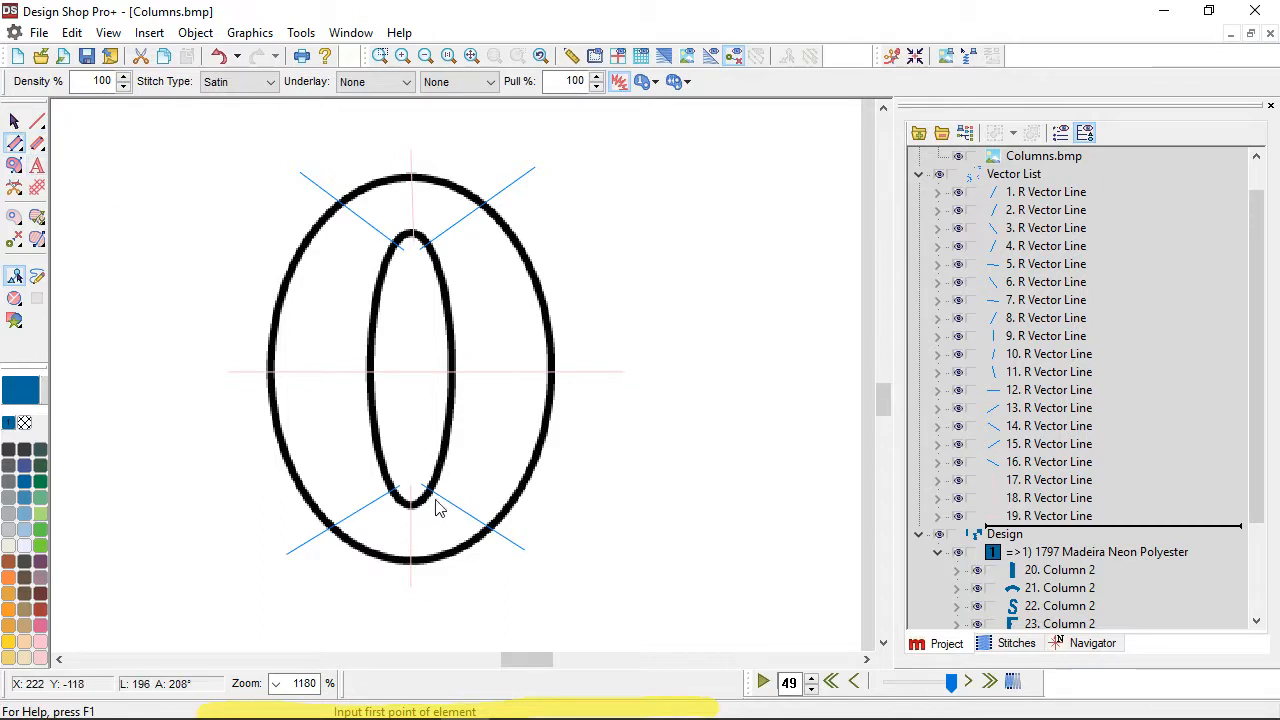
pyautogui.scroll(1, 437, 508)
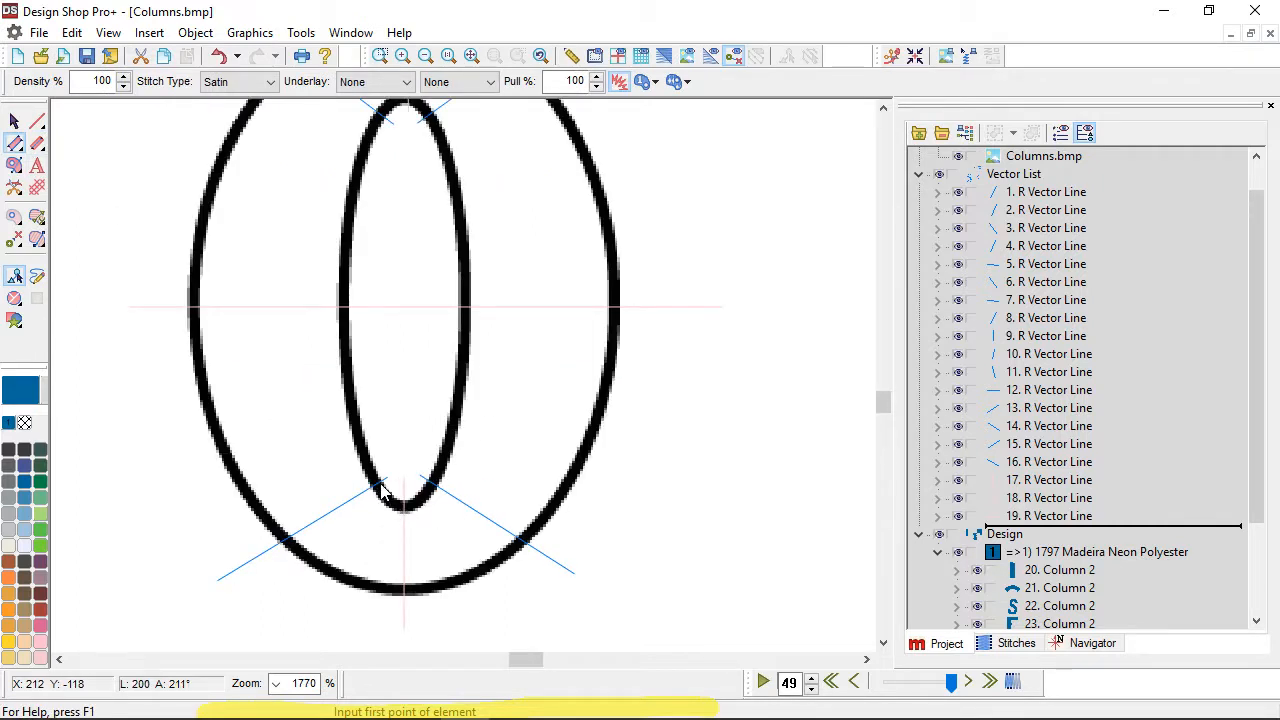
pyautogui.click(380, 488)
pyautogui.rightClick(402, 500)
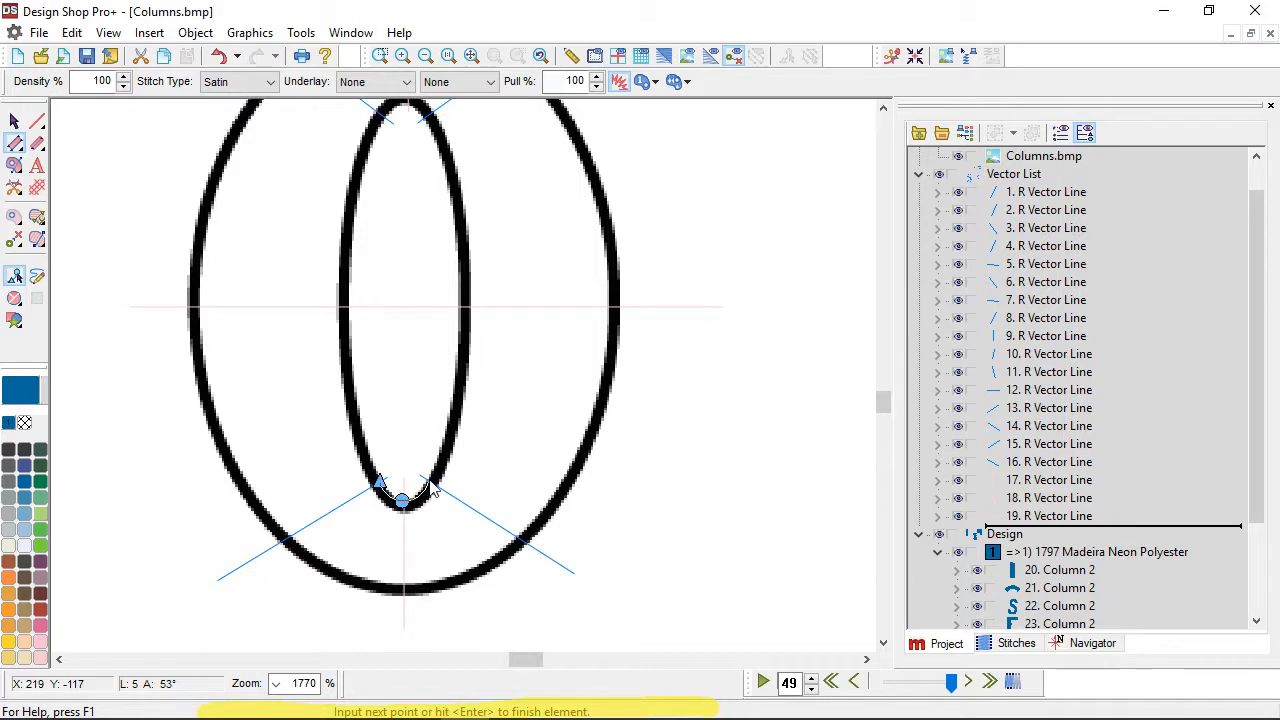
pyautogui.rightClick(429, 480)
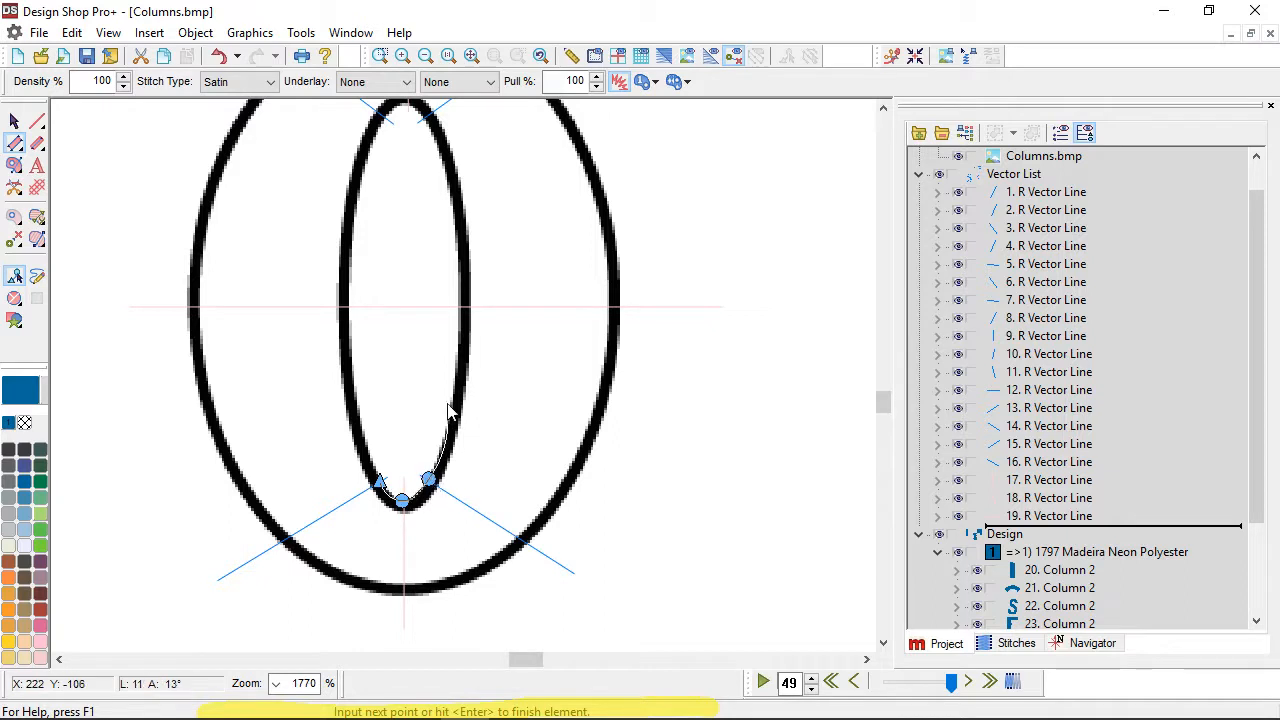
pyautogui.rightClick(459, 303)
pyautogui.rightClick(424, 119)
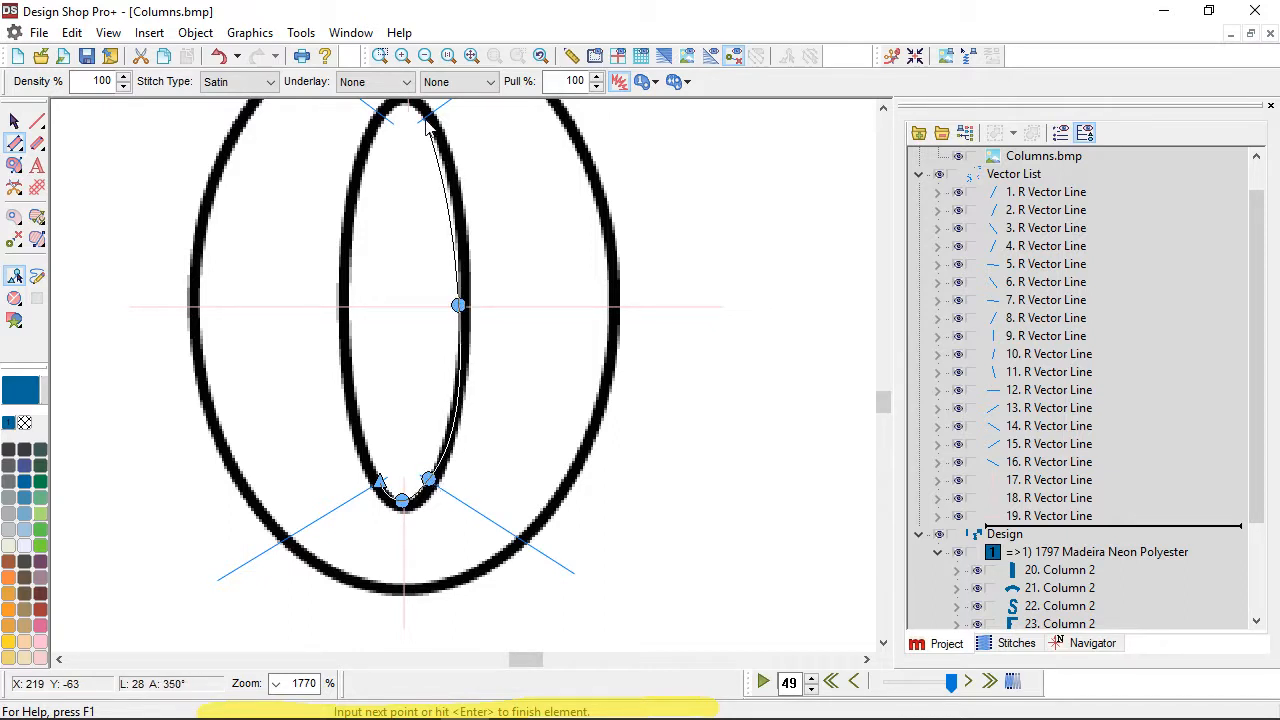
pyautogui.scroll(2, 424, 130)
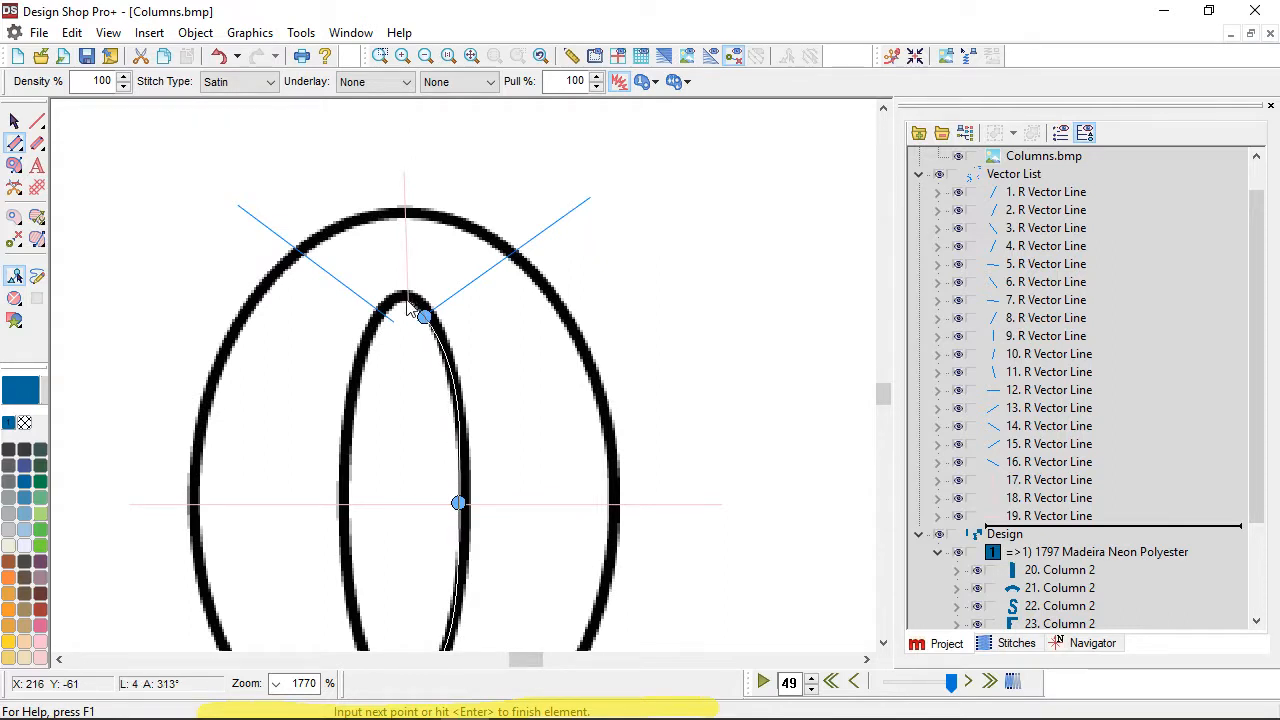
pyautogui.rightClick(406, 301)
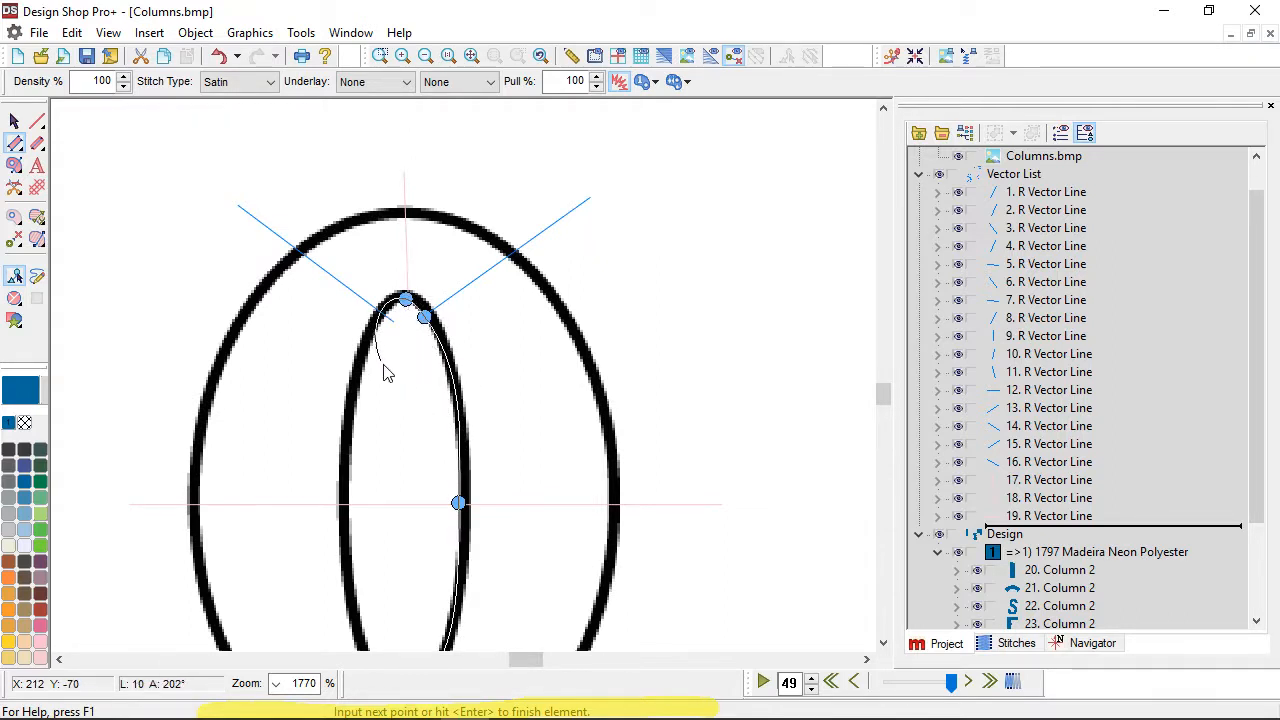
pyautogui.scroll(-2, 430, 434)
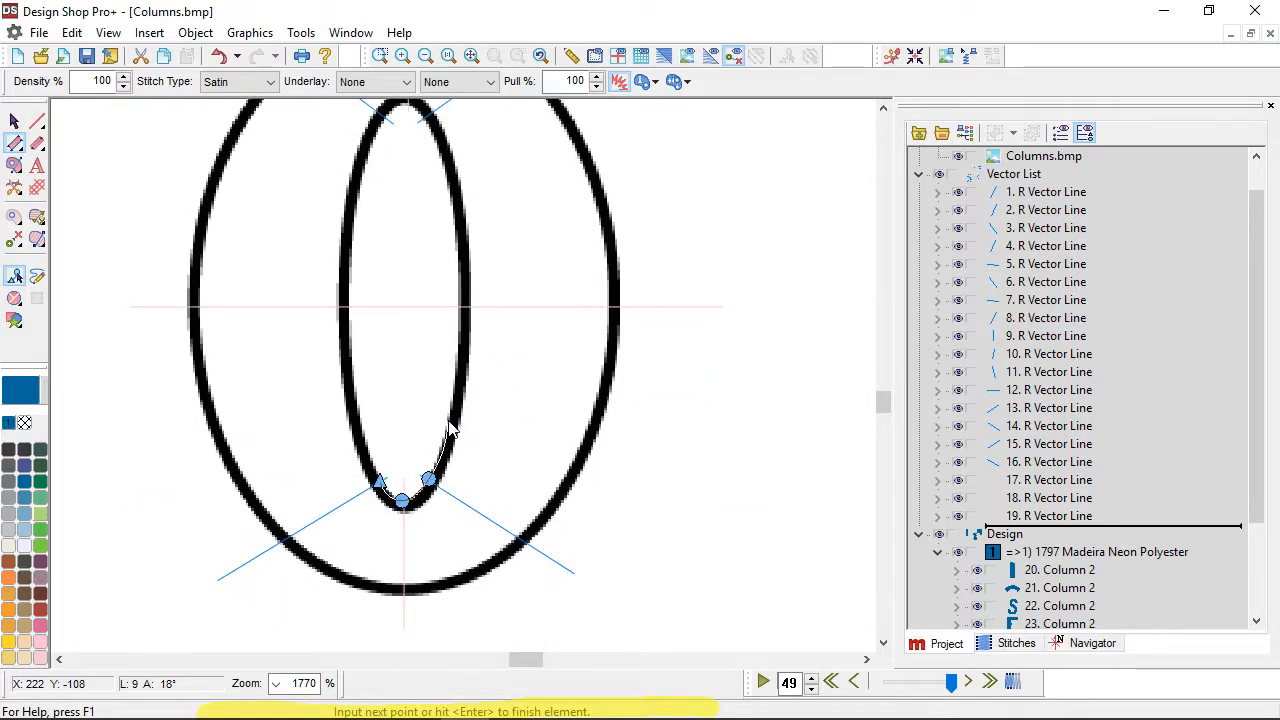
# Step: Trace the inner oval with curve points up its right side, over the top and down the left side back to the starting point
pyautogui.rightClick(447, 421)
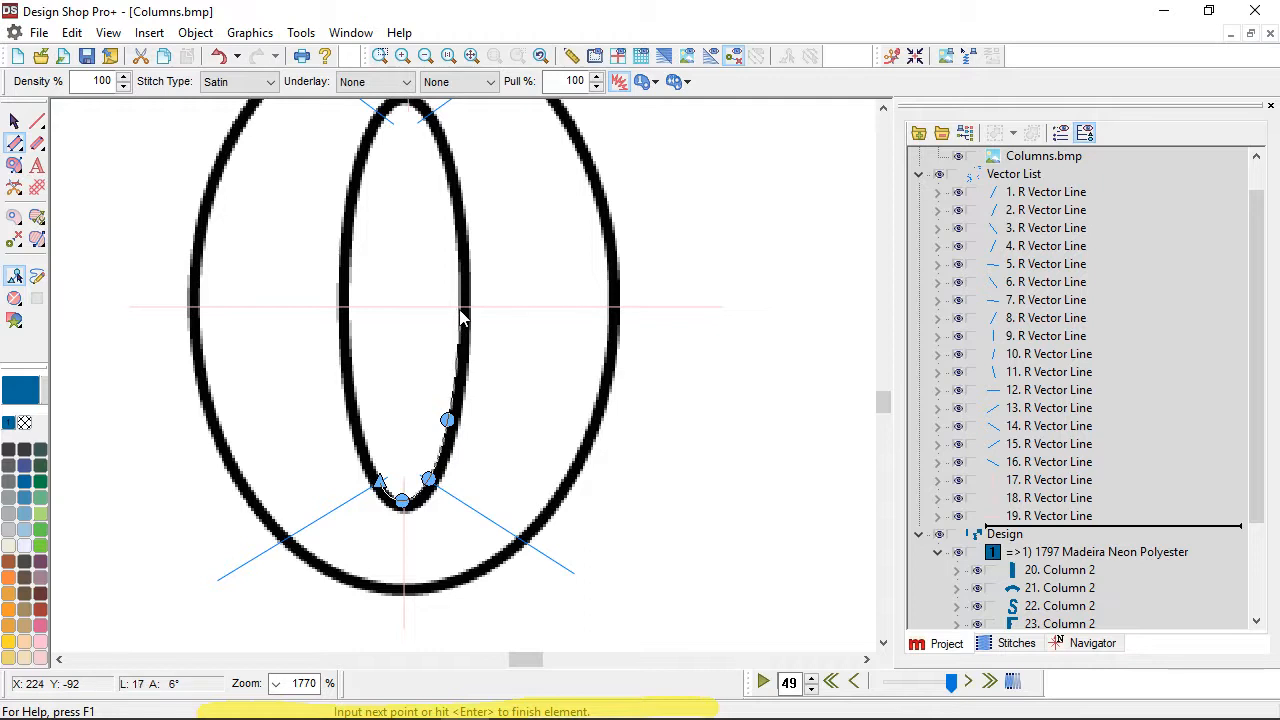
pyautogui.rightClick(457, 306)
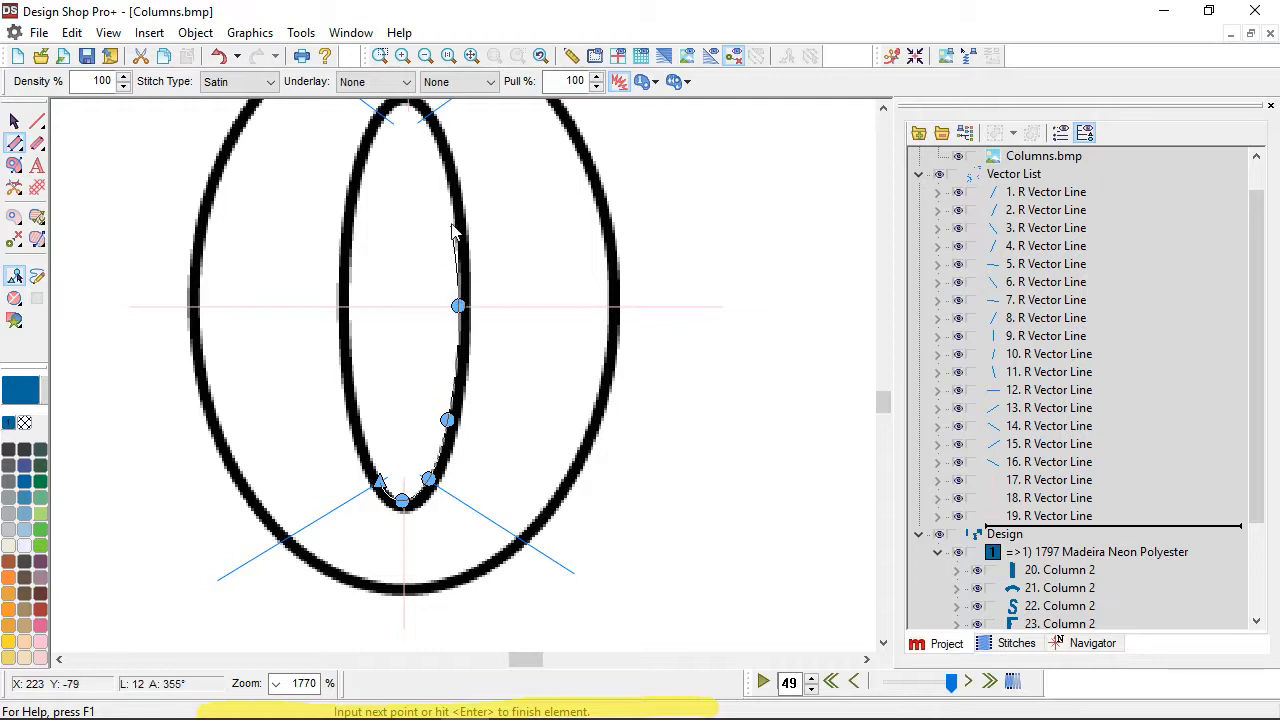
pyautogui.rightClick(441, 157)
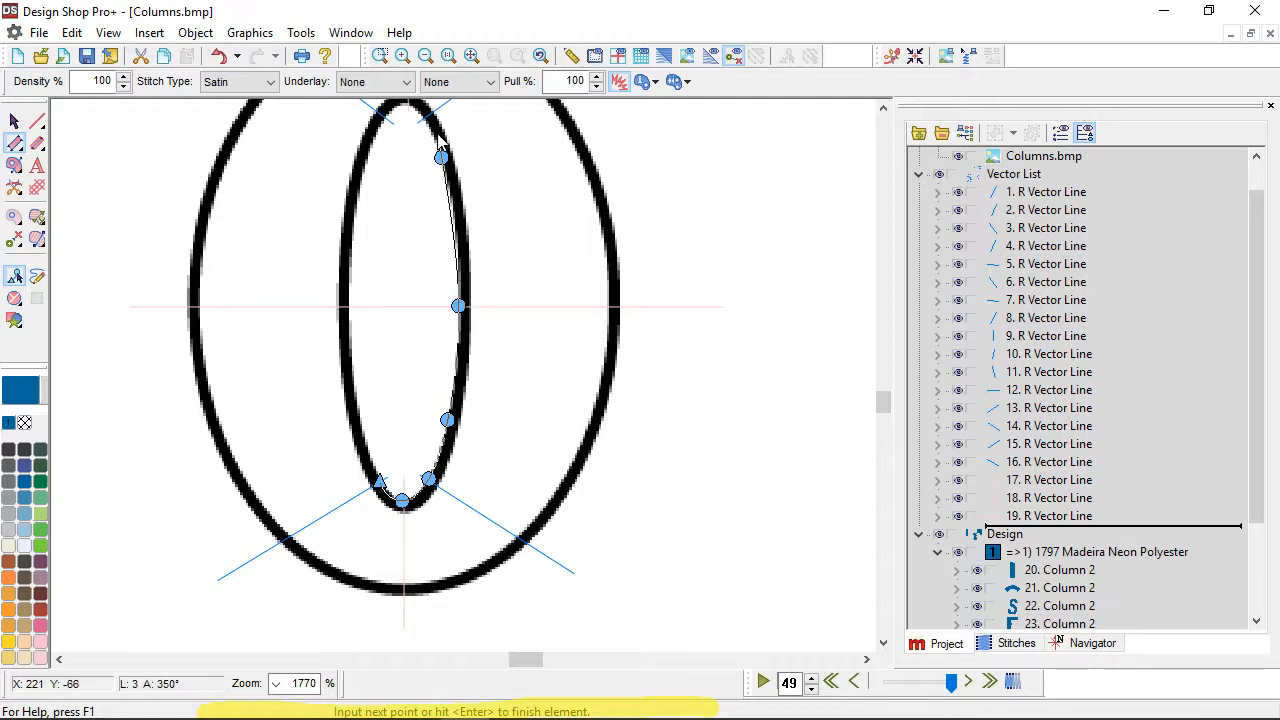
pyautogui.rightClick(383, 117)
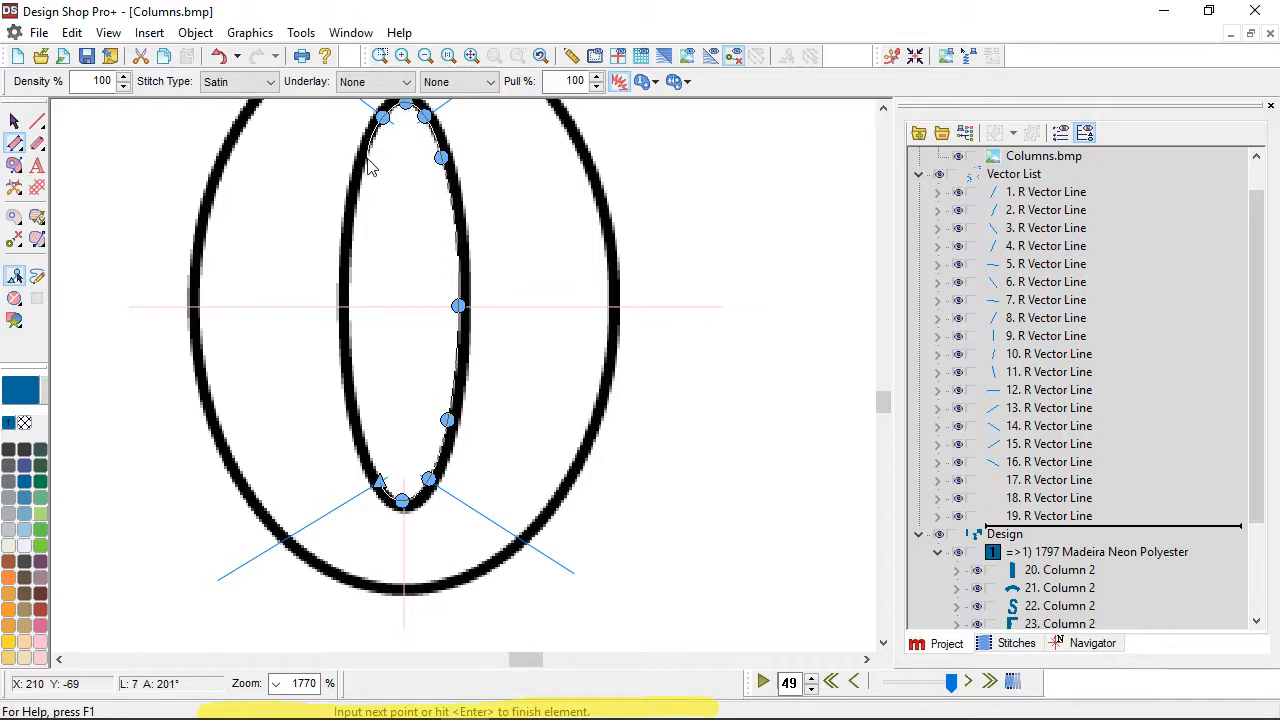
pyautogui.rightClick(367, 157)
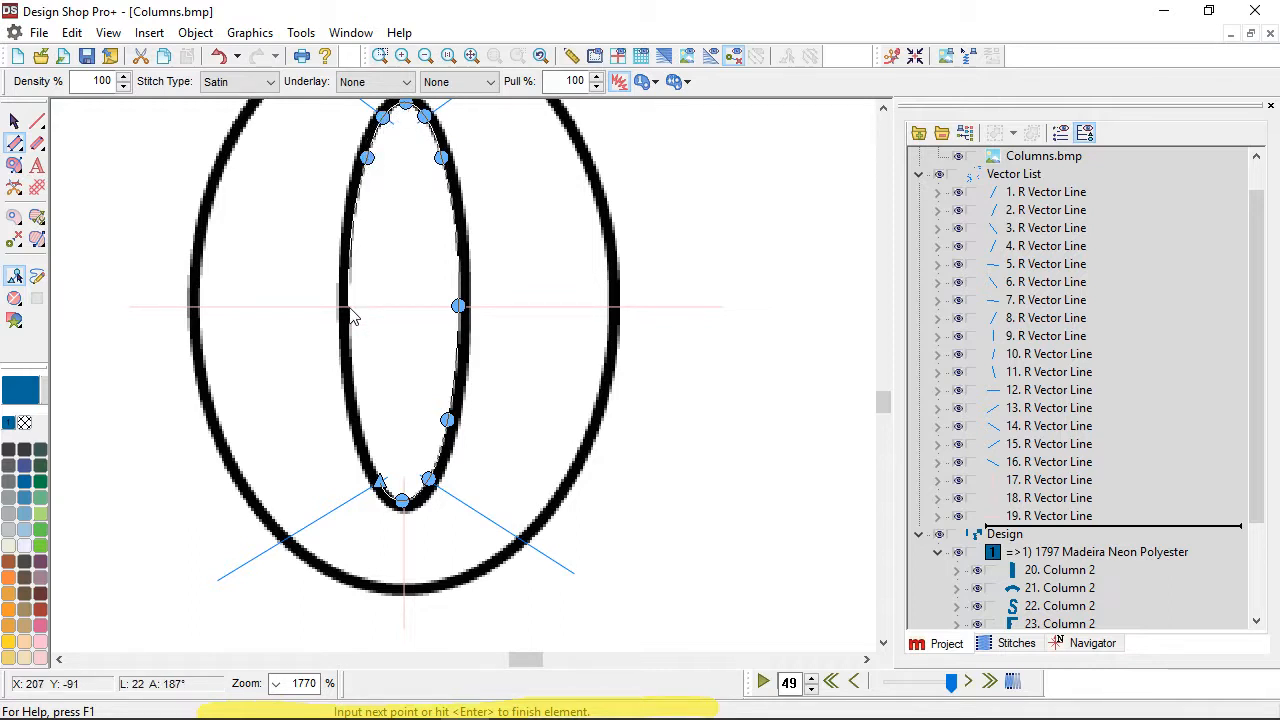
pyautogui.rightClick(349, 307)
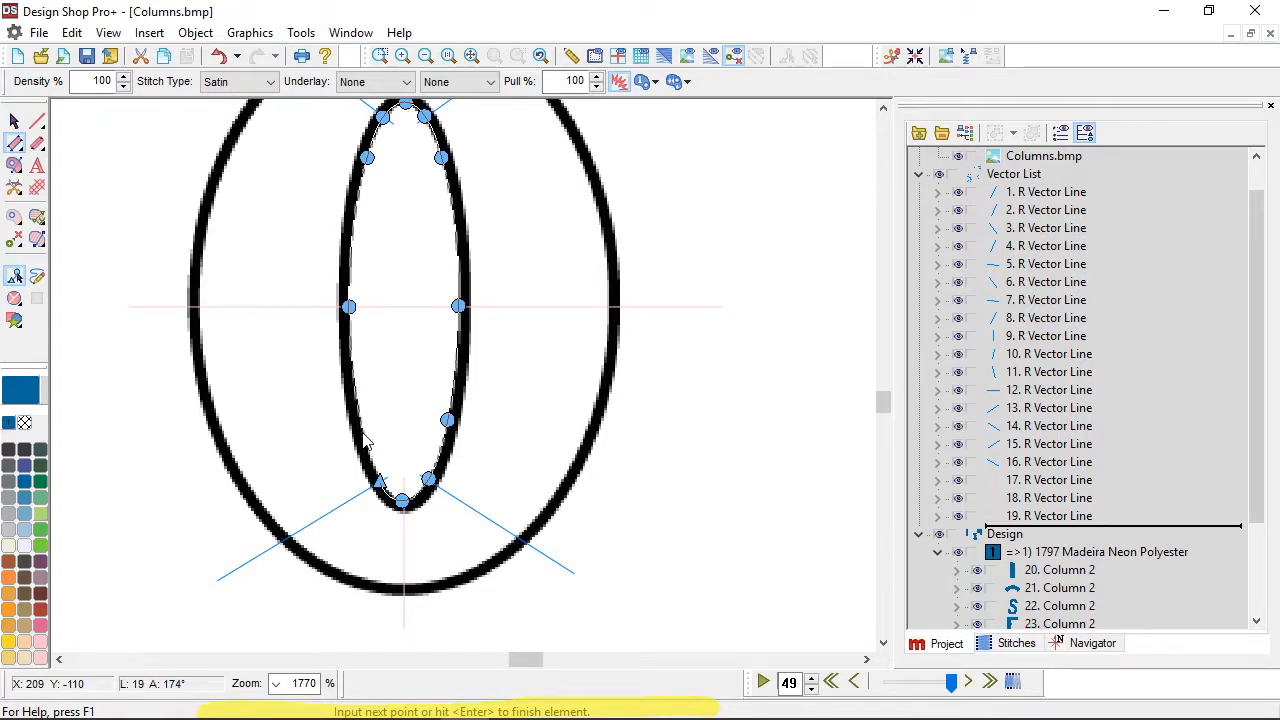
pyautogui.rightClick(361, 430)
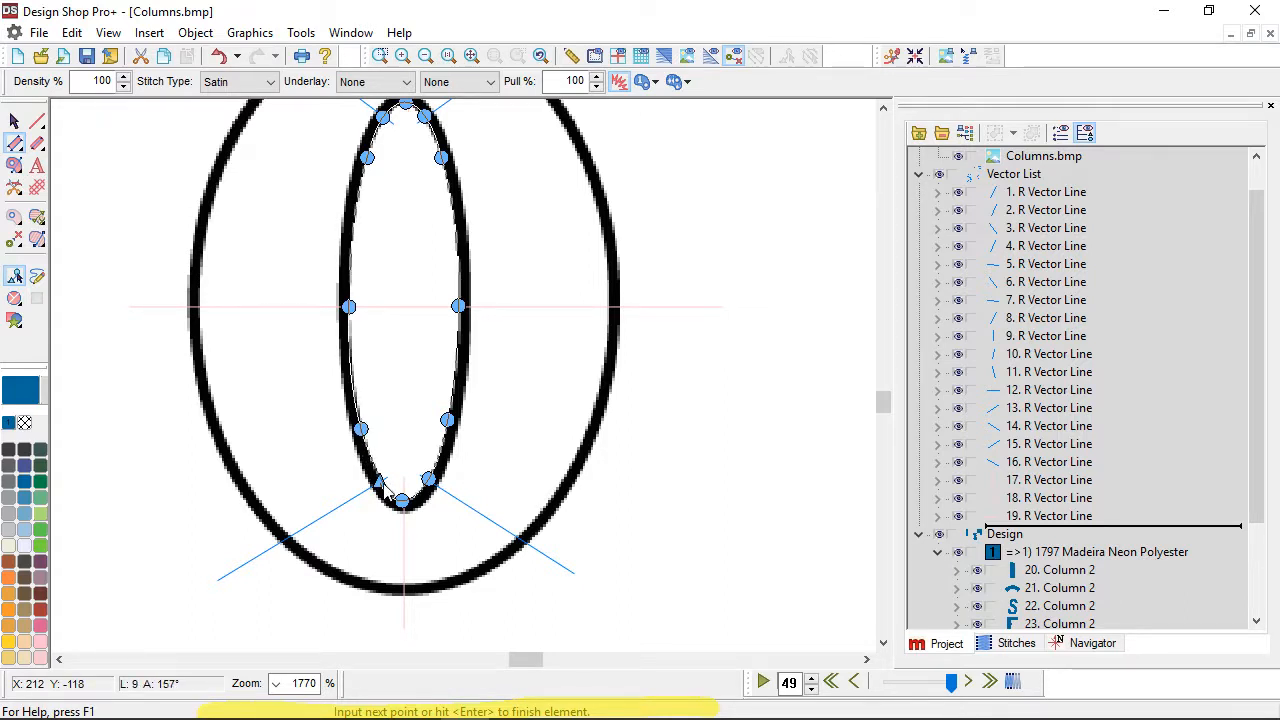
pyautogui.rightClick(379, 484)
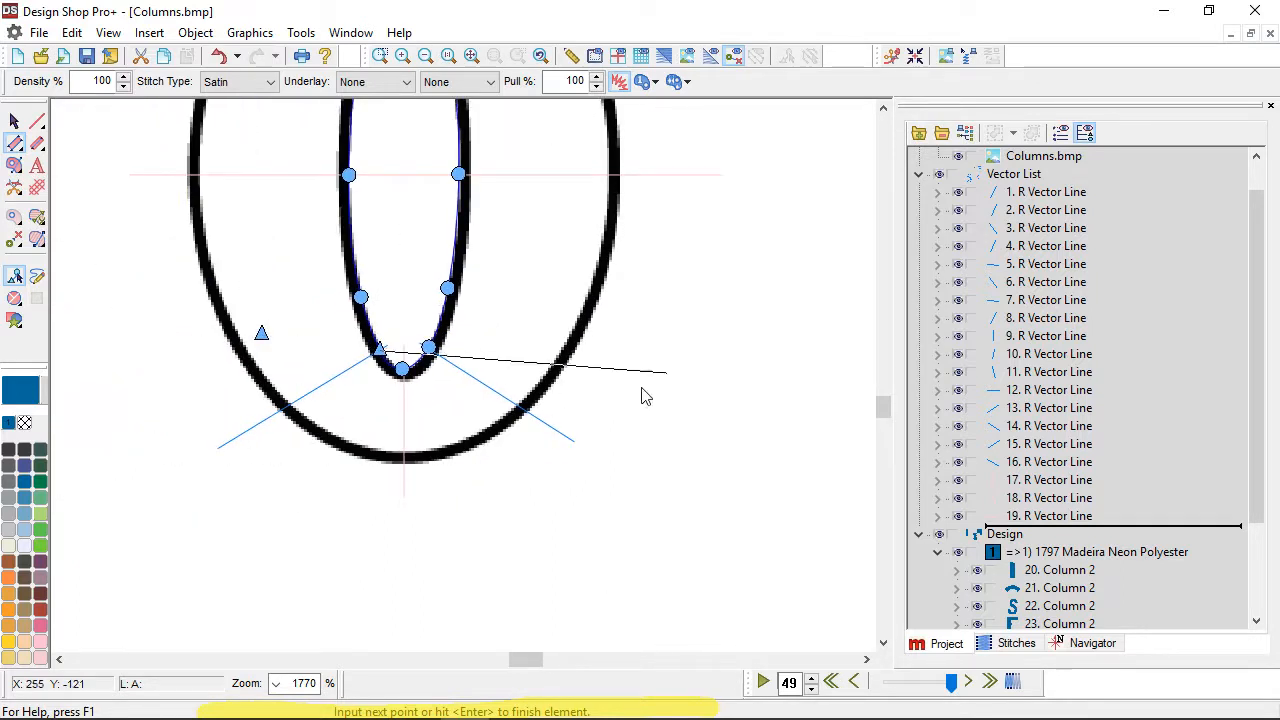
# Step: Trace the 0's outer oval from the lower-left guide, placing curve points around the bottom and up the right side to the upper-right guide
pyautogui.click(281, 411)
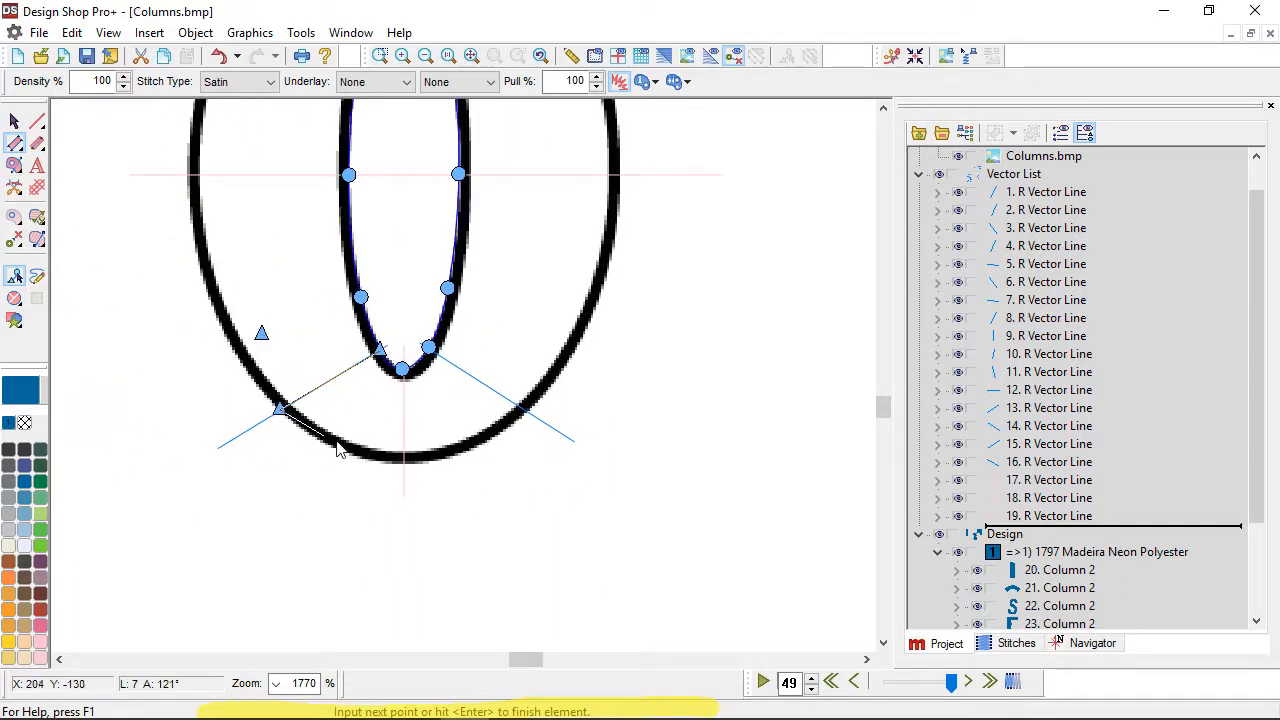
pyautogui.click(404, 463)
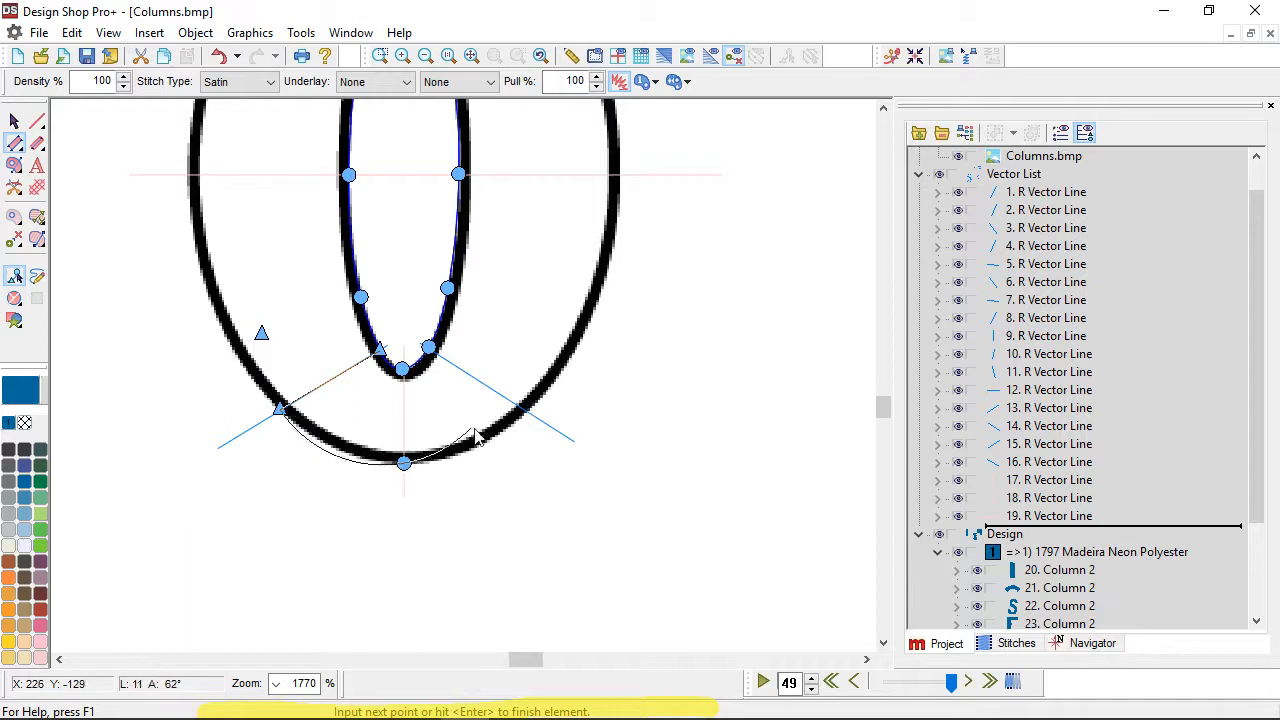
pyautogui.click(525, 412)
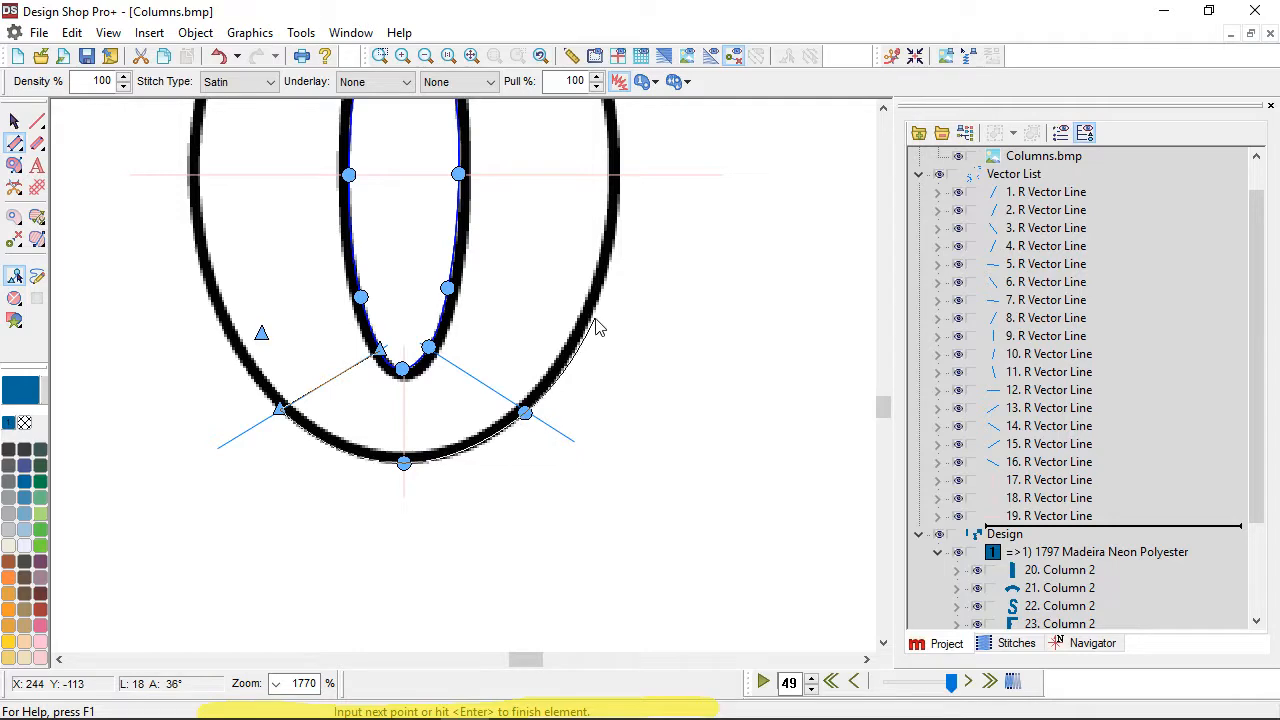
pyautogui.click(593, 314)
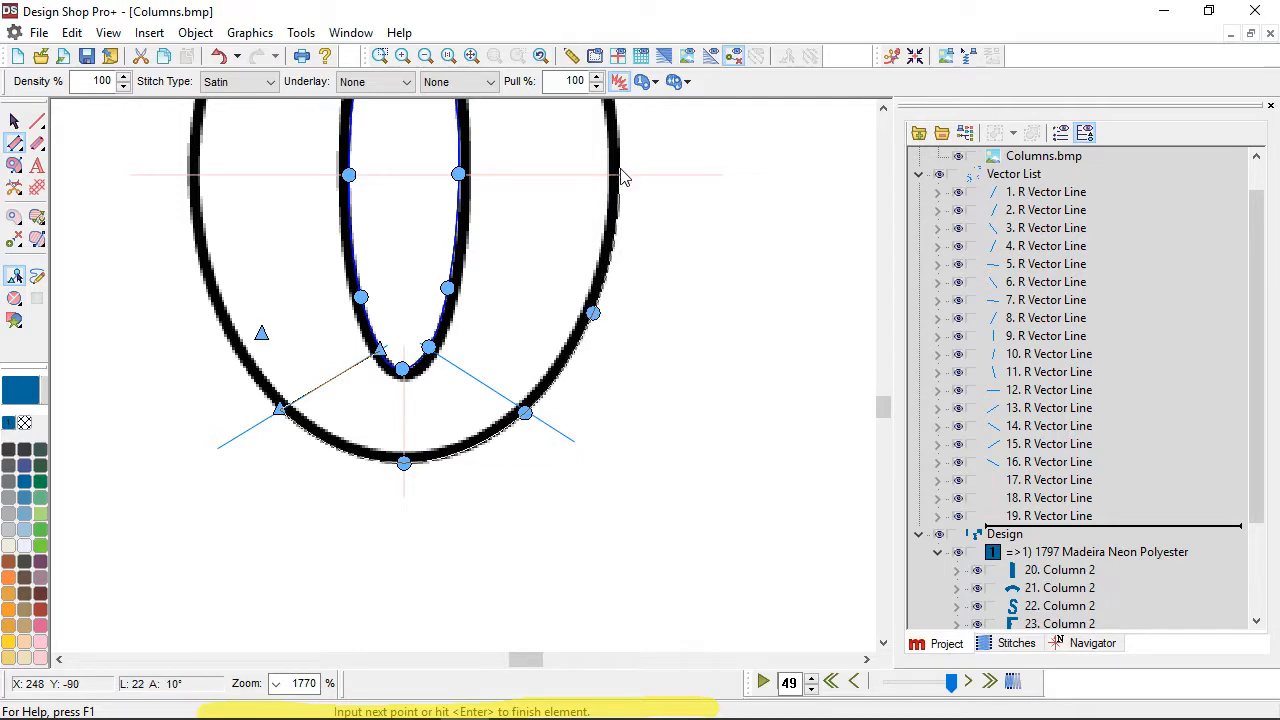
pyautogui.click(620, 175)
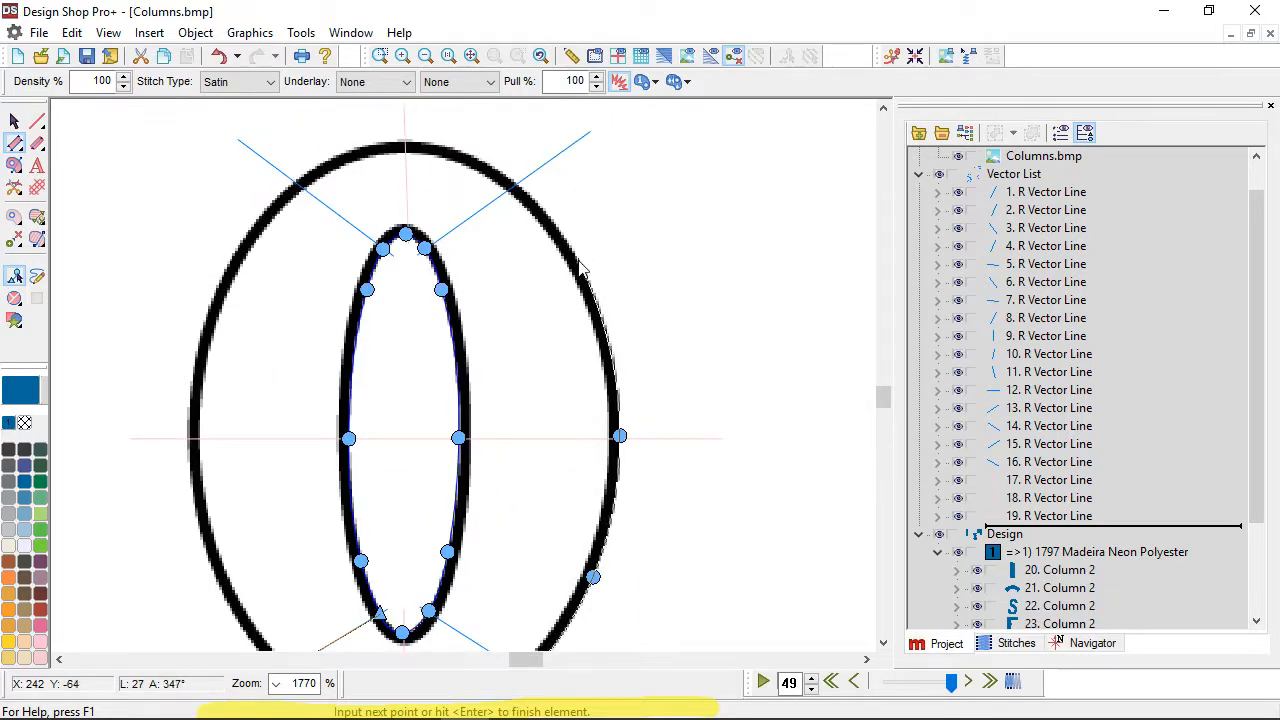
pyautogui.click(585, 271)
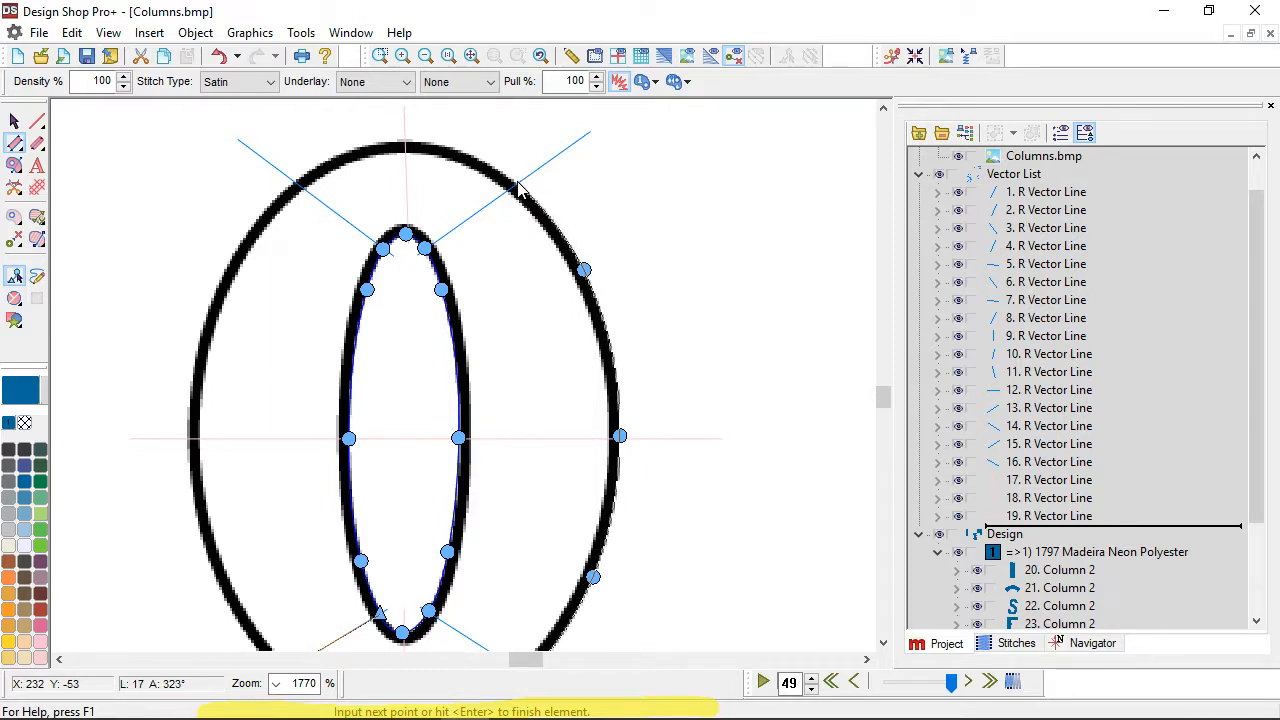
pyautogui.click(516, 182)
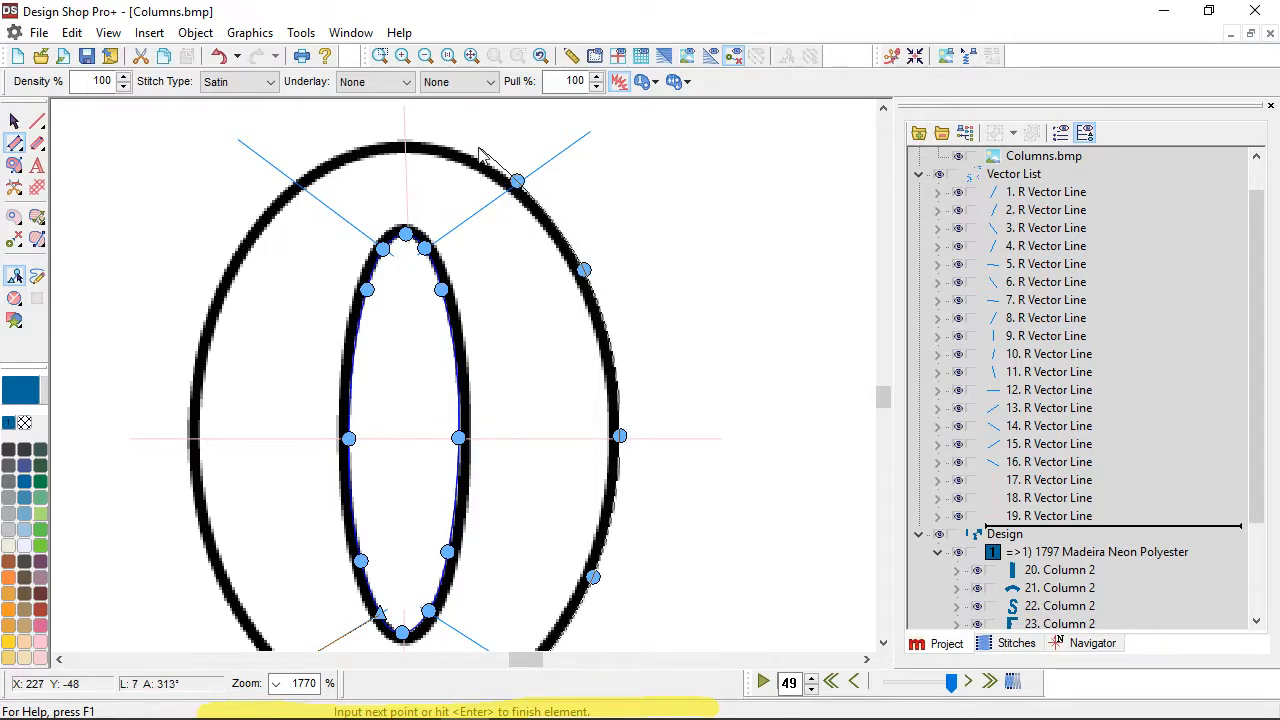
# Step: Continue the outer oval over the top and down the left side to its starting point, and finish the column
pyautogui.click(404, 140)
pyautogui.click(293, 181)
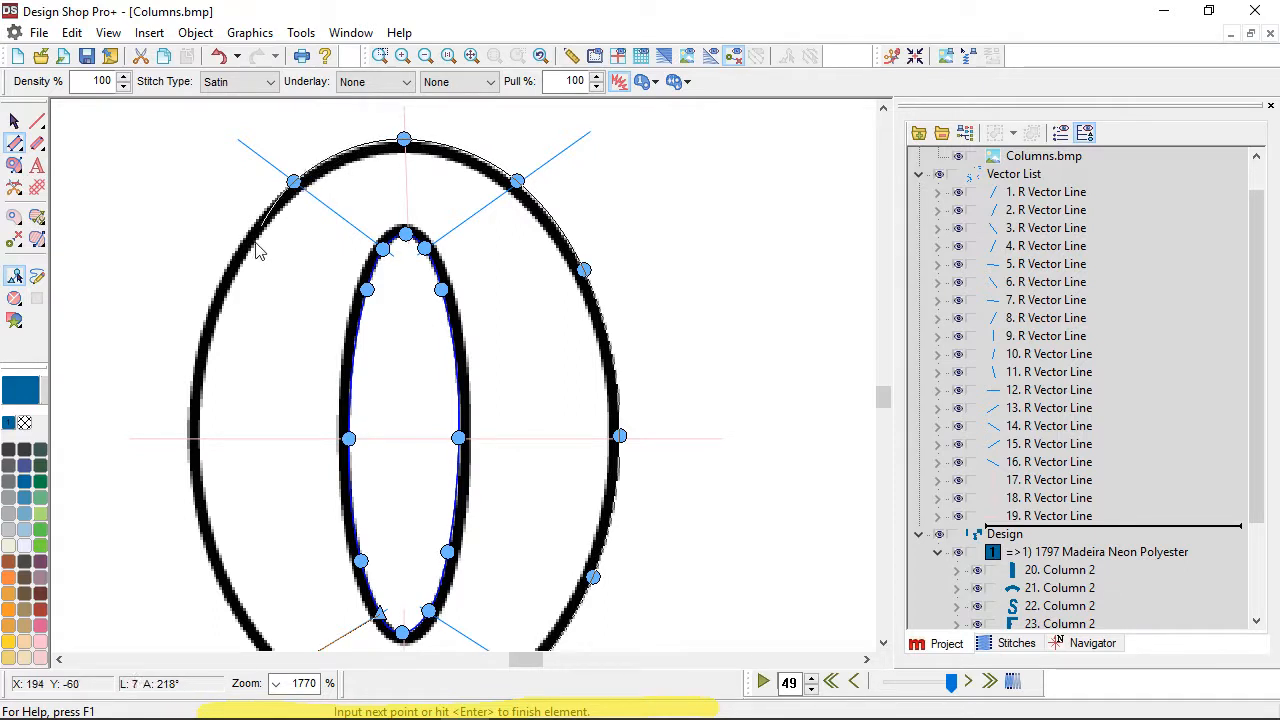
pyautogui.click(226, 271)
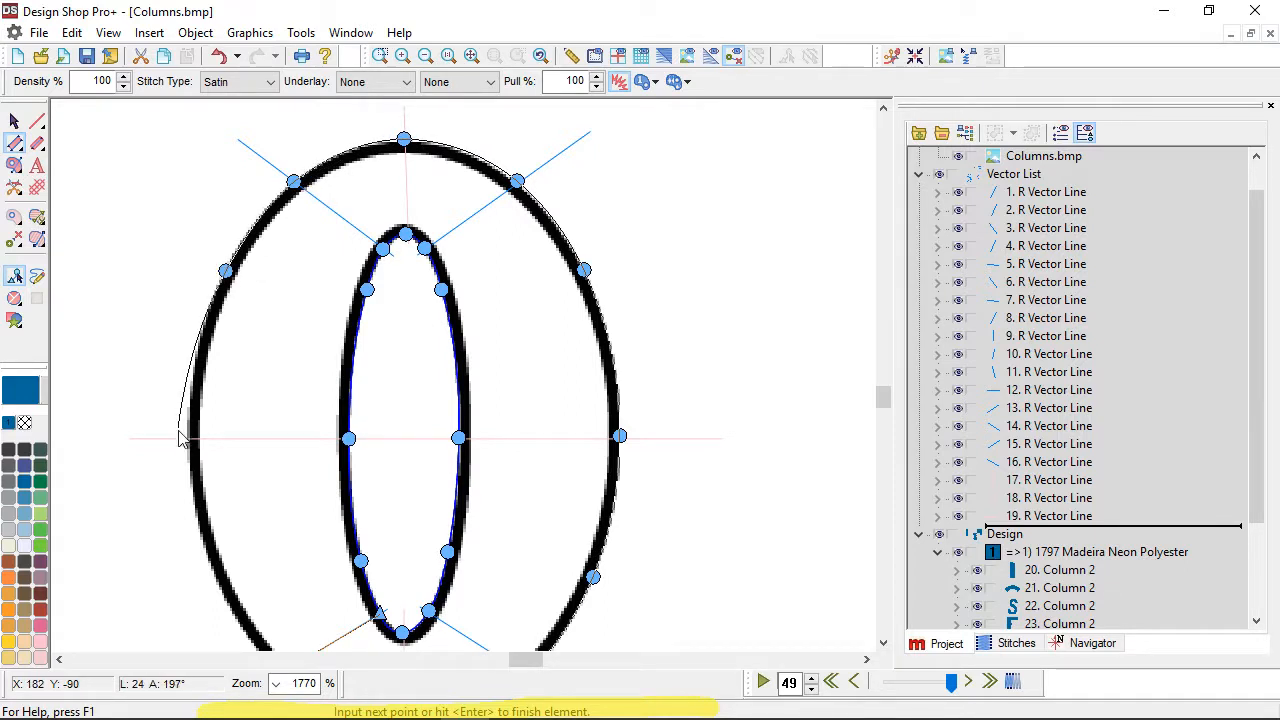
pyautogui.click(189, 437)
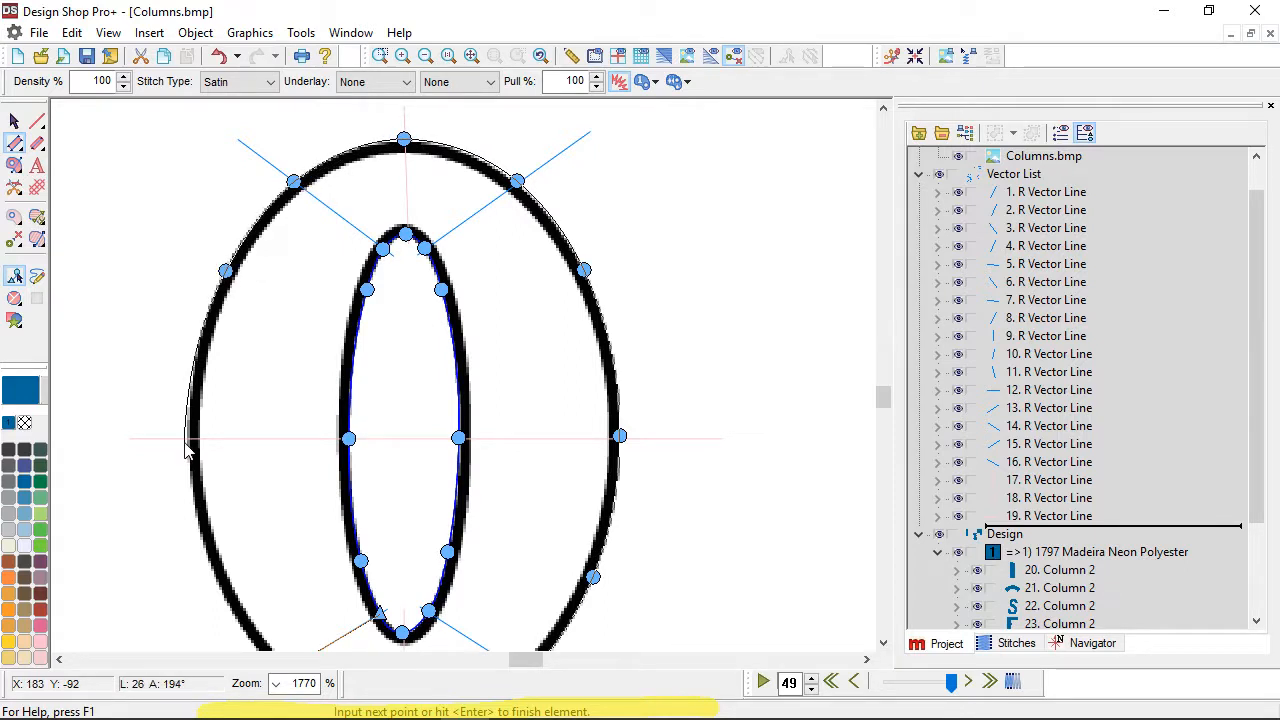
pyautogui.click(224, 597)
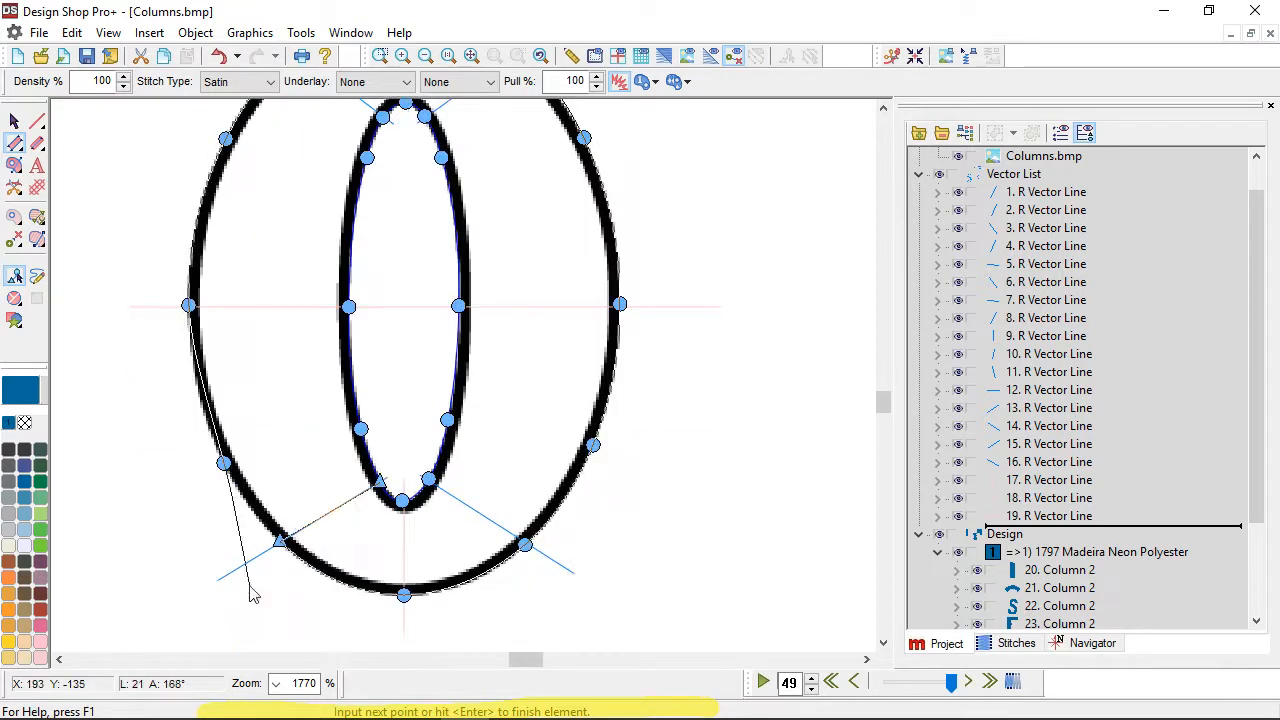
pyautogui.click(283, 547)
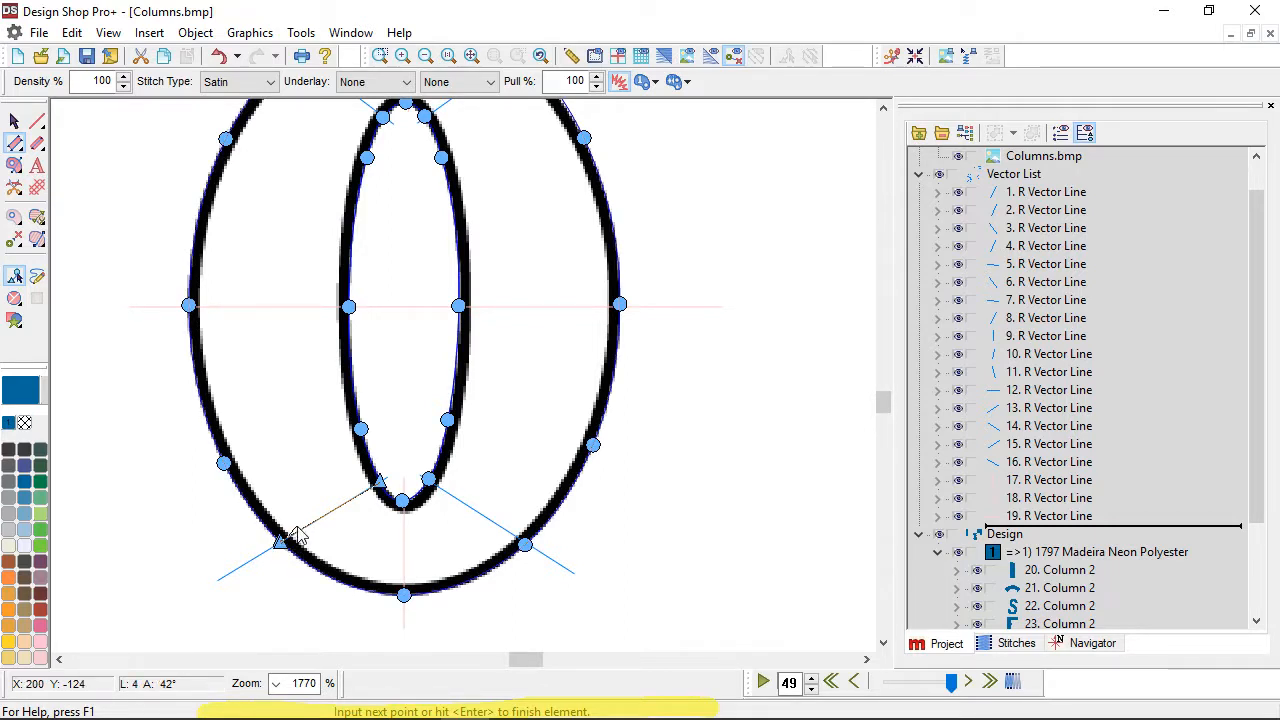
pyautogui.press('Return')
# Step: Add direction lines to the 0 horizontally across its middle and along the lower-right guide
pyautogui.scroll(-3, 420, 383)
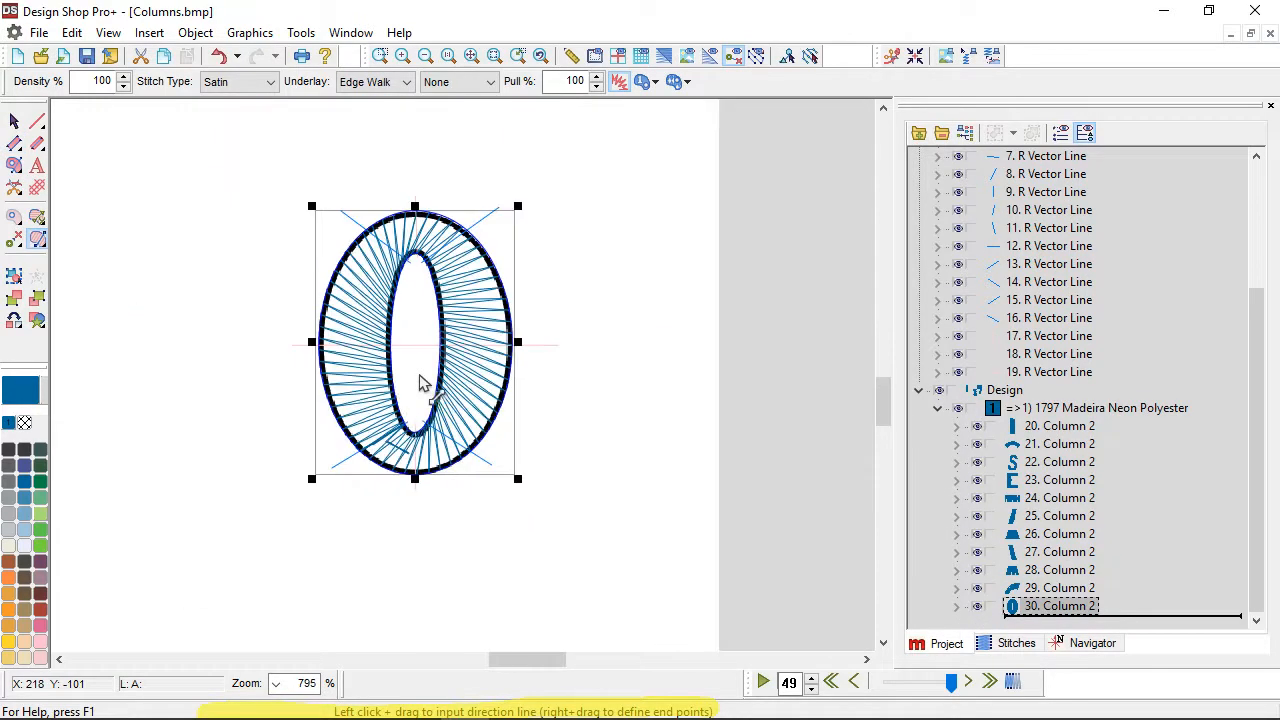
pyautogui.moveTo(286, 352); pyautogui.dragTo(600, 350)
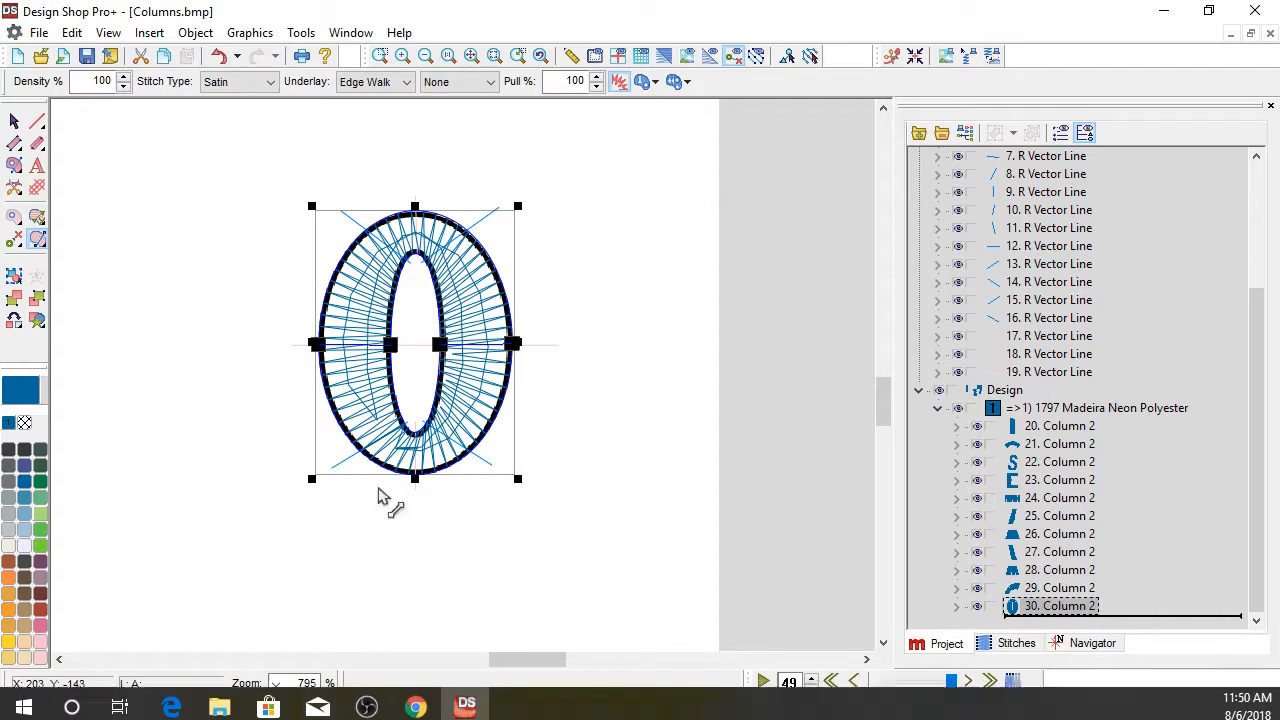
pyautogui.click(432, 424)
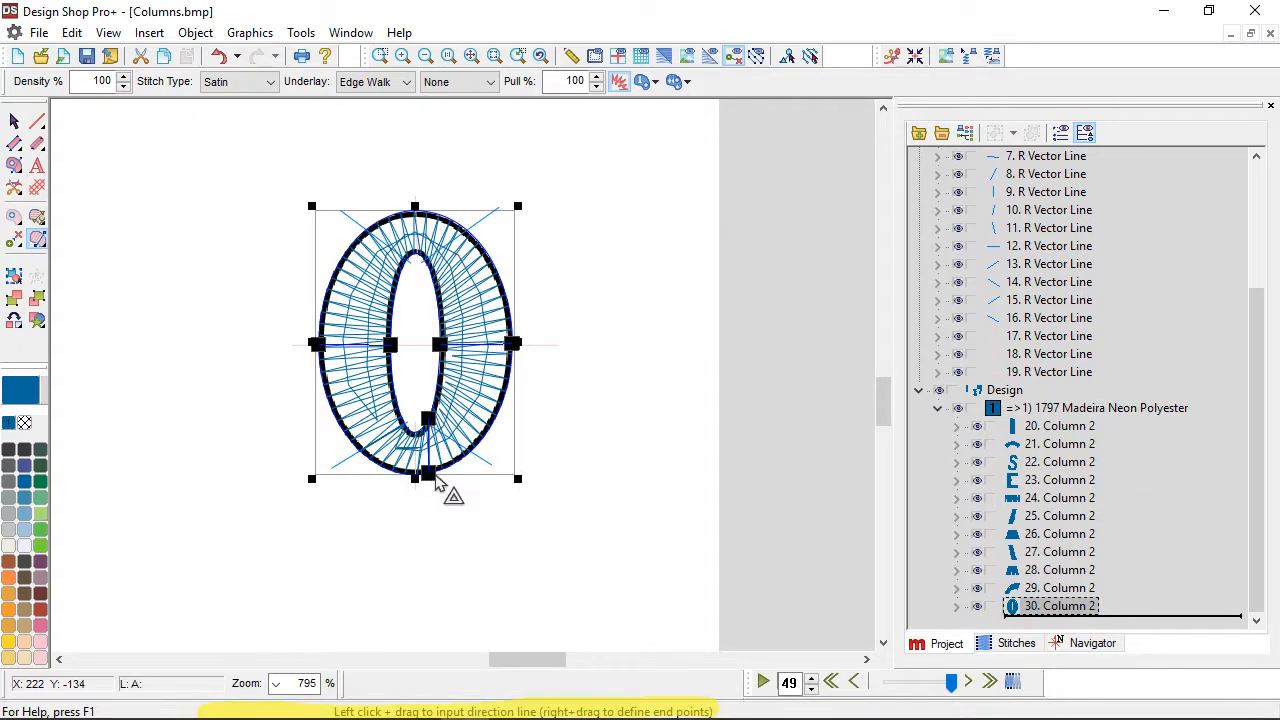
pyautogui.click(437, 472)
pyautogui.moveTo(437, 471); pyautogui.dragTo(474, 446)
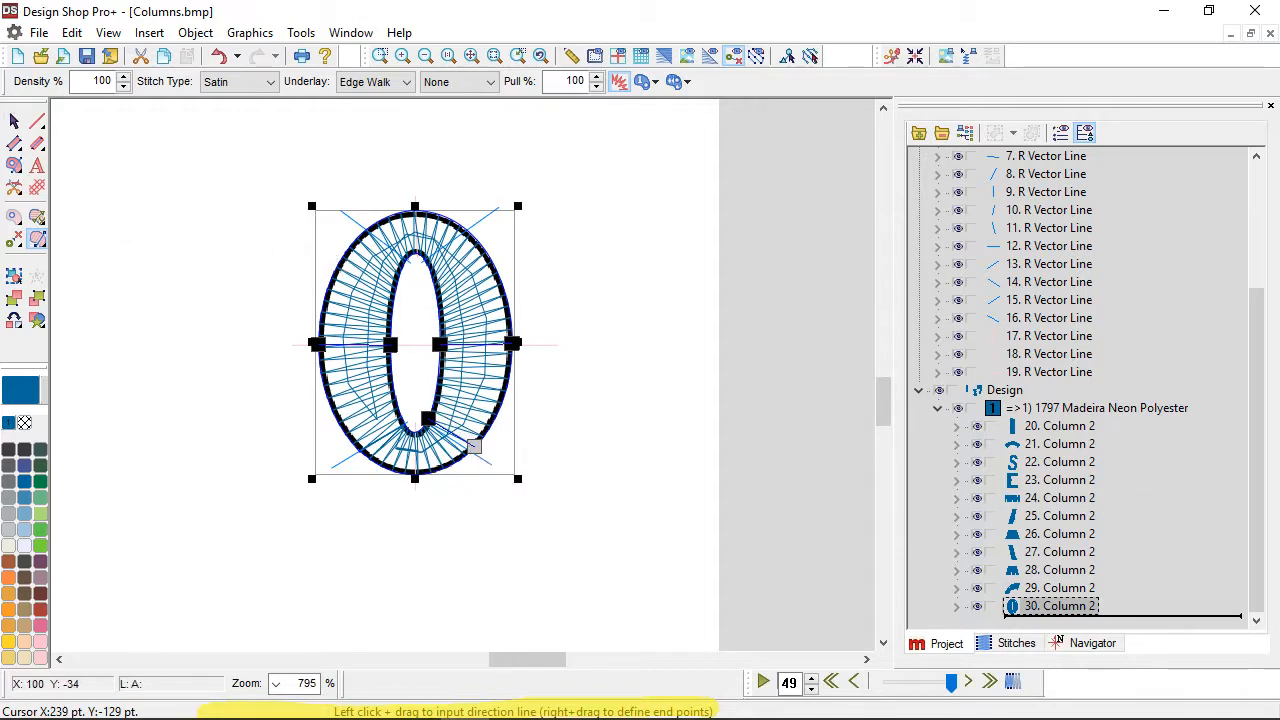
pyautogui.click(14, 124)
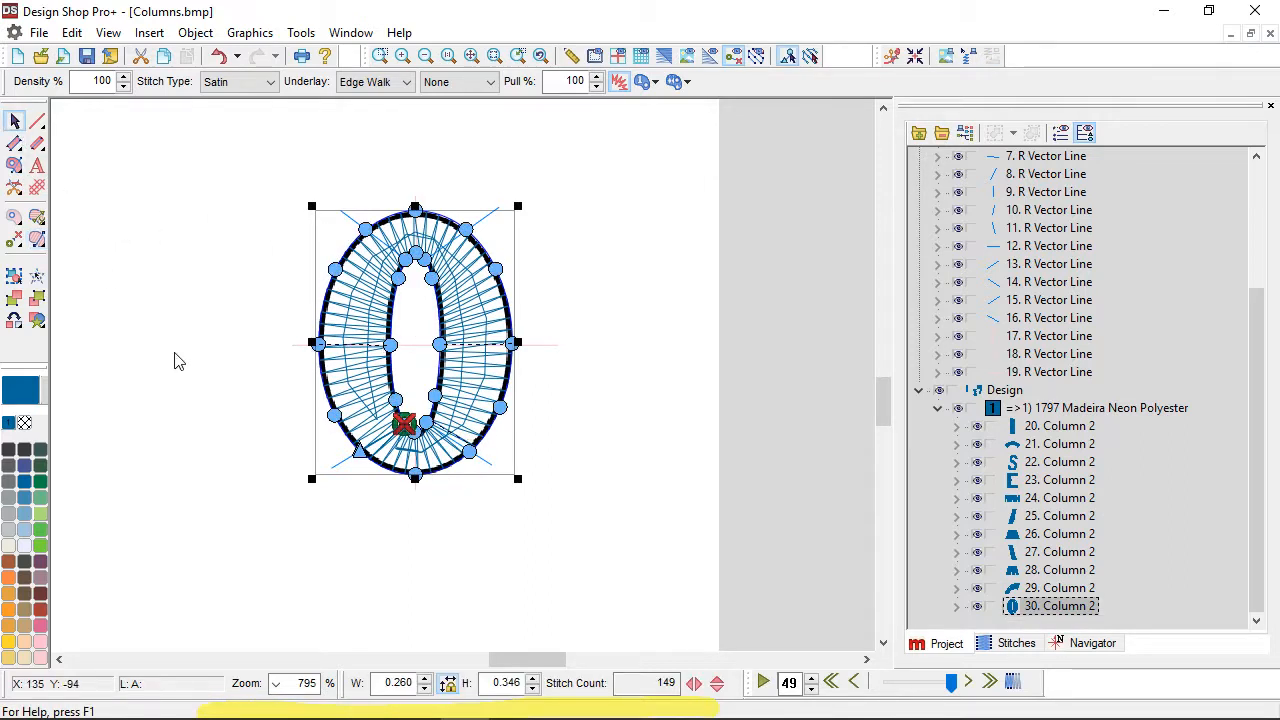
# Step: Preview the 0 in 3D and return to the flat stitch view
pyautogui.scroll(-1, 174, 361)
pyautogui.press('Escape')
pyautogui.click(664, 57)
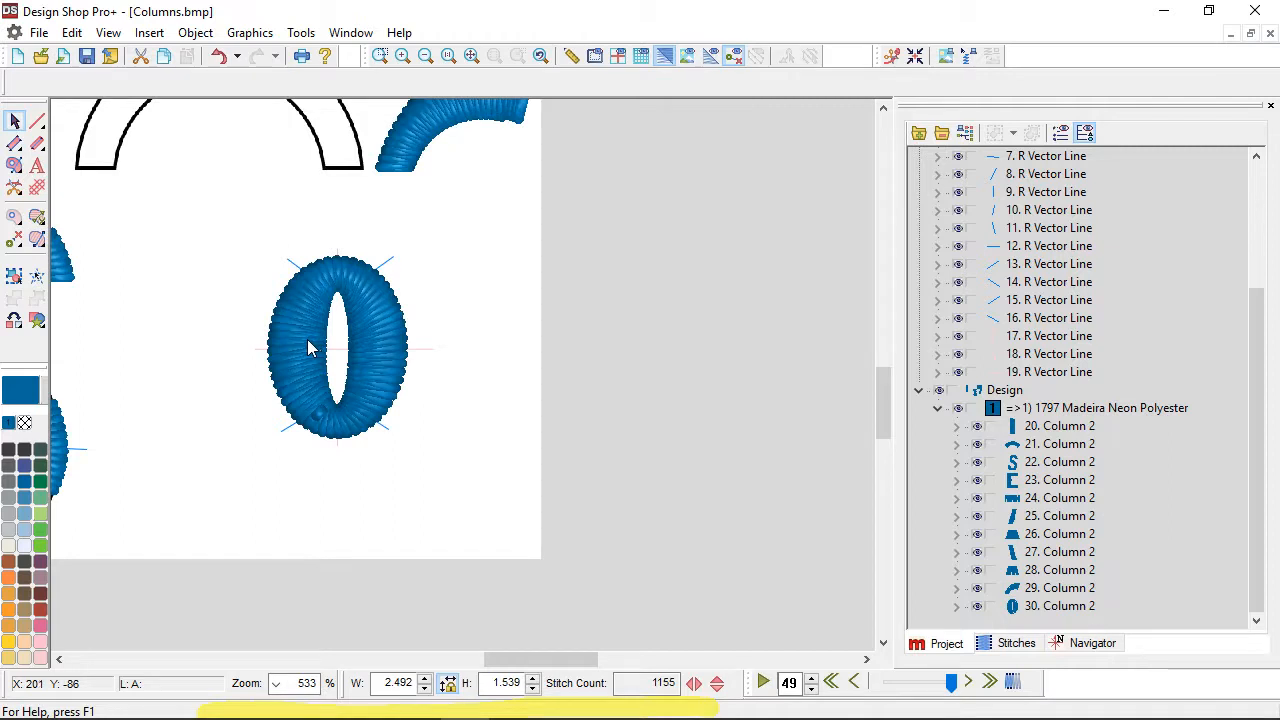
pyautogui.click(675, 57)
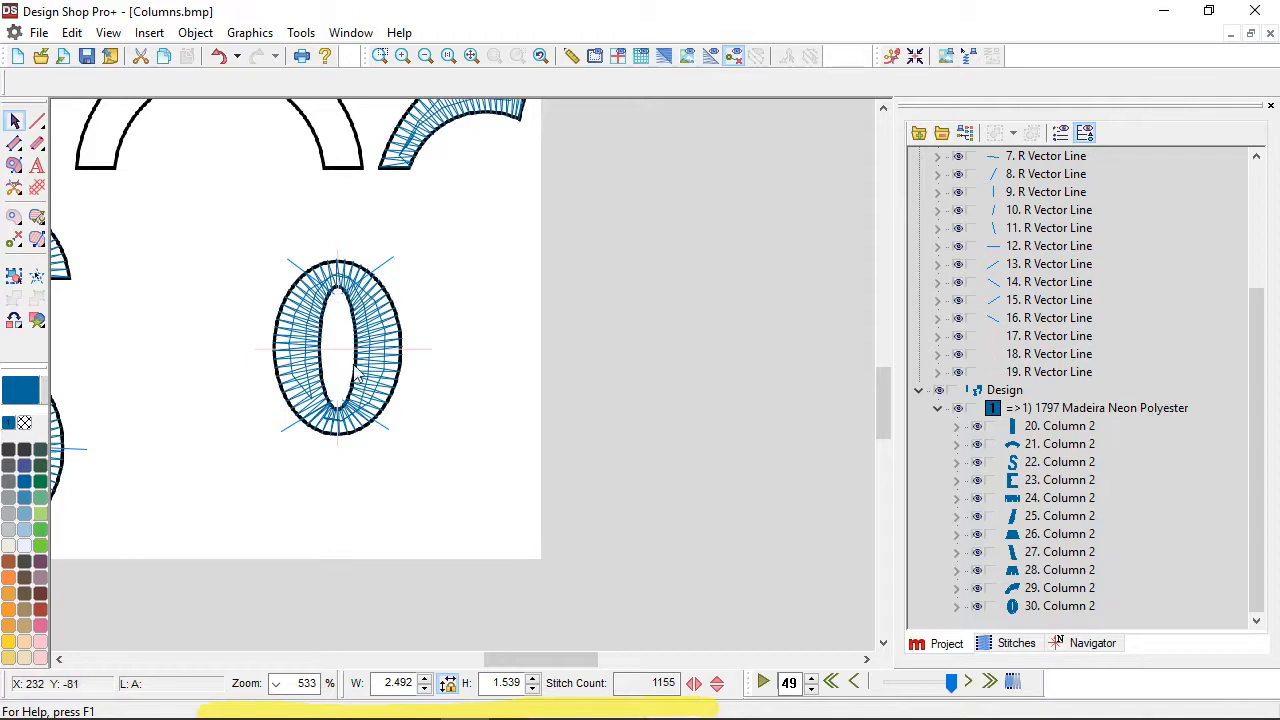
# Step: Start a Column 2 on the notched horizontal strip with a straight top edge from its upper-right to upper-left corner
pyautogui.hscroll(-3, 338, 375)
pyautogui.hscroll(-6, 338, 375)
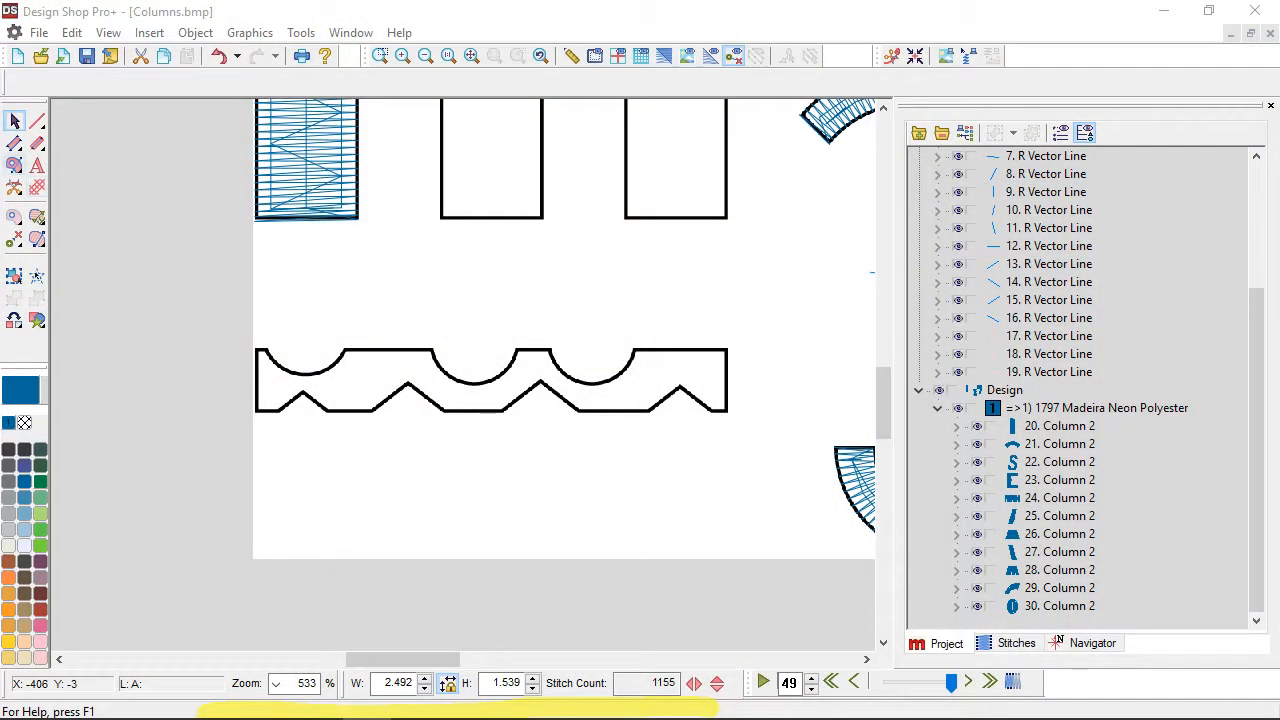
pyautogui.click(15, 143)
pyautogui.scroll(1, 685, 347)
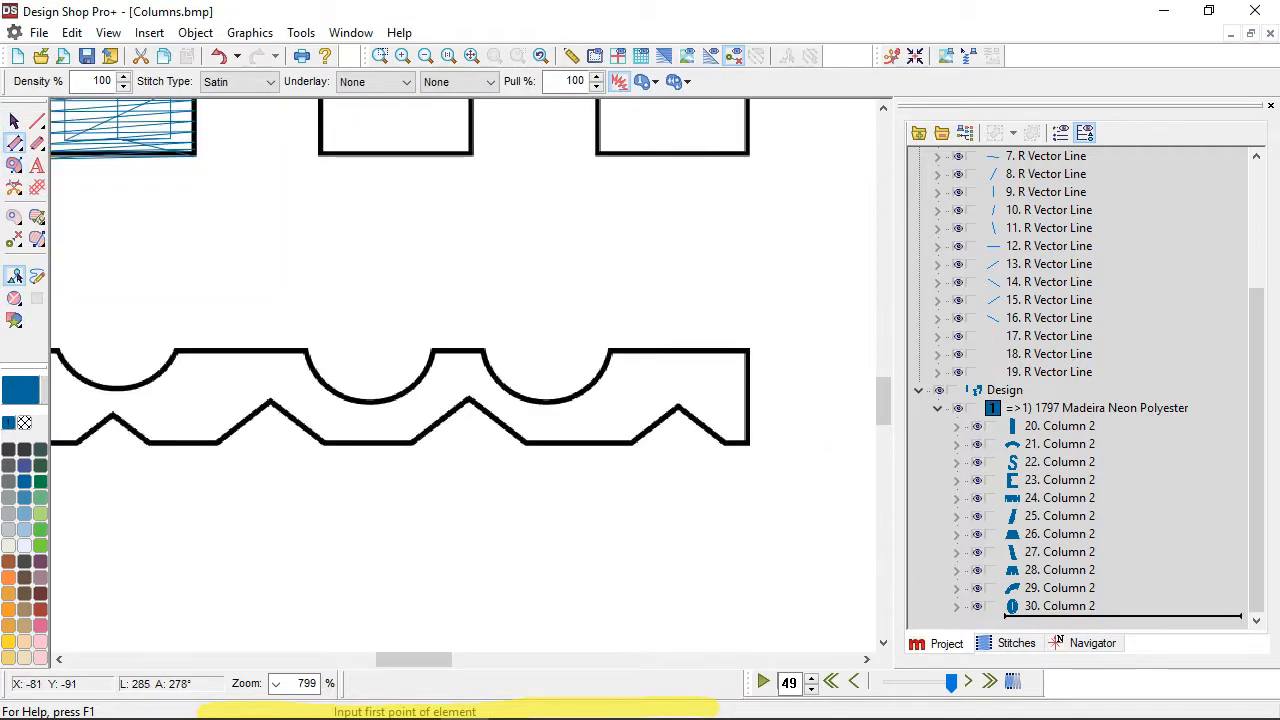
pyautogui.click(748, 347)
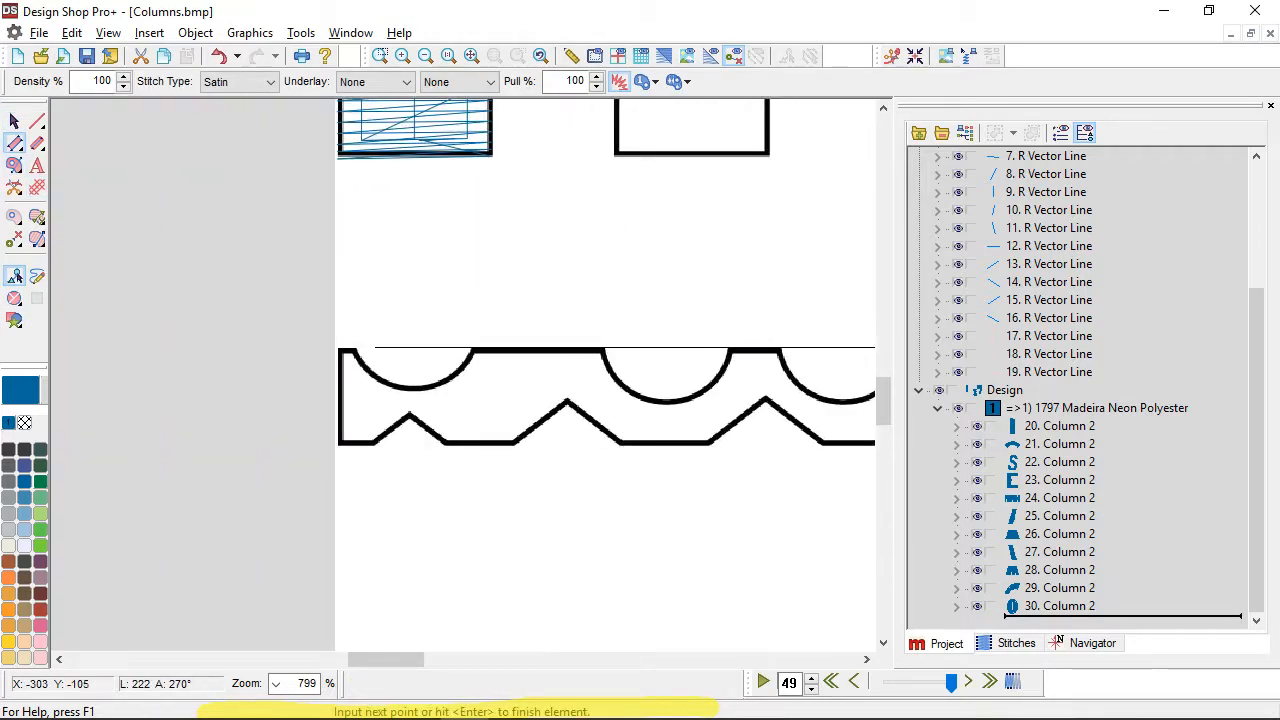
pyautogui.click(339, 347)
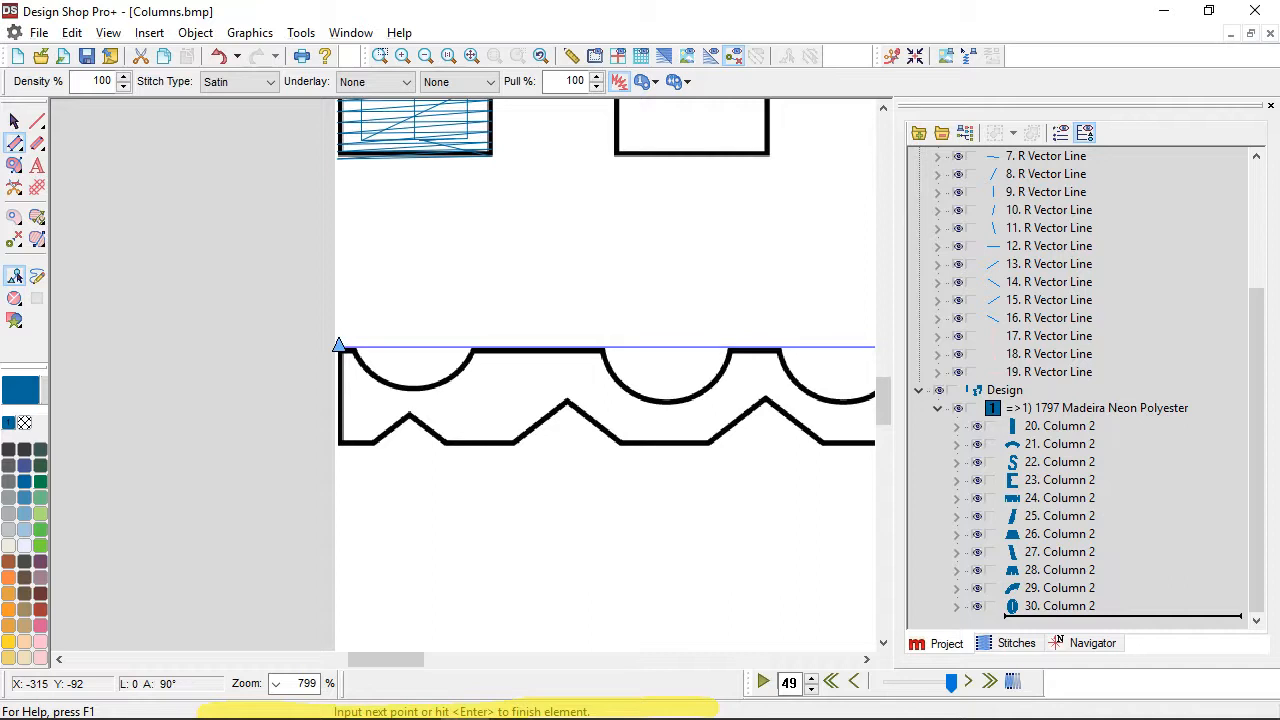
pyautogui.click(500, 385)
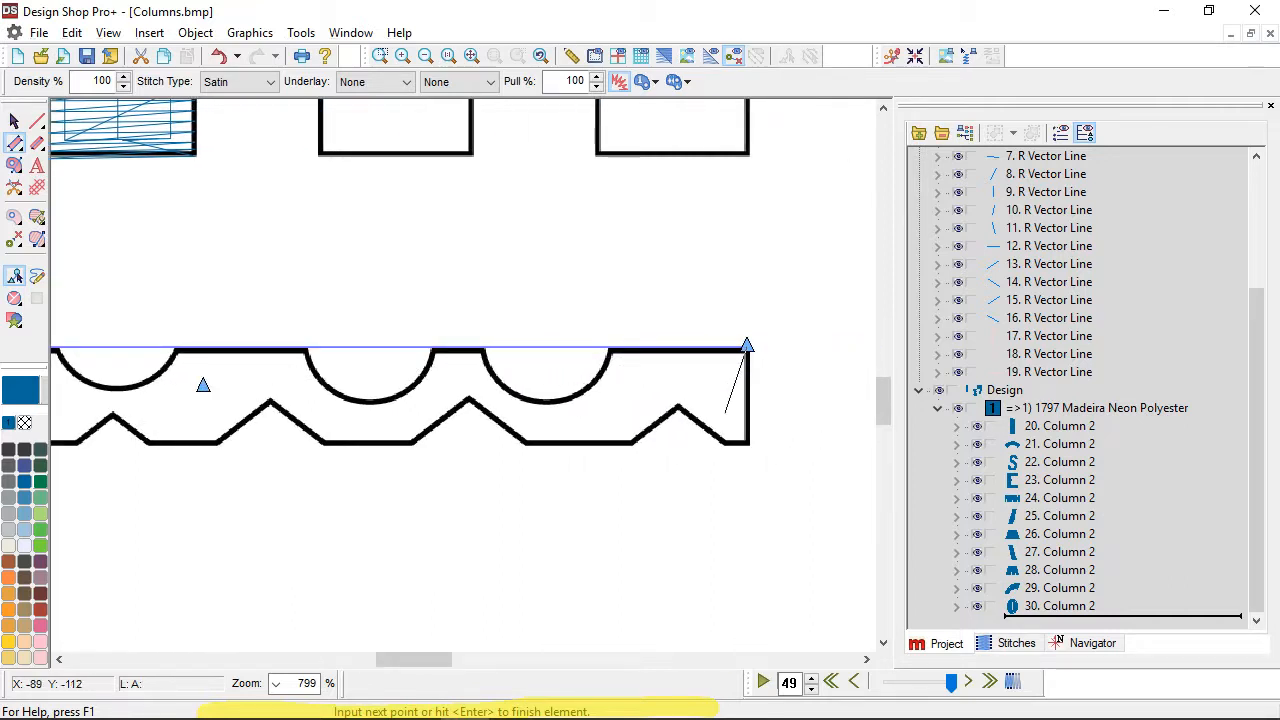
# Step: Finish the column with a straight bottom edge from lower-right to lower-left corner, and add a vertical direction line after the first notch
pyautogui.click(747, 443)
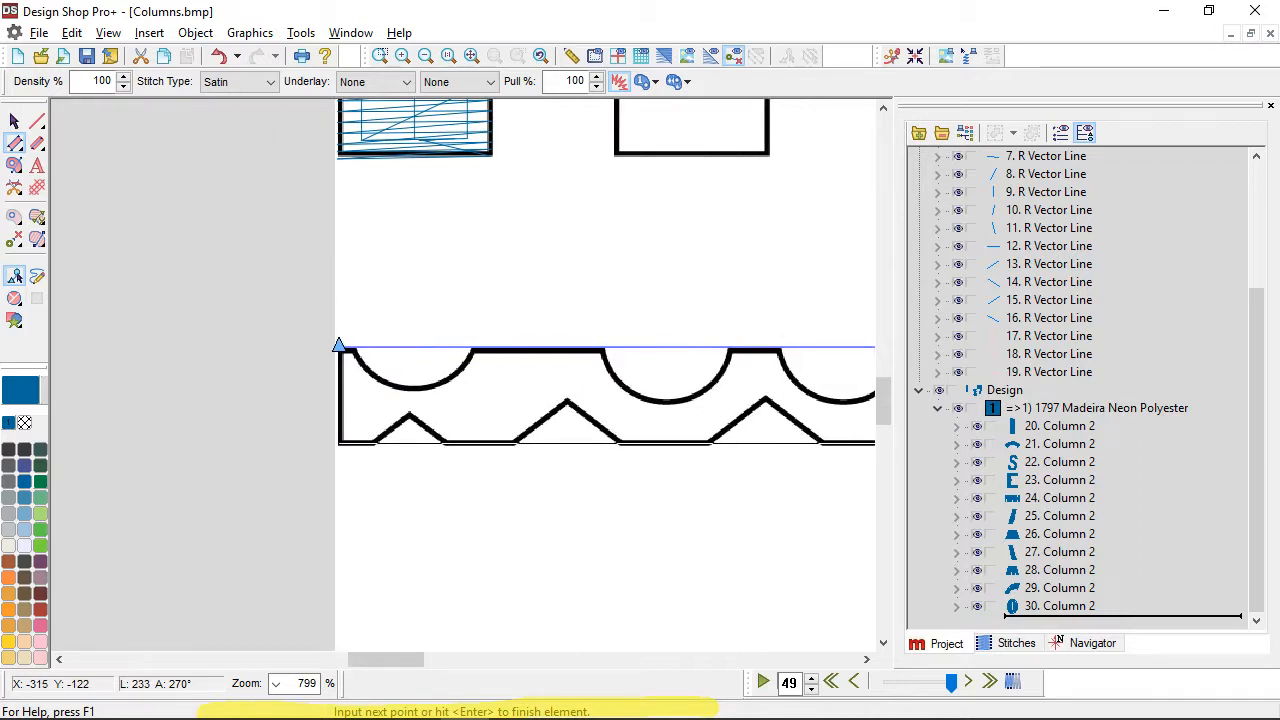
pyautogui.click(339, 443)
pyautogui.press('Return')
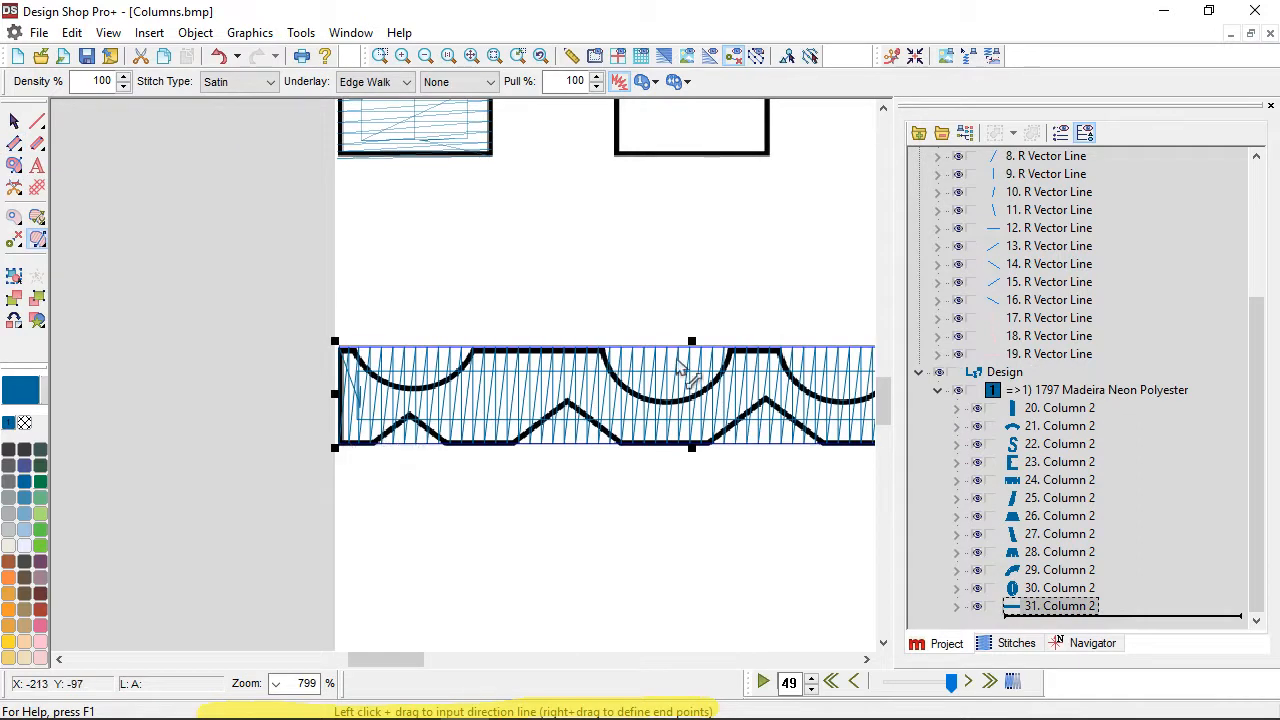
pyautogui.click(512, 354)
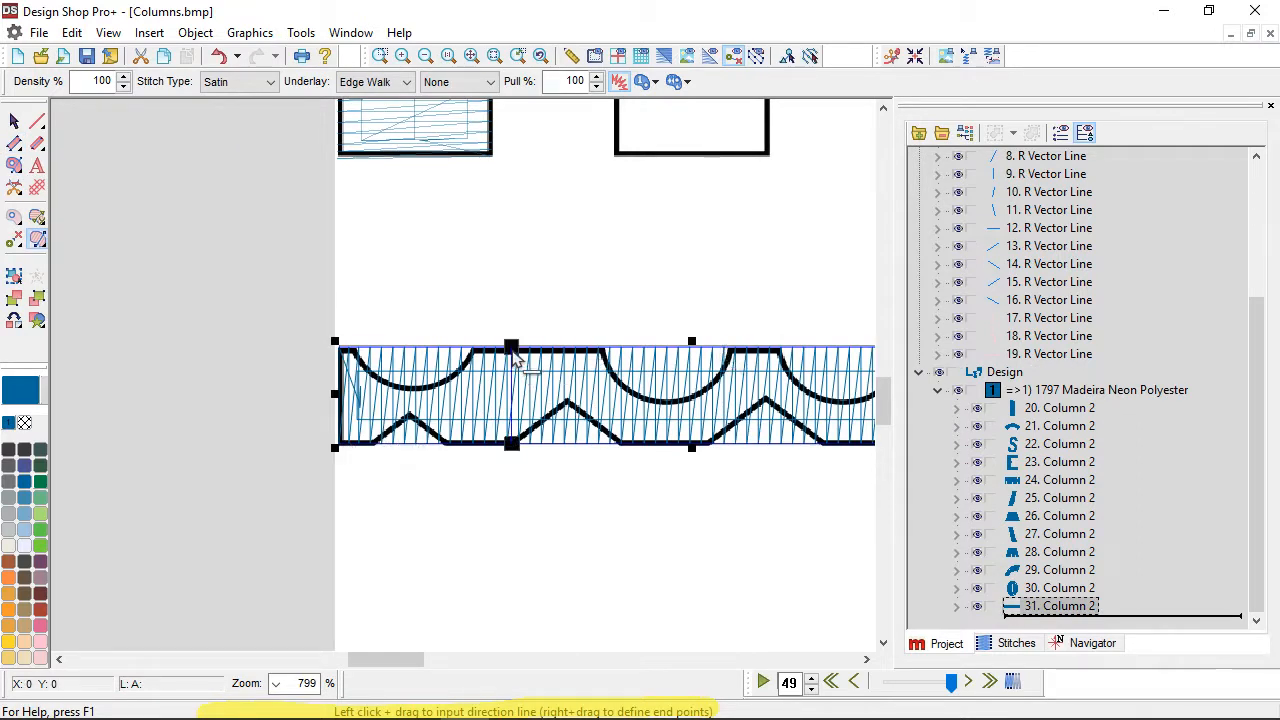
pyautogui.press('Return')
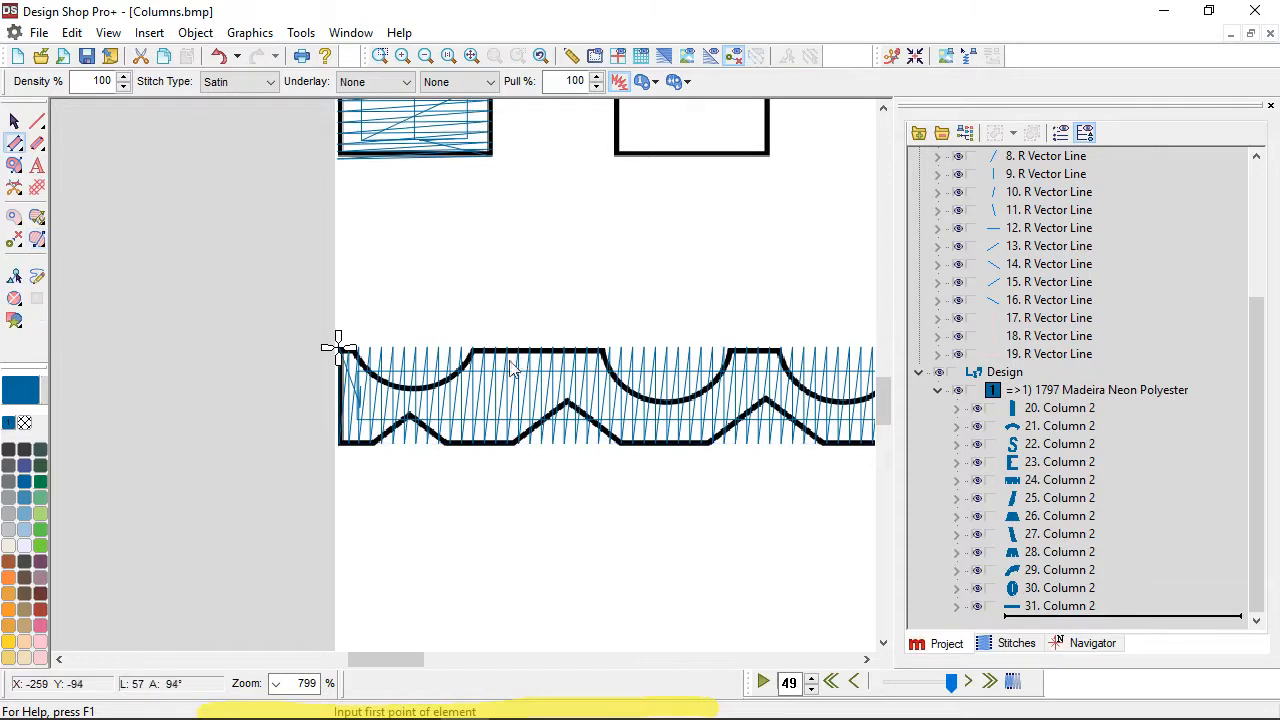
# Step: Add corner points at both ends of the first two round notches on the strip's top edge, with a curve point between each pair
pyautogui.click(14, 122)
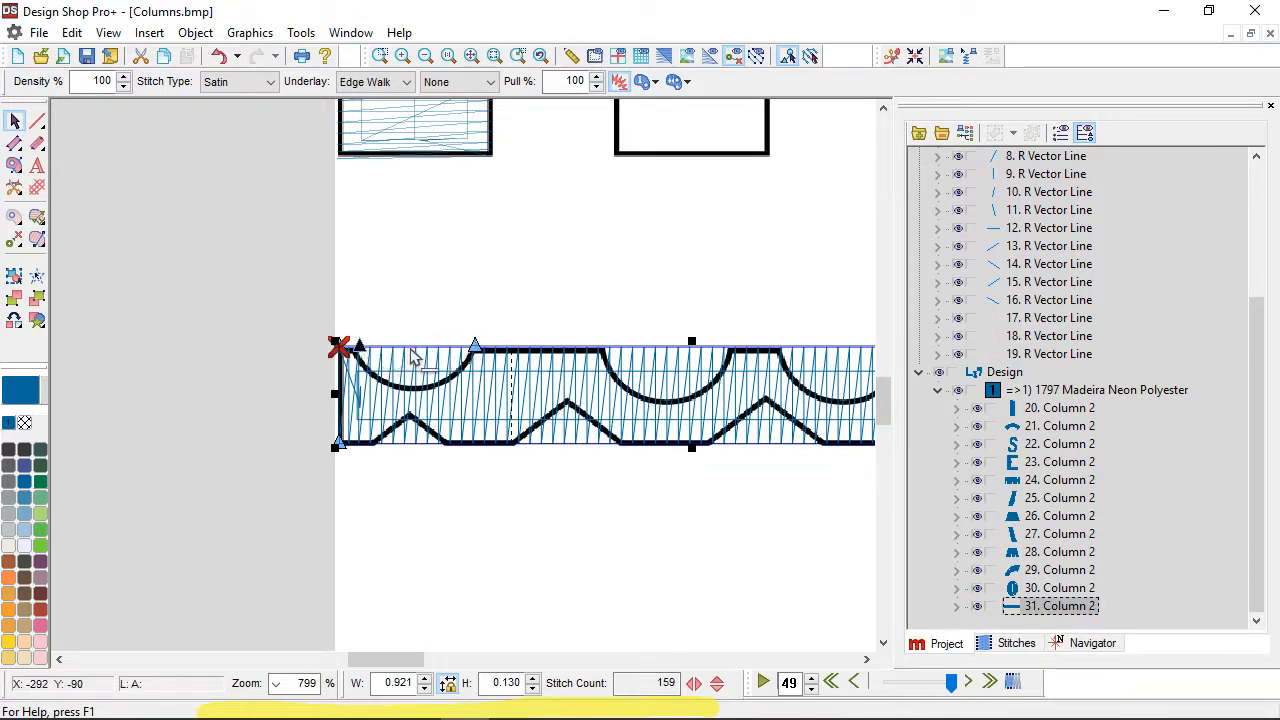
pyautogui.keyDown('ctrl'); pyautogui.rightClick(412, 347); pyautogui.keyUp('ctrl')
pyautogui.keyDown('ctrl'); pyautogui.click(607, 348); pyautogui.keyUp('ctrl')
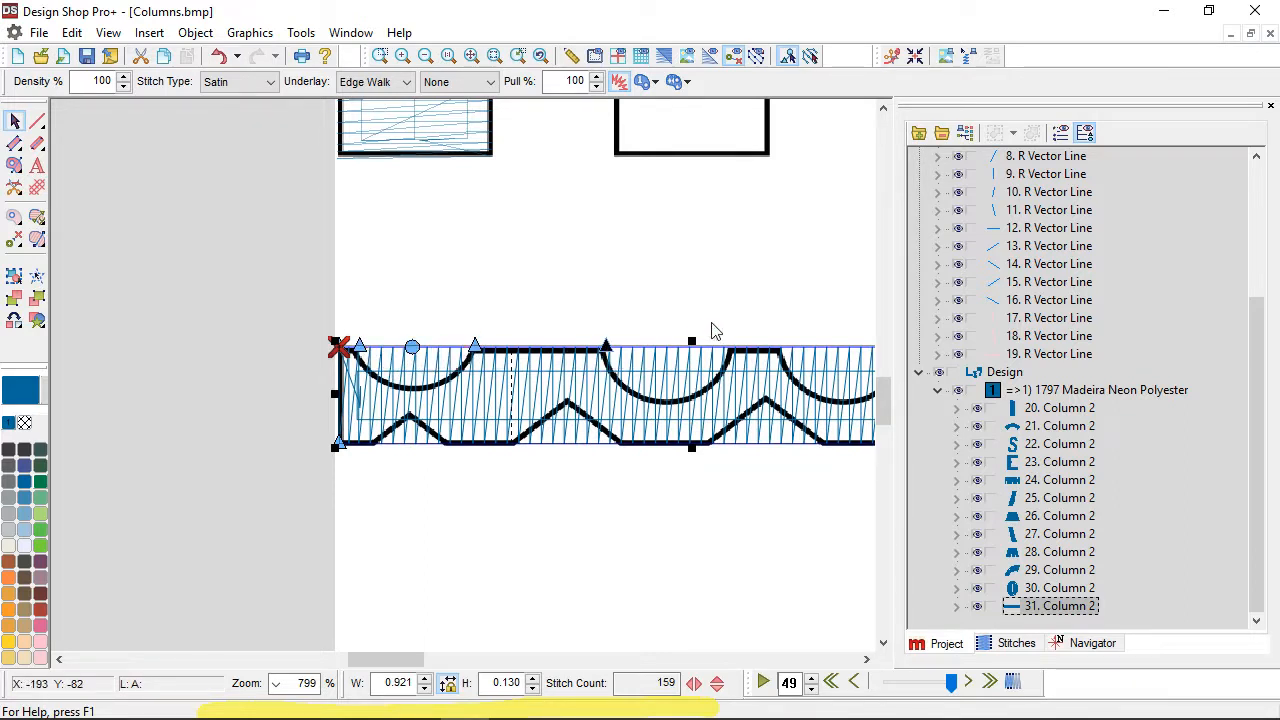
pyautogui.keyDown('ctrl'); pyautogui.click(731, 348); pyautogui.keyUp('ctrl')
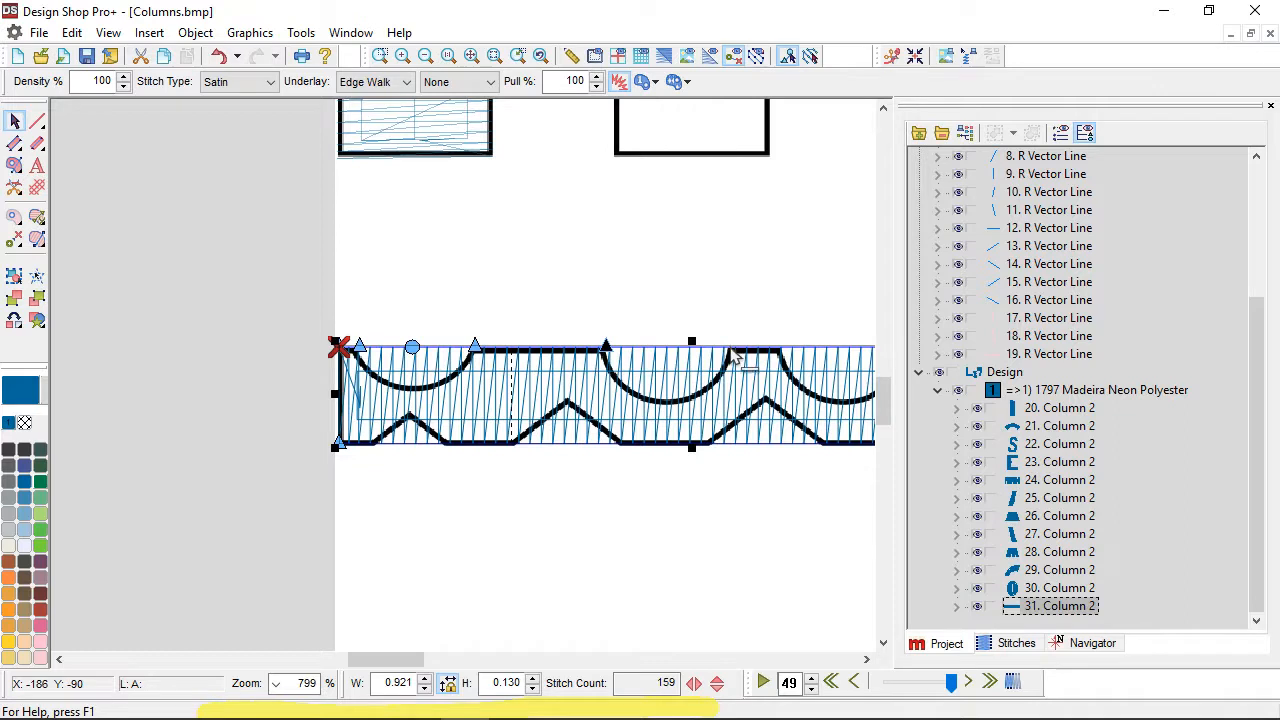
pyautogui.keyDown('ctrl'); pyautogui.rightClick(667, 348); pyautogui.keyUp('ctrl')
# Step: Pull the curve points of the first two notches down to the bottoms of their arcs
pyautogui.moveTo(667, 381); pyautogui.dragTo(668, 401)
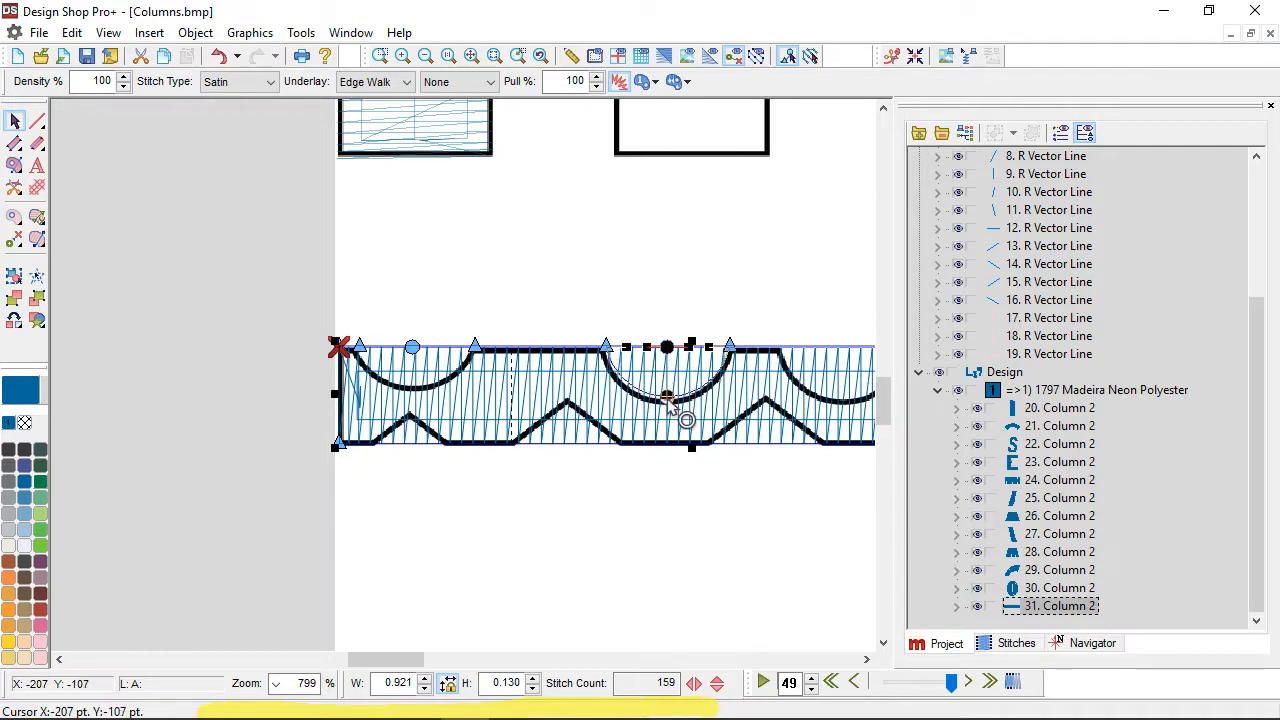
pyautogui.click(412, 348)
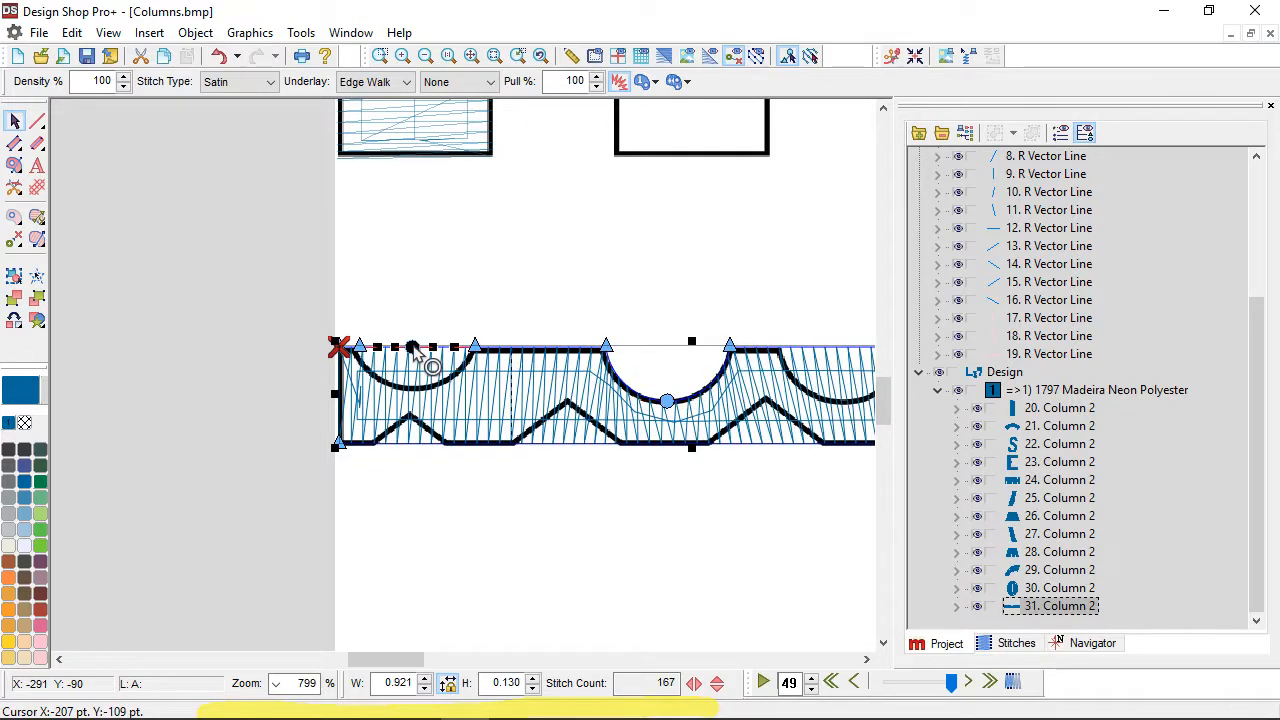
pyautogui.moveTo(416, 393); pyautogui.dragTo(417, 388)
# Step: Nudge the first notch's left corner point left so its arc follows the artwork
pyautogui.scroll(2, 379, 365)
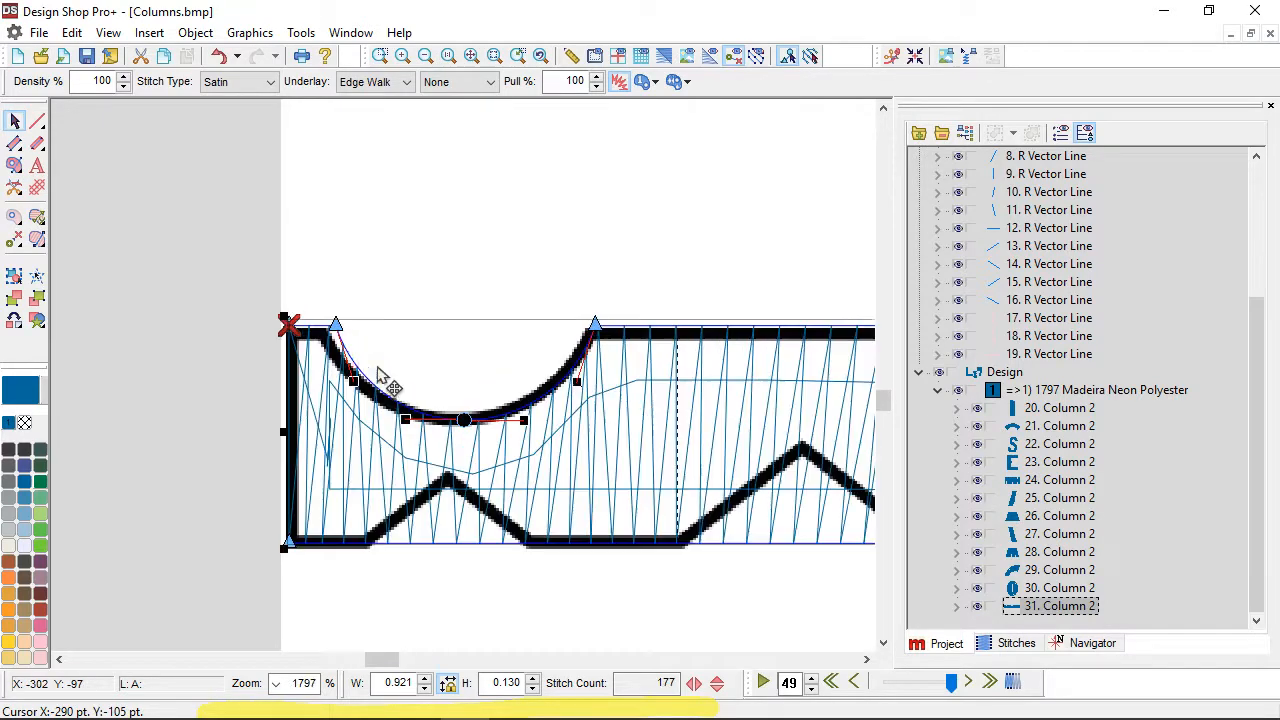
pyautogui.click(336, 326)
pyautogui.press('Left')
pyautogui.press('Left')
pyautogui.press('Left')
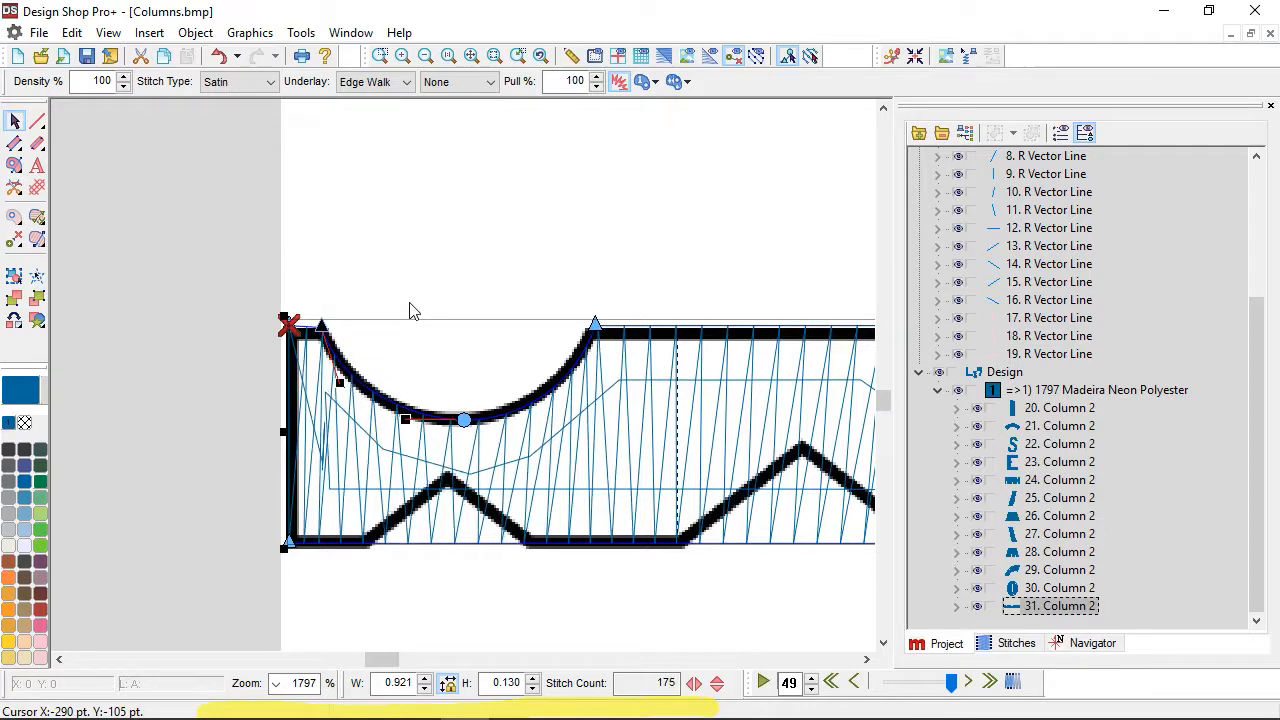
# Step: Move the first round notch's curve point slightly up and to the left so the arc follows the artwork
pyautogui.doubleClick(465, 421)
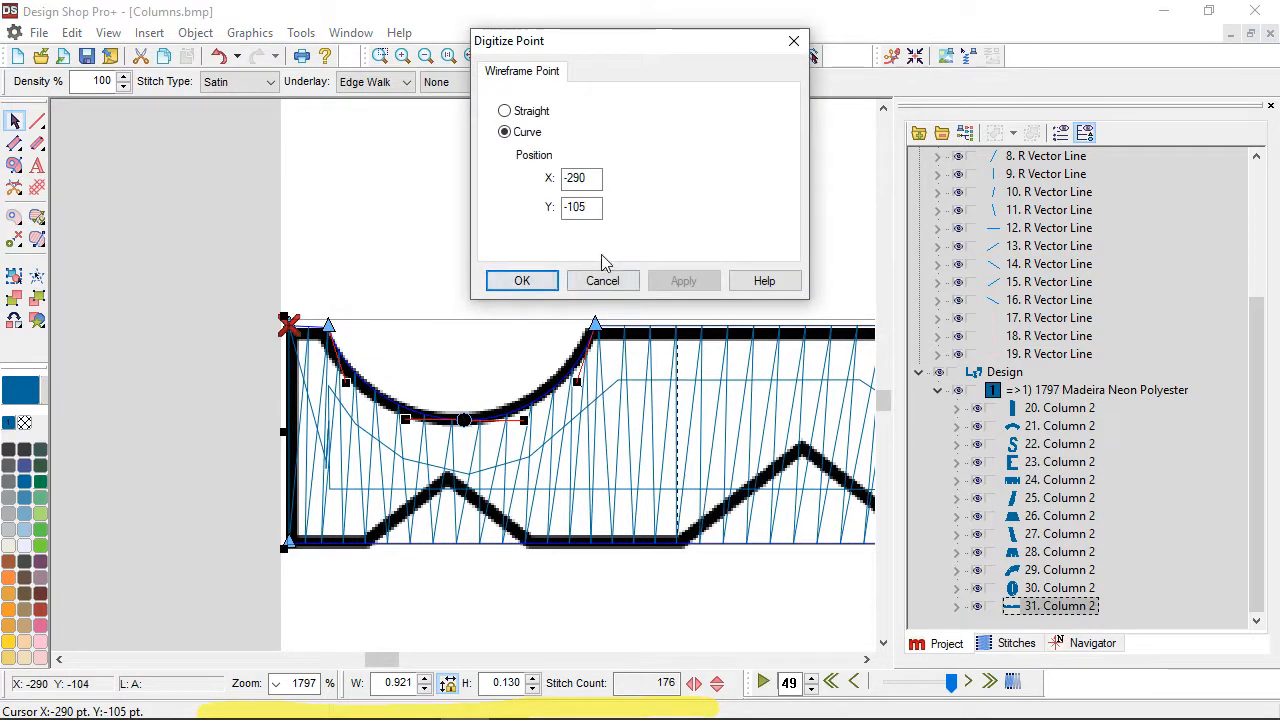
pyautogui.click(604, 277)
pyautogui.moveTo(465, 420)
pyautogui.mouseDown()
pyautogui.moveTo(465, 406)
pyautogui.moveTo(459, 416)
pyautogui.mouseUp()
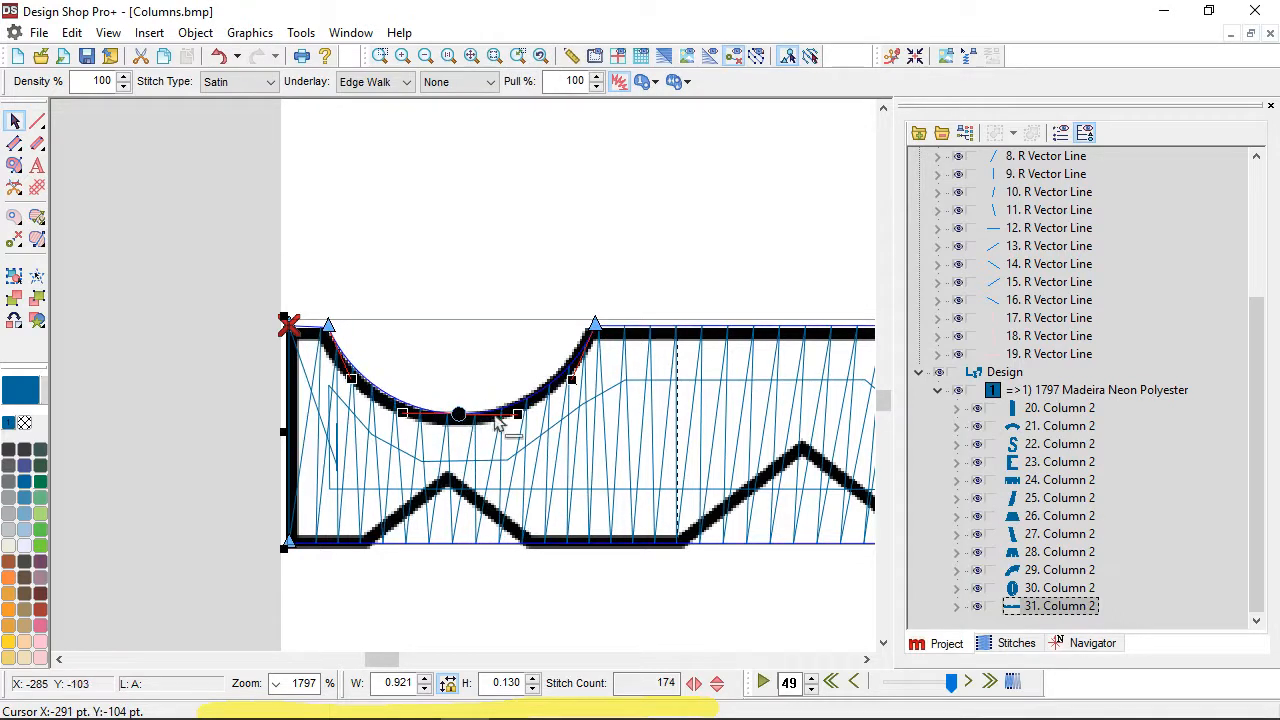
# Step: Add corner points at both ends of the strip's first two triangular notches, and move a corner point between each pair up to the peak
pyautogui.click(371, 557)
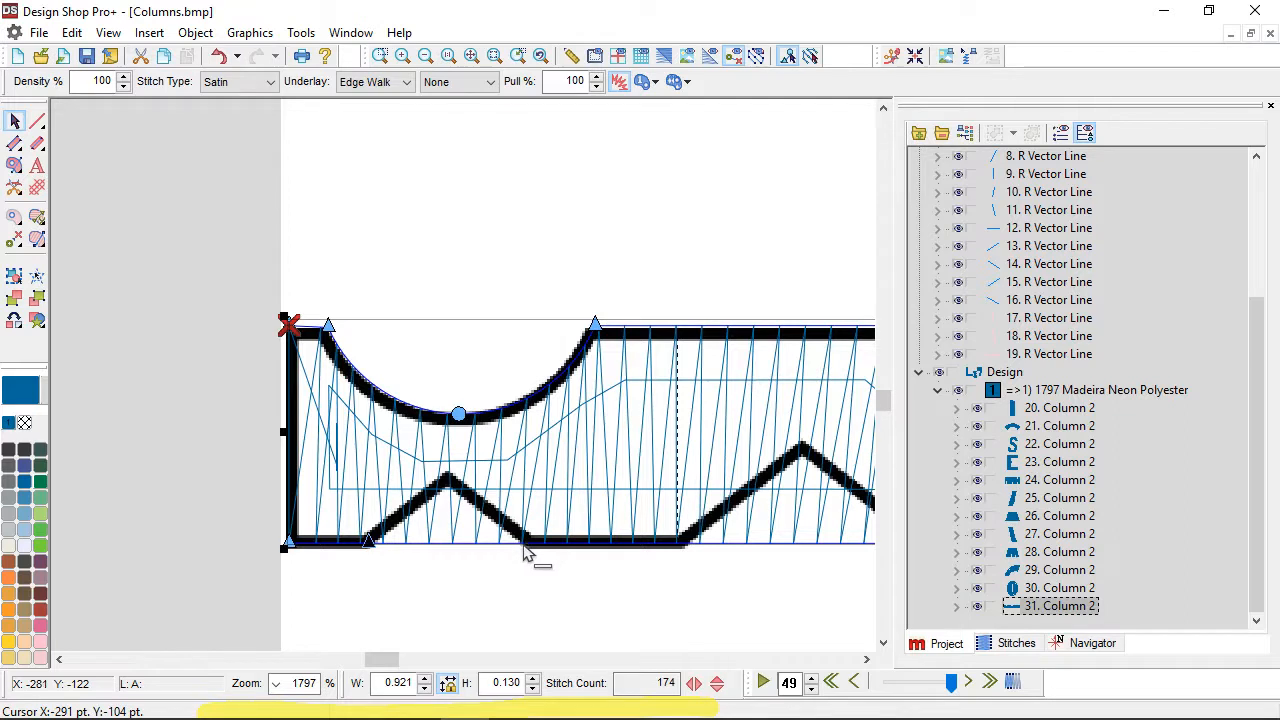
pyautogui.click(439, 547)
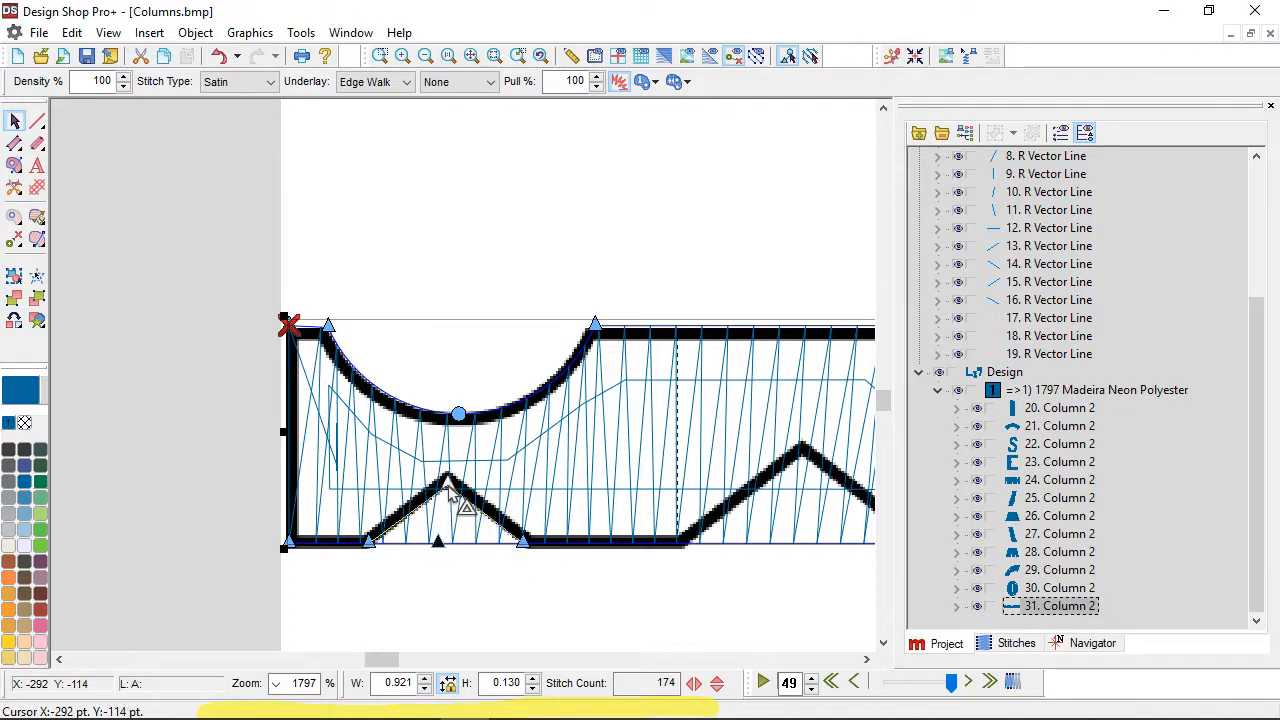
pyautogui.hscroll(2, 666, 517)
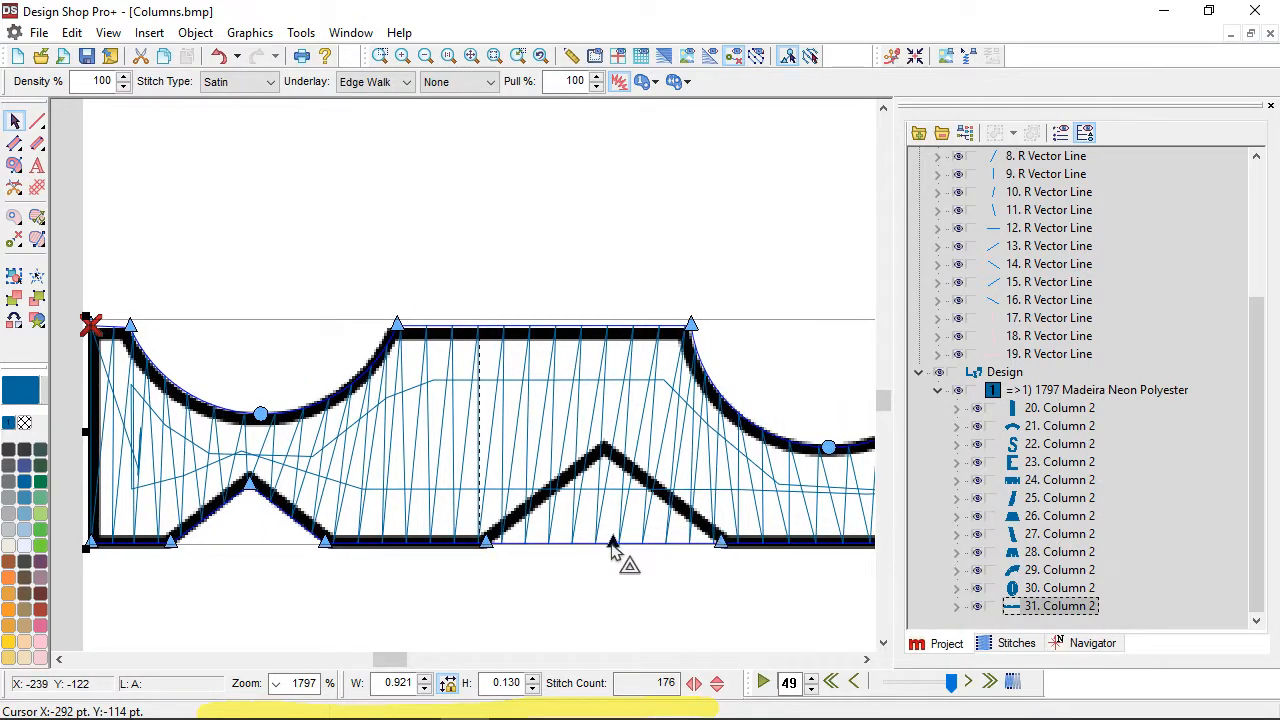
pyautogui.moveTo(612, 543); pyautogui.dragTo(607, 450)
# Step: Shape the last two triangular notches on the strip's bottom edge with corner points at their ends and peaks
pyautogui.hscroll(5, 621, 464)
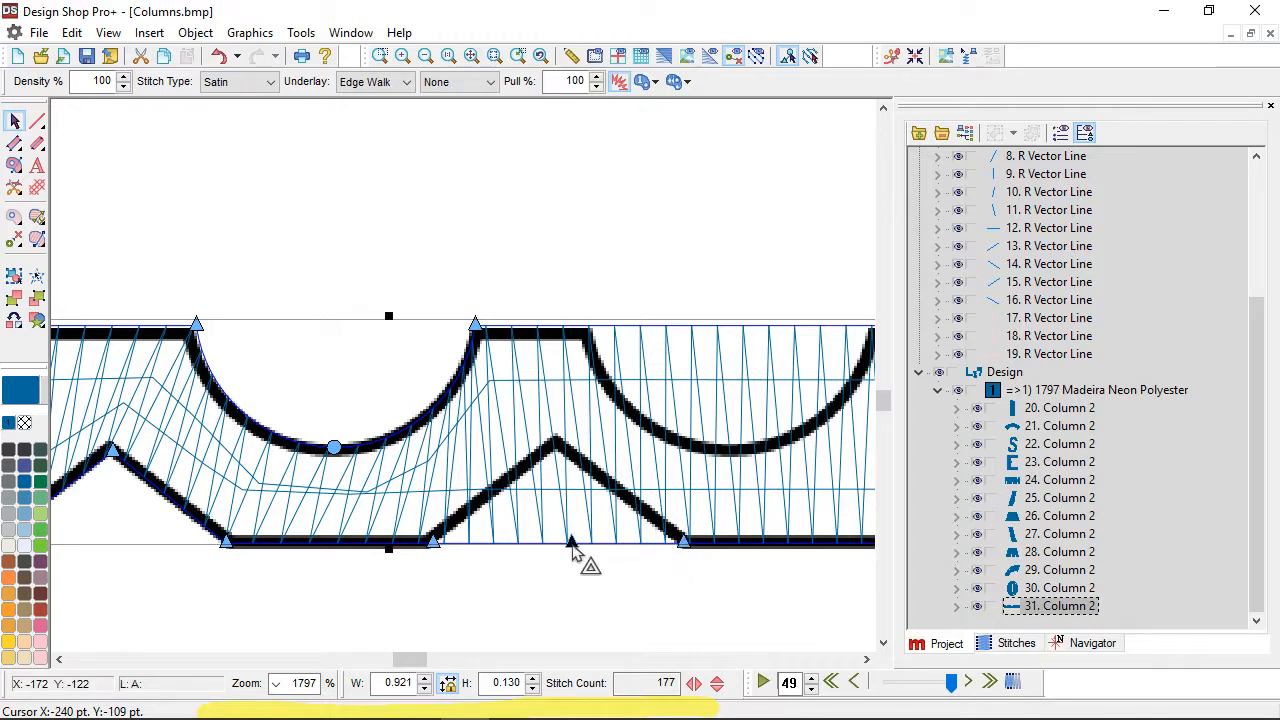
pyautogui.moveTo(572, 548); pyautogui.dragTo(571, 466)
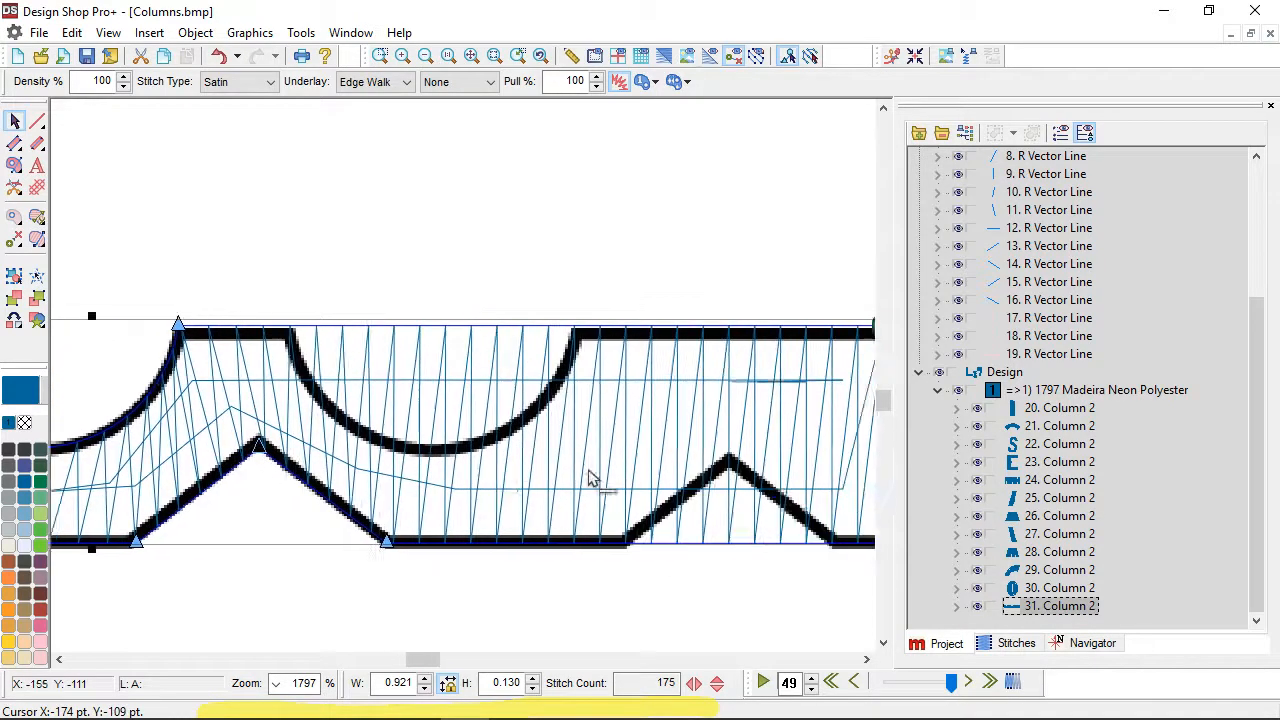
pyautogui.hscroll(2, 590, 478)
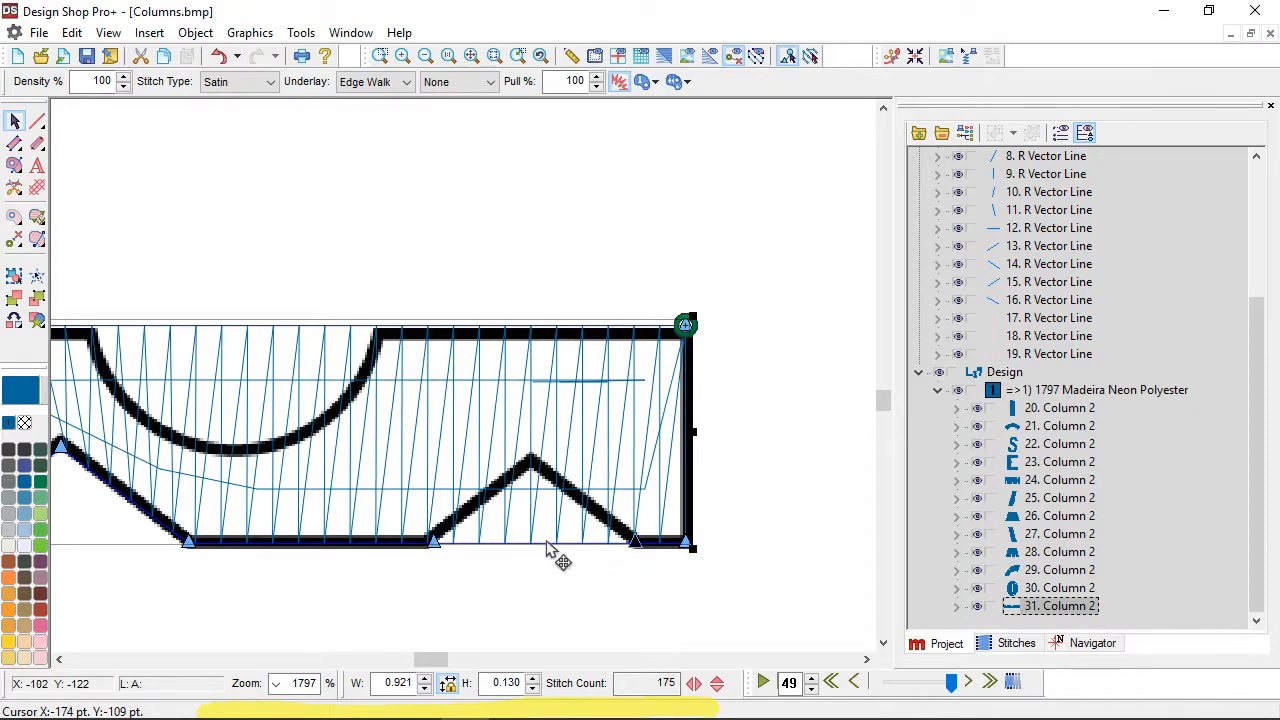
pyautogui.moveTo(538, 545); pyautogui.dragTo(531, 462)
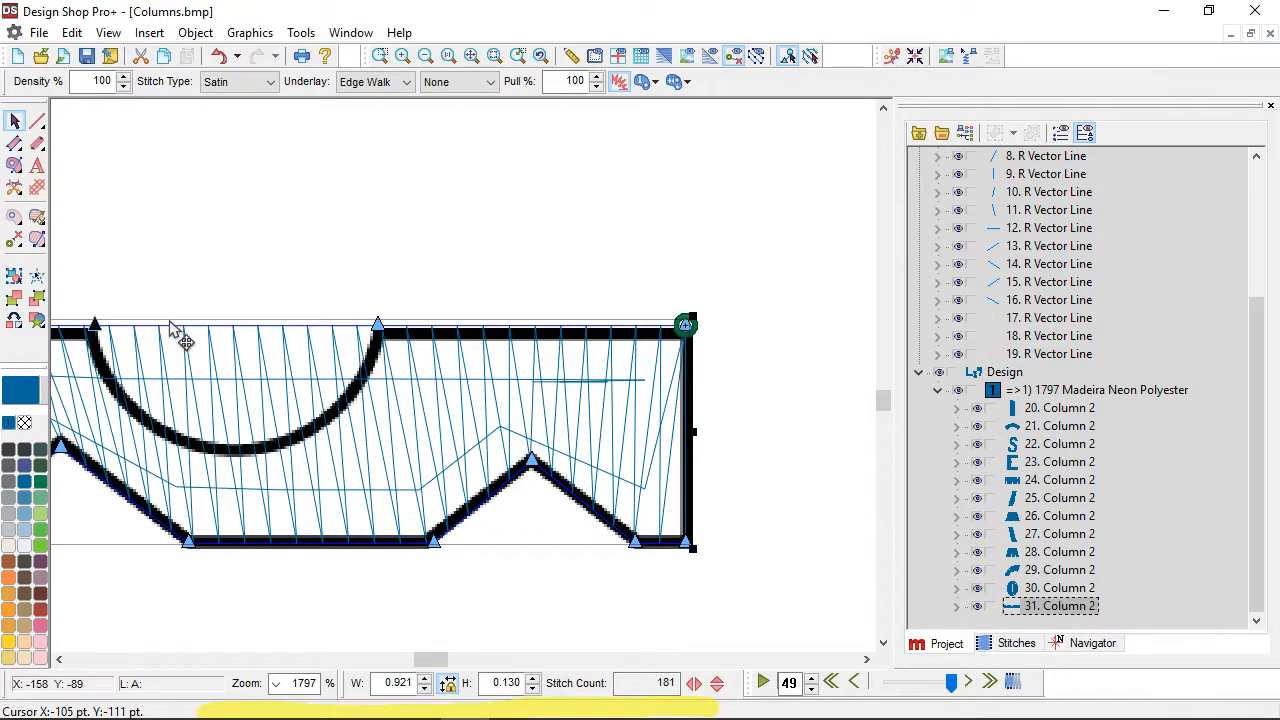
# Step: Shape the third round notch with corner points at both ends and a curve point pulled down to the bottom of its arc
pyautogui.click(235, 328)
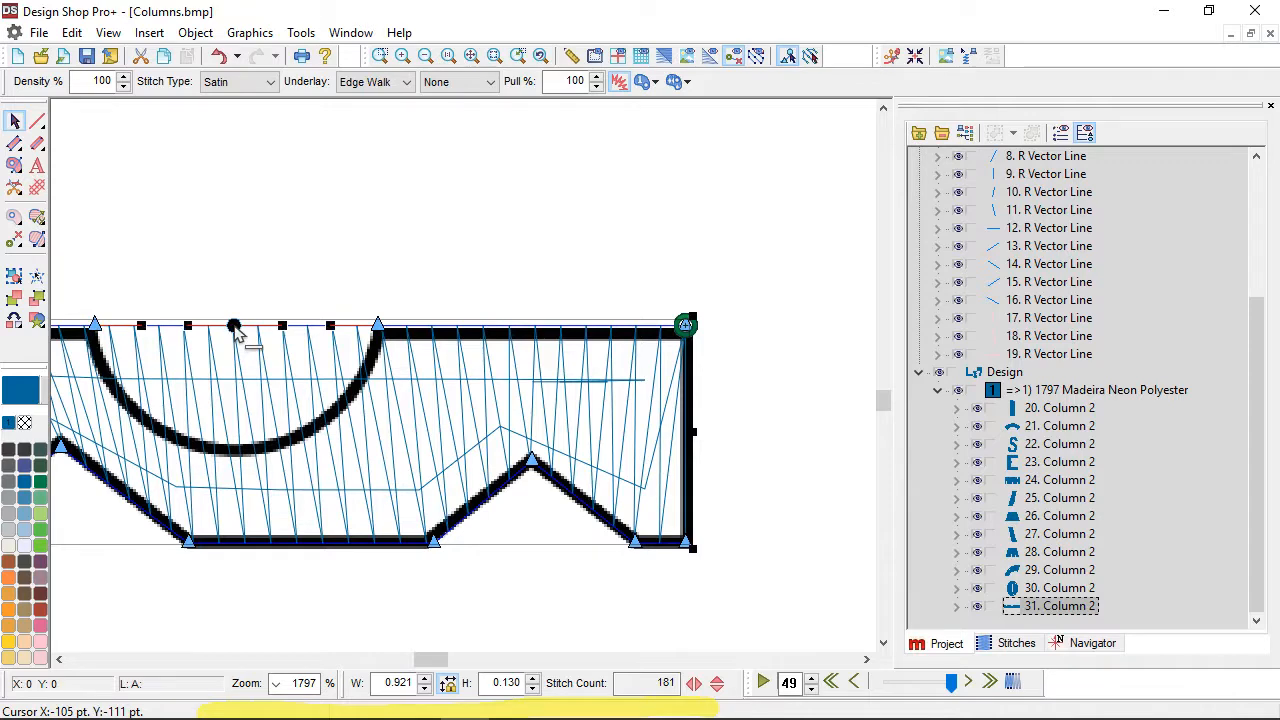
pyautogui.moveTo(235, 332); pyautogui.dragTo(226, 446)
pyautogui.scroll(-4, 245, 465)
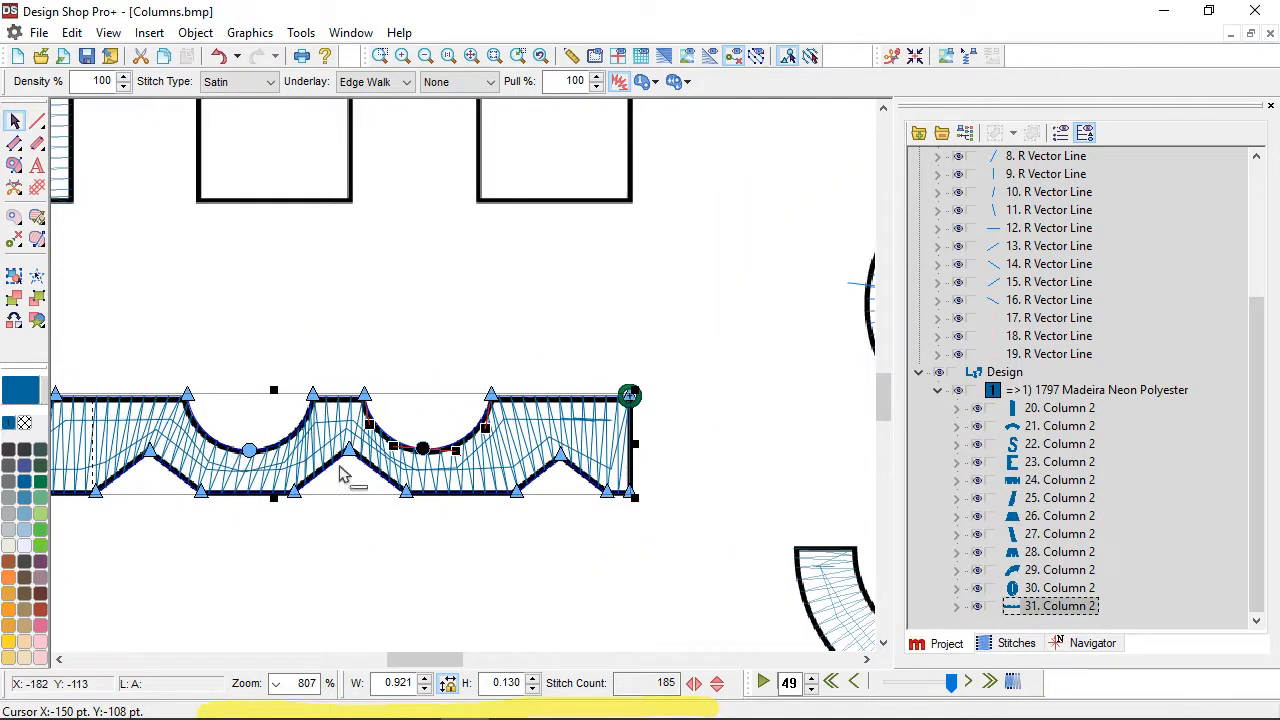
pyautogui.hscroll(-2, 361, 465)
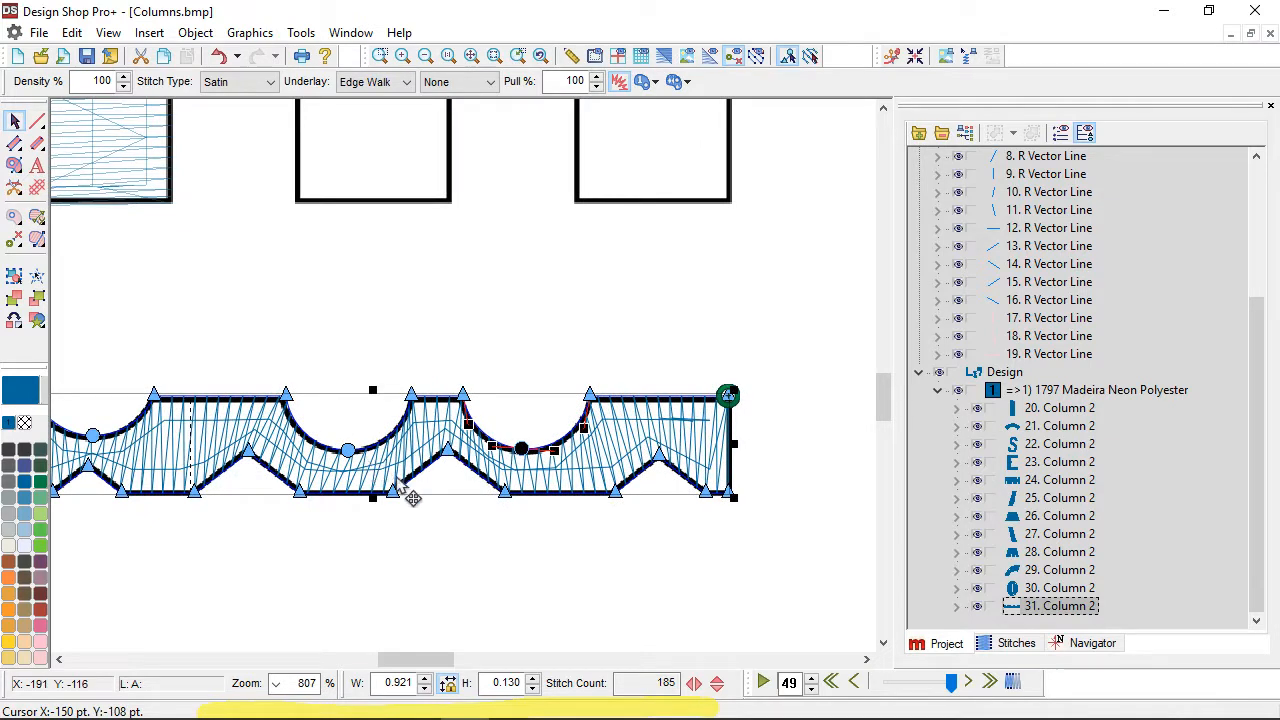
pyautogui.hscroll(-2, 407, 497)
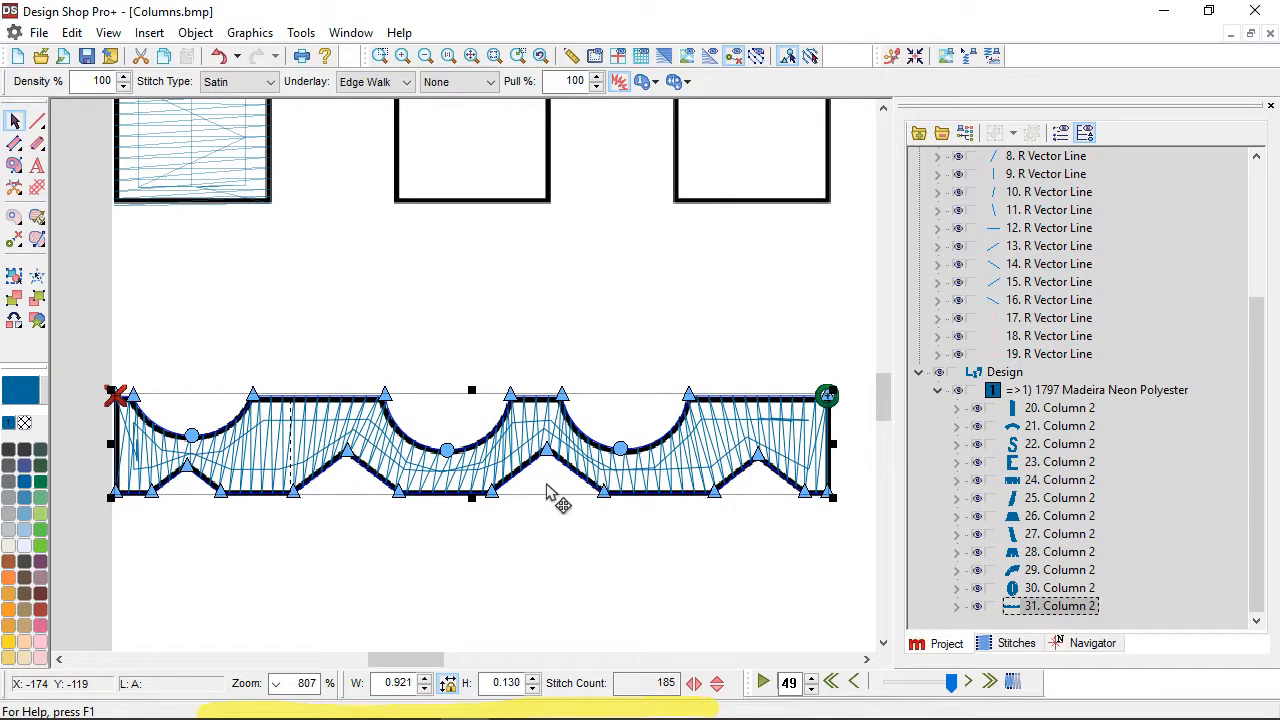
# Step: Add near-vertical direction lines across the strip at the second and third round notches and at the last triangular peak
pyautogui.click(38, 241)
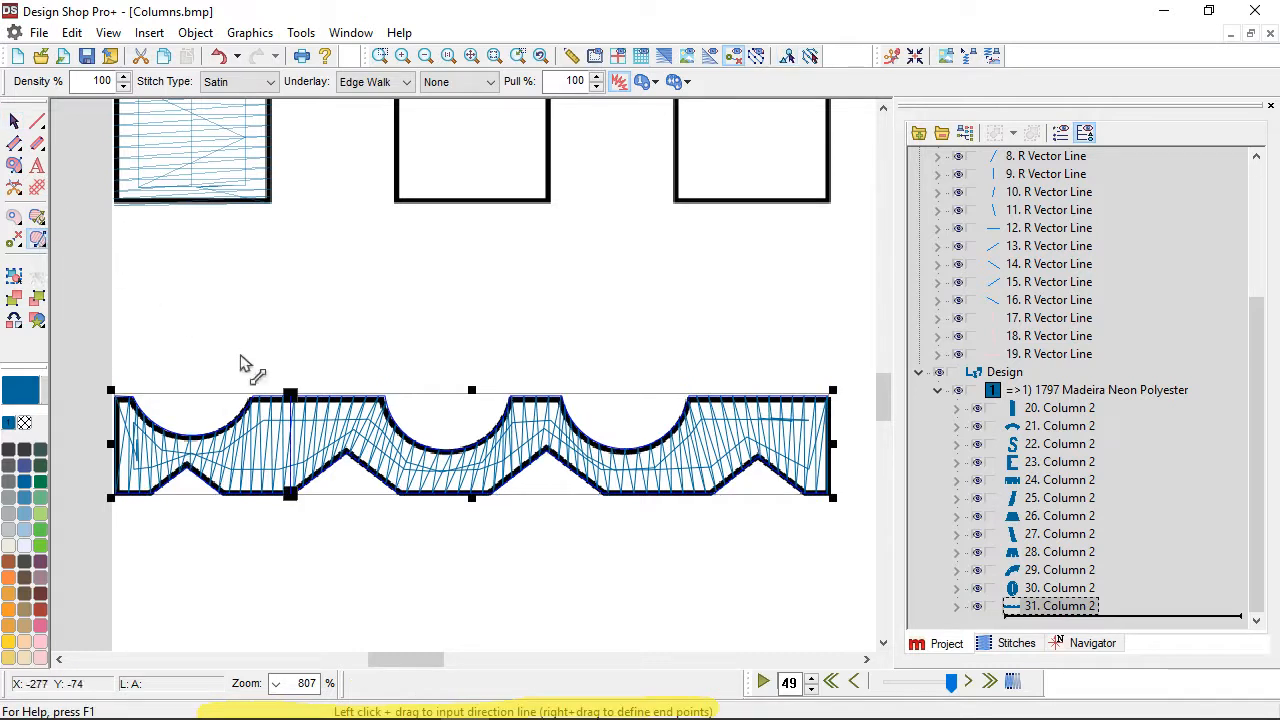
pyautogui.moveTo(450, 403); pyautogui.dragTo(452, 525)
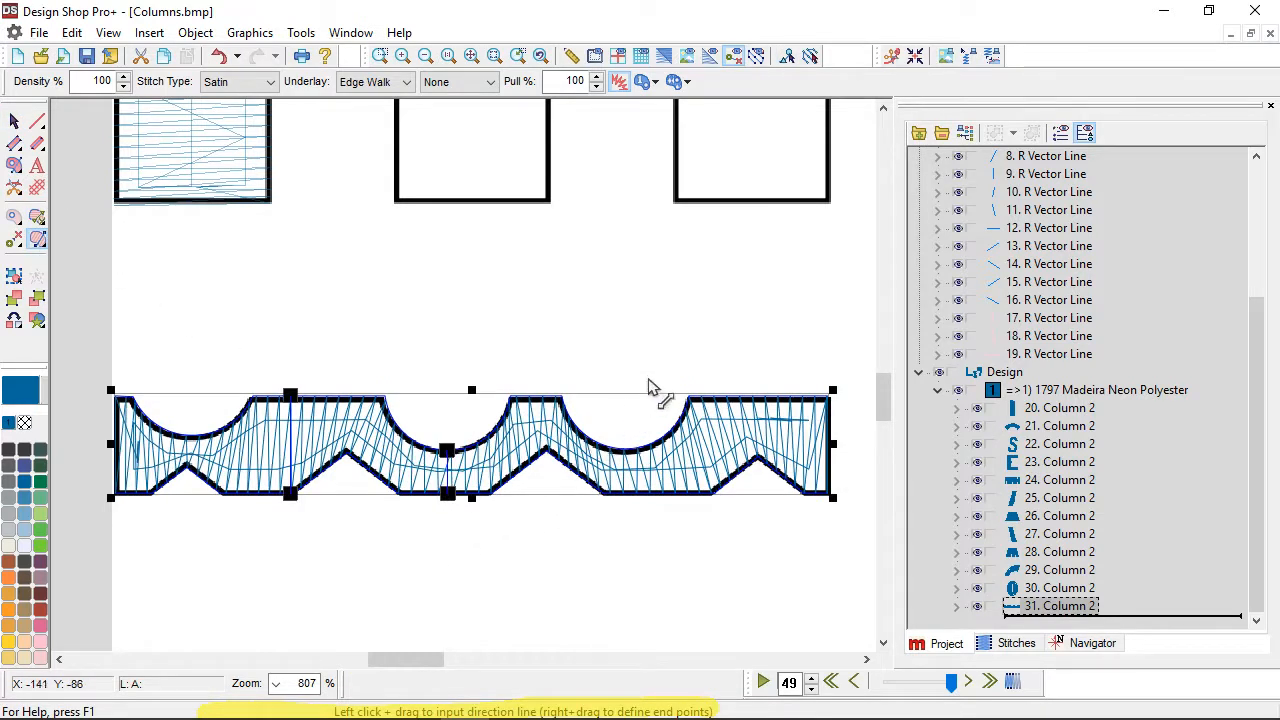
pyautogui.moveTo(636, 396); pyautogui.dragTo(637, 558)
pyautogui.moveTo(758, 362); pyautogui.dragTo(748, 473)
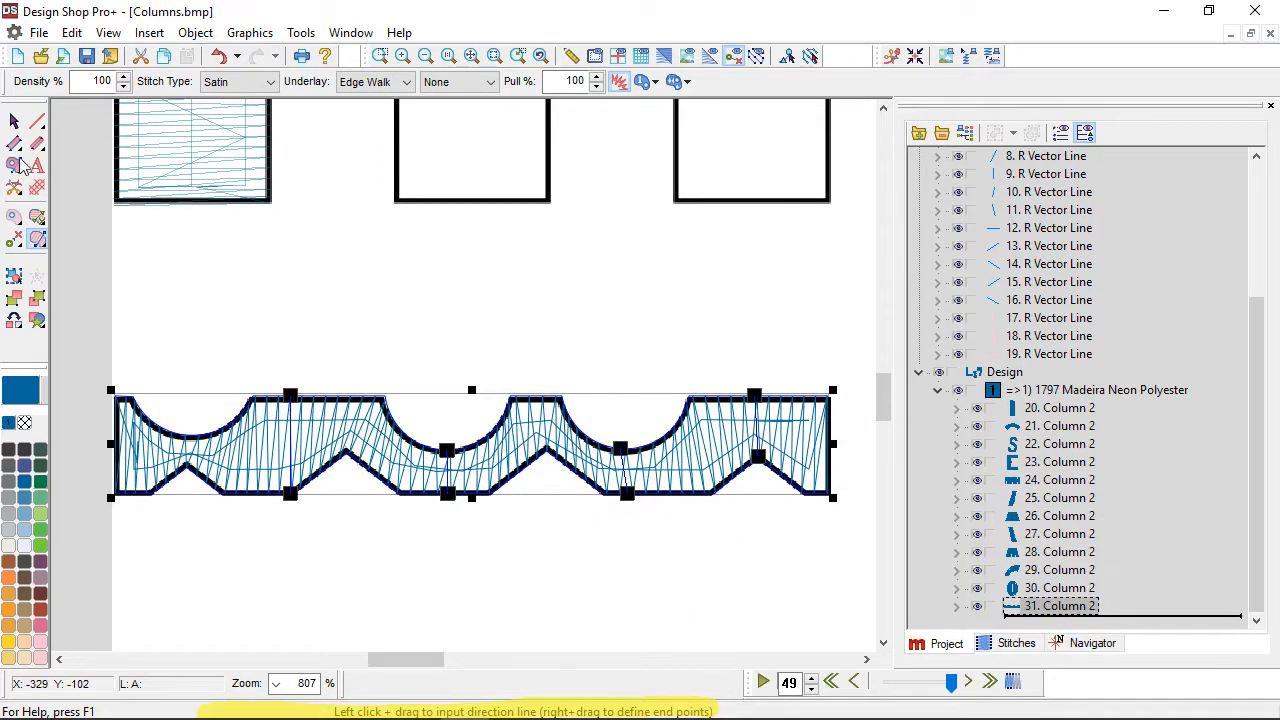
pyautogui.click(20, 120)
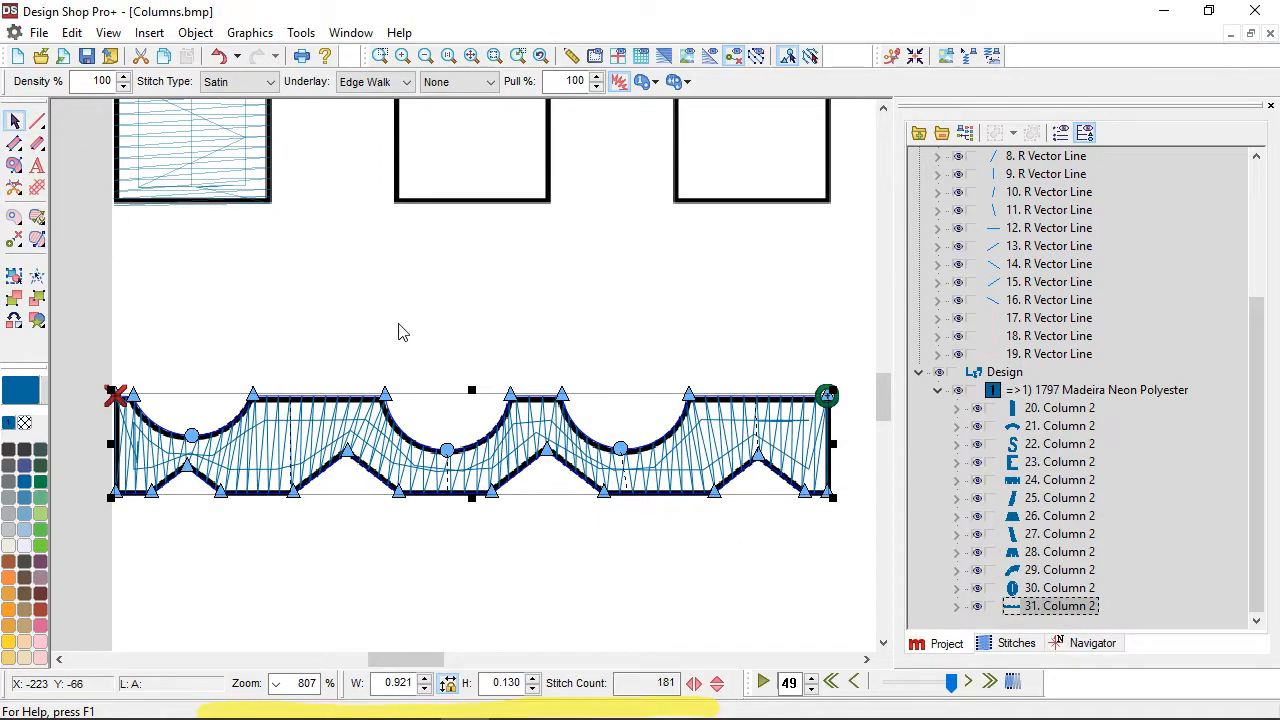
# Step: Deselect the strip and display the whole design as a 3D stitch rendering
pyautogui.scroll(-5, 398, 332)
pyautogui.click(418, 436)
pyautogui.scroll(2, 500, 392)
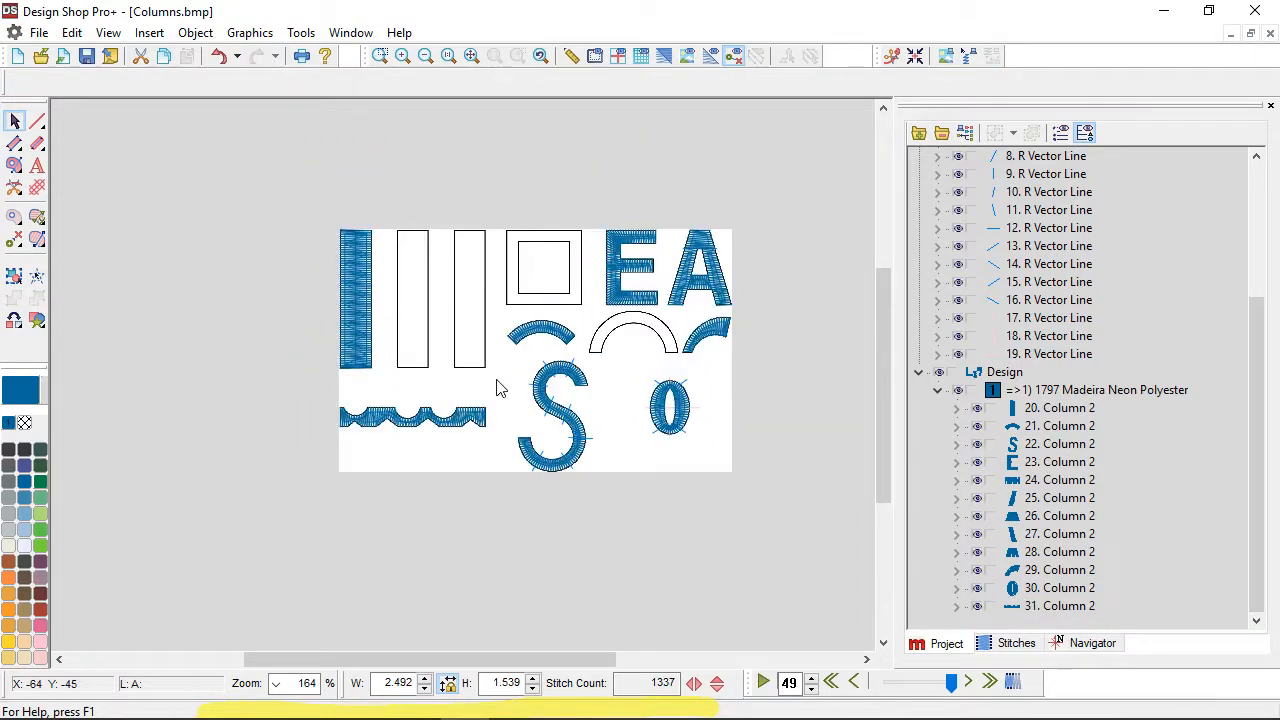
pyautogui.click(667, 57)
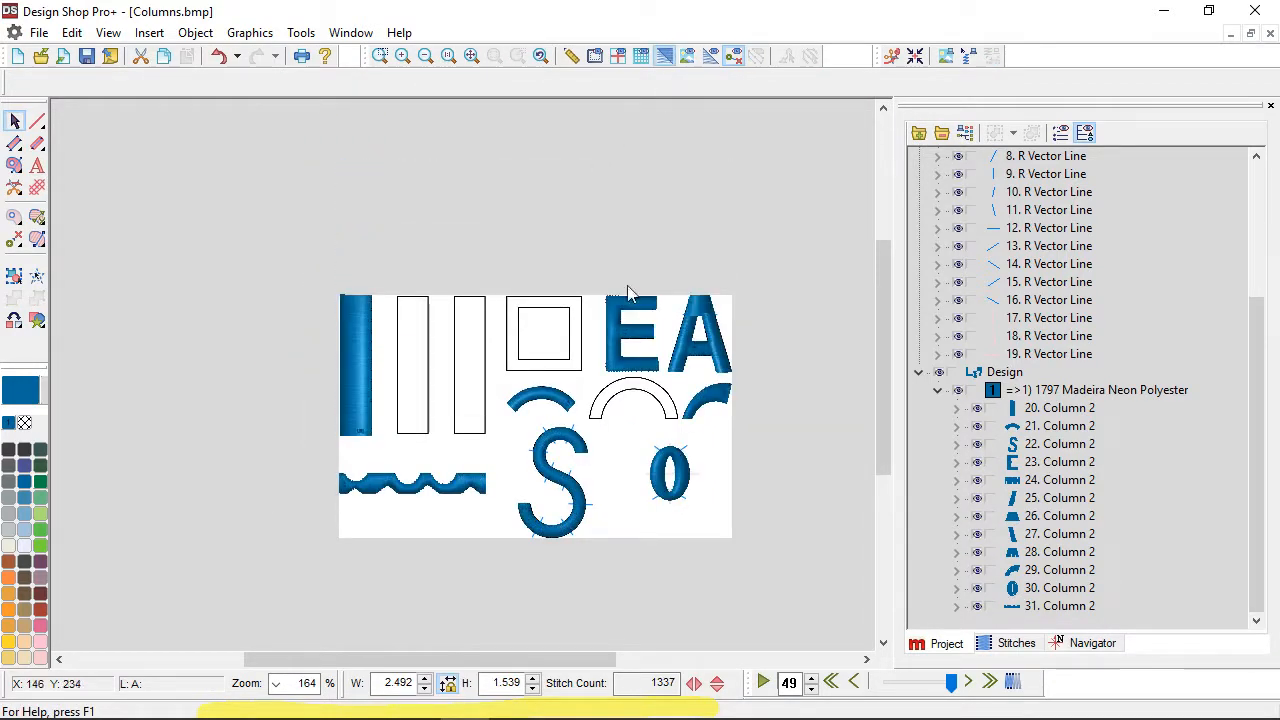